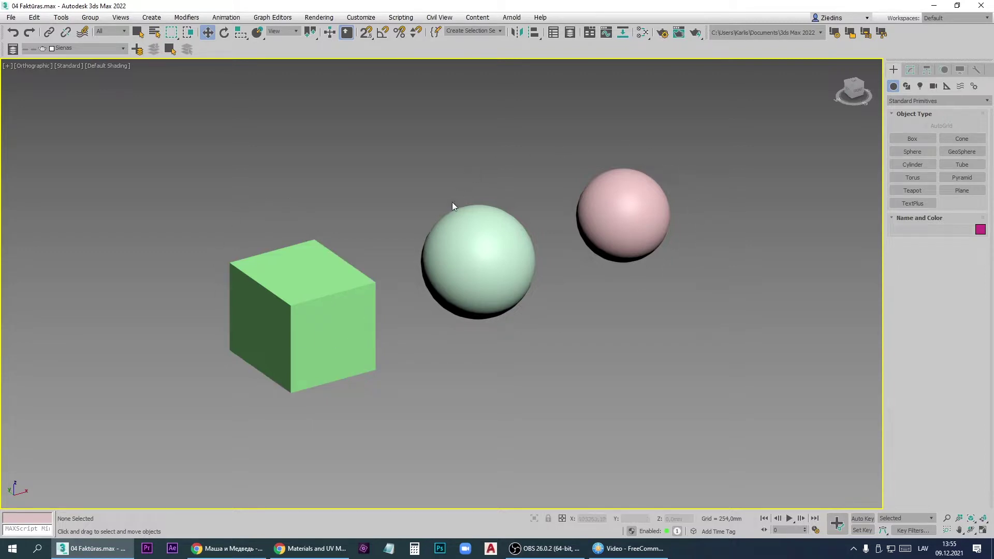
Step: Open the Slate Material Editor and delete all existing material and map nodes from View1
{"action": "middle_click_drag", "start_coordinate": [578, 326], "coordinate": [470, 305]}
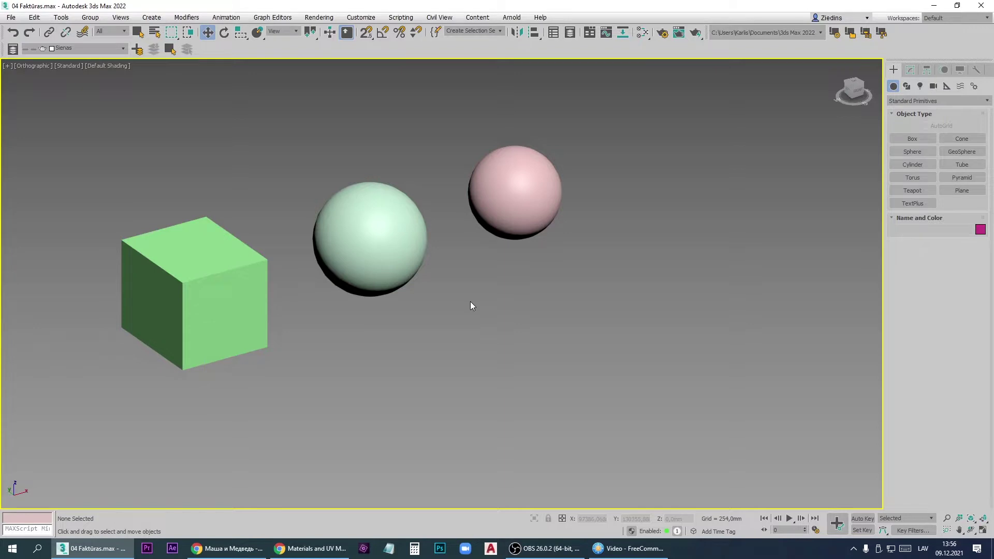
{"action": "middle_click_drag", "start_coordinate": [470, 303], "coordinate": [375, 260]}
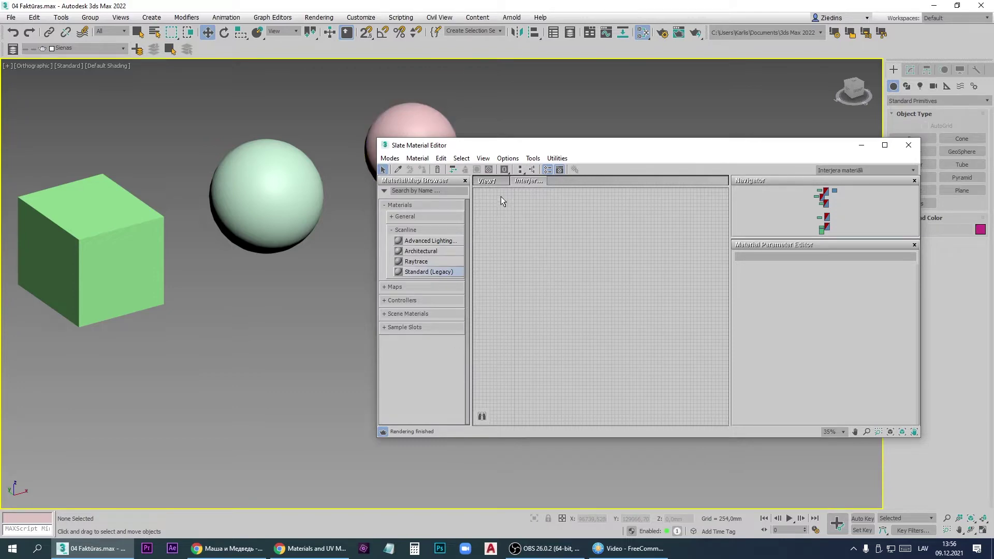
{"action": "key", "text": "m"}
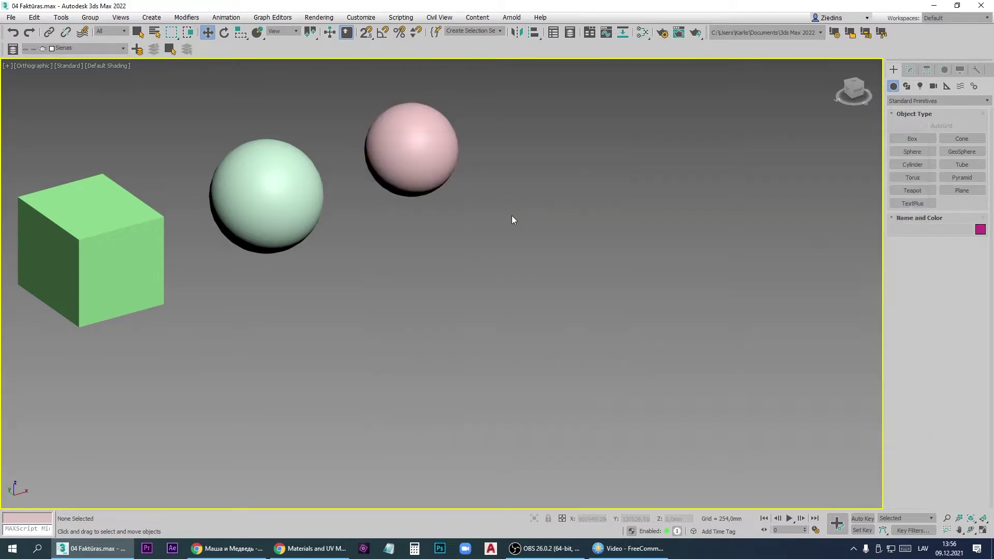
{"action": "left_click", "coordinate": [643, 34]}
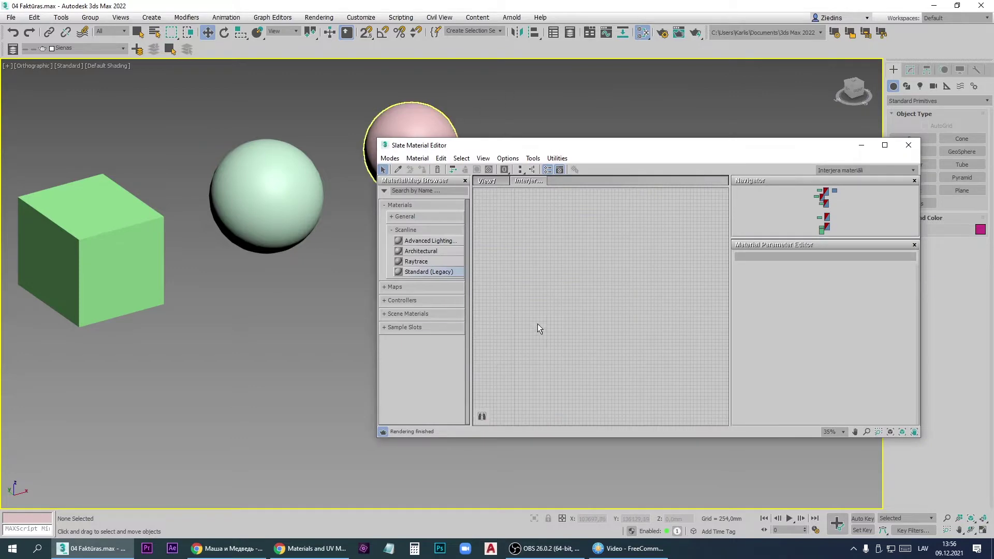
{"action": "left_click", "coordinate": [488, 181]}
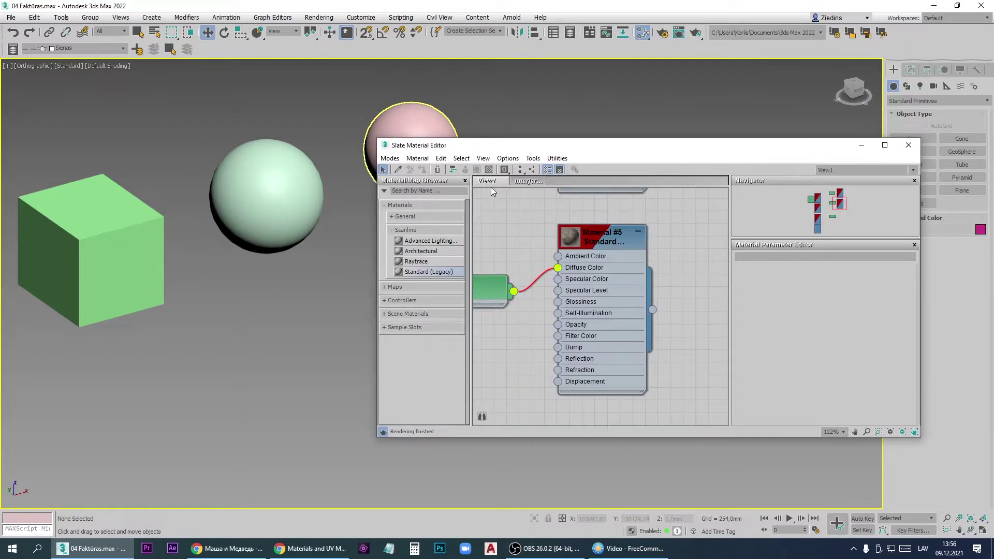
{"action": "scroll", "coordinate": [533, 235], "scroll_direction": "down", "scroll_amount": 10}
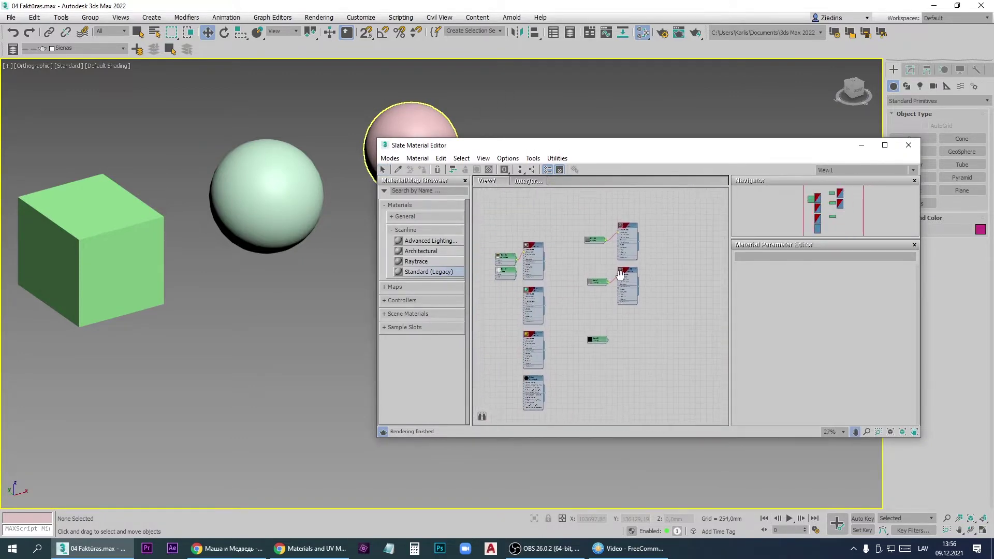
{"action": "left_click_drag", "start_coordinate": [537, 208], "coordinate": [676, 372]}
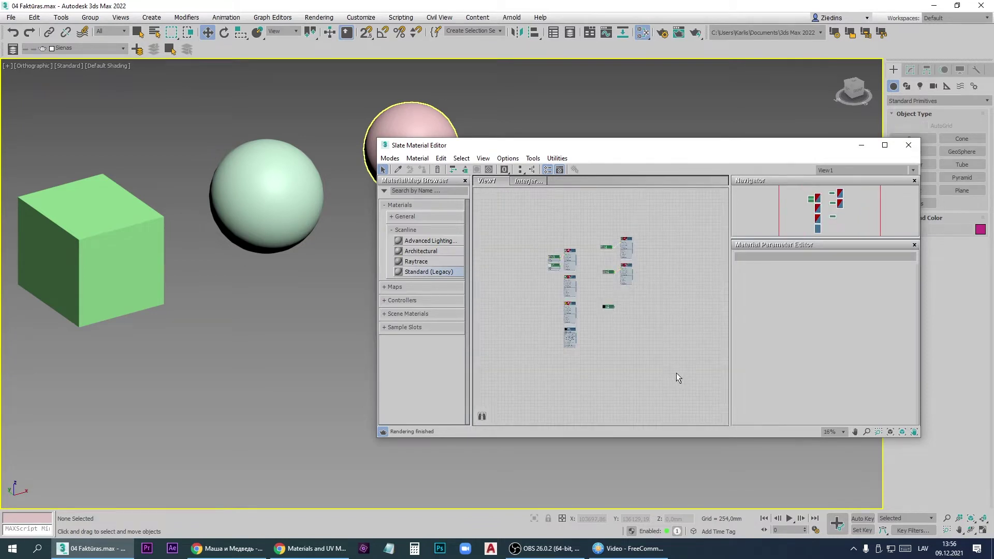
{"action": "key", "text": "Delete"}
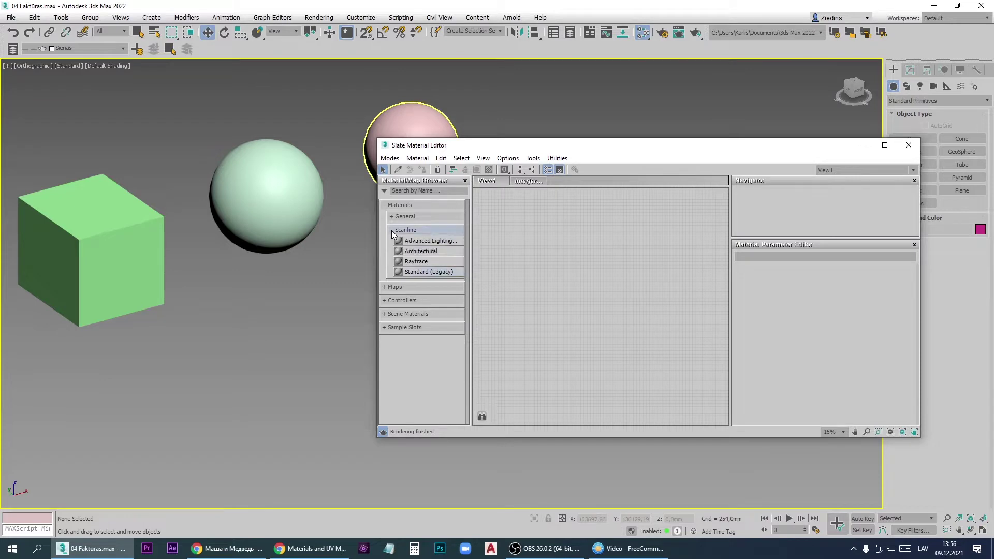
Step: Add a Scanline Standard (Legacy) material node to the empty View1 and zoom to it
{"action": "left_click", "coordinate": [392, 231]}
{"action": "left_click", "coordinate": [384, 205]}
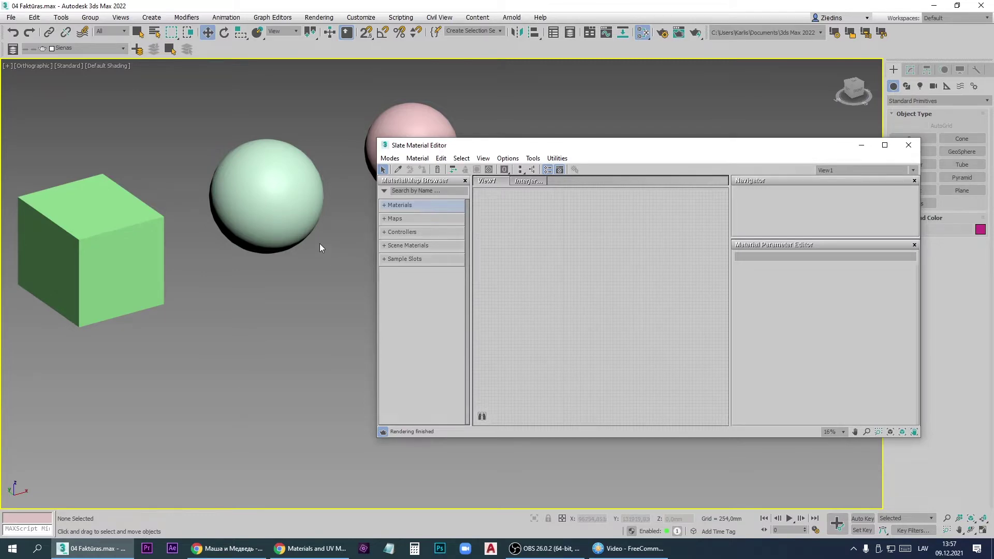
{"action": "left_click", "coordinate": [384, 206]}
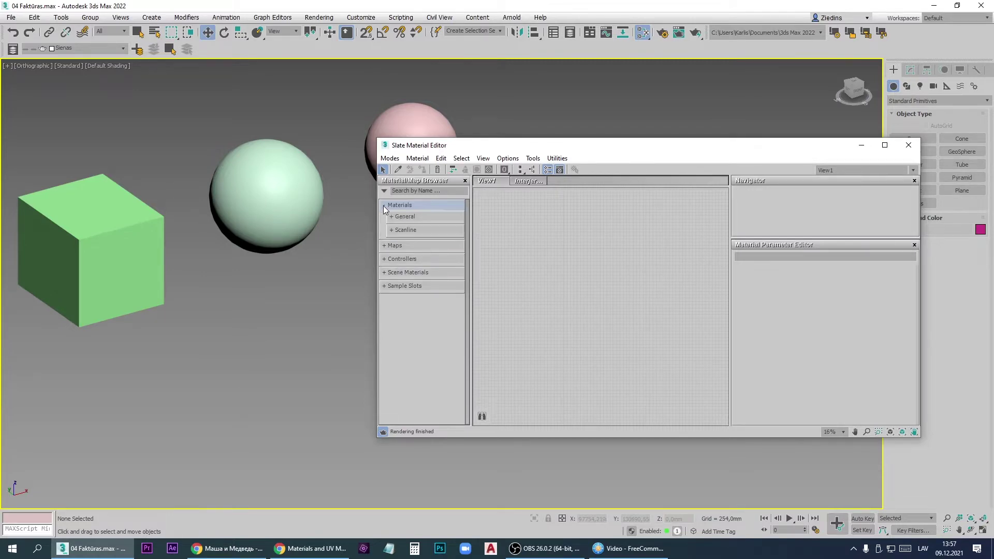
{"action": "left_click", "coordinate": [396, 231]}
{"action": "left_click_drag", "start_coordinate": [408, 274], "coordinate": [622, 283]}
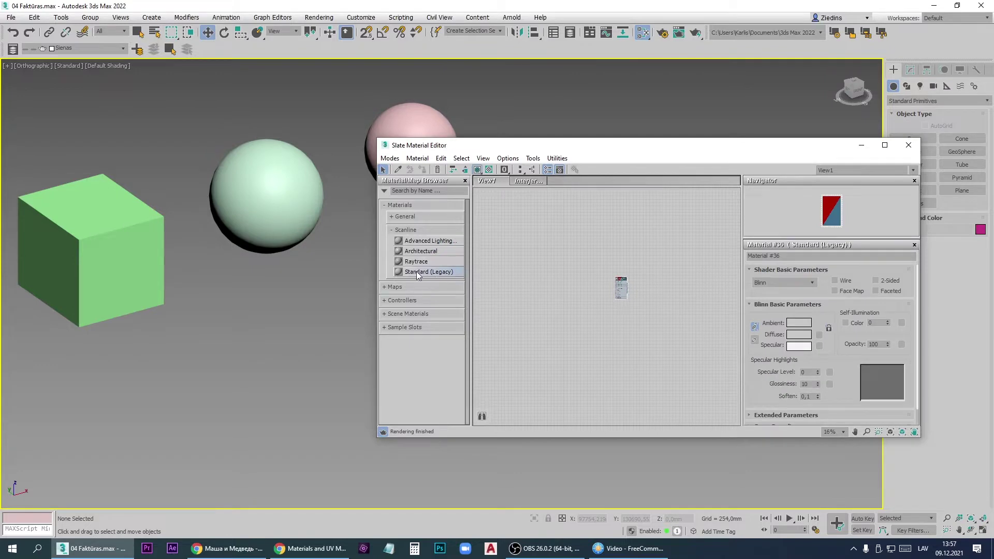
{"action": "key", "text": "z"}
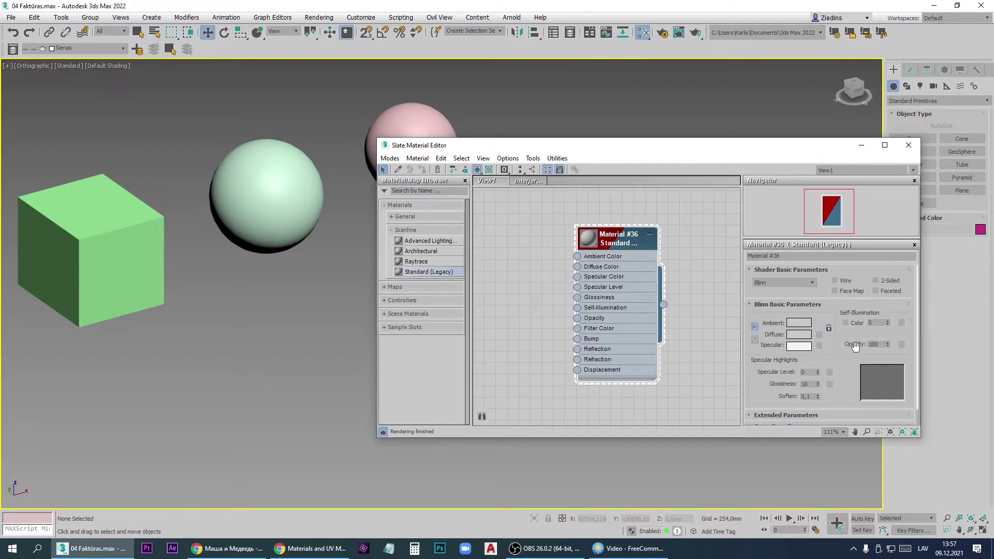
Step: Set the new material's diffuse colour to a fully saturated bright blue and assign the material to the cube
{"action": "left_click", "coordinate": [795, 334]}
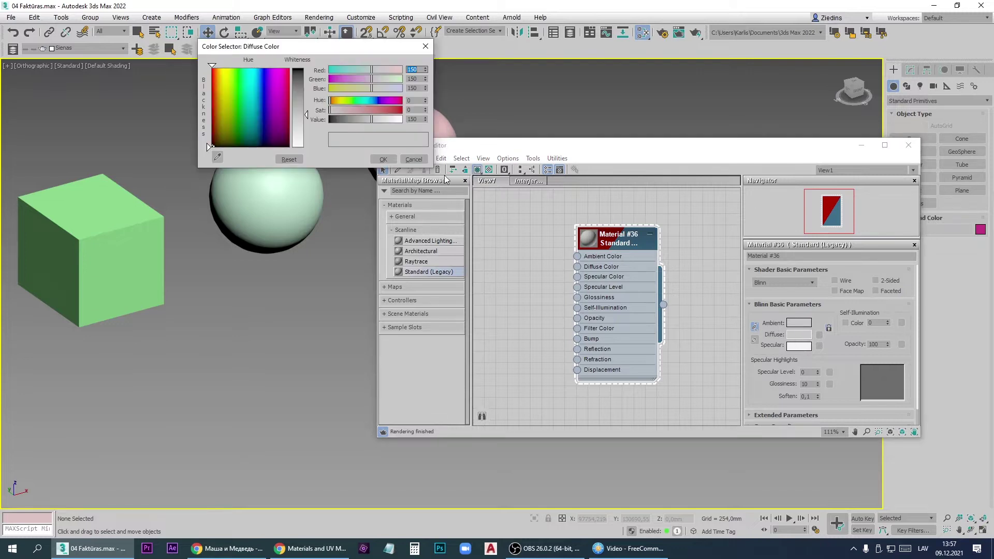
{"action": "left_click", "coordinate": [263, 80]}
{"action": "left_click_drag", "start_coordinate": [263, 80], "coordinate": [263, 68]}
{"action": "left_click_drag", "start_coordinate": [297, 114], "coordinate": [297, 69]}
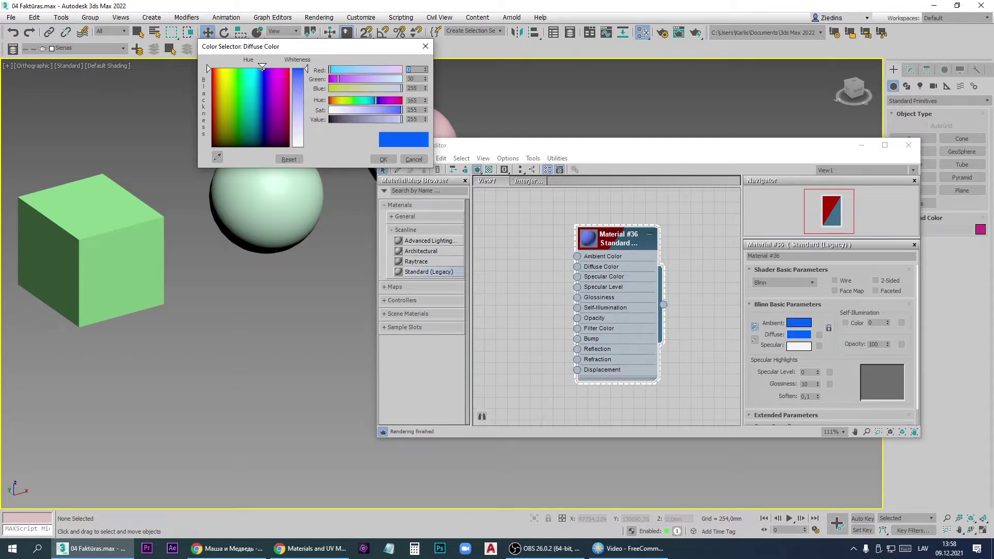
{"action": "left_click", "coordinate": [383, 159]}
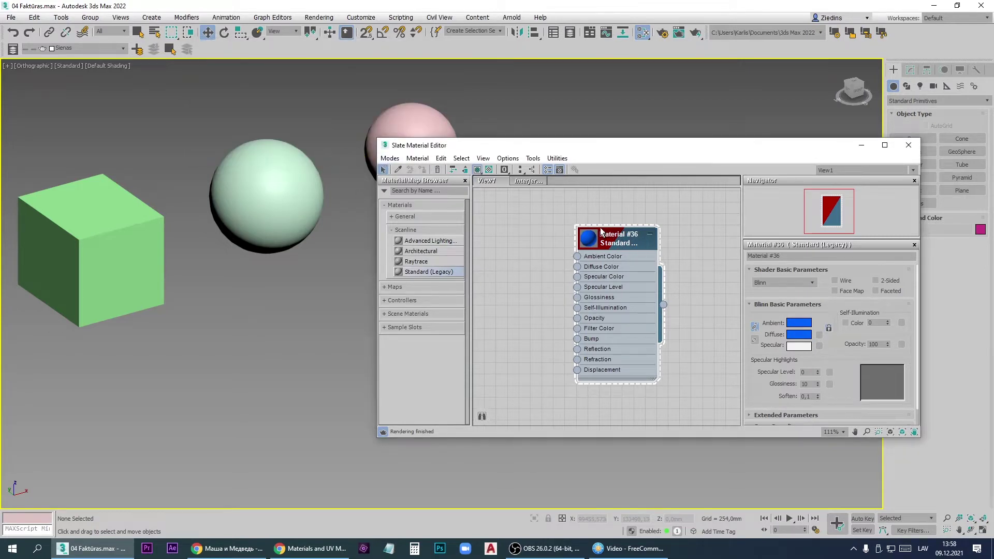
{"action": "left_click_drag", "start_coordinate": [600, 231], "coordinate": [601, 242]}
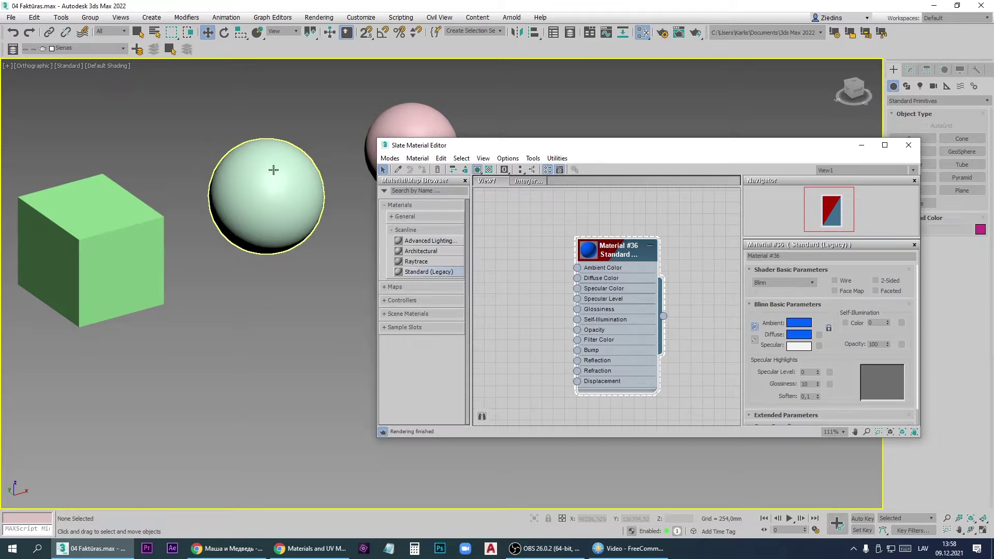
{"action": "left_click", "coordinate": [144, 234]}
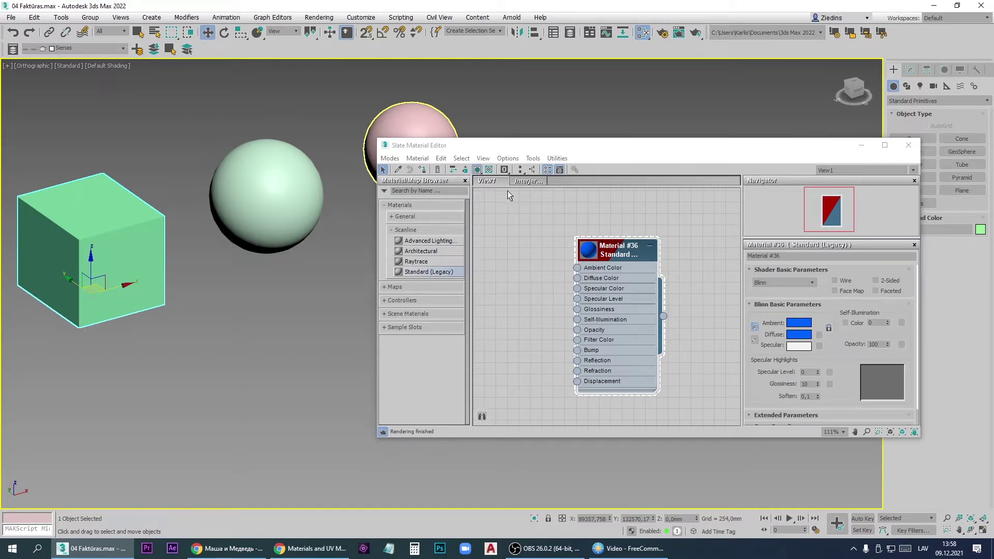
{"action": "left_click", "coordinate": [422, 170]}
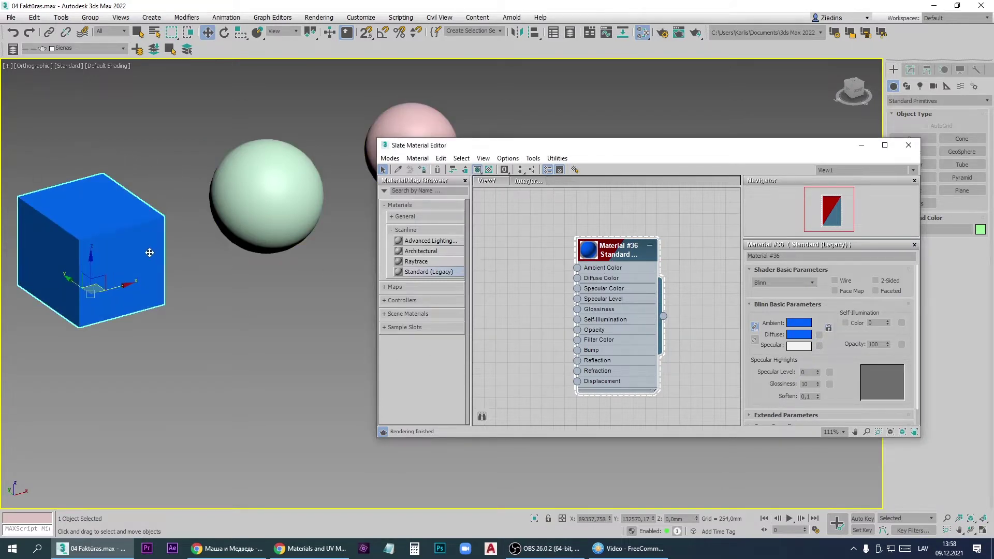
Step: Add a second Standard (Legacy) material node directly below the blue material in View1
{"action": "scroll", "coordinate": [580, 263], "scroll_direction": "down", "scroll_amount": 4}
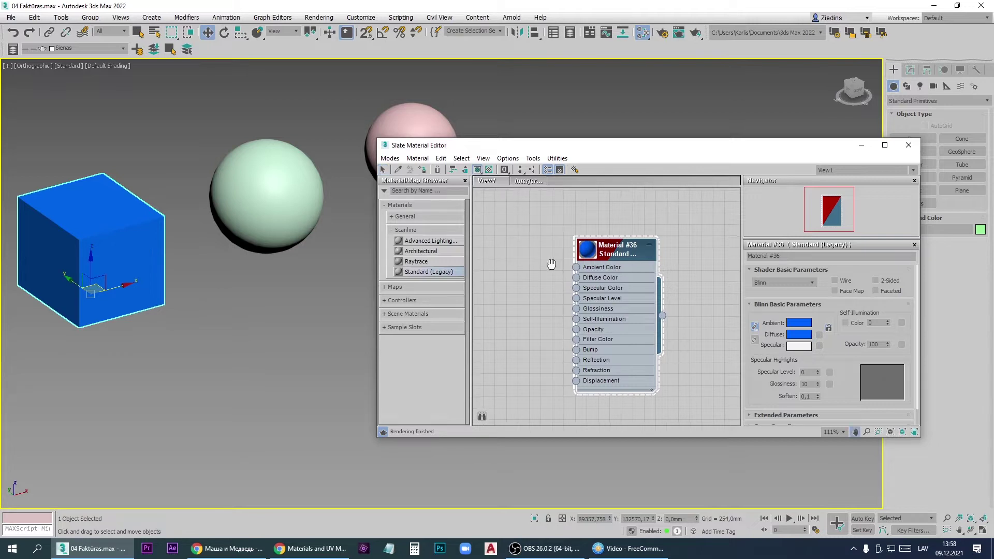
{"action": "middle_click_drag", "start_coordinate": [599, 349], "coordinate": [610, 300]}
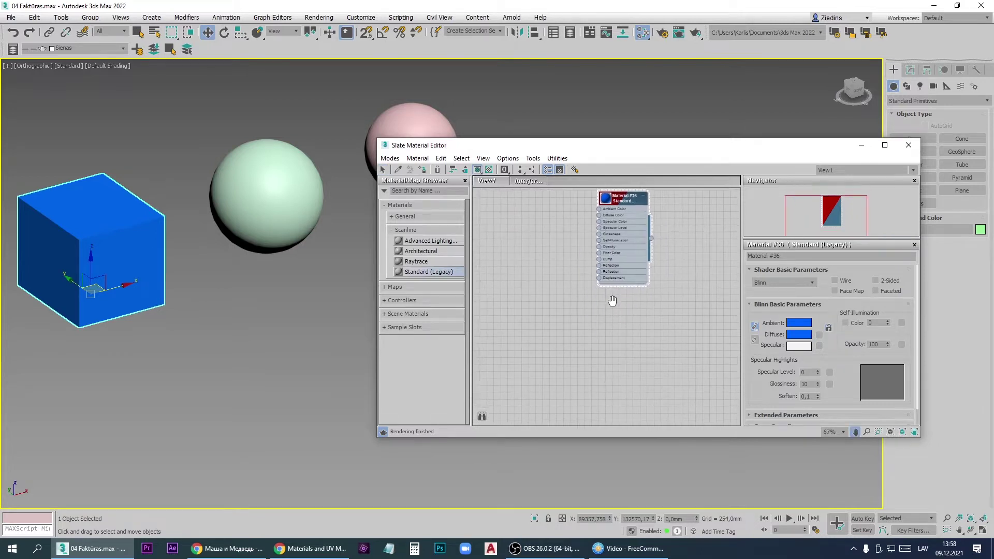
{"action": "scroll", "coordinate": [606, 311], "scroll_direction": "down", "scroll_amount": 2}
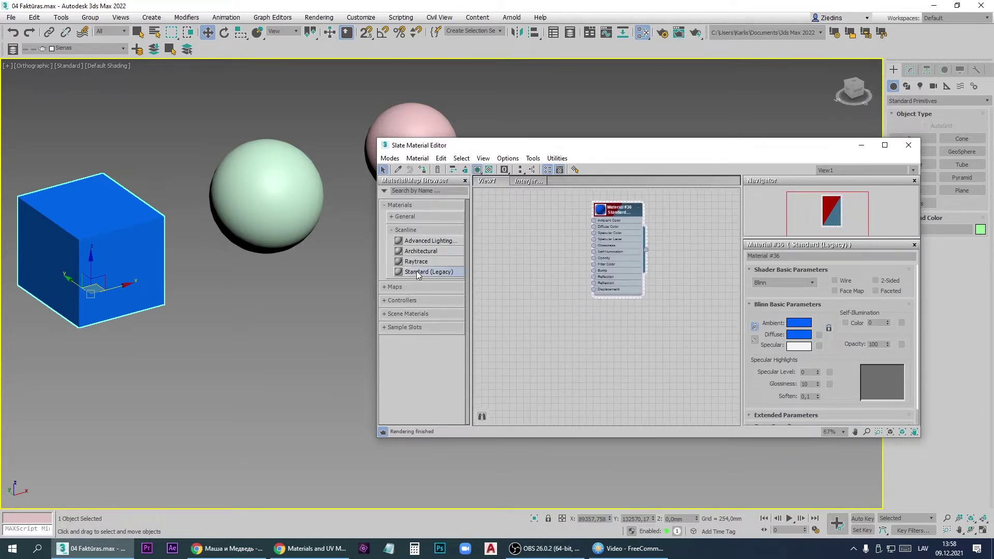
{"action": "left_click_drag", "start_coordinate": [417, 274], "coordinate": [620, 320]}
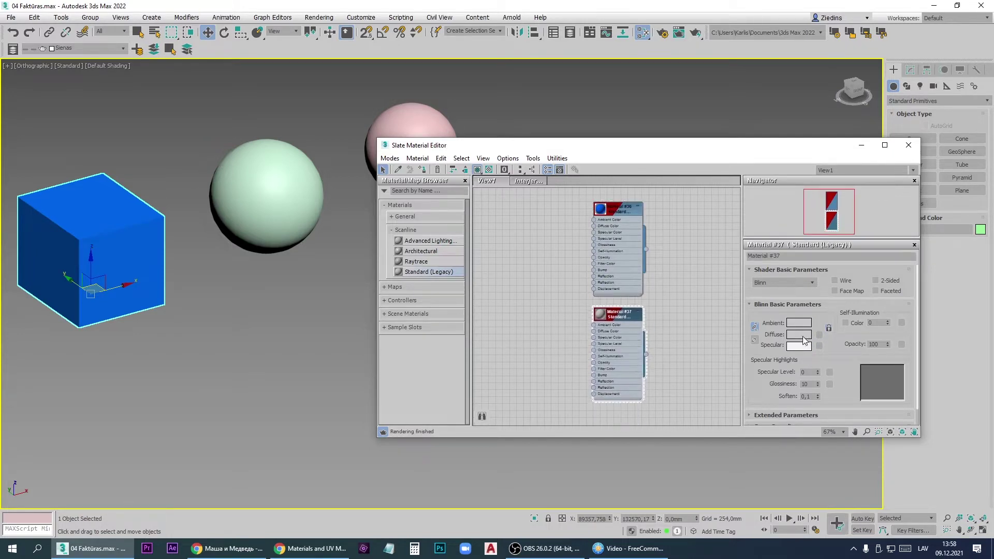
Step: Set the second material's diffuse colour to pure red (255, 0, 0) and assign it to the middle sphere
{"action": "left_click", "coordinate": [803, 340]}
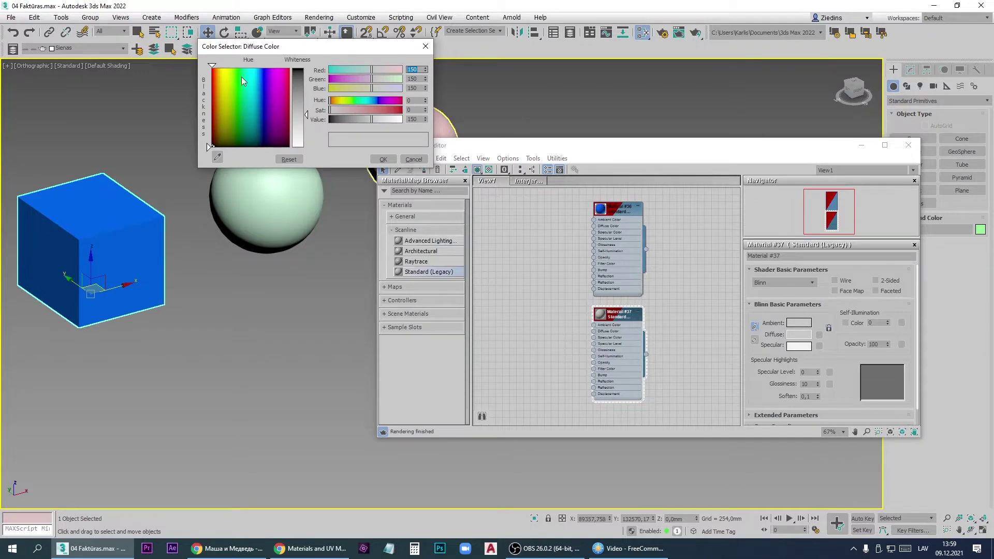
{"action": "double_click", "coordinate": [414, 70]}
{"action": "type", "text": "255"}
{"action": "key", "text": "Return"}
{"action": "left_click_drag", "start_coordinate": [305, 113], "coordinate": [306, 69]}
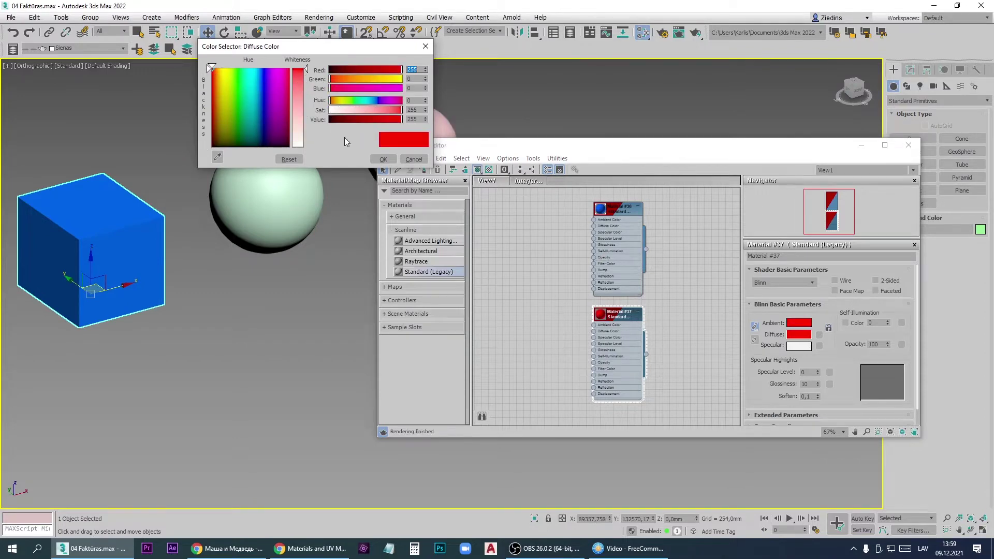
{"action": "left_click", "coordinate": [383, 160]}
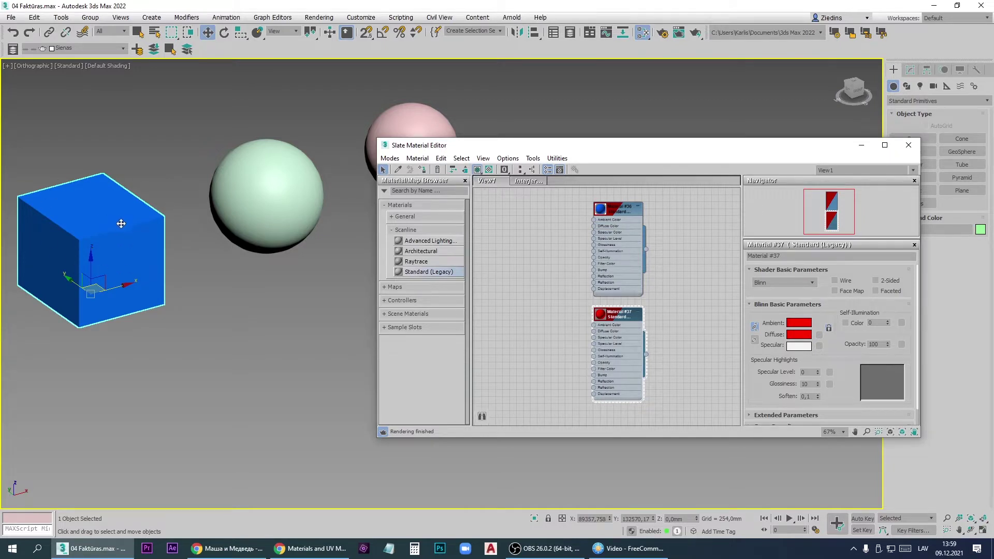
{"action": "left_click", "coordinate": [251, 207]}
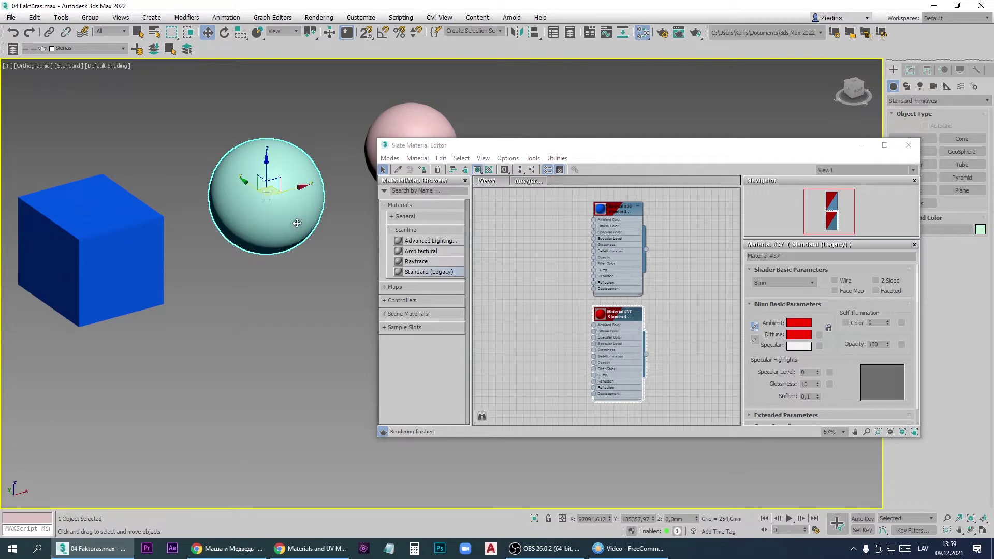
{"action": "left_click", "coordinate": [423, 171]}
Step: Select the pink sphere, add a third Standard (Legacy) material node and align it below the red material
{"action": "middle_click_drag", "start_coordinate": [325, 257], "coordinate": [261, 244]}
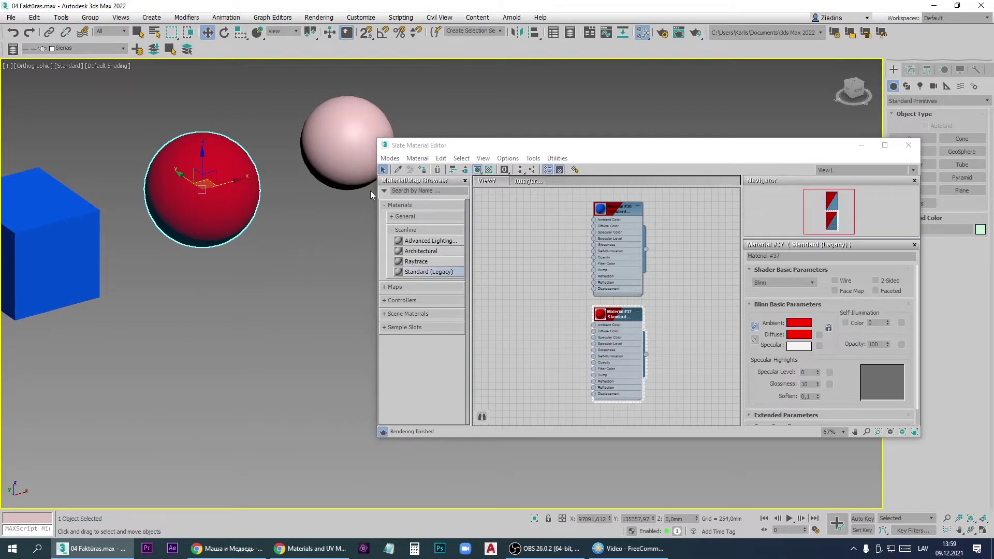
{"action": "left_click", "coordinate": [347, 156]}
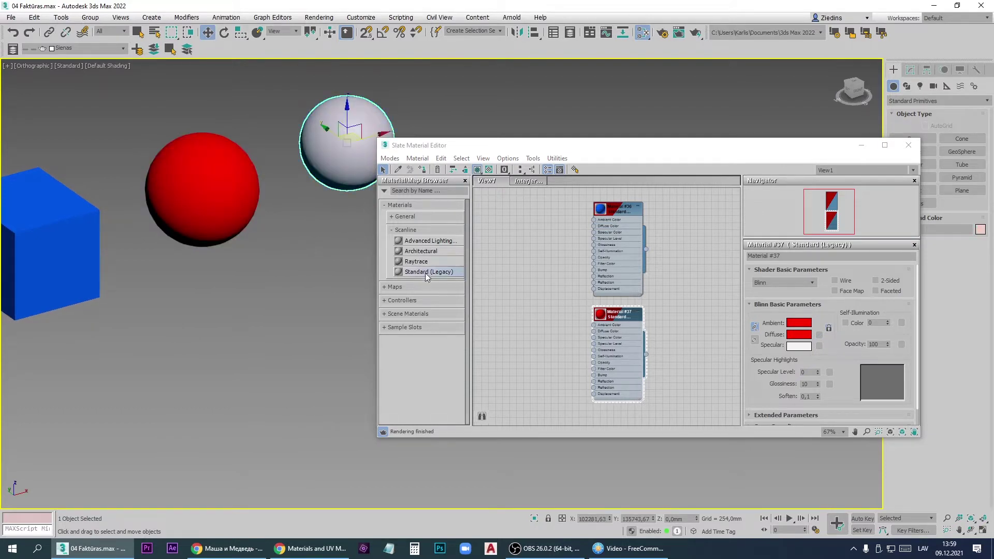
{"action": "left_click_drag", "start_coordinate": [425, 272], "coordinate": [537, 361]}
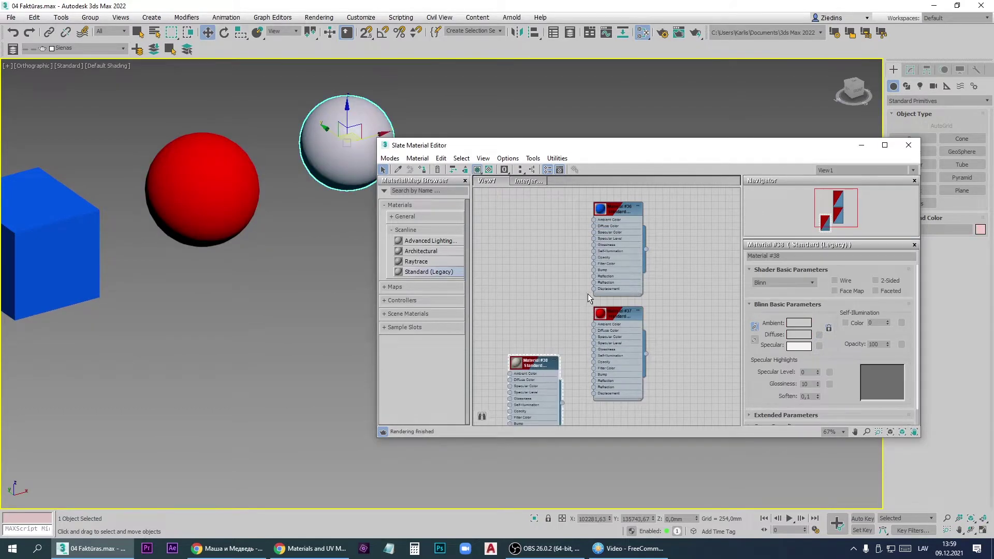
{"action": "scroll", "coordinate": [607, 266], "scroll_direction": "down", "scroll_amount": 4}
{"action": "left_click_drag", "start_coordinate": [579, 314], "coordinate": [615, 348]}
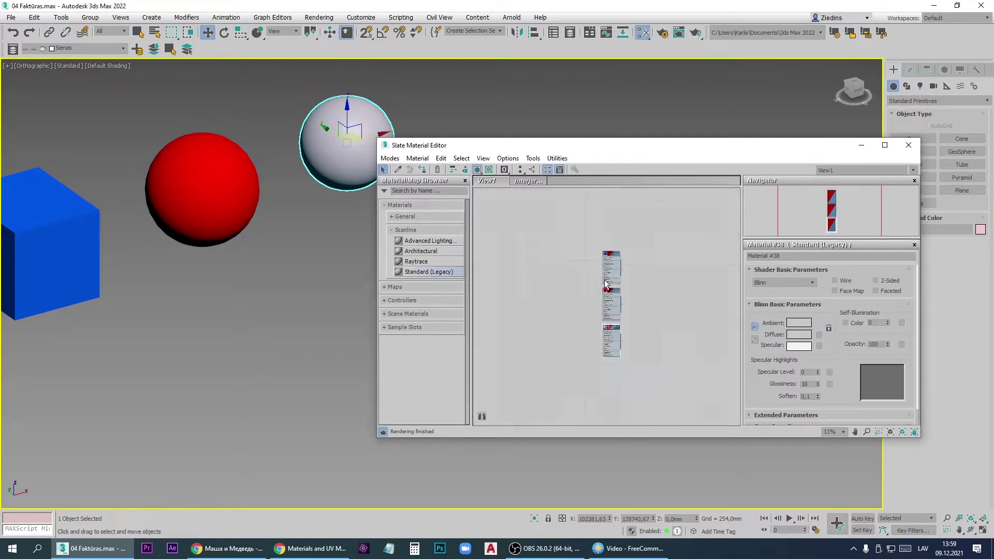
{"action": "scroll", "coordinate": [604, 278], "scroll_direction": "up", "scroll_amount": 1}
{"action": "middle_click_drag", "start_coordinate": [584, 313], "coordinate": [604, 316]}
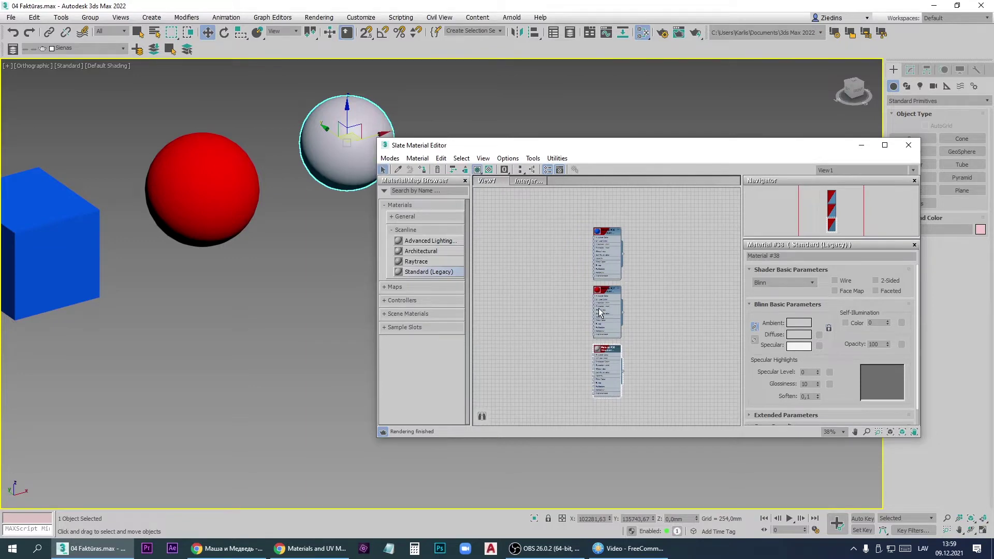
Step: Set the third material's diffuse colour to bright green and assign it to the selected pink sphere
{"action": "left_click", "coordinate": [800, 335]}
{"action": "mouse_move", "coordinate": [284, 96]}
{"action": "left_mouse_down"}
{"action": "mouse_move", "coordinate": [282, 69]}
{"action": "mouse_move", "coordinate": [237, 66]}
{"action": "left_mouse_up"}
{"action": "left_click_drag", "start_coordinate": [306, 115], "coordinate": [305, 69]}
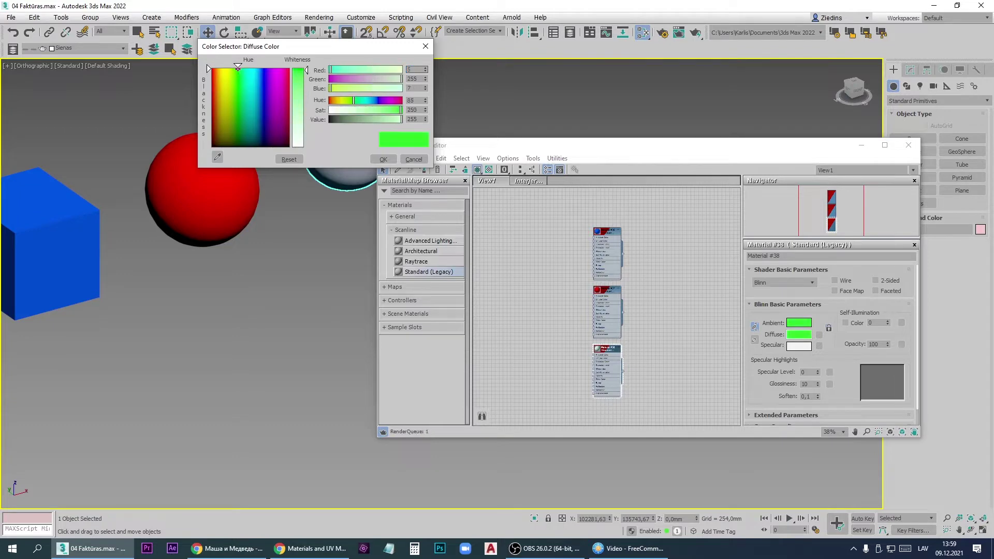
{"action": "left_click", "coordinate": [384, 159]}
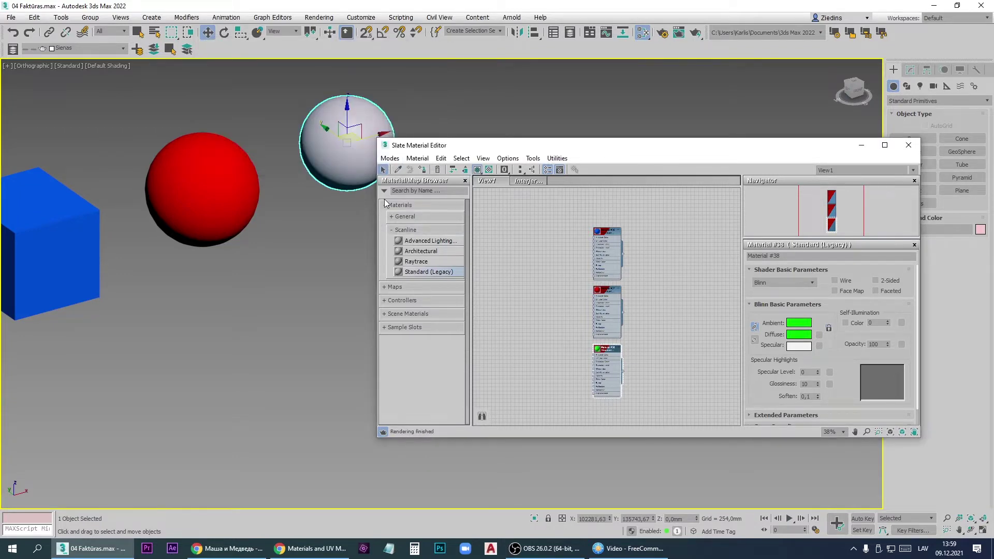
{"action": "left_click", "coordinate": [423, 170]}
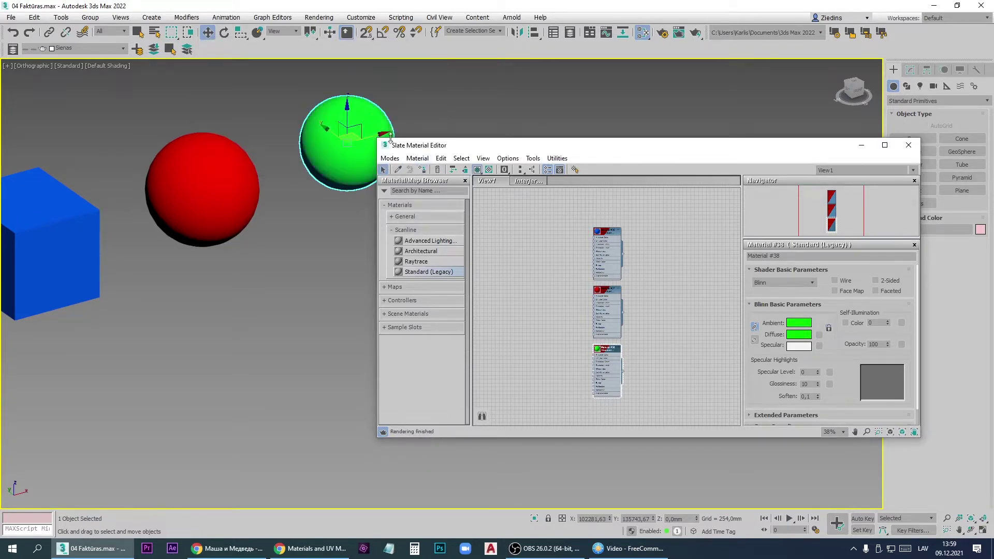
{"action": "middle_click_drag", "start_coordinate": [308, 262], "coordinate": [342, 244]}
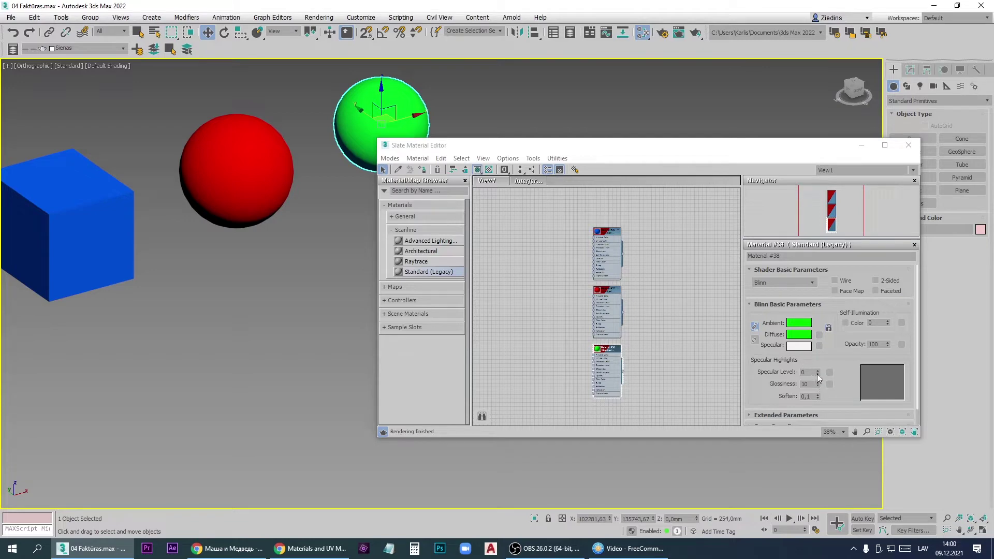
Step: Set the green material's specular level to 38 and glossiness to 24
{"action": "scroll", "coordinate": [286, 171], "scroll_direction": "up", "scroll_amount": 3}
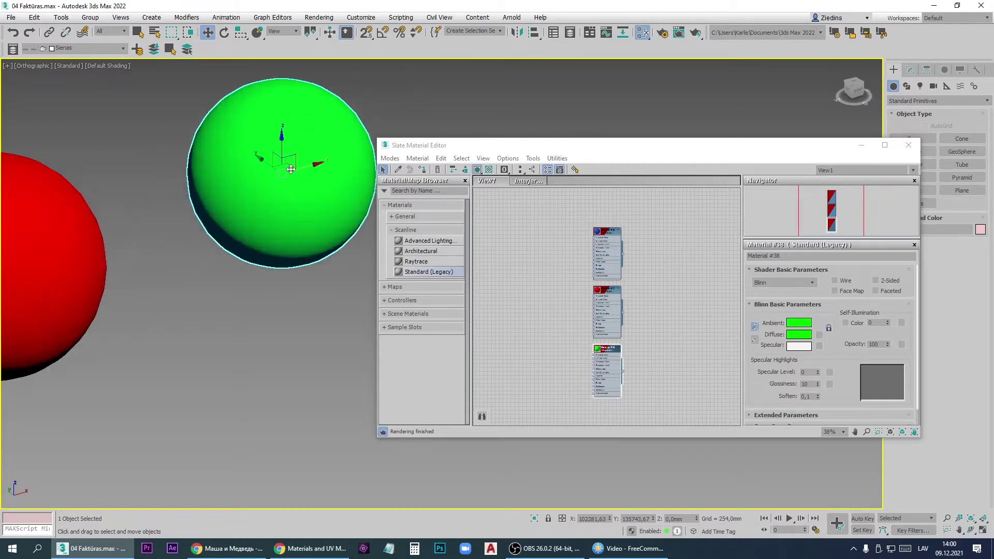
{"action": "scroll", "coordinate": [294, 178], "scroll_direction": "down", "scroll_amount": 1}
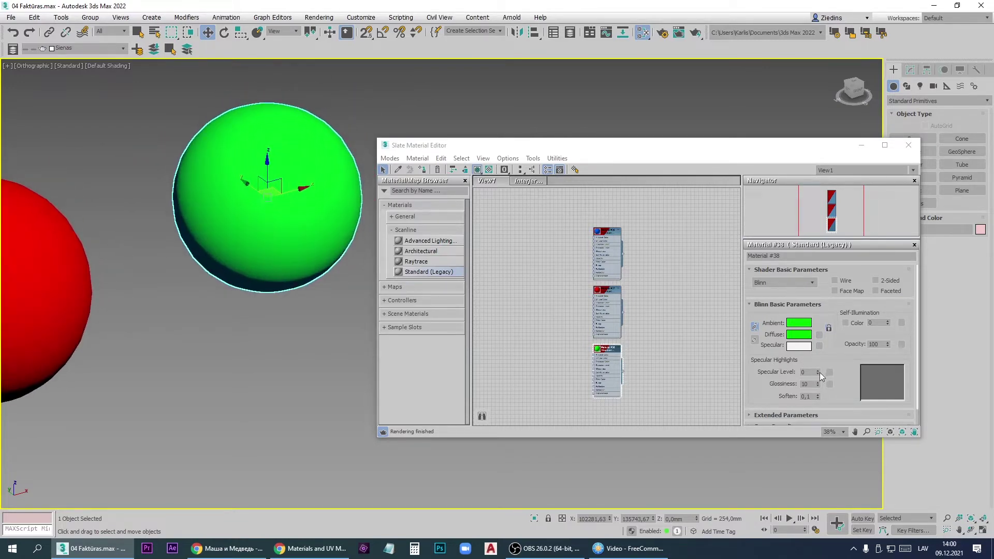
{"action": "mouse_move", "coordinate": [818, 371]}
{"action": "left_mouse_down"}
{"action": "mouse_move", "coordinate": [815, 293]}
{"action": "mouse_move", "coordinate": [814, 365]}
{"action": "mouse_move", "coordinate": [809, 345]}
{"action": "mouse_move", "coordinate": [821, 383]}
{"action": "mouse_move", "coordinate": [816, 334]}
{"action": "mouse_move", "coordinate": [819, 387]}
{"action": "left_mouse_up"}
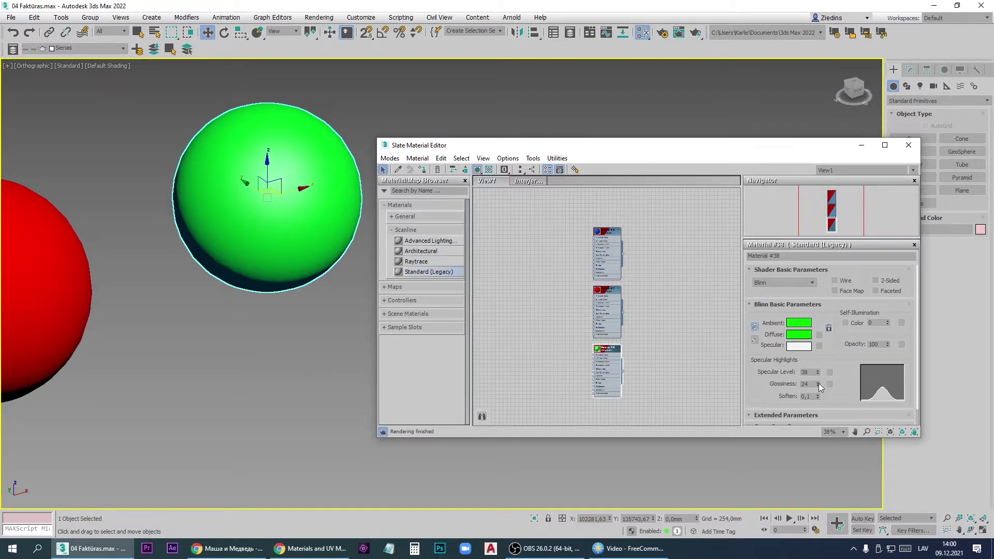
{"action": "middle_click_drag", "start_coordinate": [290, 290], "coordinate": [310, 243]}
{"action": "scroll", "coordinate": [272, 248], "scroll_direction": "down", "scroll_amount": 3}
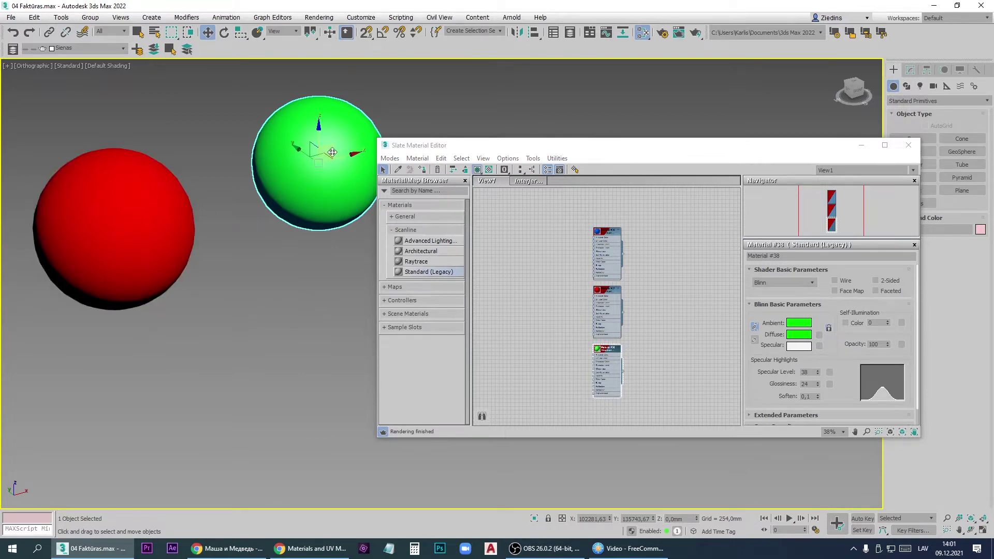
Step: Select the red sphere and set the red material's specular level to 57 and glossiness to 59
{"action": "left_click", "coordinate": [176, 210]}
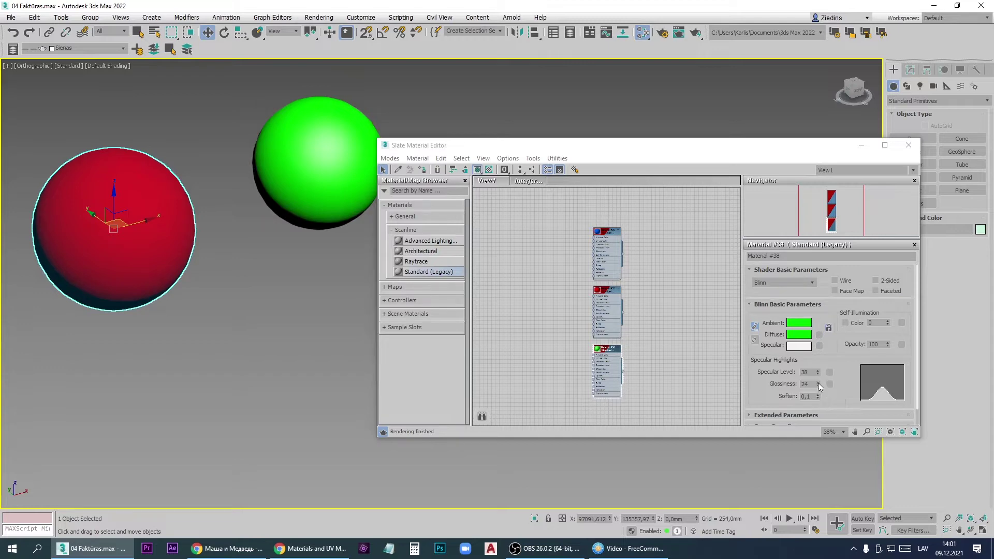
{"action": "left_click_drag", "start_coordinate": [818, 371], "coordinate": [819, 366]}
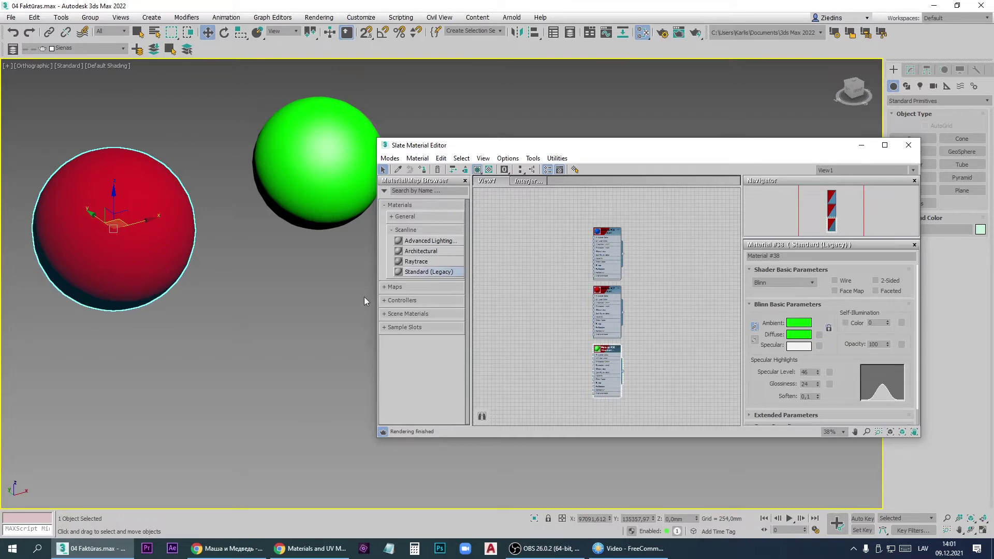
{"action": "left_click", "coordinate": [611, 294]}
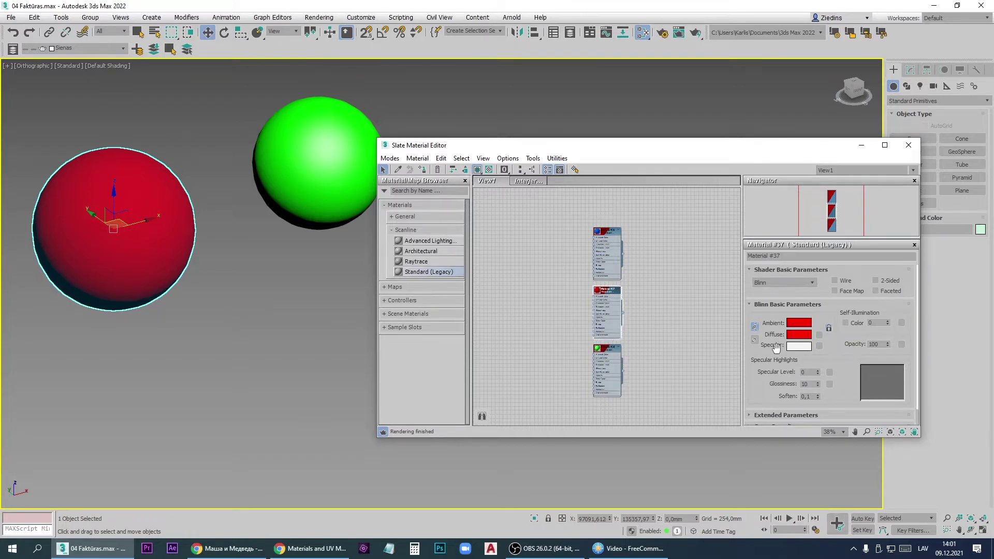
{"action": "left_click_drag", "start_coordinate": [818, 371], "coordinate": [819, 359]}
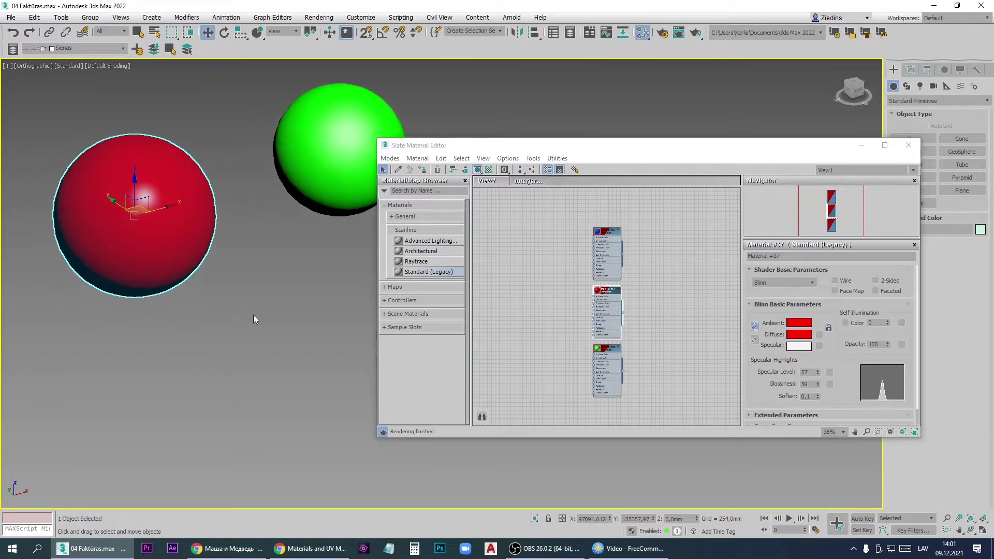
Step: Look into the second material view, return to View1 and try to create a new view
{"action": "scroll", "coordinate": [251, 314], "scroll_direction": "down", "scroll_amount": 3}
{"action": "middle_click_drag", "start_coordinate": [250, 313], "coordinate": [310, 297]}
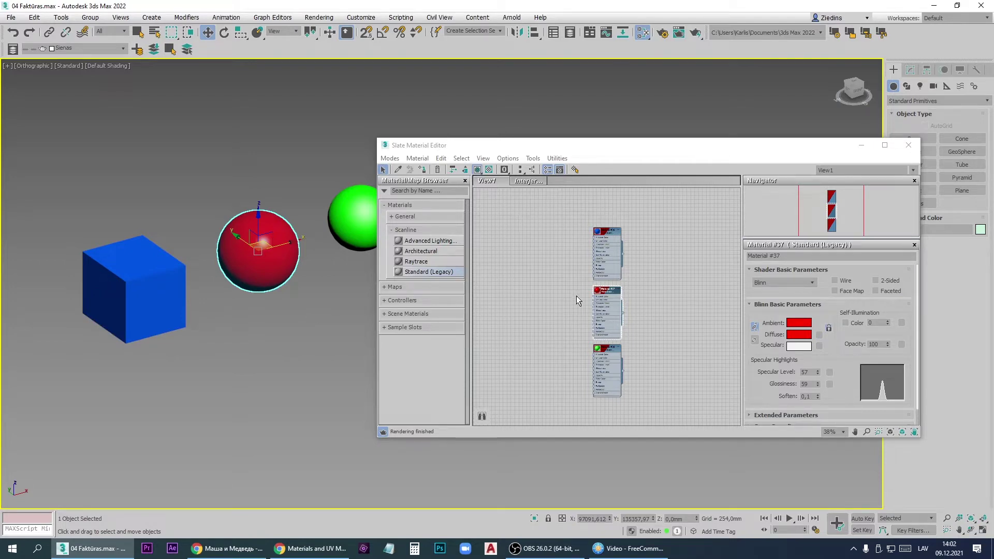
{"action": "scroll", "coordinate": [576, 296], "scroll_direction": "down", "scroll_amount": 10}
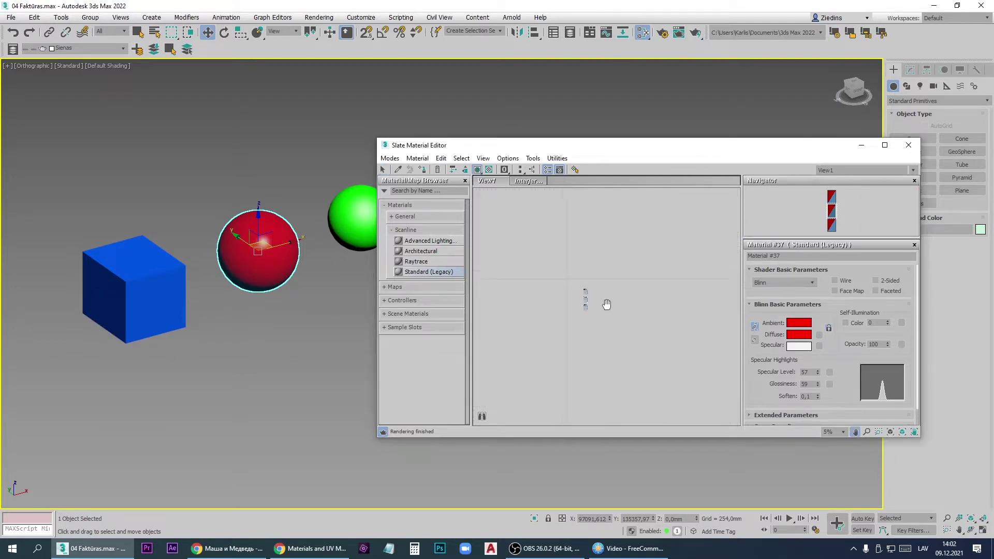
{"action": "middle_click_drag", "start_coordinate": [603, 303], "coordinate": [659, 302]}
{"action": "scroll", "coordinate": [592, 292], "scroll_direction": "up", "scroll_amount": 5}
{"action": "middle_click_drag", "start_coordinate": [569, 293], "coordinate": [624, 295]}
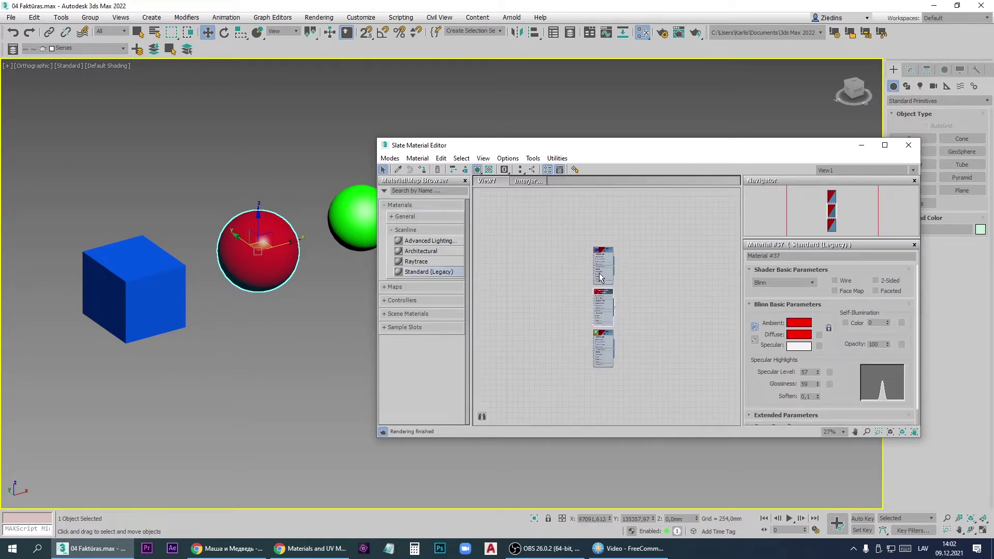
{"action": "left_click", "coordinate": [528, 182]}
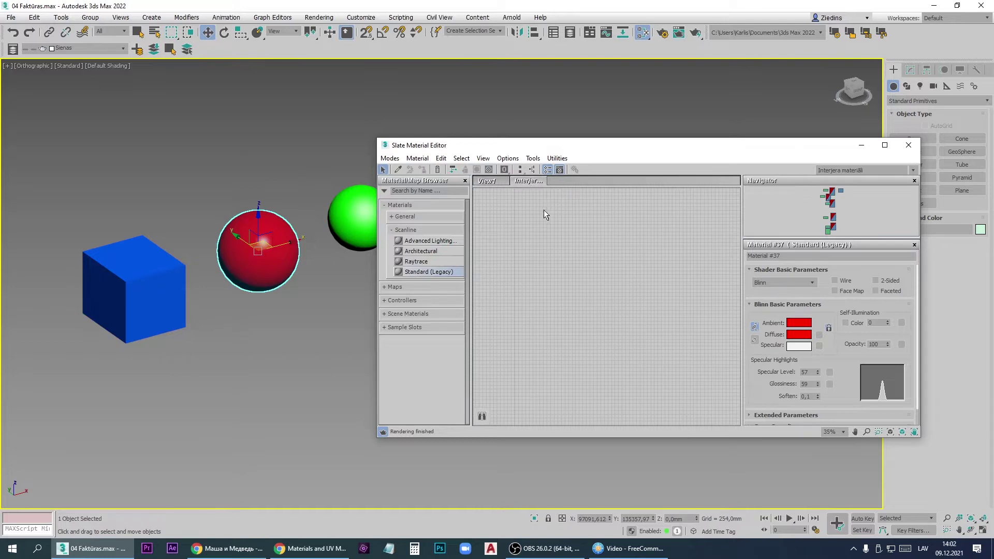
{"action": "right_click", "coordinate": [490, 182]}
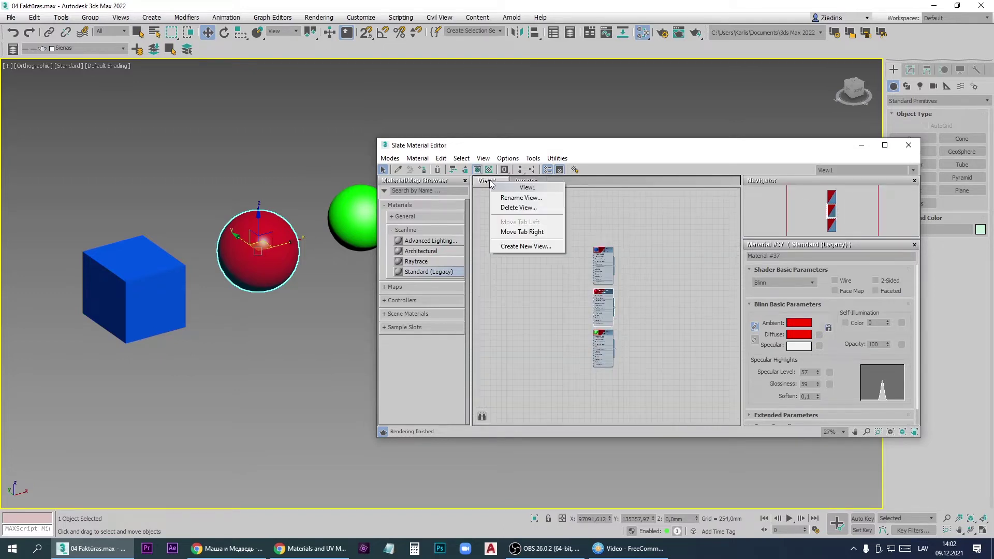
{"action": "left_click", "coordinate": [526, 247]}
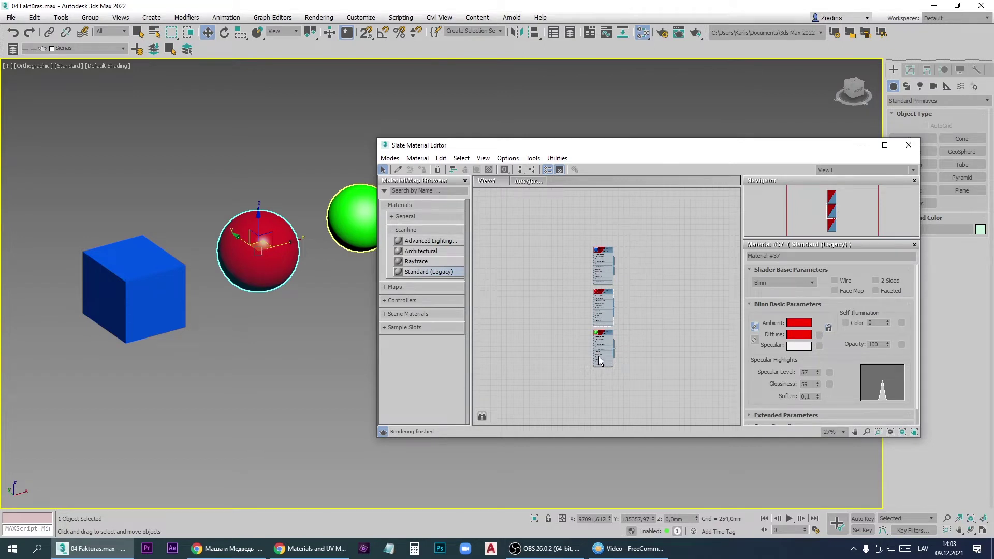
Step: Delete the blue material's node from View1, retrieve it by picking from the cube and place it above the red node
{"action": "left_click", "coordinate": [605, 265]}
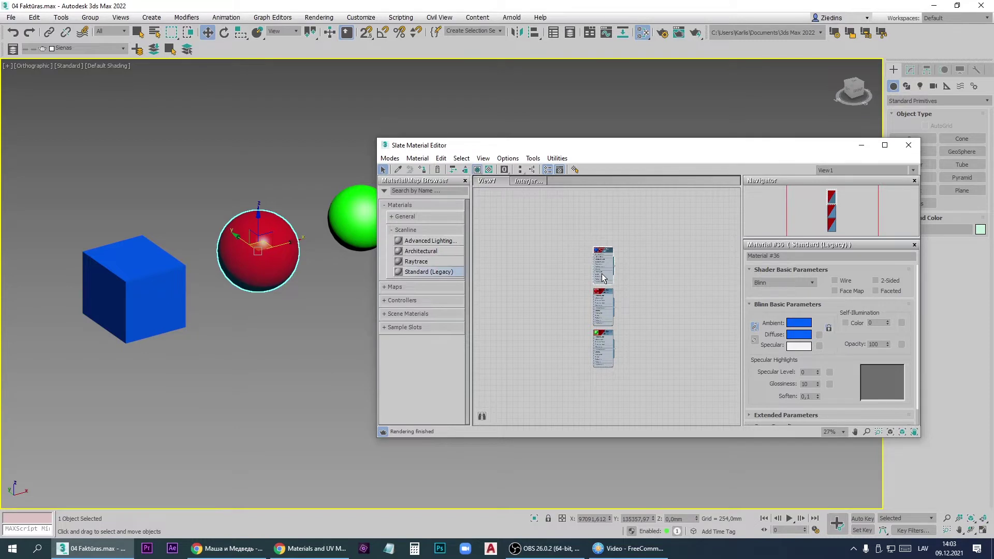
{"action": "key", "text": "Delete"}
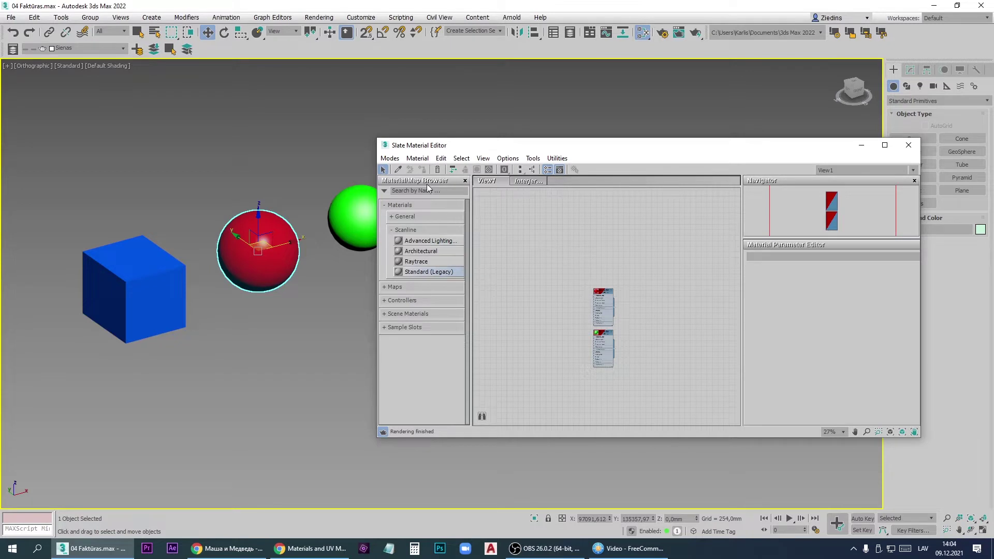
{"action": "left_click", "coordinate": [399, 170]}
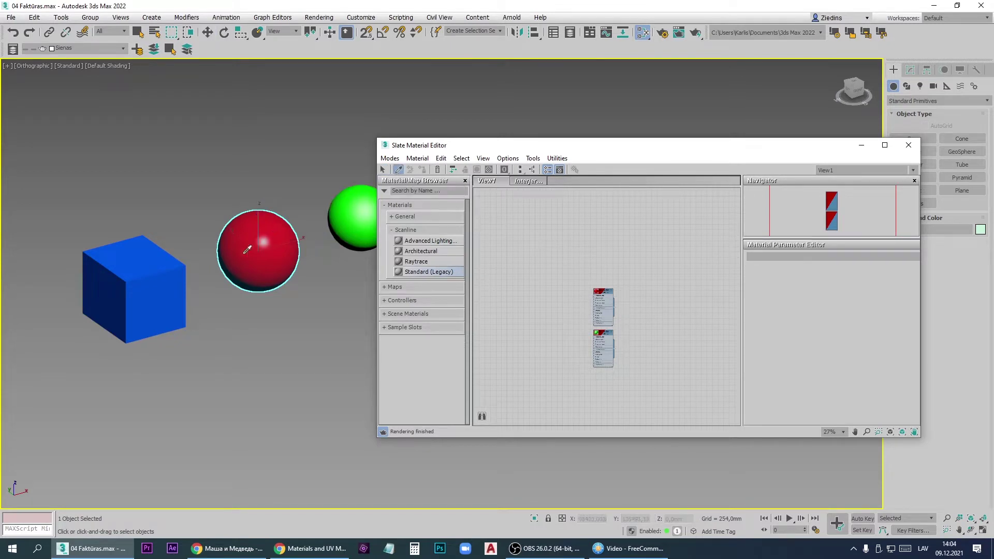
{"action": "left_click", "coordinate": [160, 281]}
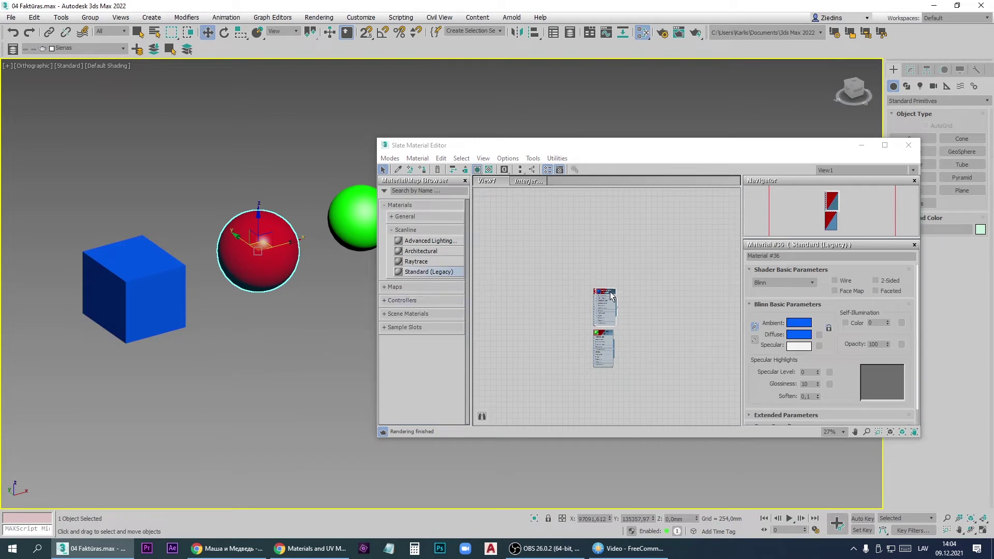
{"action": "left_click_drag", "start_coordinate": [609, 294], "coordinate": [609, 250]}
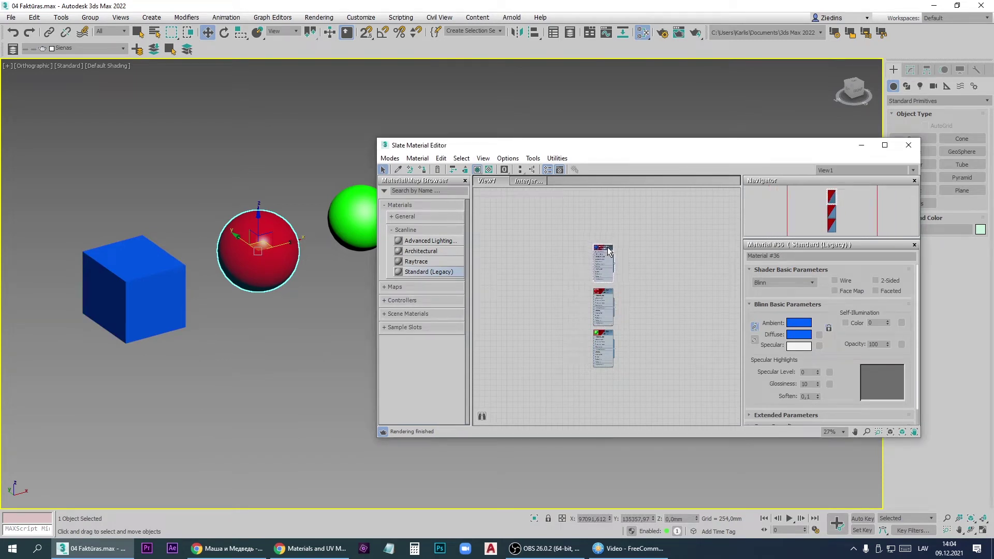
{"action": "scroll", "coordinate": [609, 249], "scroll_direction": "up", "scroll_amount": 5}
{"action": "scroll", "coordinate": [607, 250], "scroll_direction": "up", "scroll_amount": 1}
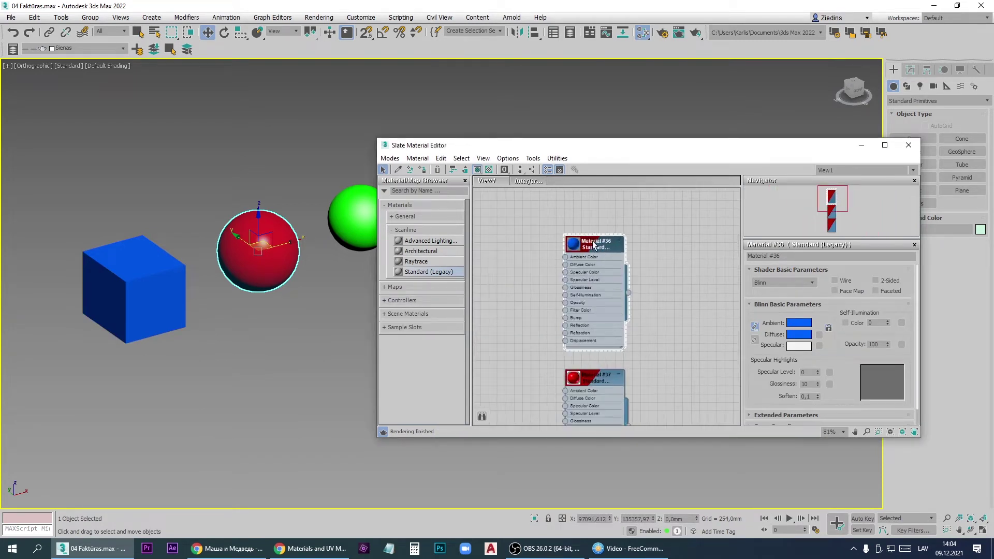
{"action": "scroll", "coordinate": [576, 216], "scroll_direction": "down", "scroll_amount": 6}
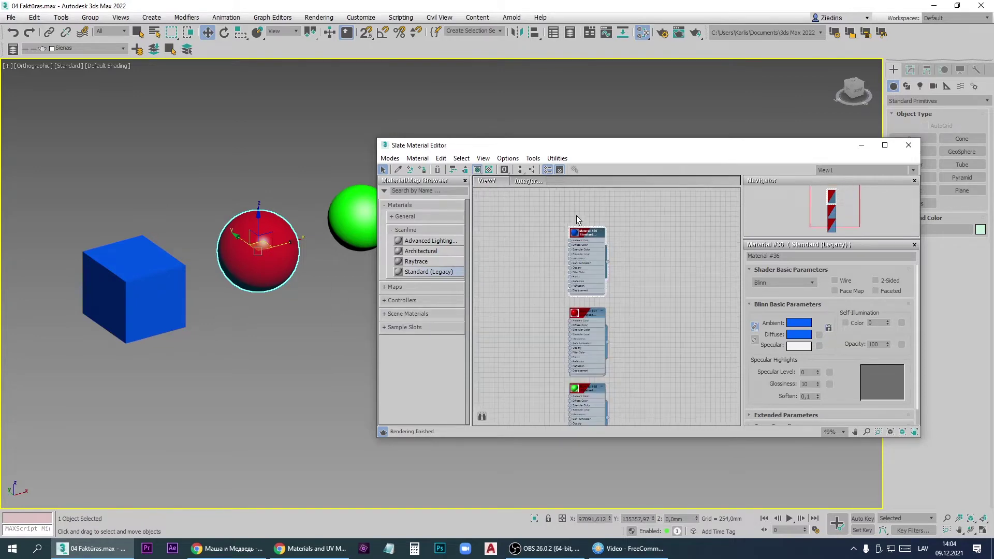
Step: Delete the blue cube from the scene and undo the deletion
{"action": "left_click", "coordinate": [153, 295]}
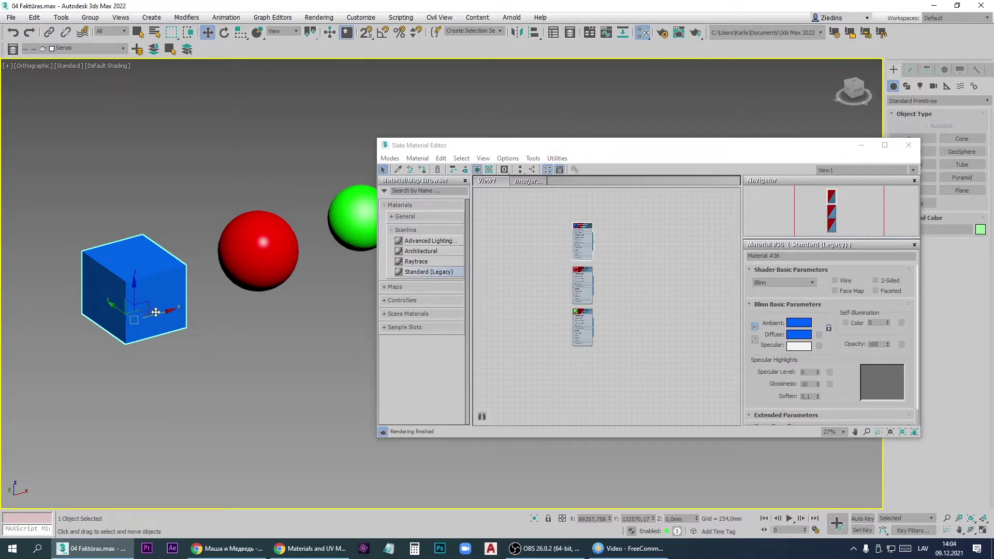
{"action": "key", "text": "Delete"}
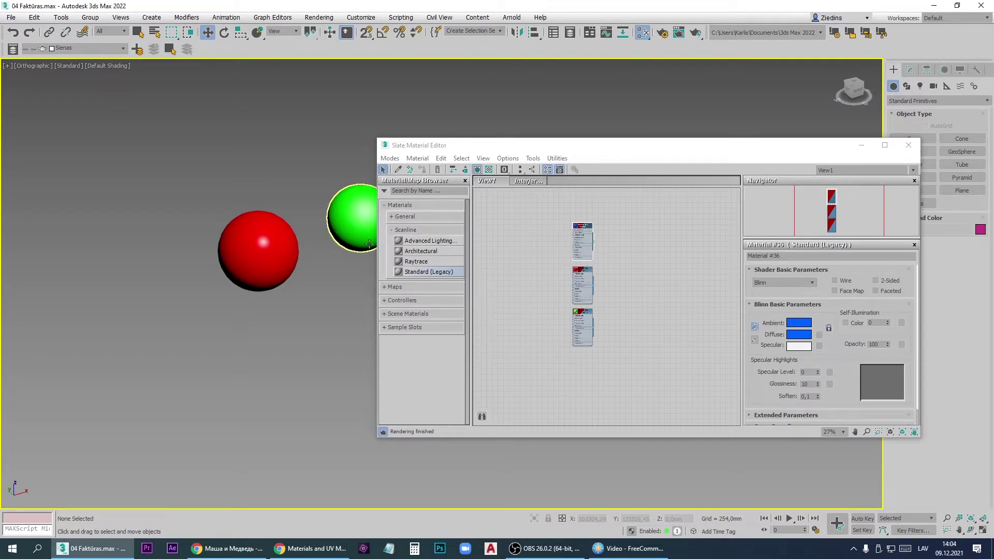
{"action": "key", "text": "ctrl+z"}
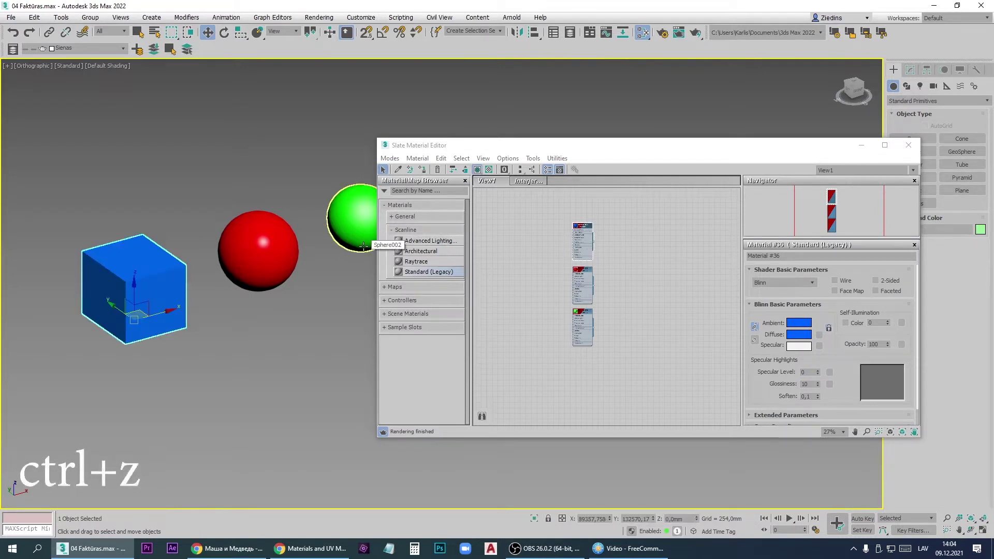
Step: Delete all three material nodes from View1 and retrieve them with Get All Scene Materials
{"action": "left_click_drag", "start_coordinate": [510, 202], "coordinate": [632, 365]}
{"action": "key", "text": "Delete"}
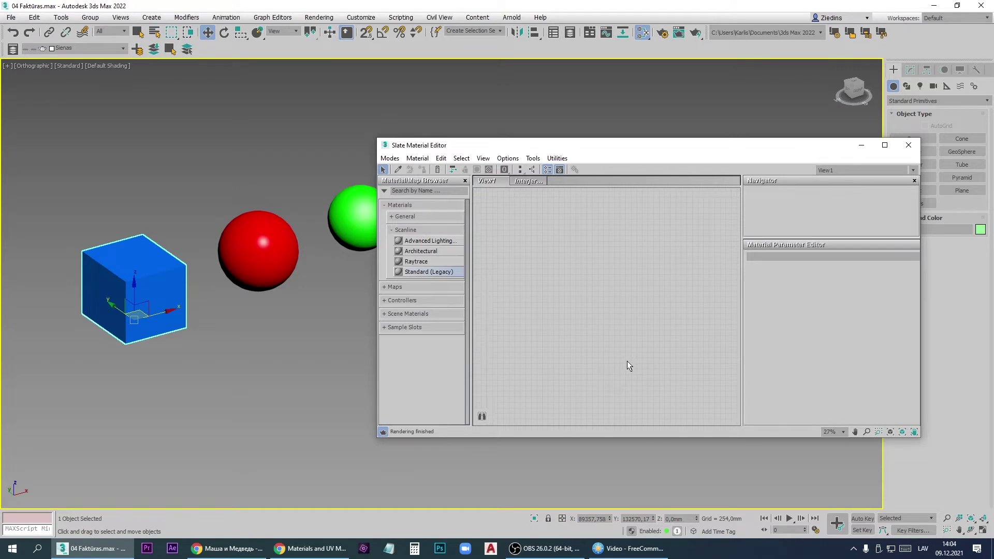
{"action": "left_click", "coordinate": [417, 158]}
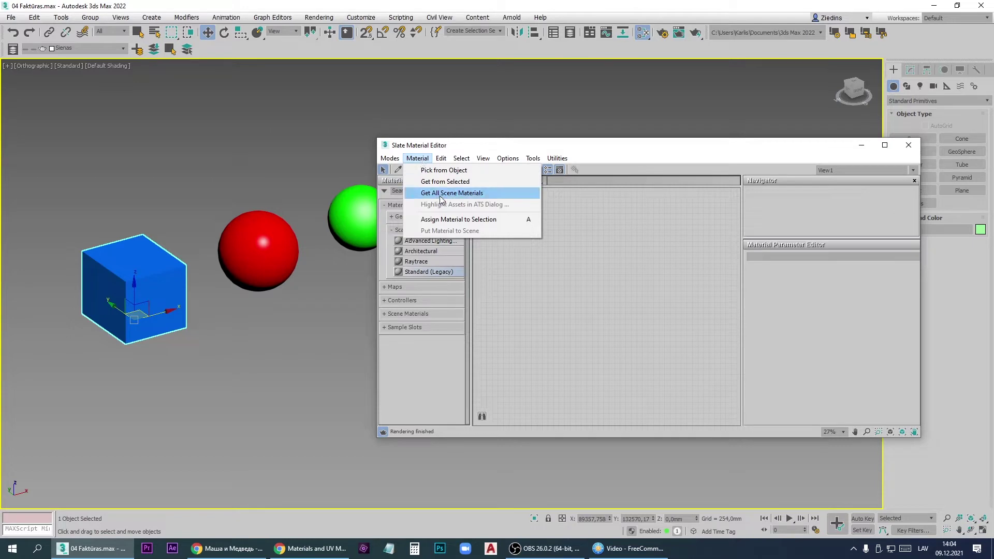
{"action": "left_click", "coordinate": [464, 194]}
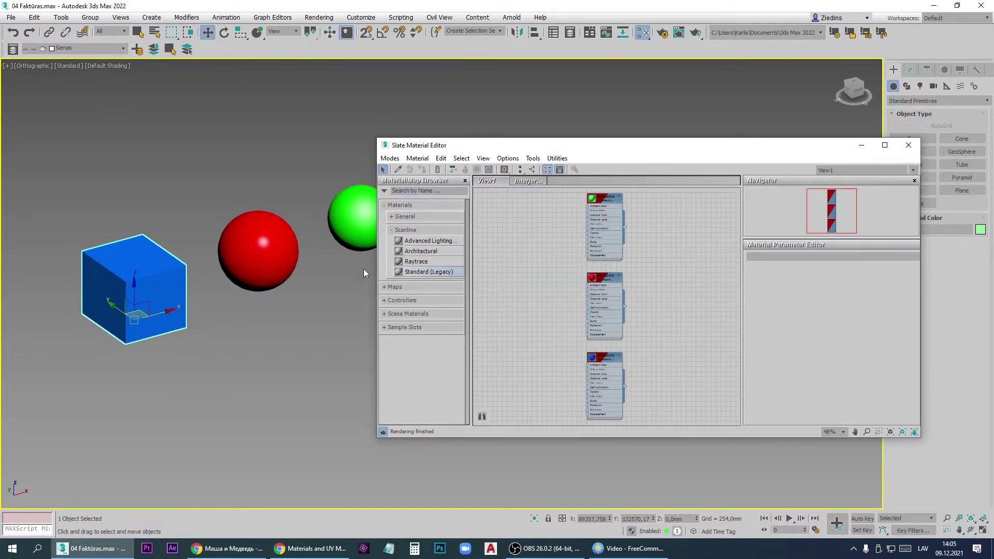
Step: Select the red sphere, open the red material's parameters and enable its Wire option
{"action": "middle_click_drag", "start_coordinate": [312, 297], "coordinate": [316, 294]}
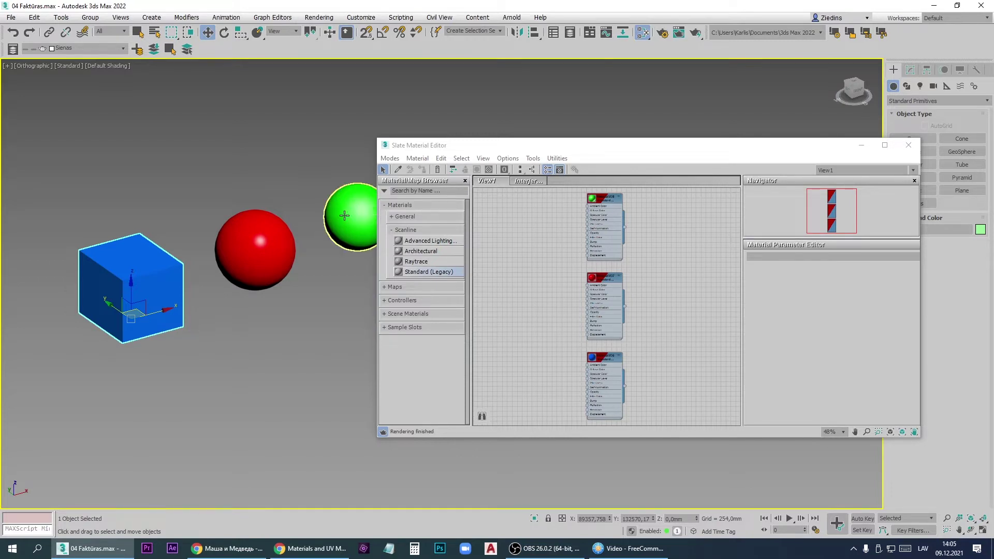
{"action": "middle_click_drag", "start_coordinate": [340, 296], "coordinate": [226, 291]}
{"action": "scroll", "coordinate": [247, 281], "scroll_direction": "up", "scroll_amount": 4}
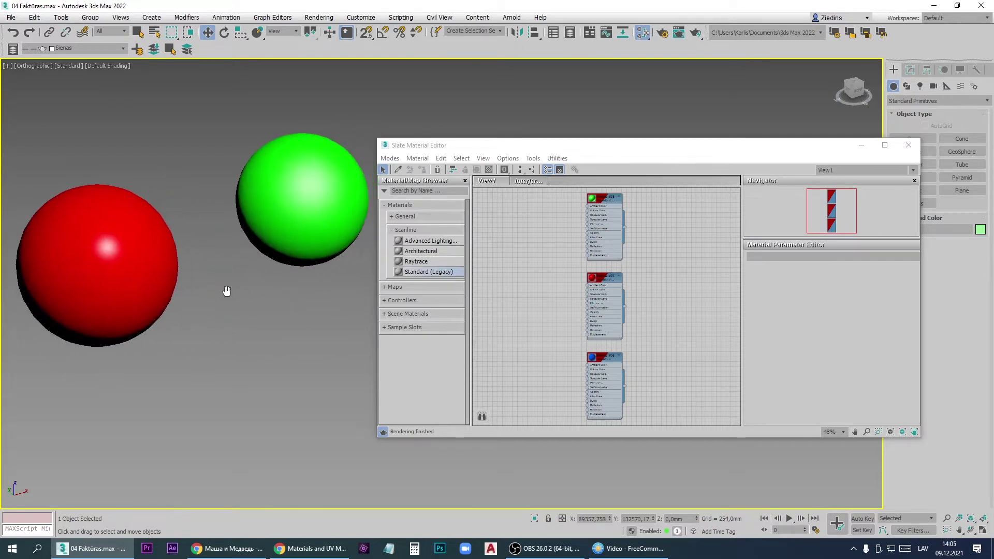
{"action": "left_click", "coordinate": [72, 285]}
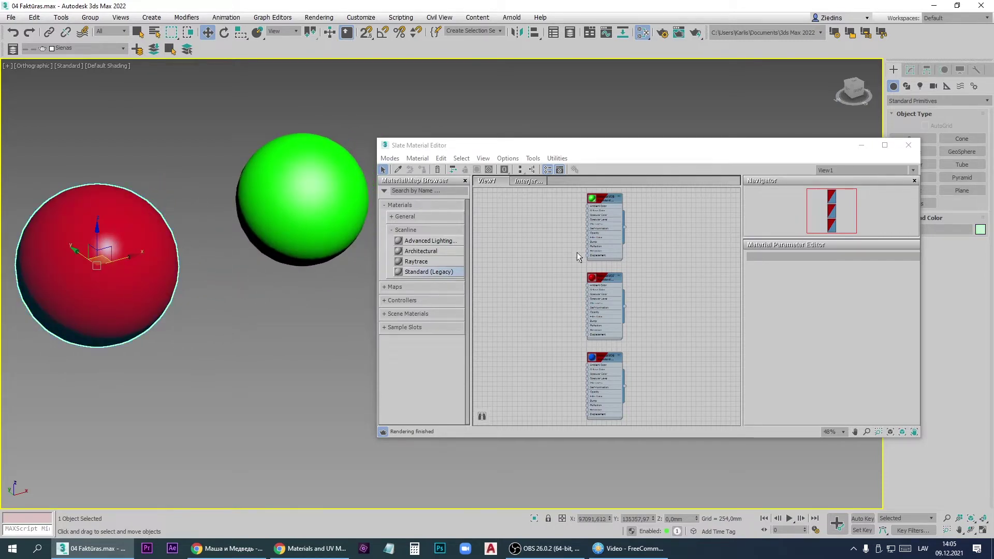
{"action": "double_click", "coordinate": [607, 307]}
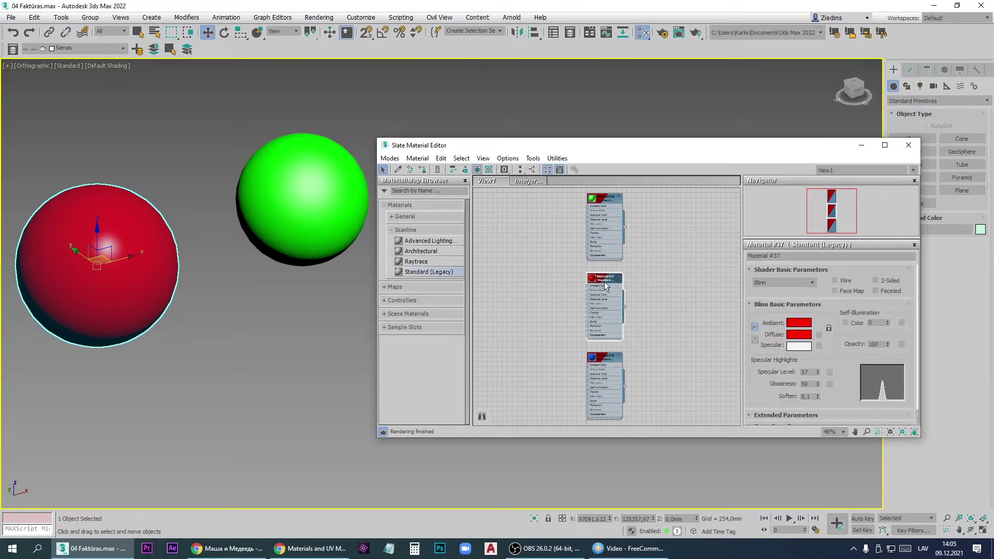
{"action": "left_click", "coordinate": [835, 281]}
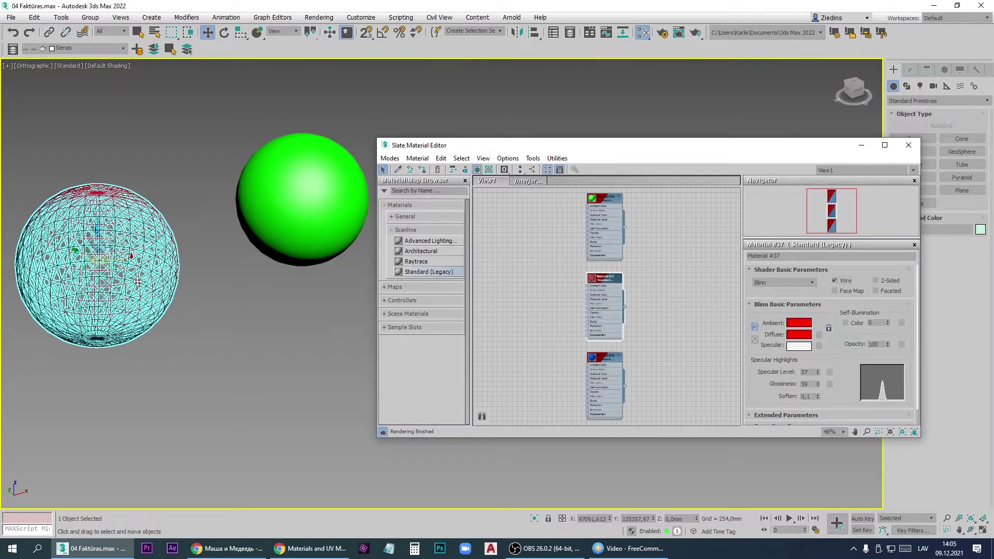
Step: Render the orthographic view to examine the wireframe red sphere and close the render window
{"action": "key", "text": "F9"}
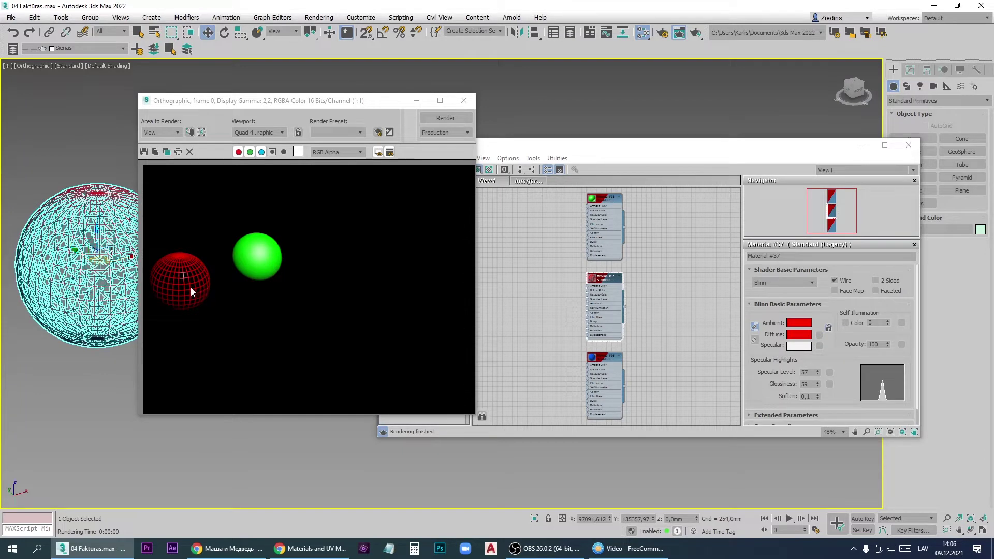
{"action": "scroll", "coordinate": [171, 284], "scroll_direction": "up", "scroll_amount": 3}
{"action": "scroll", "coordinate": [171, 284], "scroll_direction": "down", "scroll_amount": 3}
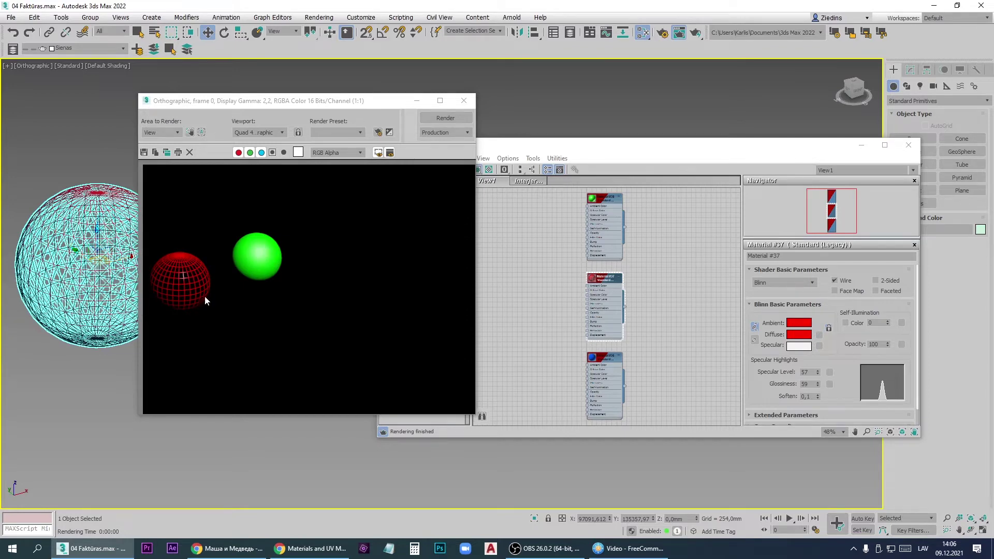
{"action": "left_click", "coordinate": [463, 102]}
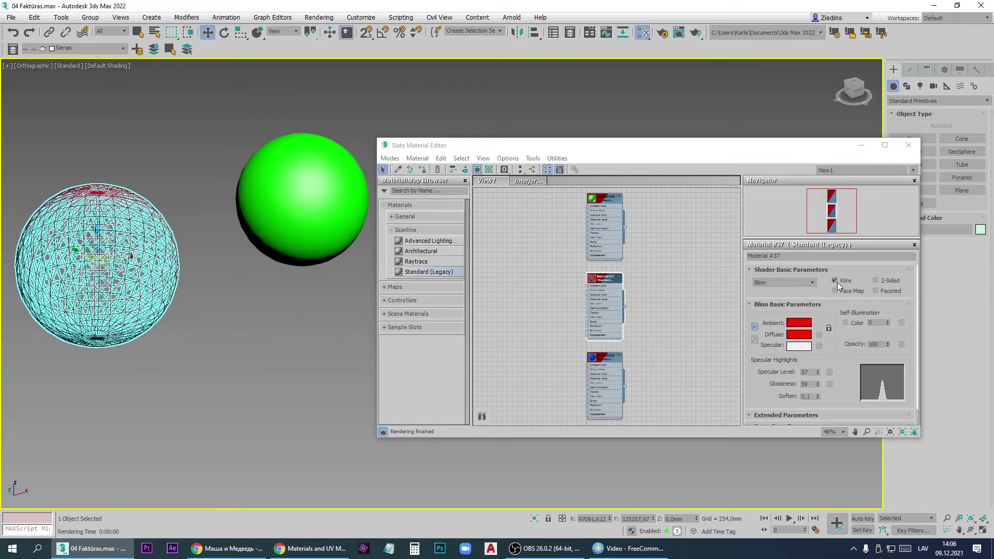
Step: Enable the 2-Sided option on the red material and render the view to examine the sphere's wireframe
{"action": "left_click", "coordinate": [875, 281]}
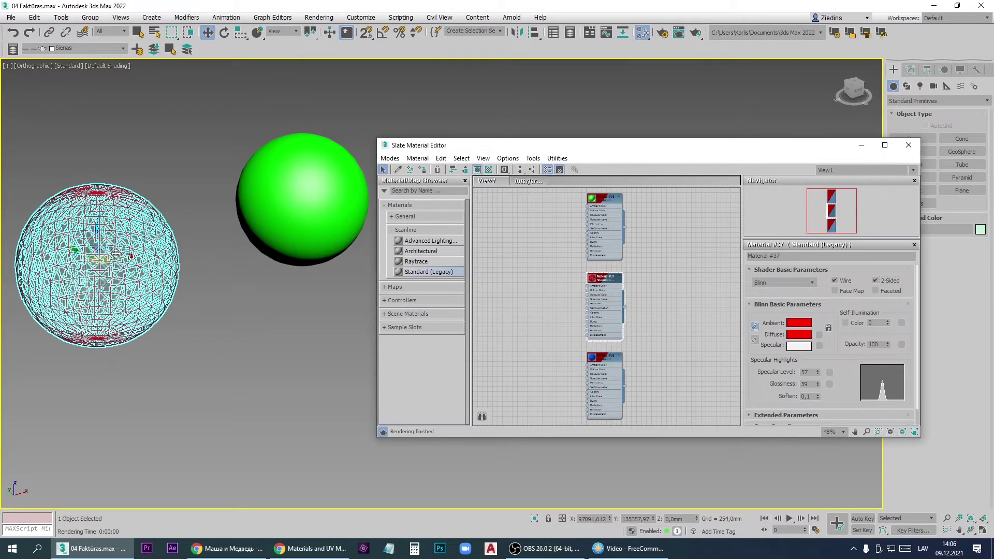
{"action": "key", "text": "shift+q"}
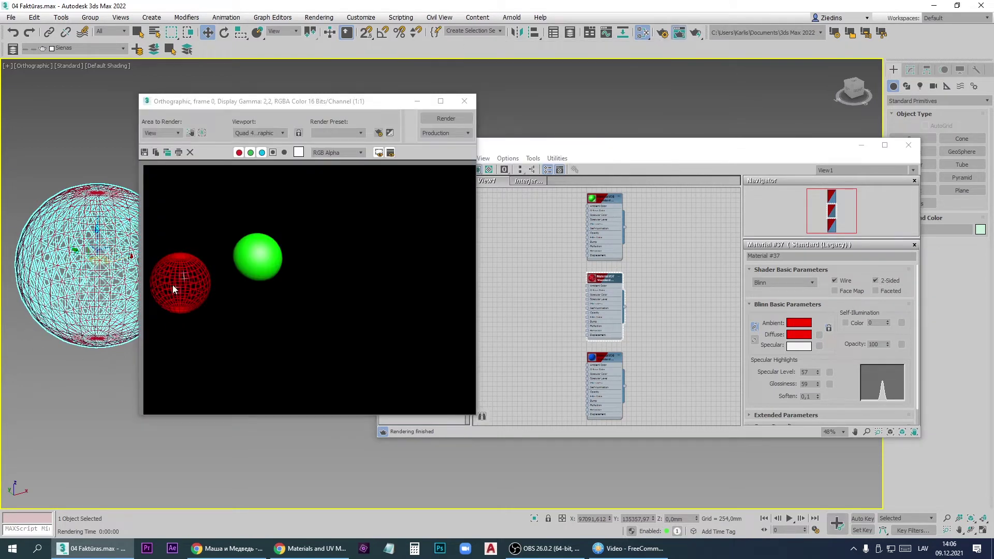
{"action": "left_click", "coordinate": [469, 104]}
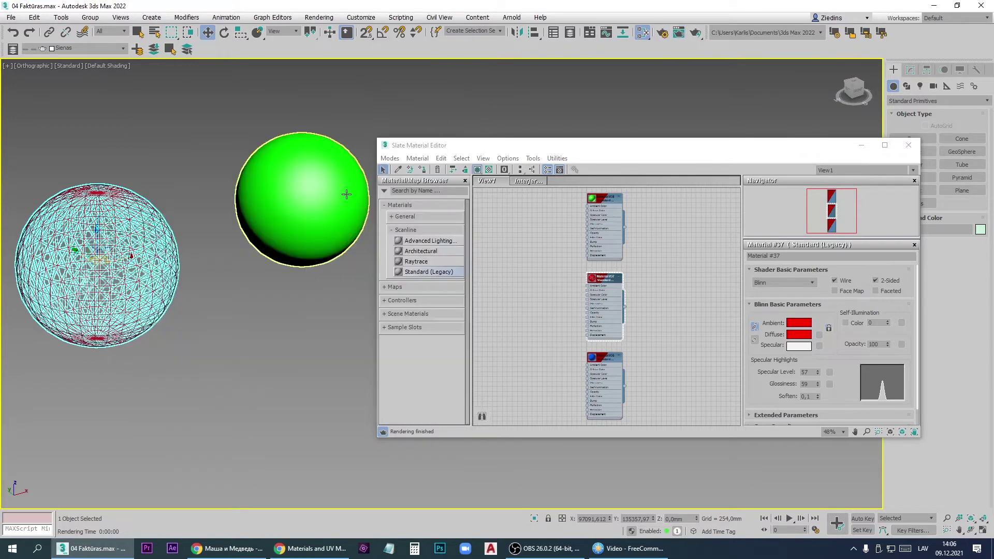
Step: Select the green sphere, enable Wire in its green material's parameters and render the view to examine it
{"action": "left_click", "coordinate": [327, 199]}
{"action": "double_click", "coordinate": [615, 226]}
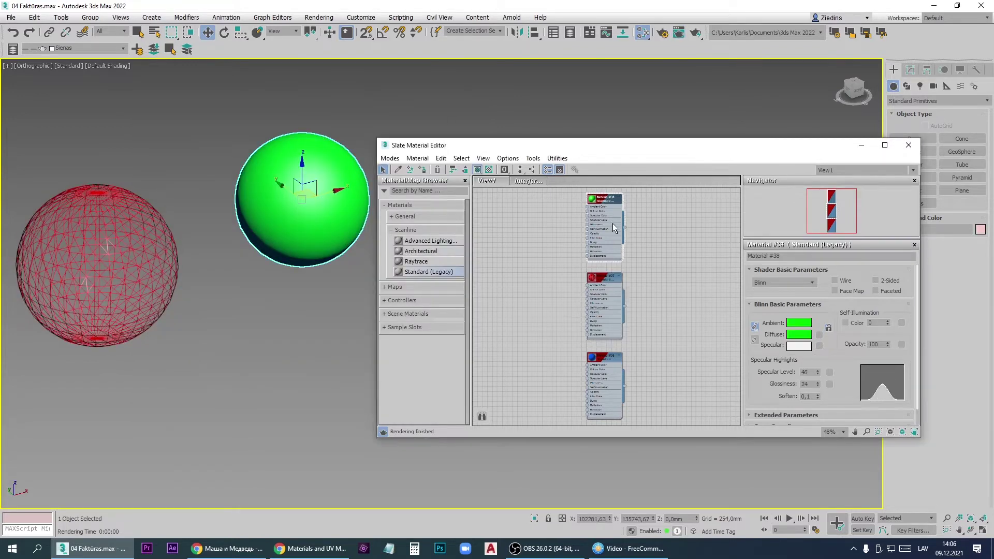
{"action": "left_click", "coordinate": [834, 281]}
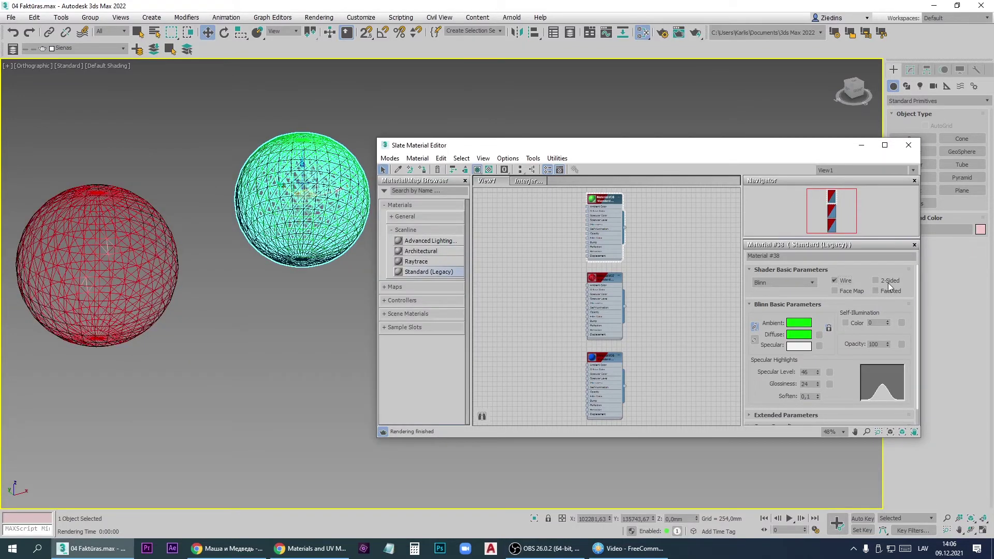
{"action": "key", "text": "shift+q"}
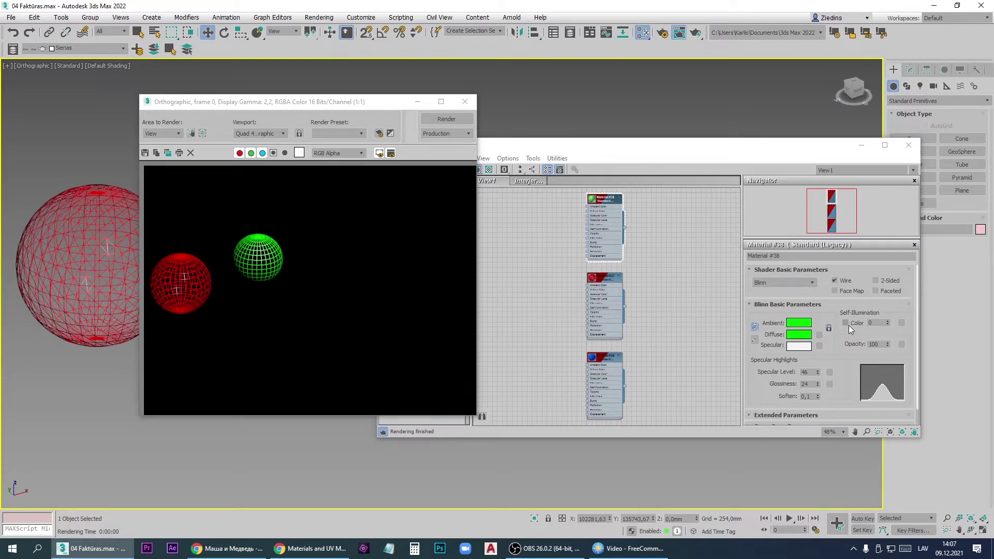
{"action": "left_click", "coordinate": [464, 102]}
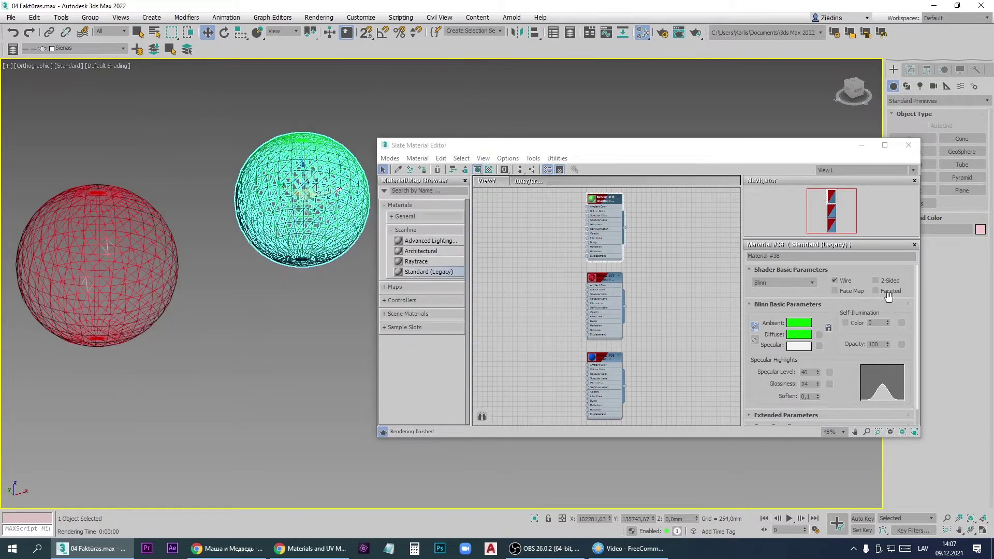
Step: Enable Faceted and disable Wire on the green material, and render the view to examine the faceted sphere
{"action": "left_click", "coordinate": [875, 290]}
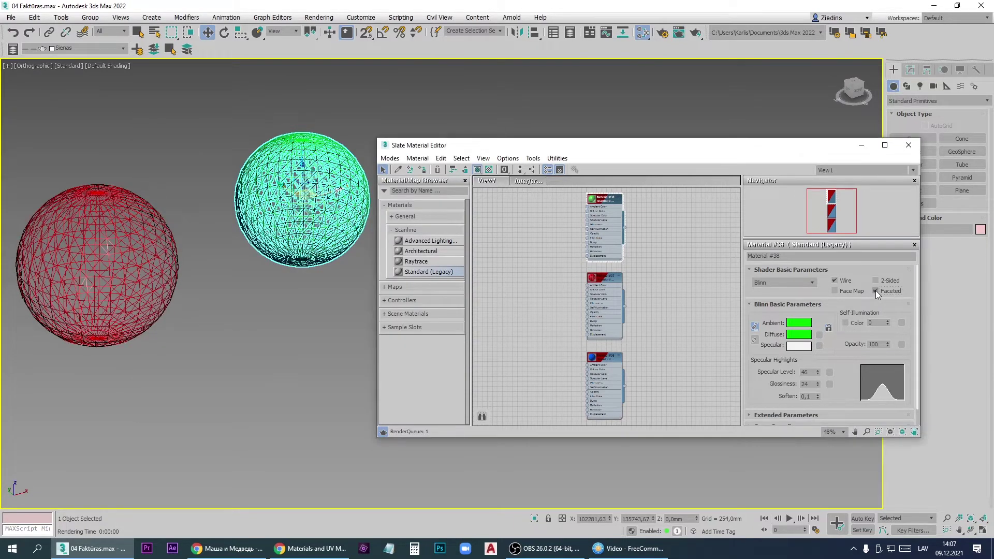
{"action": "left_click", "coordinate": [834, 280]}
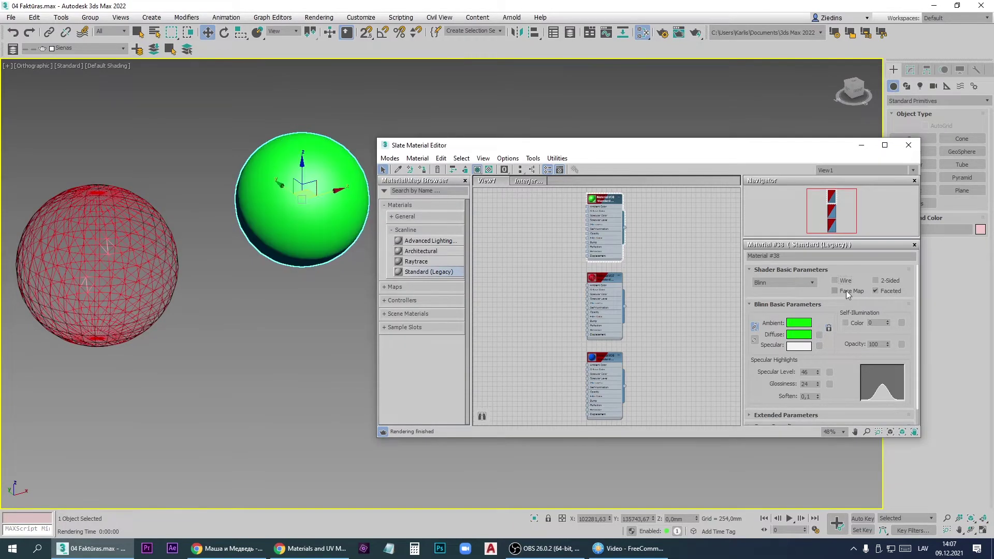
{"action": "key", "text": "shift+q"}
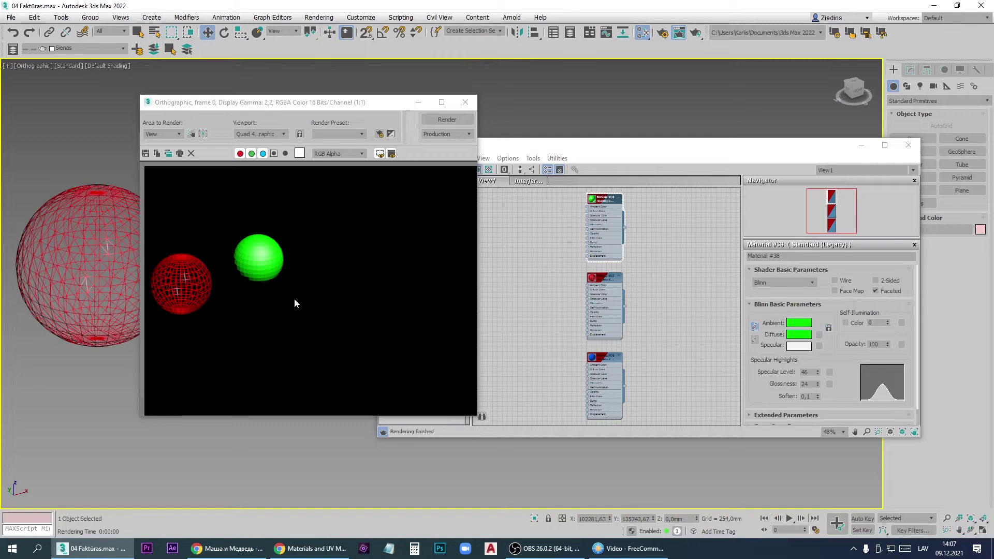
{"action": "left_click", "coordinate": [465, 102]}
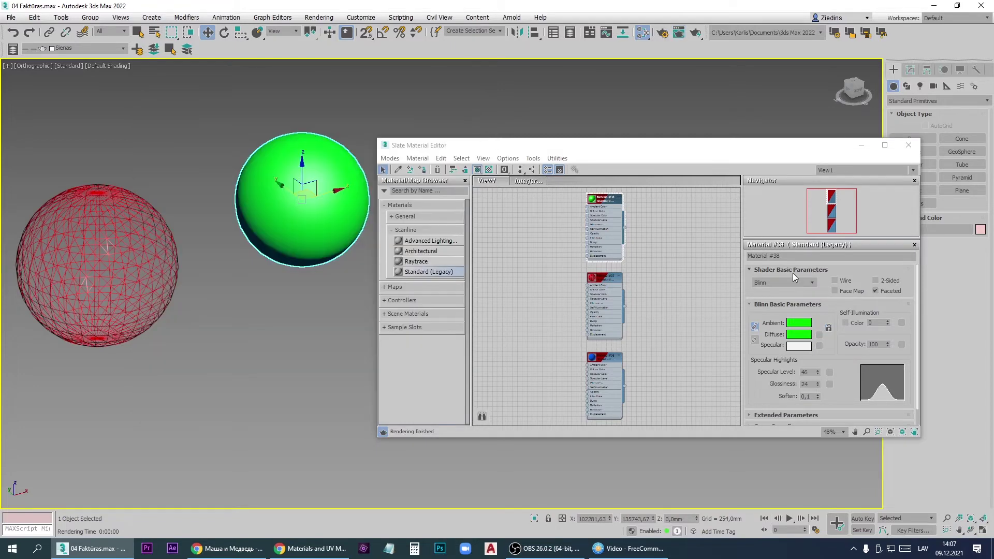
Step: Disable Faceted on the green material, select both spheres and enable the material's Wire option
{"action": "left_click", "coordinate": [875, 290]}
{"action": "scroll", "coordinate": [363, 186], "scroll_direction": "down", "scroll_amount": 3}
{"action": "left_click_drag", "start_coordinate": [155, 399], "coordinate": [0, 337]}
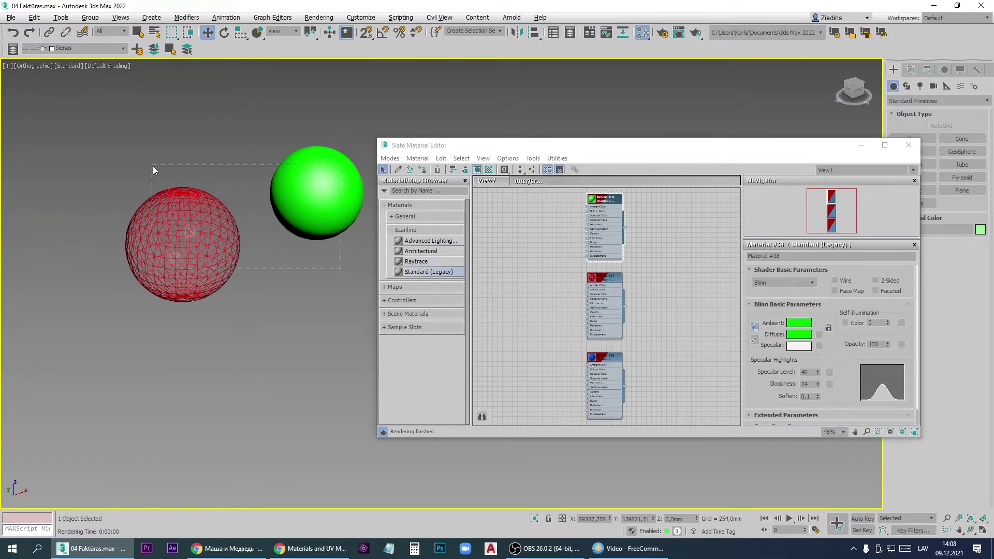
{"action": "left_click_drag", "start_coordinate": [153, 166], "coordinate": [153, 166]}
{"action": "left_click", "coordinate": [834, 280]}
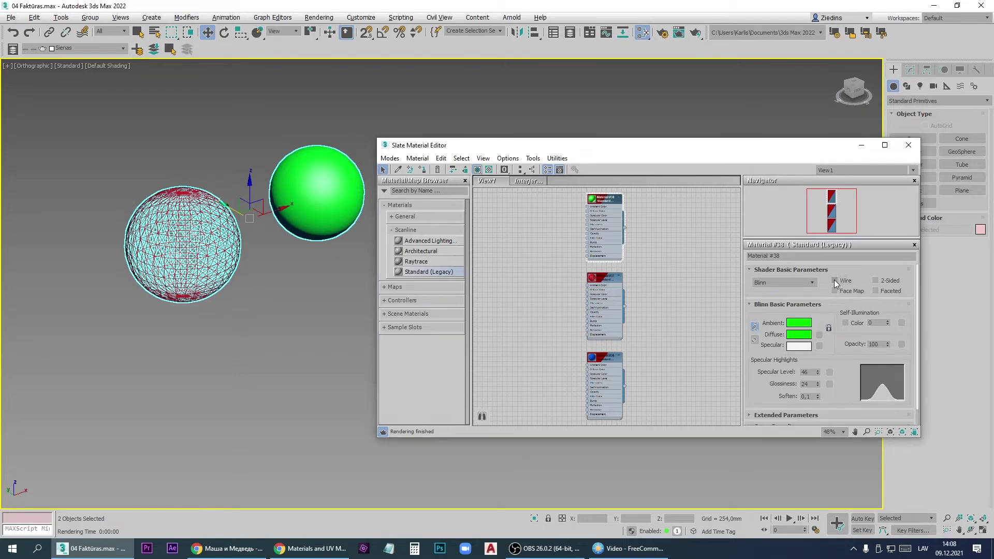
Step: Select only the green sphere and move it along the X axis, slightly farther from the red sphere
{"action": "scroll", "coordinate": [281, 250], "scroll_direction": "down", "scroll_amount": 2}
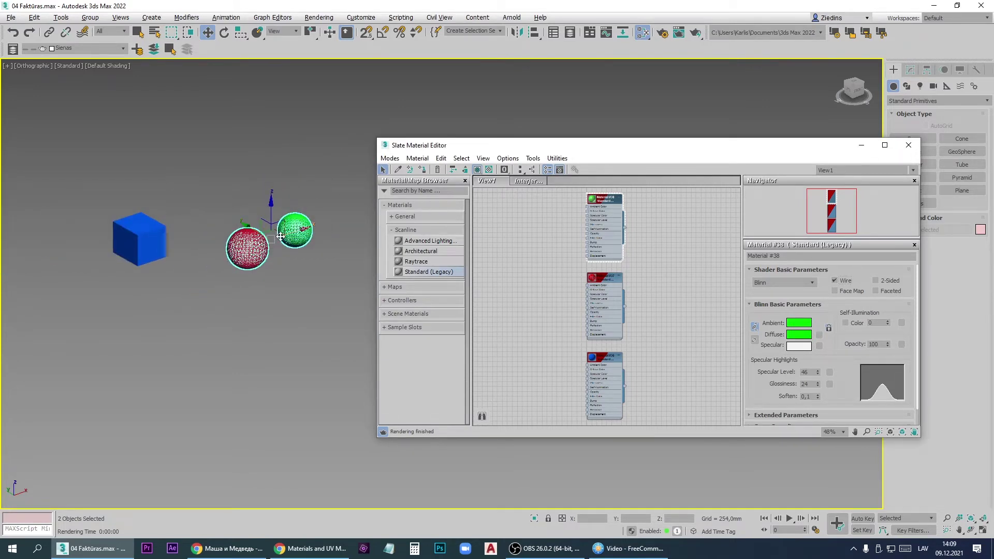
{"action": "left_click", "coordinate": [314, 259]}
{"action": "left_click", "coordinate": [296, 231]}
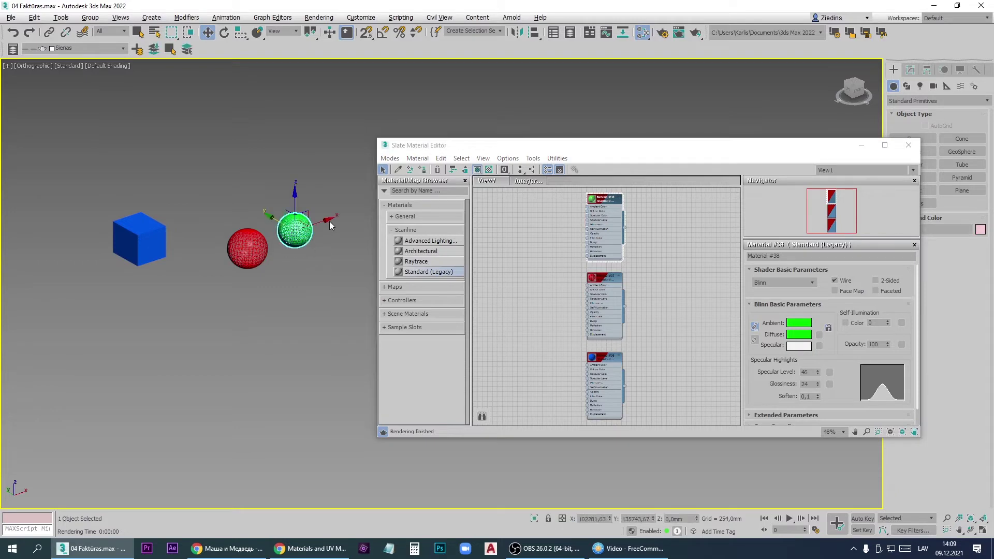
{"action": "left_click_drag", "start_coordinate": [329, 222], "coordinate": [343, 217]}
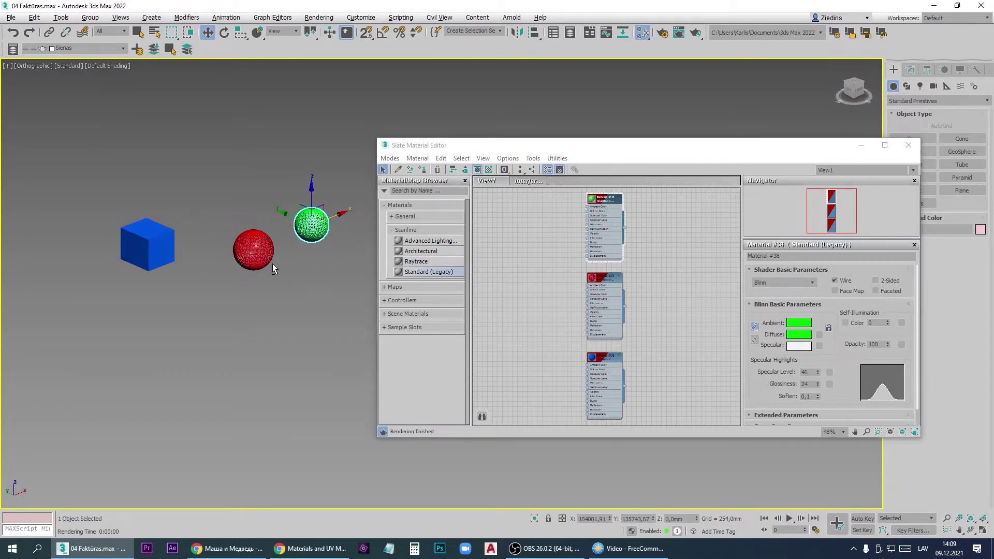
Step: Render the orthographic view with the two wireframe spheres overlapping, examine the line thickness and close the render window
{"action": "middle_click_drag", "start_coordinate": [273, 263], "coordinate": [260, 284], "text": "alt"}
{"action": "scroll", "coordinate": [263, 285], "scroll_direction": "up", "scroll_amount": 5}
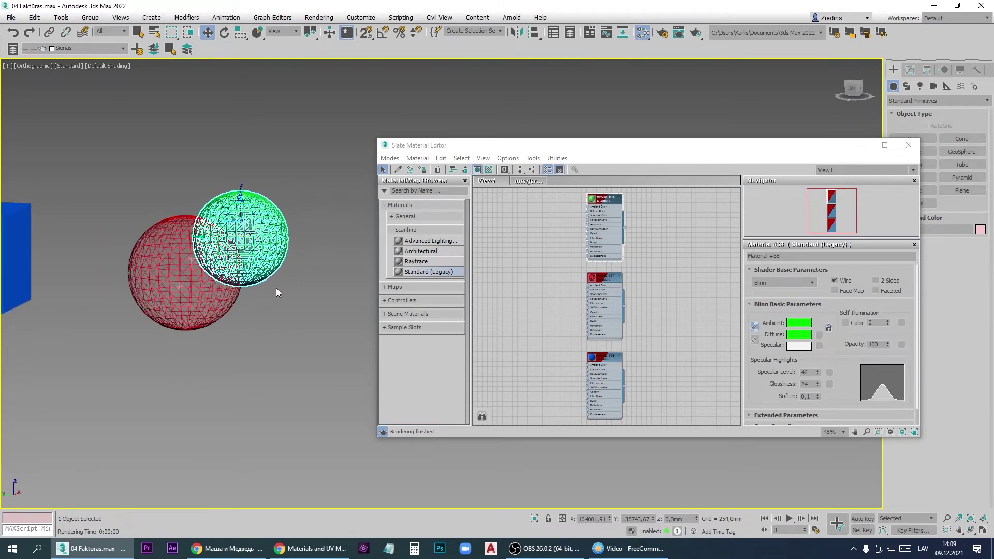
{"action": "key", "text": "F9"}
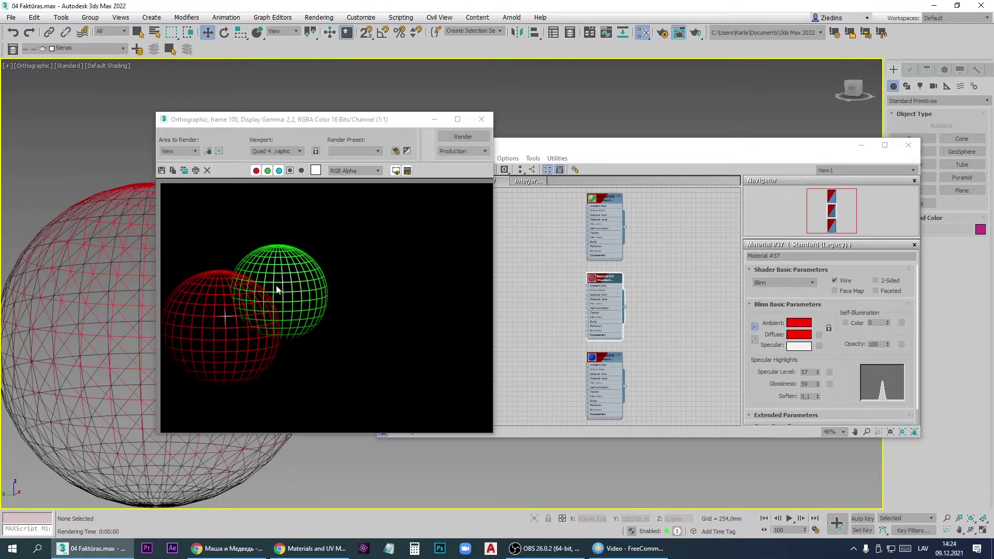
{"action": "left_click", "coordinate": [481, 119]}
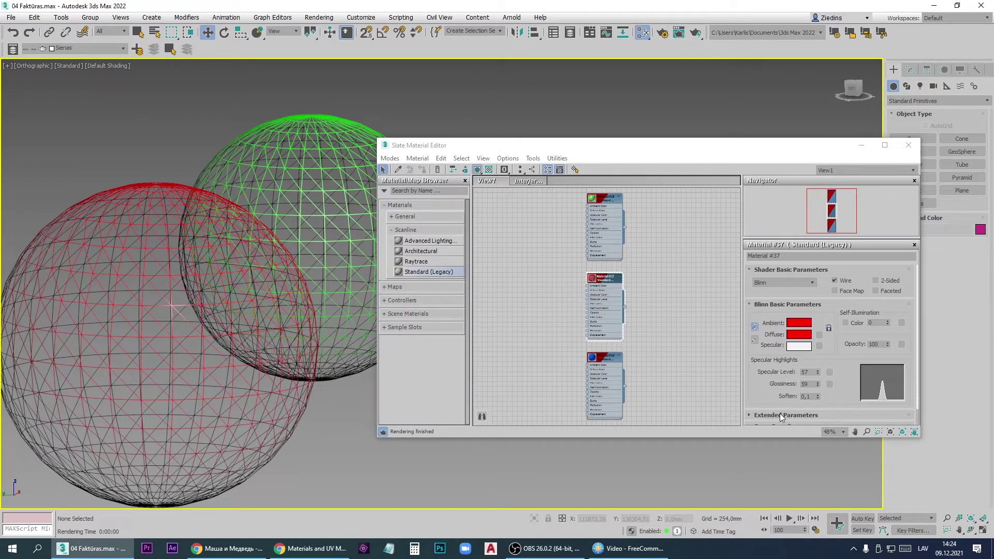
Step: In the red material's Extended Parameters, set the Wire size to 3 and measure it in Units
{"action": "left_click", "coordinate": [751, 414]}
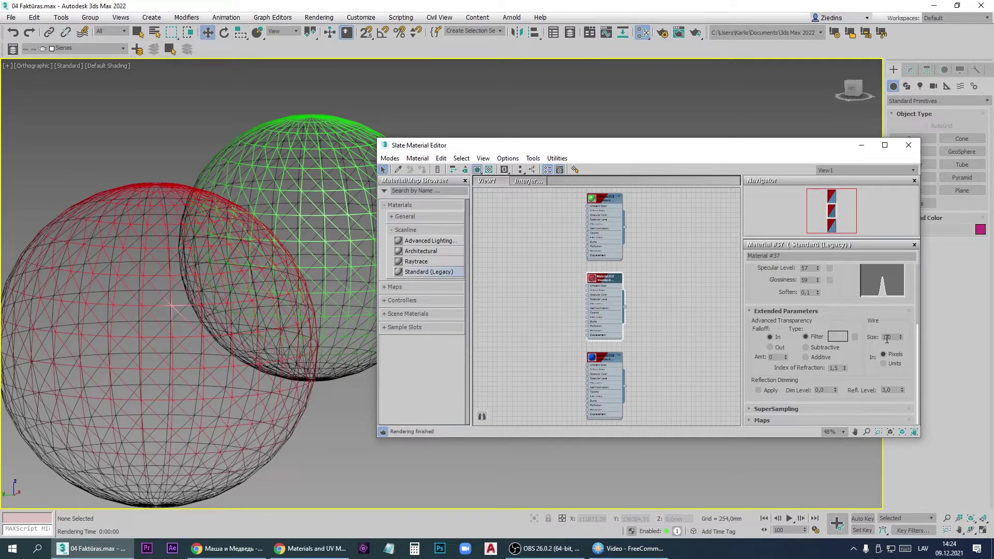
{"action": "left_click", "coordinate": [883, 363]}
{"action": "left_click_drag", "start_coordinate": [887, 337], "coordinate": [872, 337]}
{"action": "type", "text": "3"}
{"action": "key", "text": "Return"}
Step: Render the view to compare the red sphere's wire thickness with the green sphere's and close the render window
{"action": "left_click", "coordinate": [592, 121]}
{"action": "key", "text": "shift+q"}
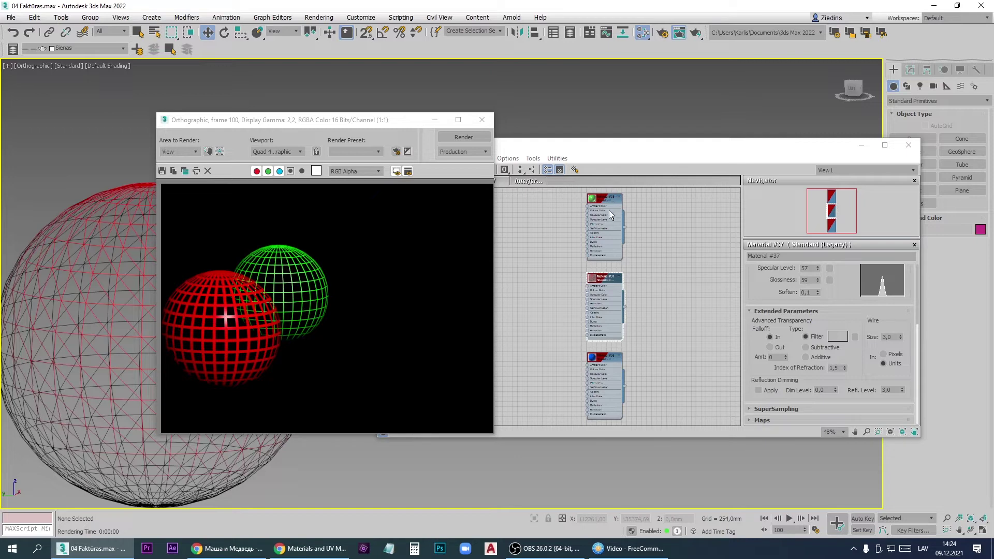
{"action": "left_click", "coordinate": [483, 120]}
Step: Delete the green wireframe sphere from the scene
{"action": "left_click", "coordinate": [351, 256]}
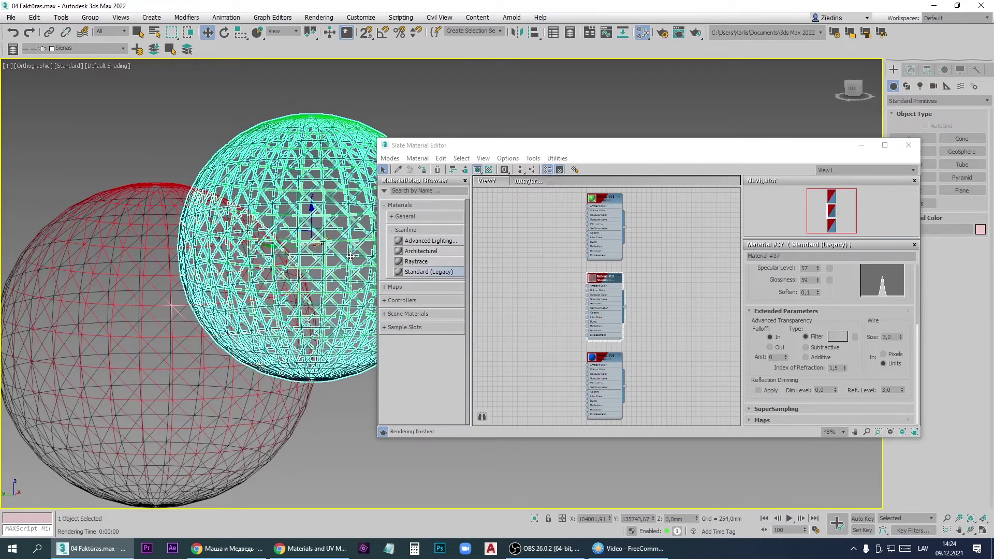
{"action": "key", "text": "ctrl+z"}
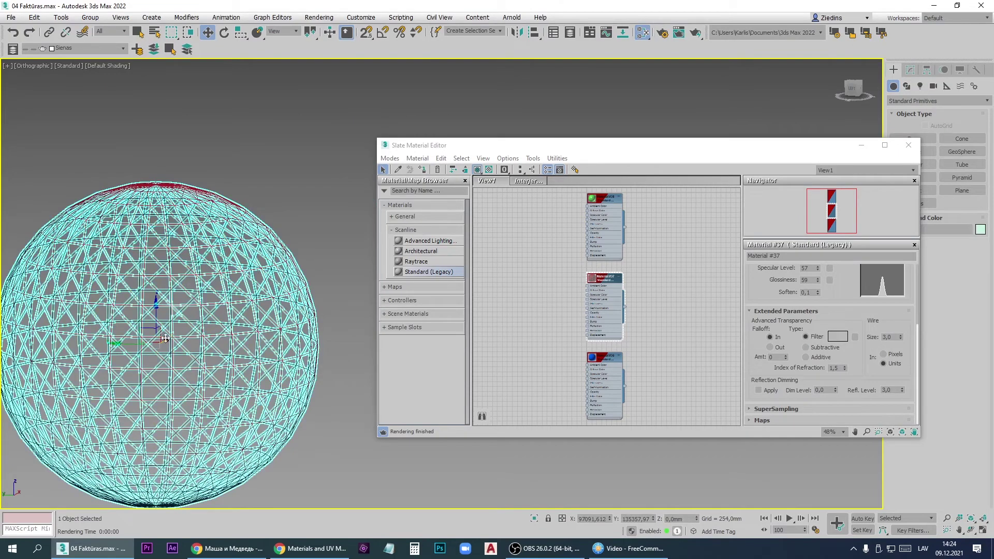
Step: Clone the red sphere as a single Copy offset diagonally upward from the original, and render both spheres to compare them
{"action": "mouse_move", "coordinate": [165, 338]}
{"action": "left_mouse_down"}
{"action": "mouse_move", "coordinate": [249, 228]}
{"action": "mouse_move", "coordinate": [362, 204]}
{"action": "mouse_move", "coordinate": [401, 159]}
{"action": "left_mouse_up"}
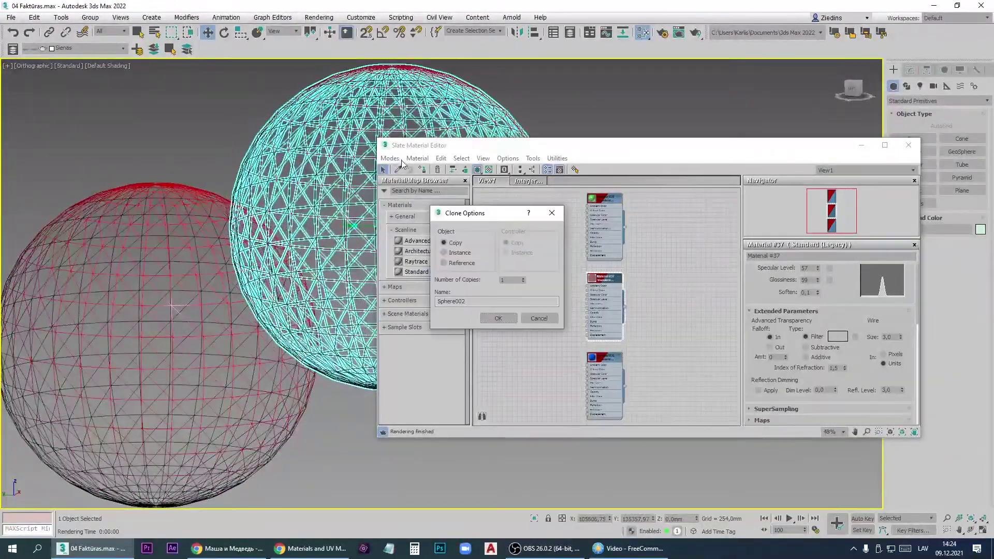
{"action": "left_click", "coordinate": [504, 319]}
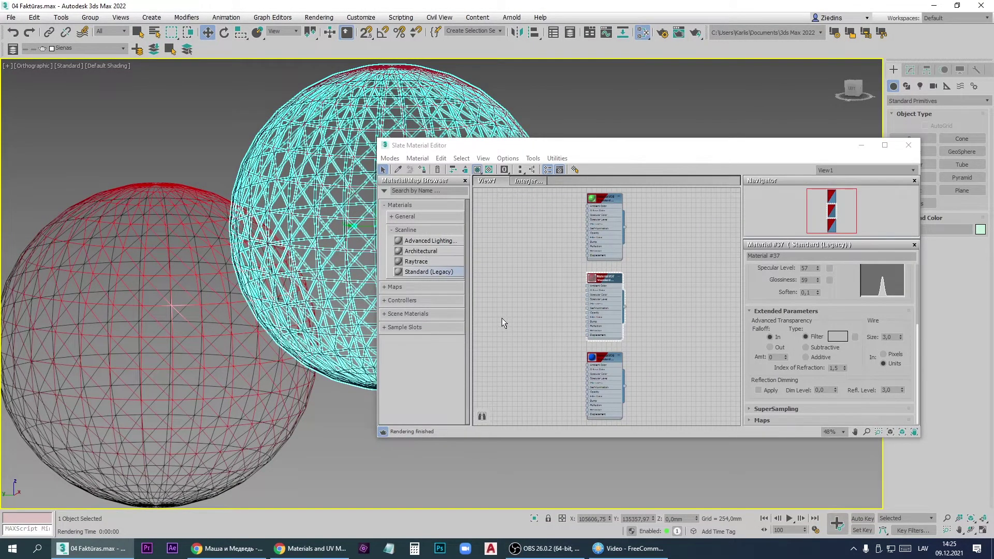
{"action": "key", "text": "shift+q"}
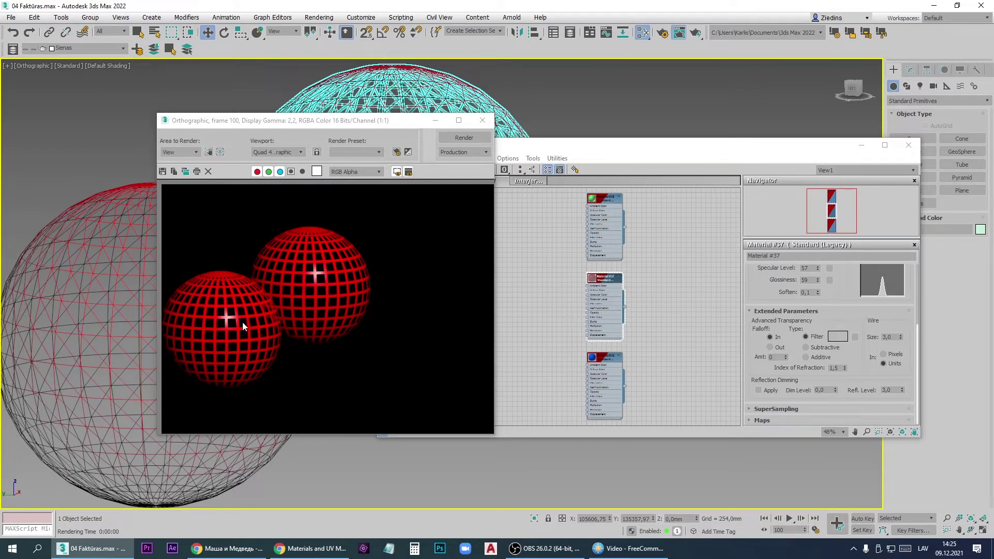
{"action": "left_click", "coordinate": [481, 125]}
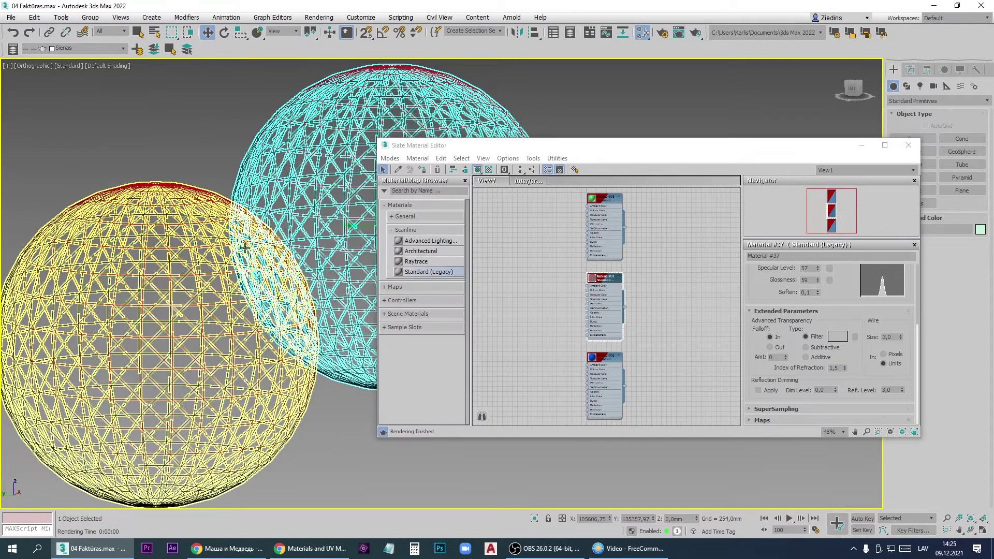
Step: Switch the viewport from the orthographic view to Perspective
{"action": "middle_click_drag", "start_coordinate": [221, 262], "coordinate": [231, 263], "text": "alt"}
{"action": "scroll", "coordinate": [231, 263], "scroll_direction": "down", "scroll_amount": 5}
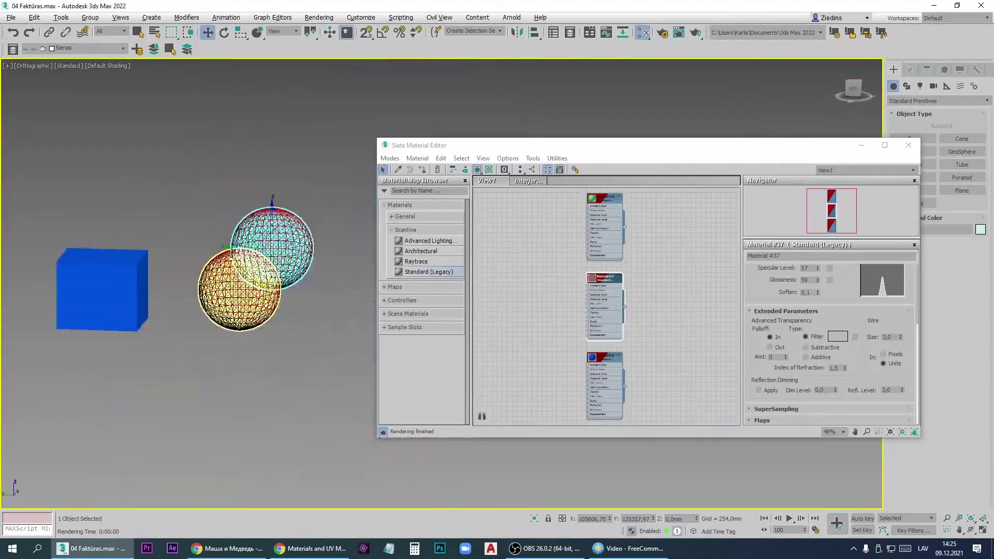
{"action": "key", "text": "t"}
{"action": "key", "text": "z"}
{"action": "scroll", "coordinate": [287, 277], "scroll_direction": "up", "scroll_amount": 2}
{"action": "scroll", "coordinate": [233, 290], "scroll_direction": "down", "scroll_amount": 10}
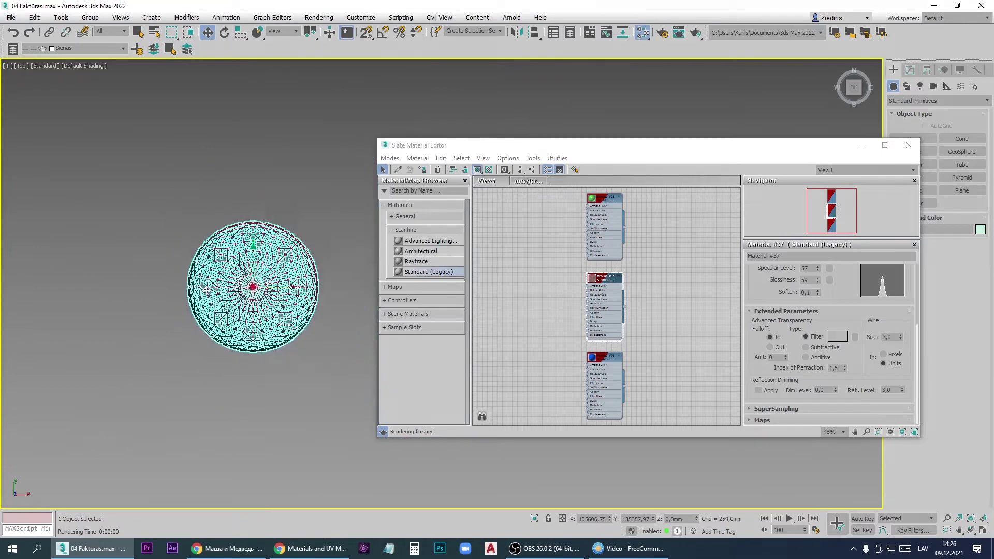
{"action": "middle_click_drag", "start_coordinate": [173, 321], "coordinate": [219, 240], "text": "alt"}
{"action": "scroll", "coordinate": [197, 280], "scroll_direction": "up", "scroll_amount": 3}
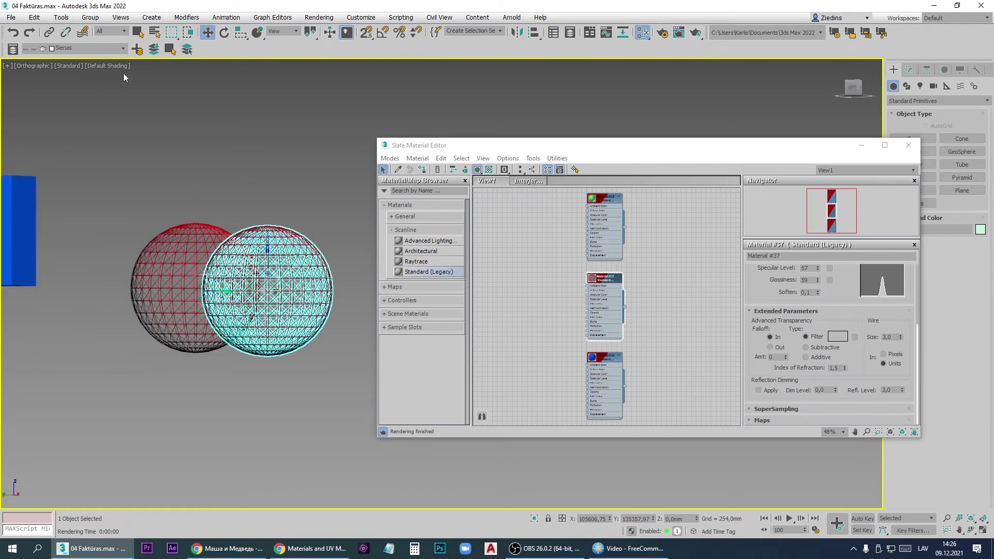
{"action": "left_click", "coordinate": [32, 66]}
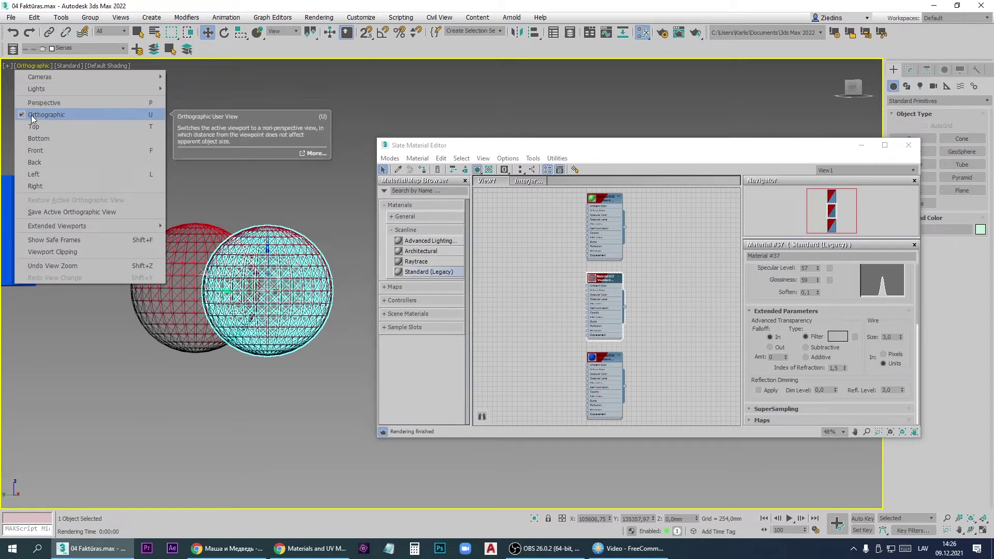
{"action": "left_click", "coordinate": [57, 104]}
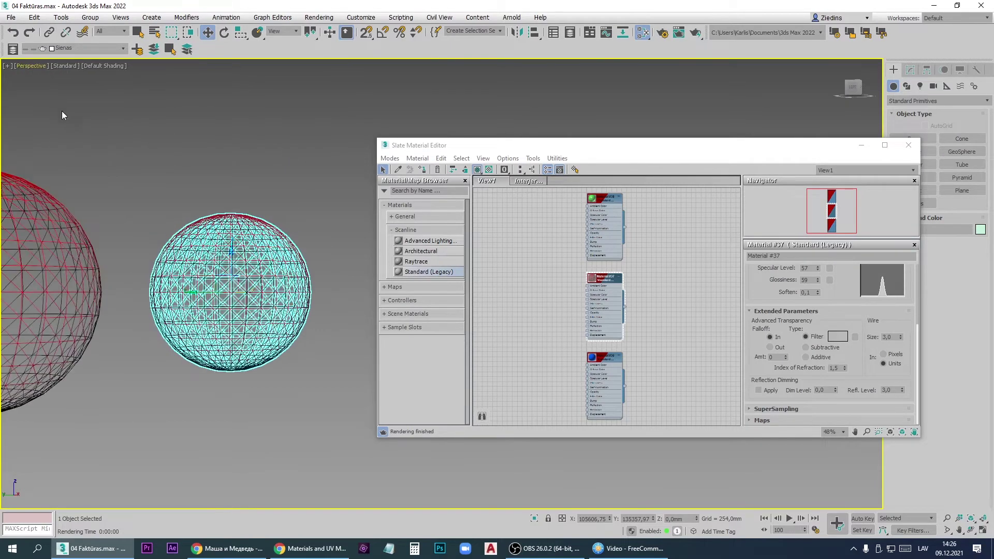
Step: Frame both red spheres so they overlap in perspective, render the view to compare their wire thickness and close the render window
{"action": "scroll", "coordinate": [243, 264], "scroll_direction": "down", "scroll_amount": 2}
{"action": "scroll", "coordinate": [243, 264], "scroll_direction": "down", "scroll_amount": 3}
{"action": "scroll", "coordinate": [171, 277], "scroll_direction": "up", "scroll_amount": 3}
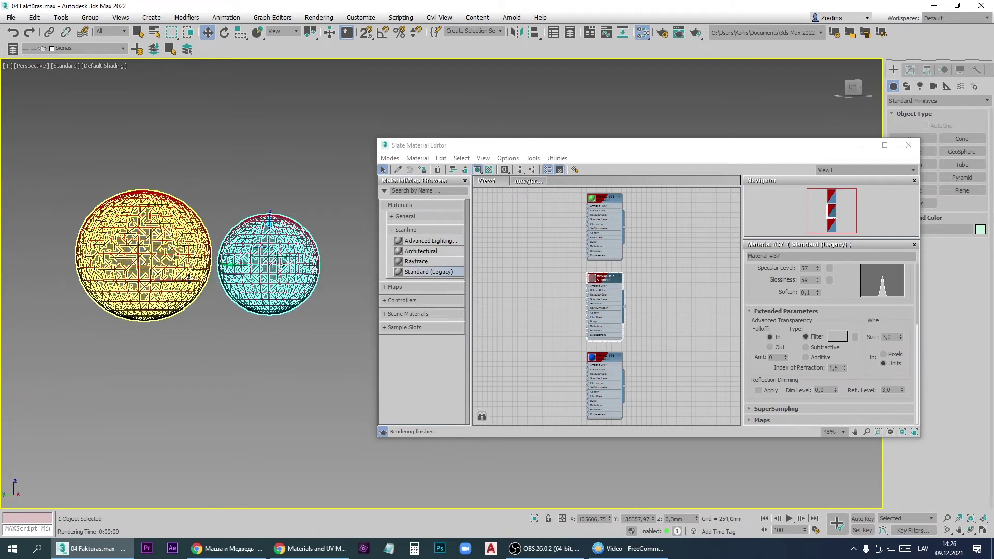
{"action": "middle_click_drag", "start_coordinate": [167, 278], "coordinate": [180, 279], "text": "alt"}
{"action": "key", "text": "shift+q"}
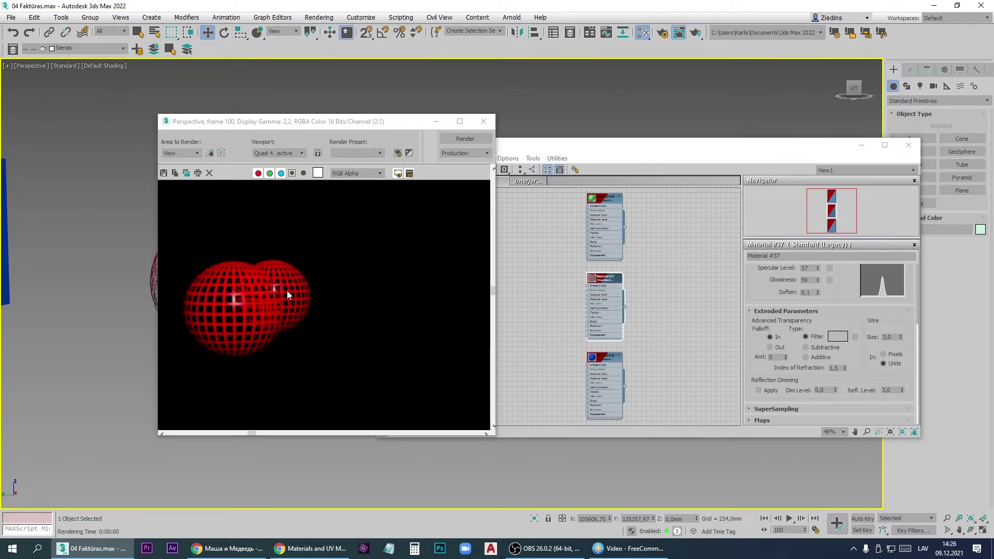
{"action": "left_click", "coordinate": [483, 121]}
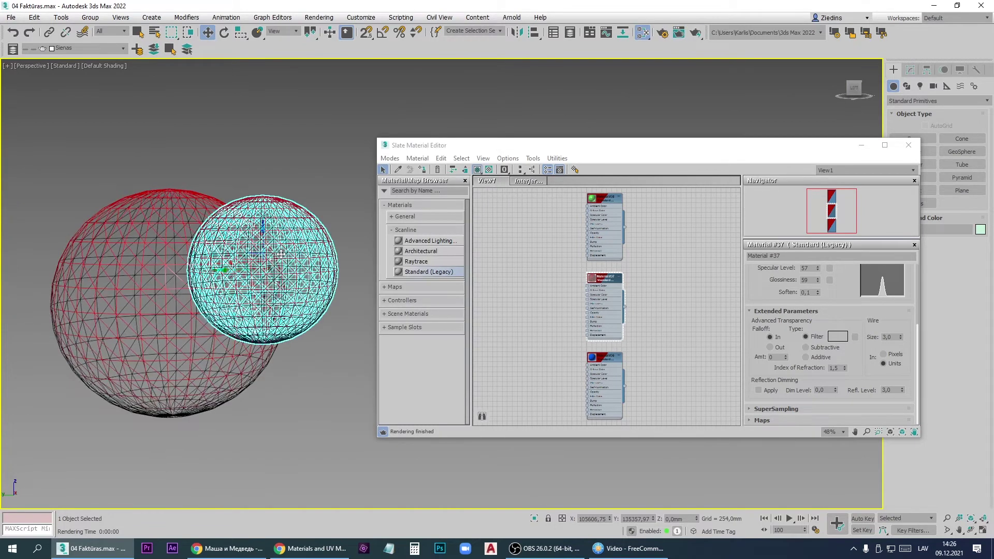
Step: Set Material #37's wire size to 6,0 and render the enlarged spheres before and after the change, closing the render window and material editor
{"action": "scroll", "coordinate": [280, 255], "scroll_direction": "up", "scroll_amount": 6}
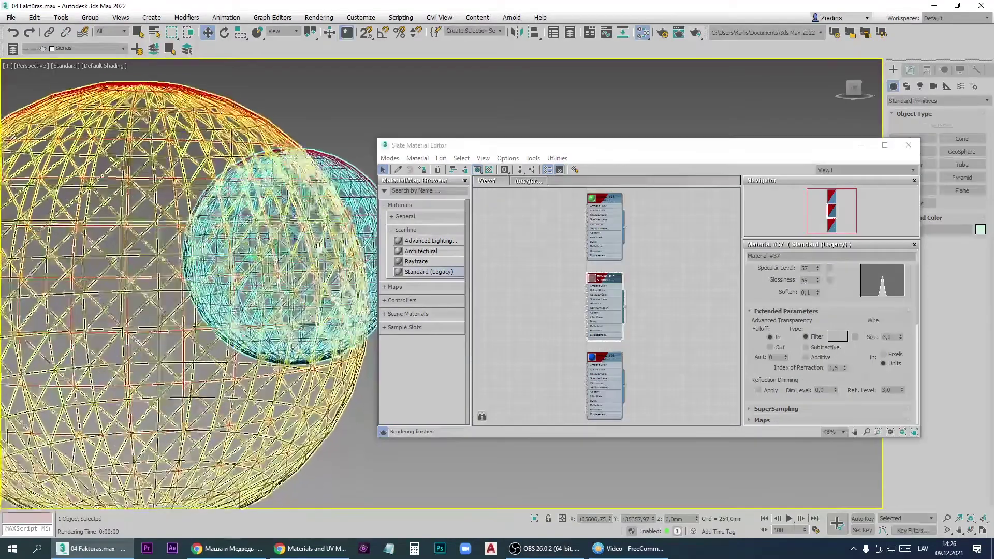
{"action": "key", "text": "shift+q"}
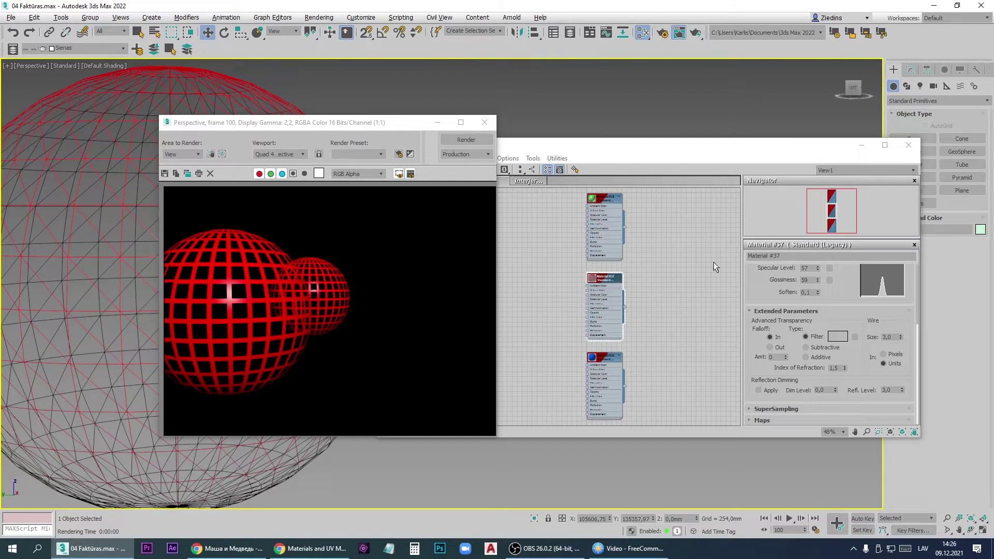
{"action": "left_click", "coordinate": [886, 337]}
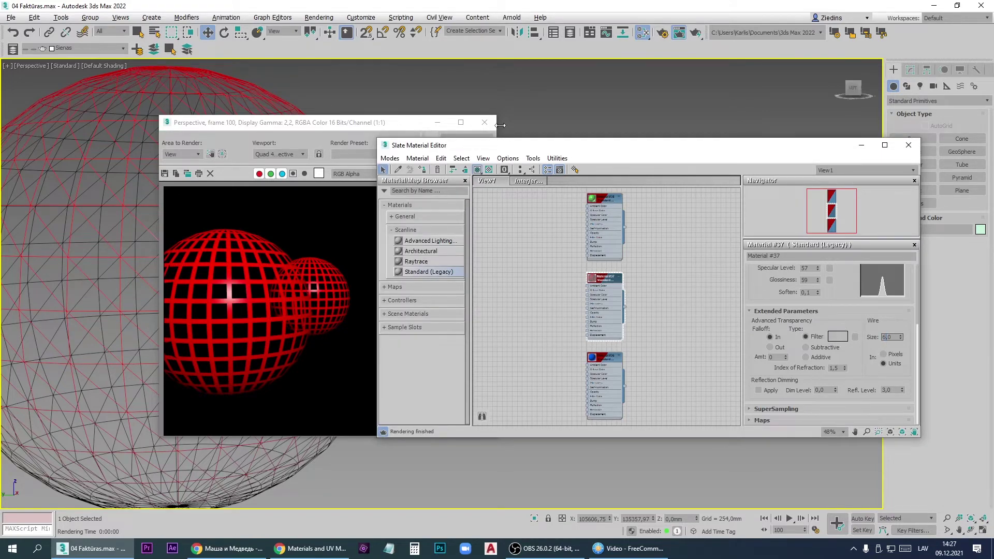
{"action": "left_click", "coordinate": [484, 123]}
{"action": "key", "text": "shift+q"}
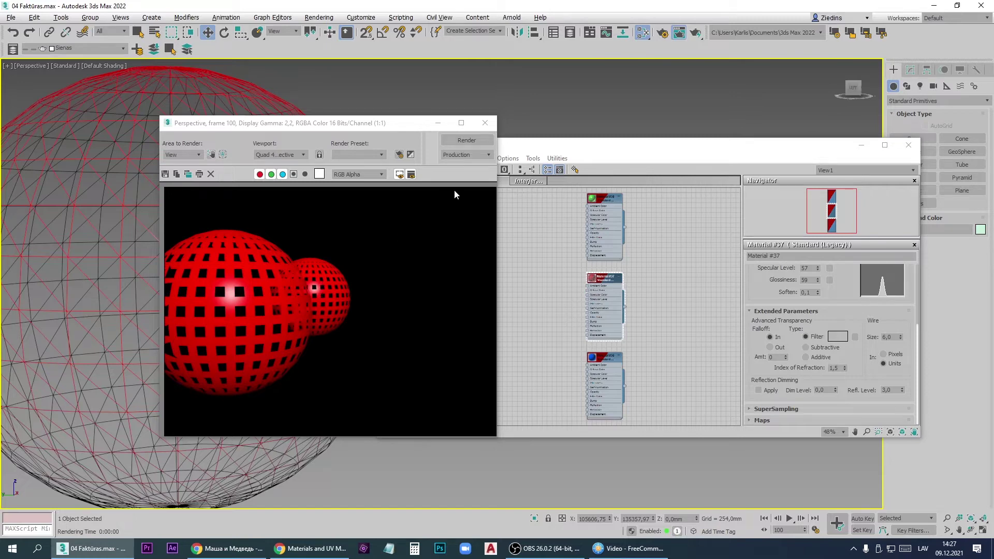
{"action": "left_click", "coordinate": [484, 123]}
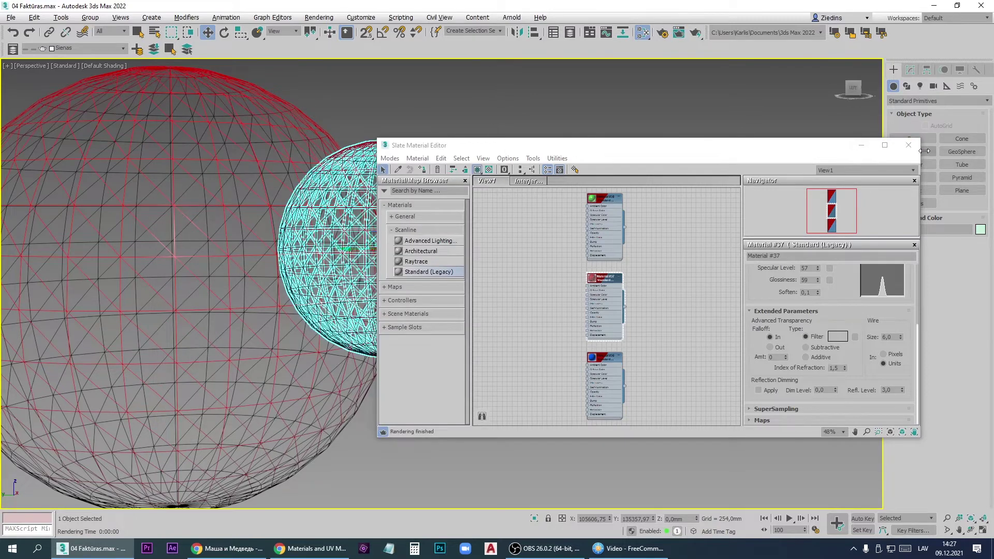
{"action": "left_click", "coordinate": [909, 145]}
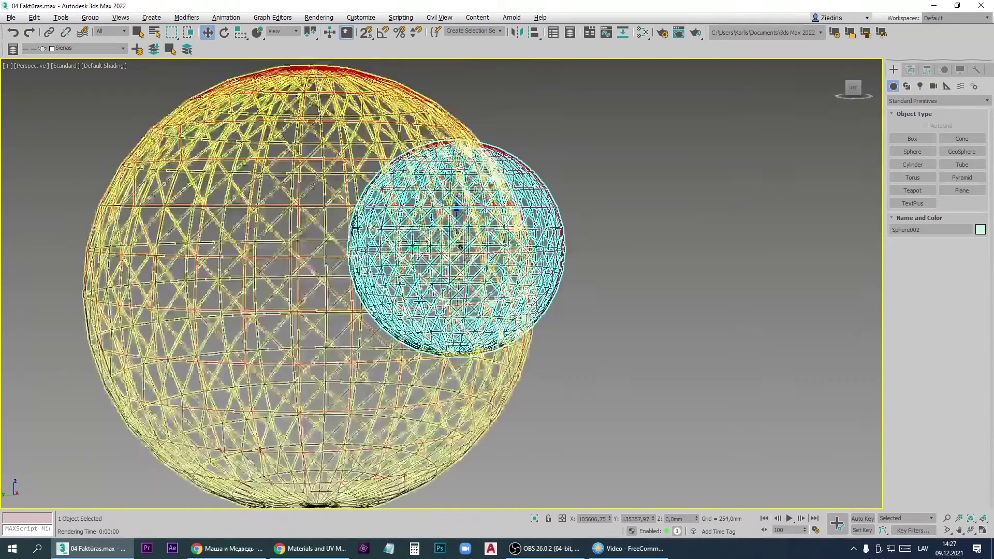
Step: In the Top view, move both red spheres together along Y until they line up with the blue box
{"action": "key", "text": "t"}
{"action": "left_click", "coordinate": [465, 345]}
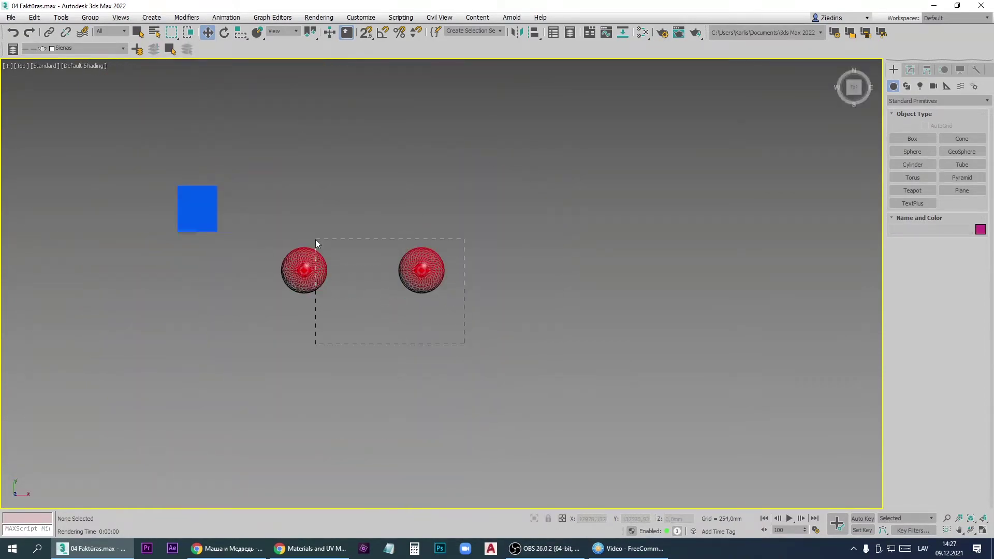
{"action": "left_click_drag", "start_coordinate": [316, 240], "coordinate": [363, 173]}
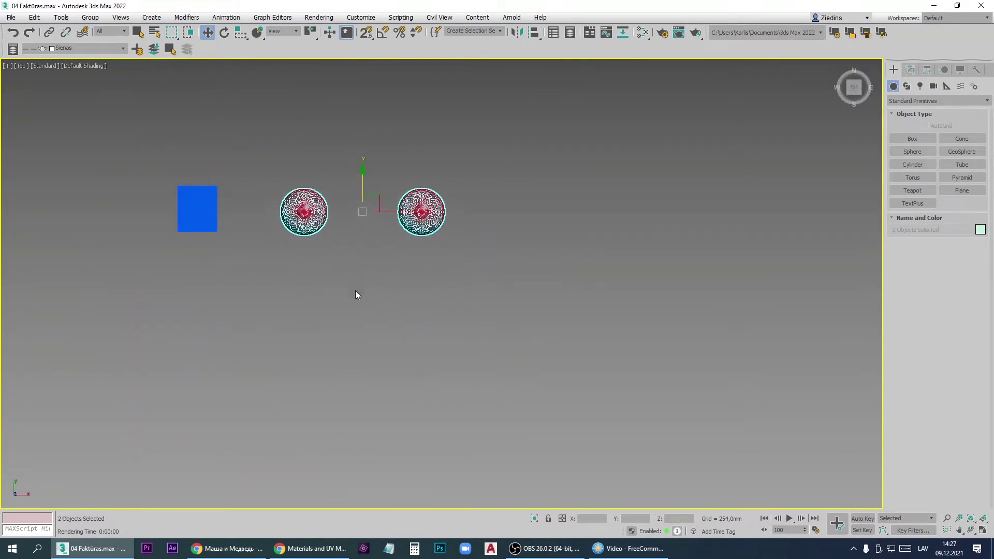
Step: Look at the box and both spheres from an angled orthographic view with Edged Faces shading enabled
{"action": "middle_click_drag", "start_coordinate": [319, 302], "coordinate": [443, 304], "text": "alt"}
{"action": "scroll", "coordinate": [348, 219], "scroll_direction": "up", "scroll_amount": 3}
{"action": "scroll", "coordinate": [328, 219], "scroll_direction": "up", "scroll_amount": 2}
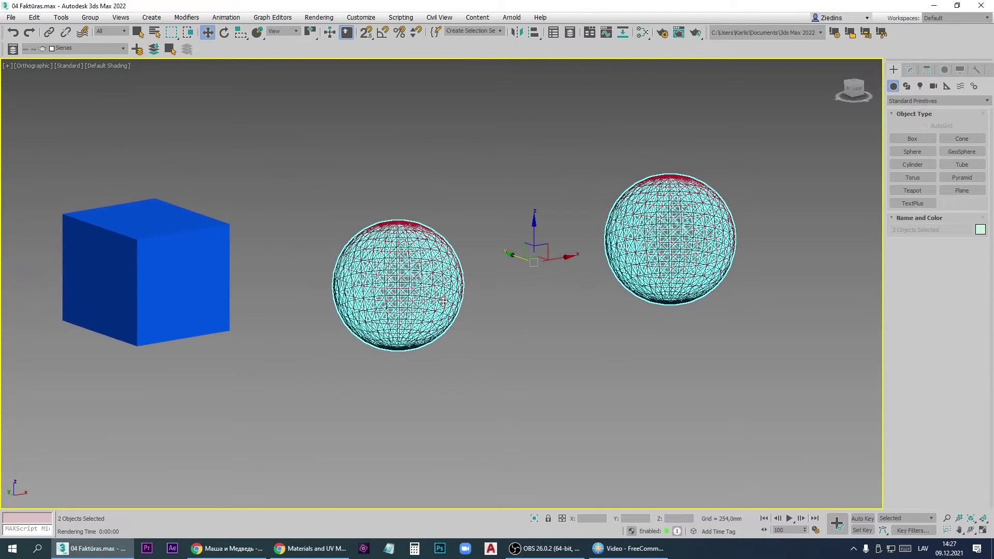
{"action": "left_click", "coordinate": [492, 272]}
{"action": "key", "text": "F4"}
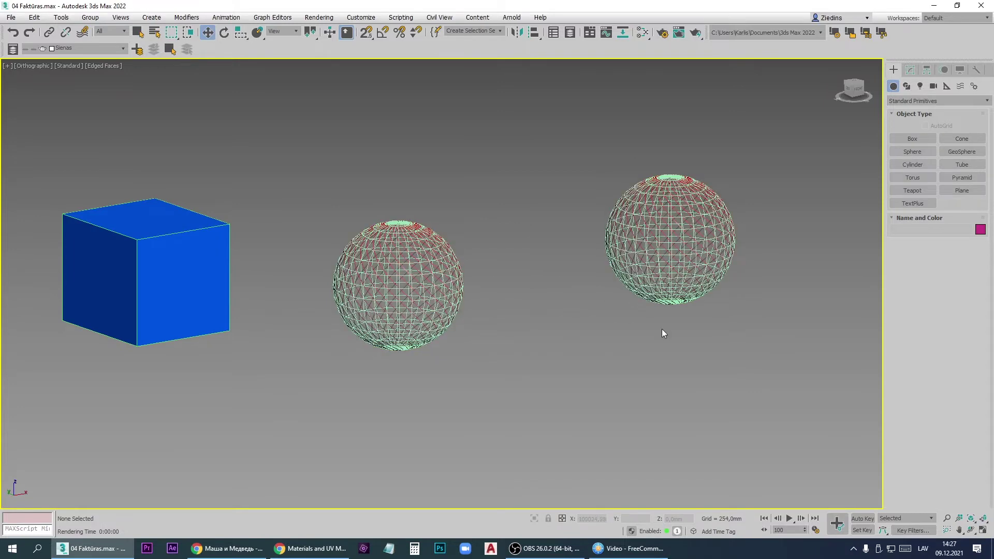
Step: Turn off the Wire option of red Material #37 so both spheres use solid shading, and close the material editor
{"action": "left_click_drag", "start_coordinate": [367, 220], "coordinate": [367, 218]}
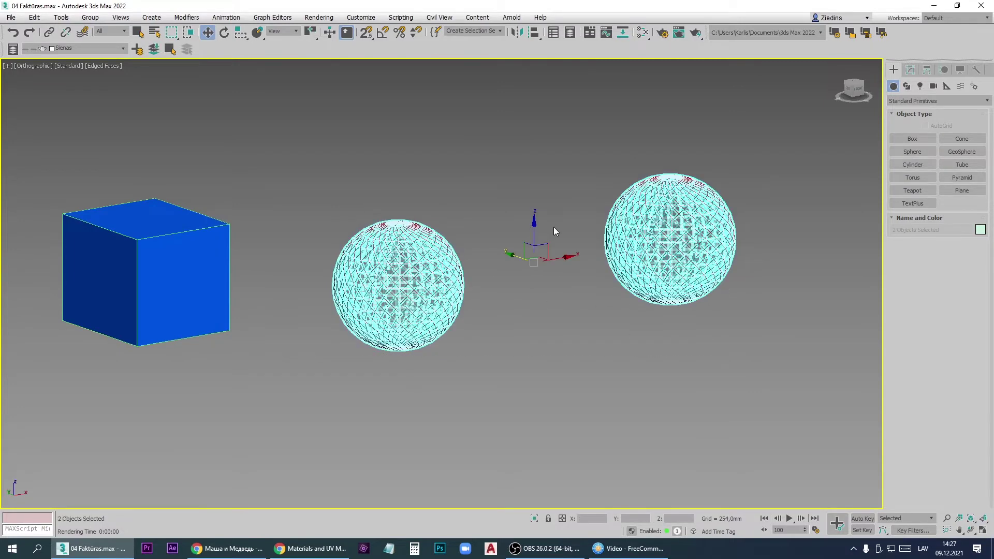
{"action": "key", "text": "m"}
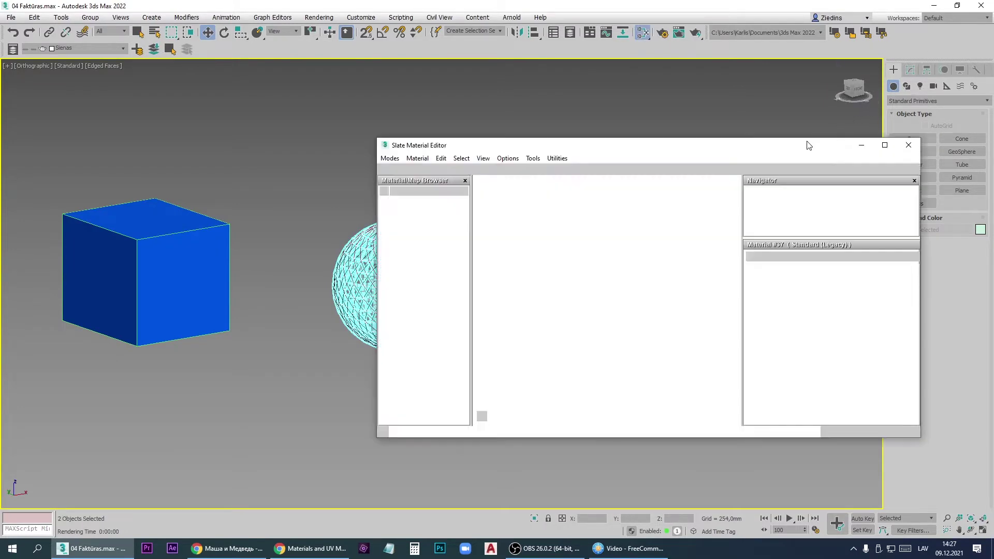
{"action": "left_click", "coordinate": [834, 280]}
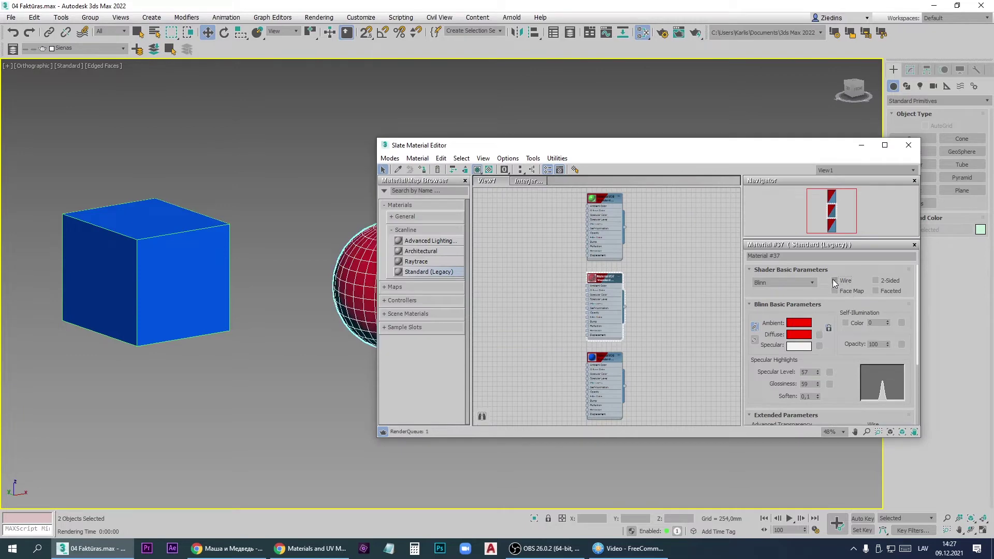
{"action": "key", "text": "F4"}
{"action": "left_click", "coordinate": [915, 146]}
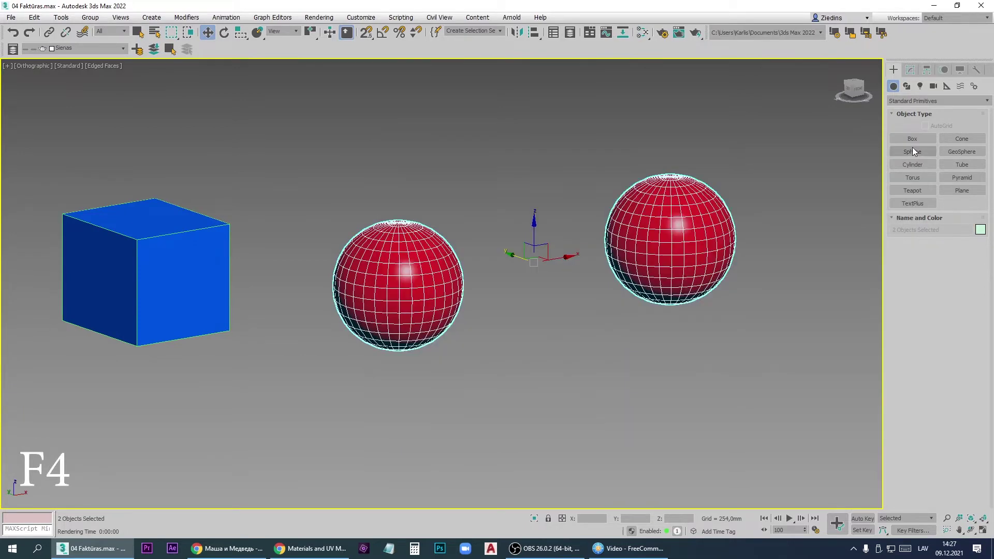
Step: Return the viewport to Default Shading without edged faces and raise the red sphere nearest the blue box by about 2668 mm
{"action": "left_click", "coordinate": [606, 329]}
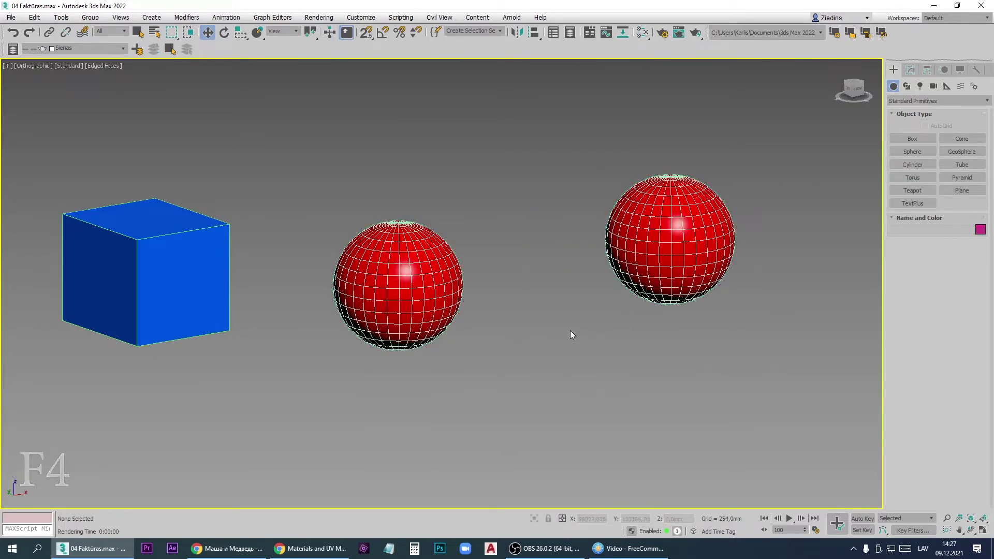
{"action": "key", "text": "F4"}
{"action": "key", "text": "F4"}
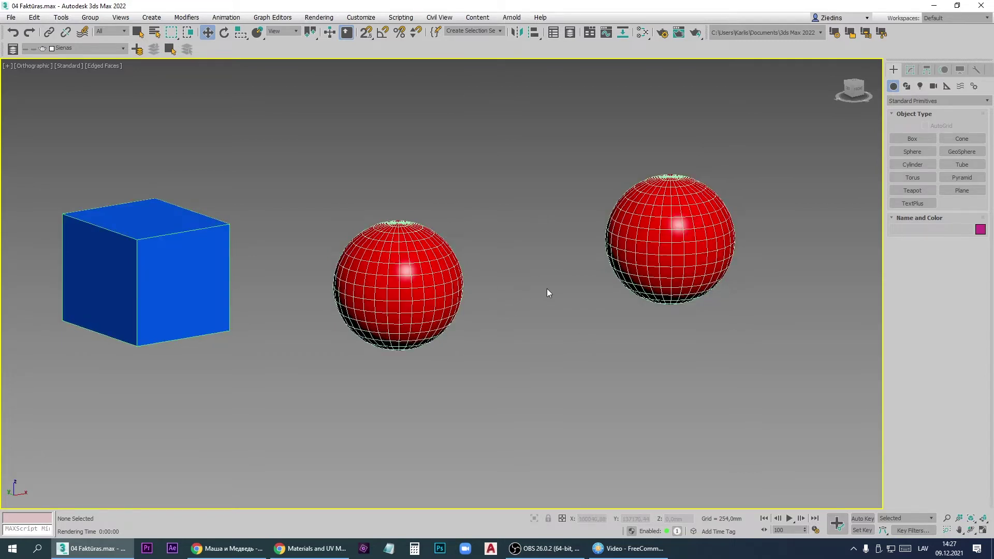
{"action": "key", "text": "F4"}
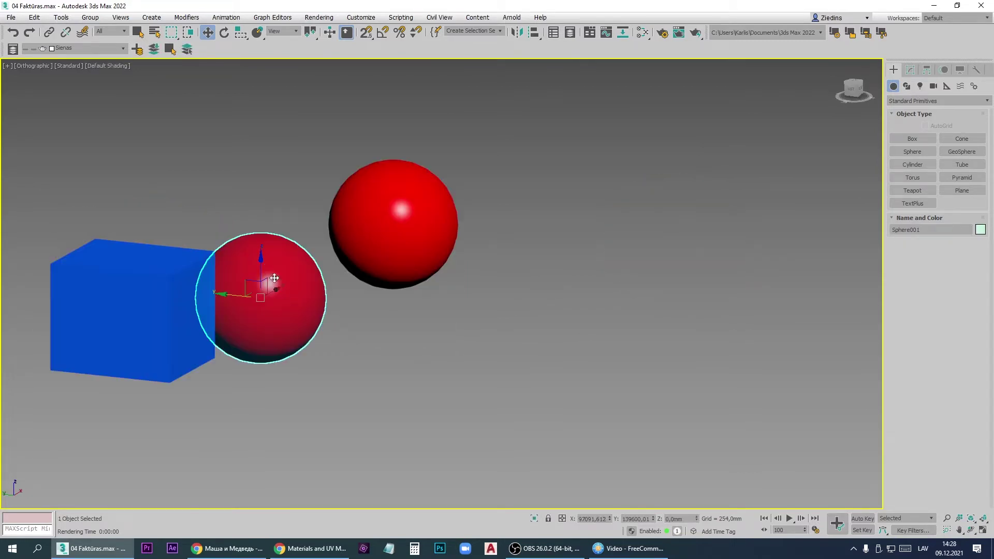
{"action": "left_click_drag", "start_coordinate": [259, 265], "coordinate": [246, 161]}
{"action": "middle_click_drag", "start_coordinate": [386, 269], "coordinate": [357, 219]}
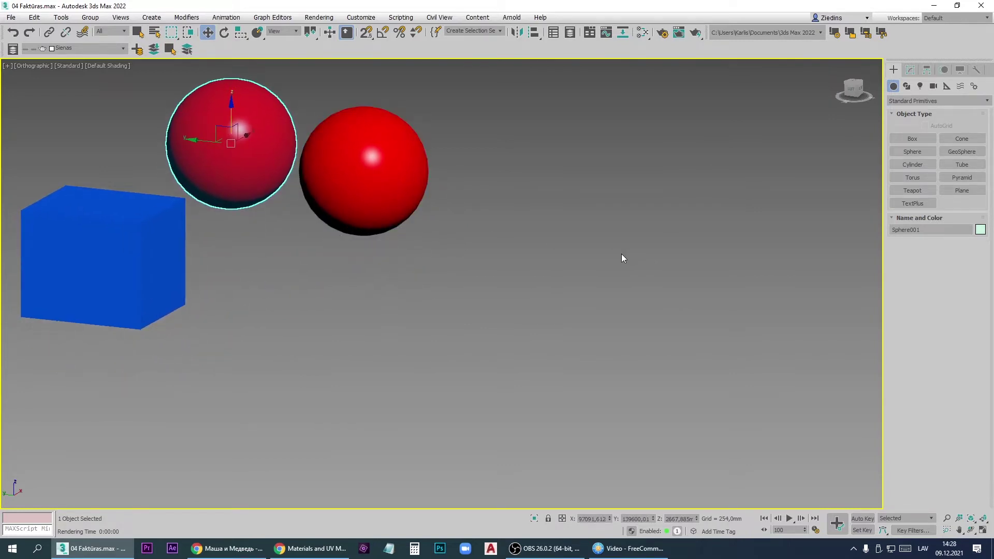
Step: Reopen the Slate Material Editor and add a Bitmap map from the General maps to the active view
{"action": "key", "text": "m"}
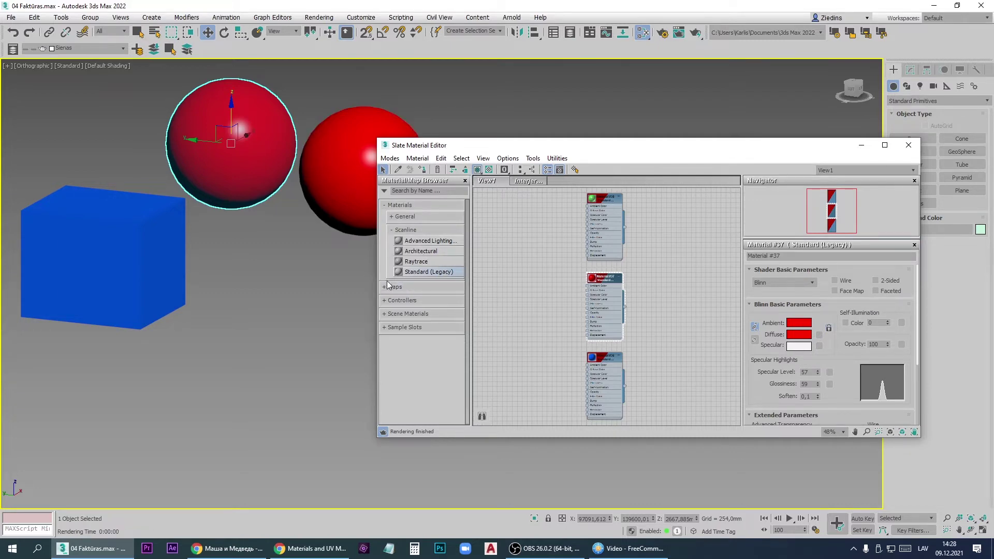
{"action": "left_click", "coordinate": [391, 225]}
{"action": "left_click", "coordinate": [393, 205]}
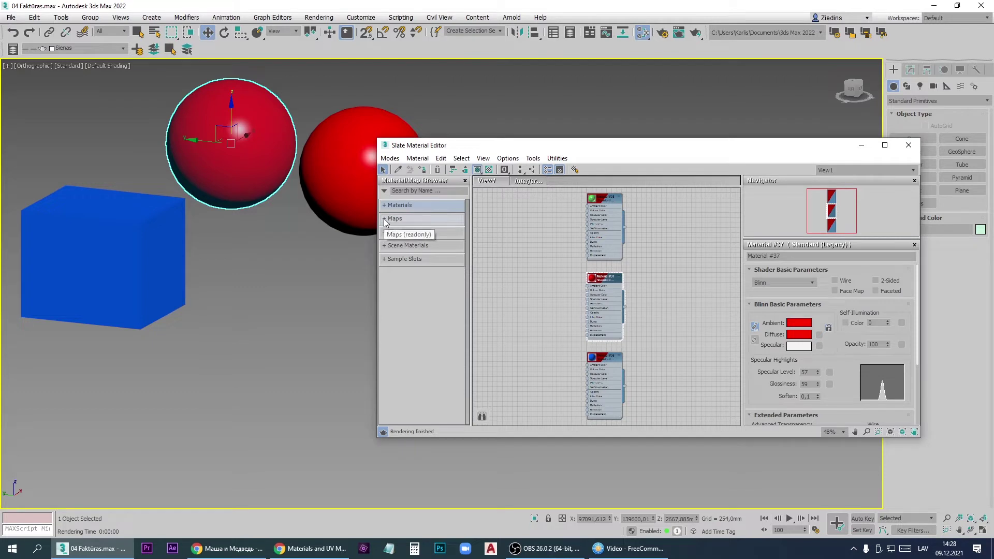
{"action": "left_click", "coordinate": [384, 218]}
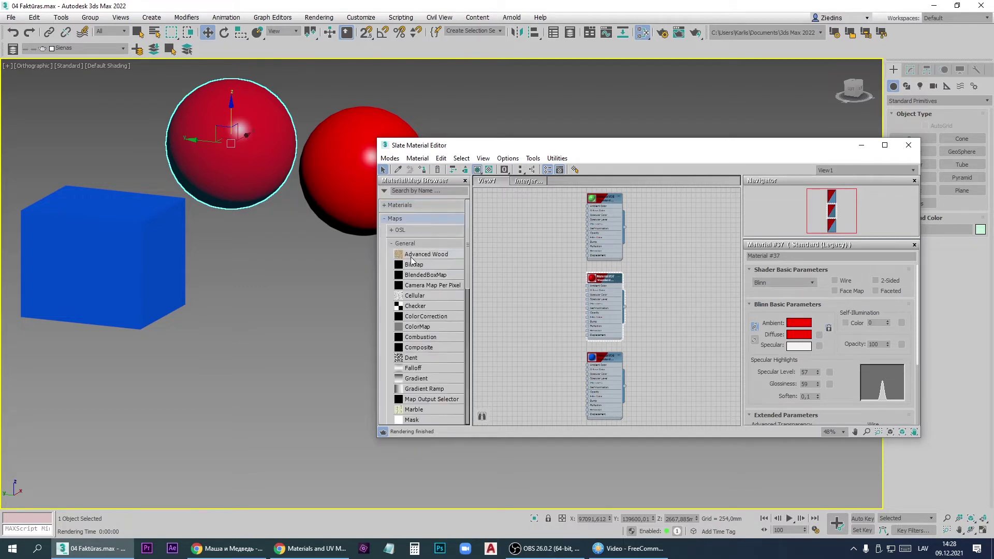
{"action": "left_click_drag", "start_coordinate": [412, 270], "coordinate": [507, 266]}
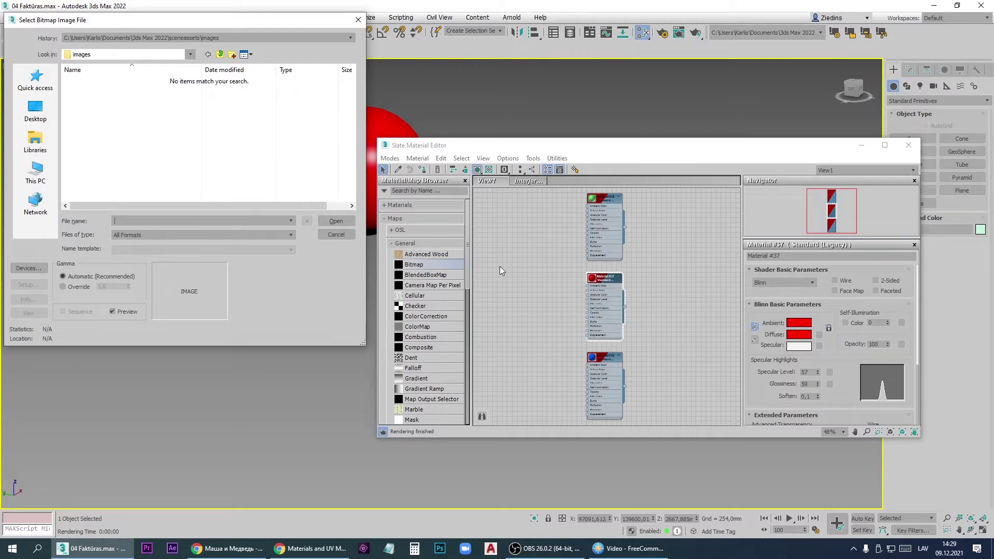
Step: Browse for the bitmap image in the folder C:\Program Files\Autodesk\3ds Max 2022\maps
{"action": "left_click", "coordinate": [166, 58]}
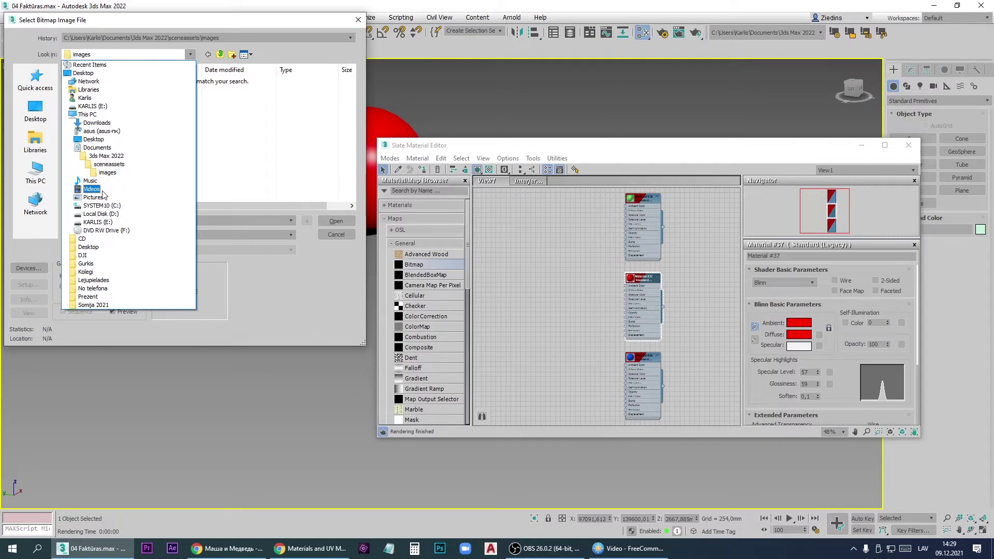
{"action": "left_click", "coordinate": [101, 207]}
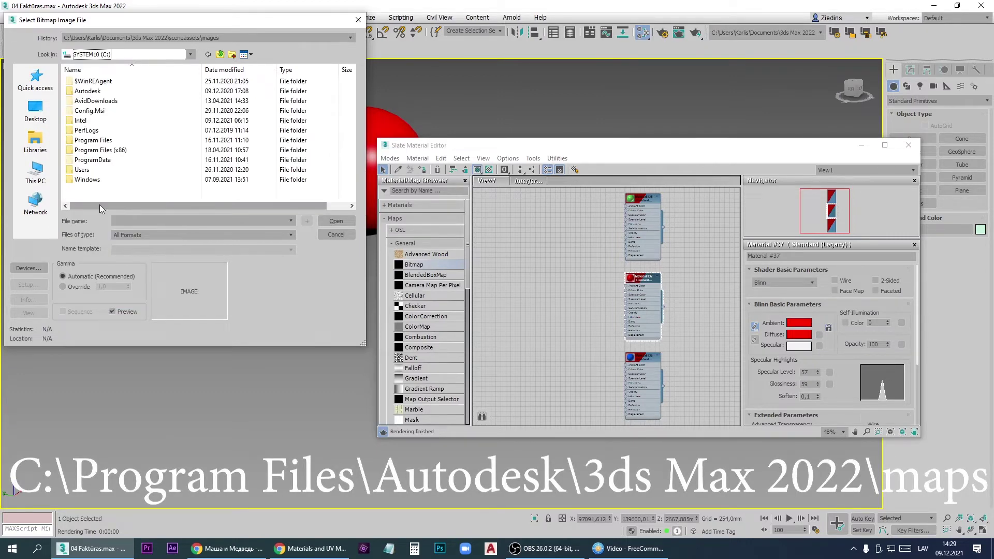
{"action": "double_click", "coordinate": [93, 141]}
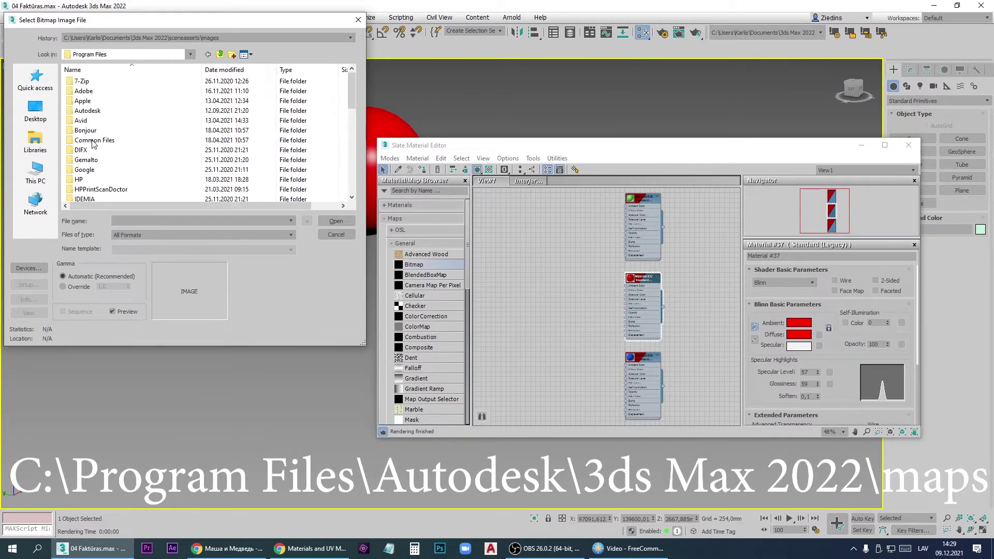
{"action": "double_click", "coordinate": [106, 111]}
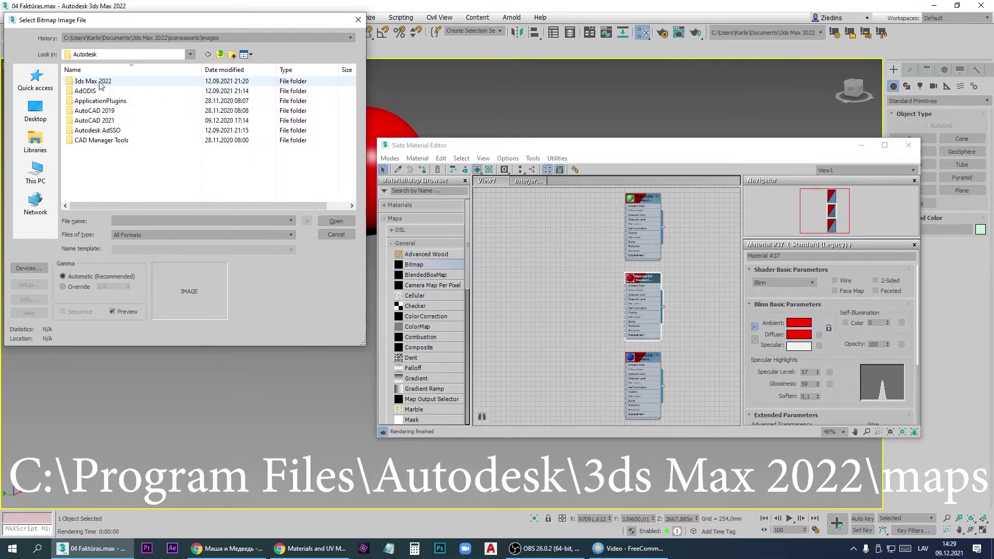
{"action": "double_click", "coordinate": [96, 81]}
{"action": "left_click", "coordinate": [165, 154]}
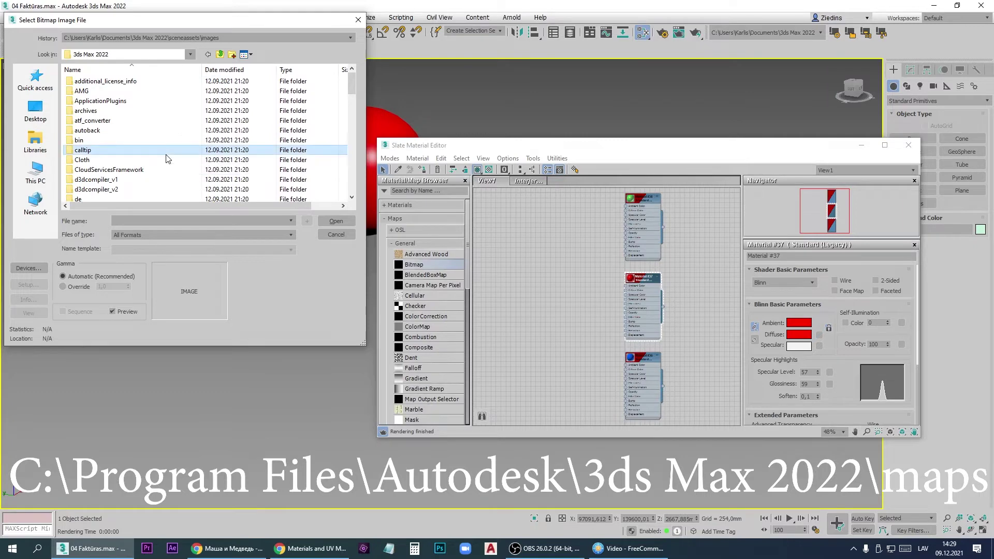
{"action": "scroll", "coordinate": [165, 154], "scroll_direction": "down", "scroll_amount": 5}
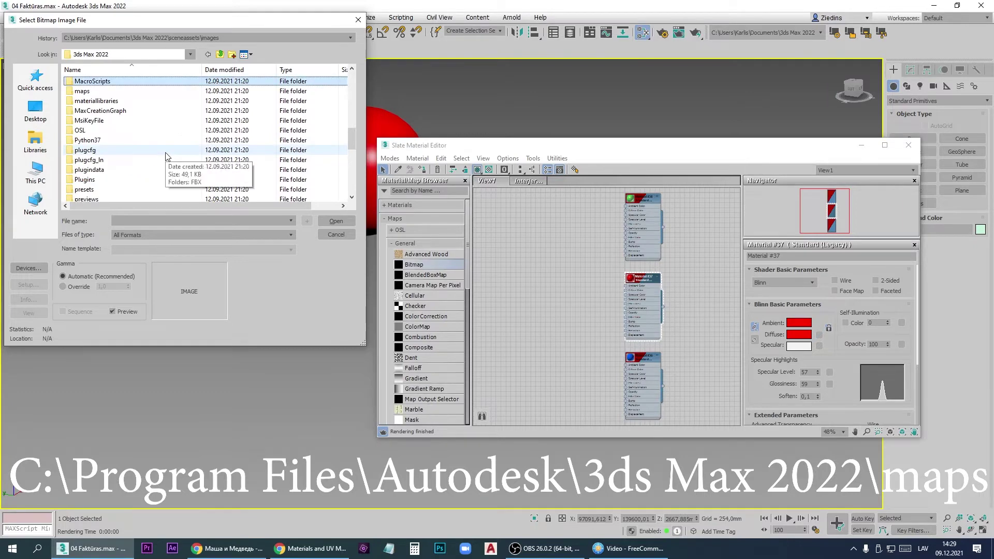
{"action": "double_click", "coordinate": [89, 94]}
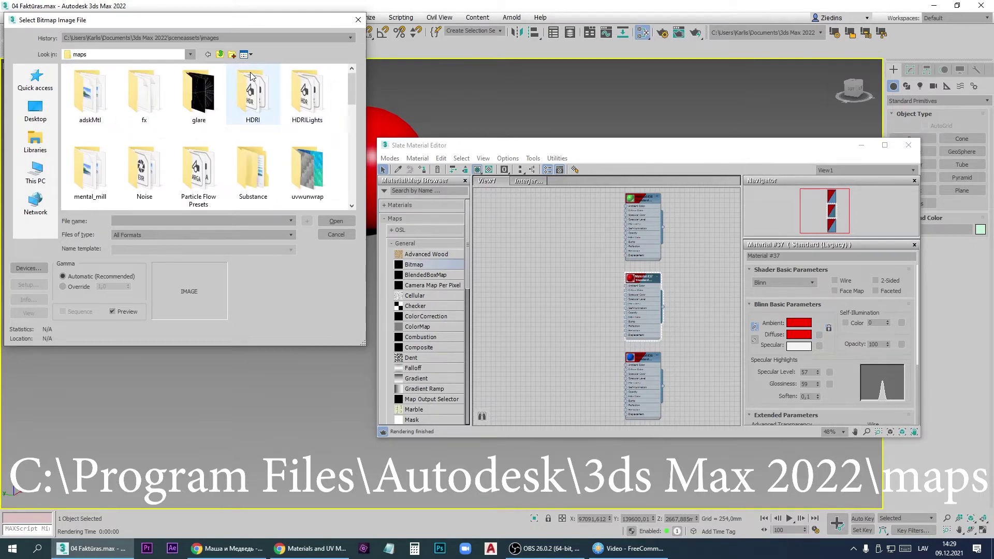
Step: Load the image Masonry.Unit Masonry.Brick.Modular.Running.Grey.jpg as the bitmap of the new map node
{"action": "scroll", "coordinate": [132, 127], "scroll_direction": "down", "scroll_amount": 3}
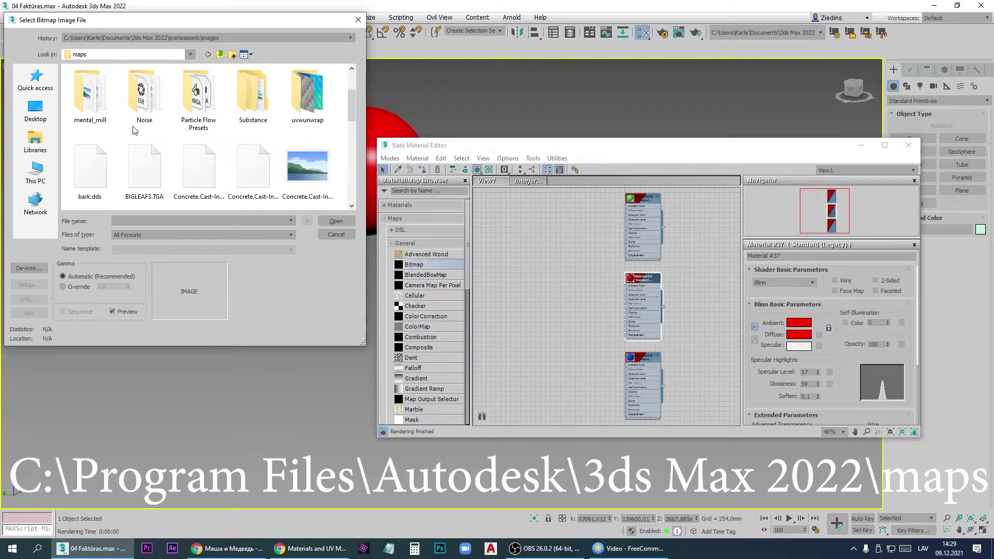
{"action": "scroll", "coordinate": [187, 130], "scroll_direction": "down", "scroll_amount": 3}
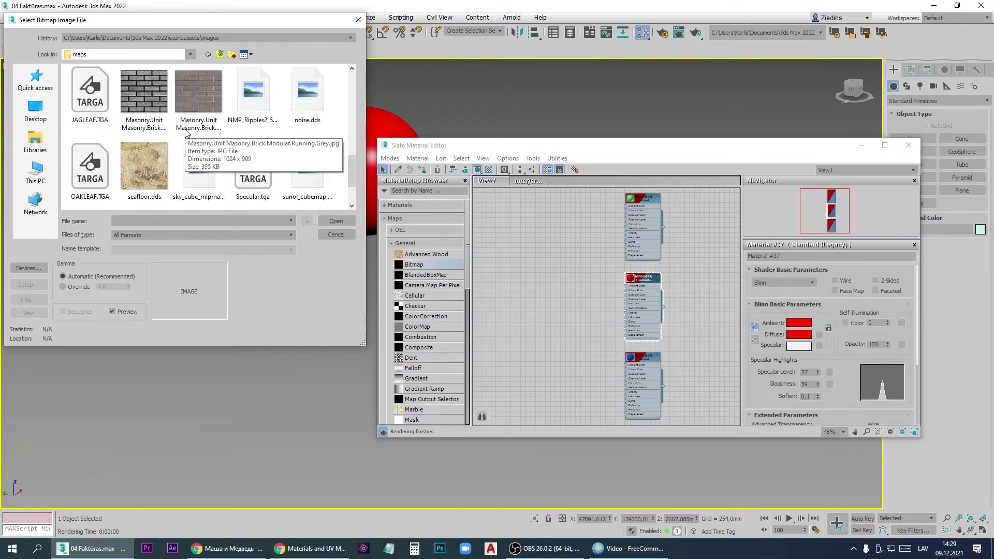
{"action": "left_click", "coordinate": [196, 94]}
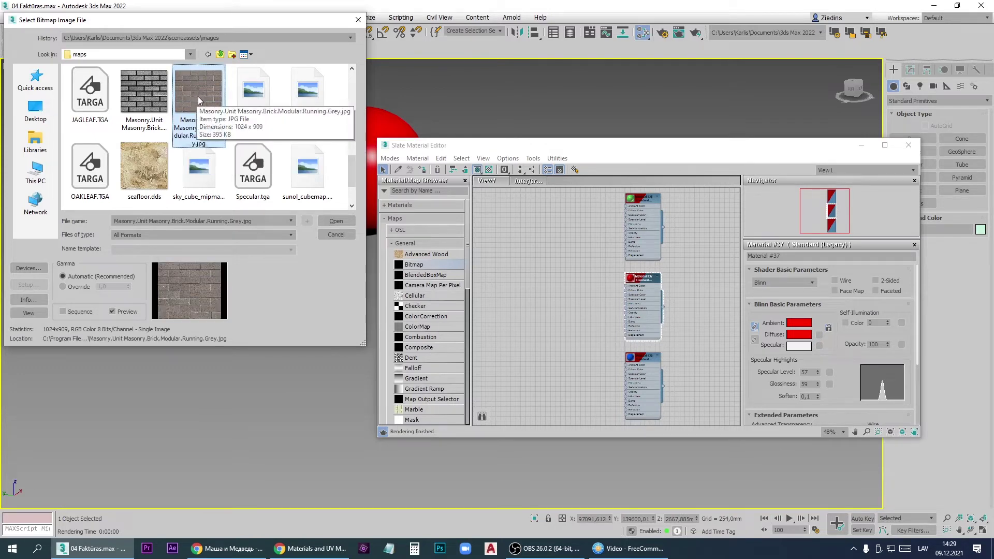
{"action": "double_click", "coordinate": [198, 93]}
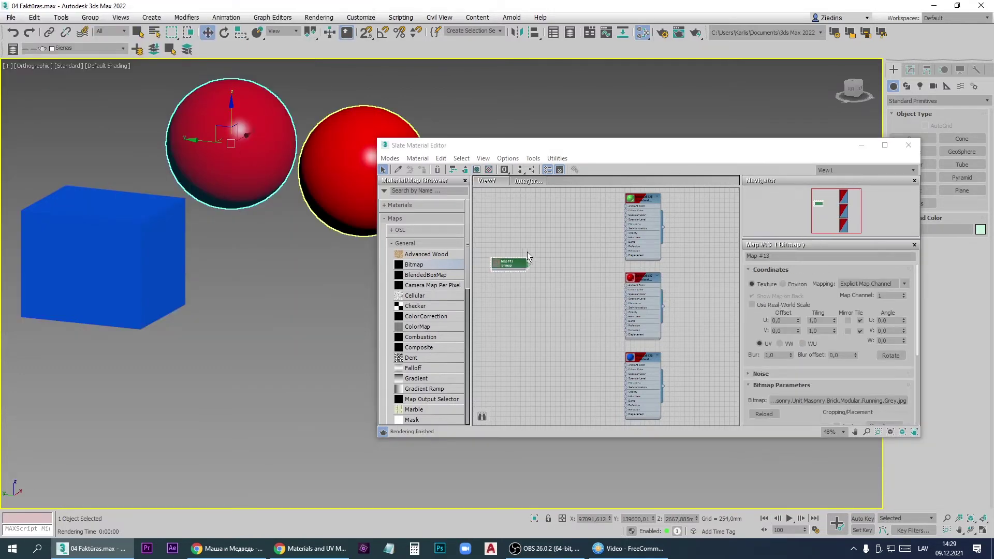
{"action": "scroll", "coordinate": [482, 265], "scroll_direction": "up", "scroll_amount": 5}
{"action": "scroll", "coordinate": [482, 262], "scroll_direction": "down", "scroll_amount": 3}
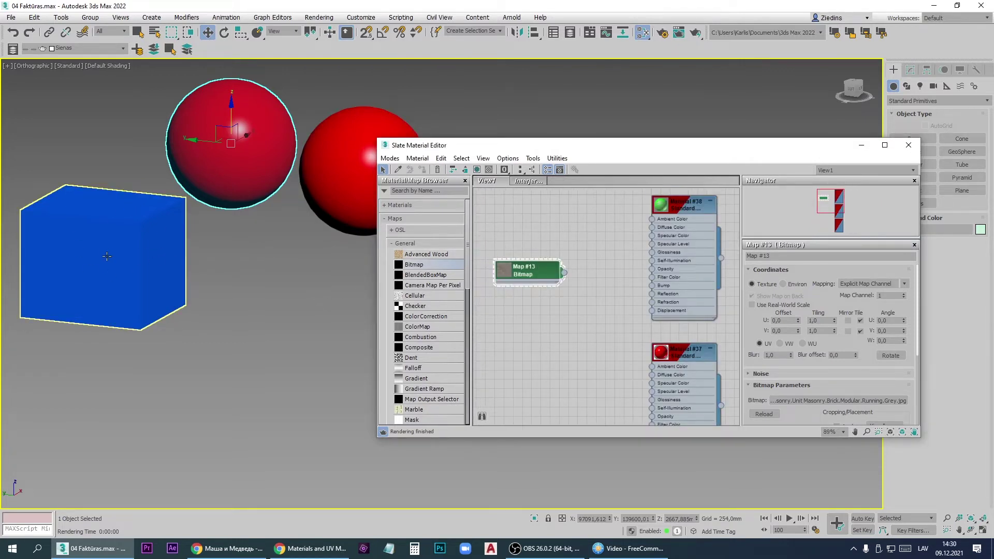
{"action": "scroll", "coordinate": [106, 256], "scroll_direction": "down", "scroll_amount": 5}
{"action": "scroll", "coordinate": [621, 321], "scroll_direction": "down", "scroll_amount": 2}
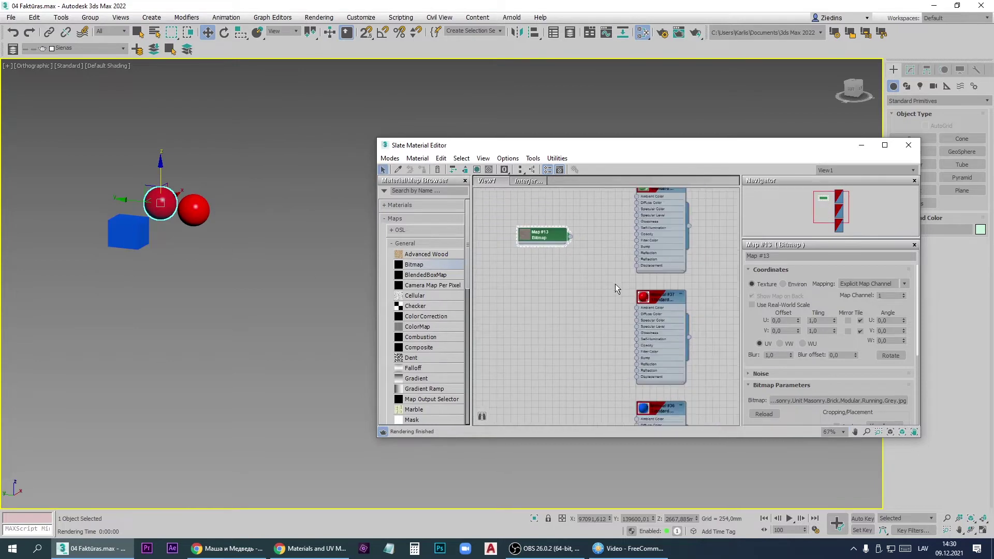
Step: Place the brick bitmap node beside the blue box's material and connect it to that material's Diffuse Color
{"action": "middle_click_drag", "start_coordinate": [652, 412], "coordinate": [596, 276]}
{"action": "left_click_drag", "start_coordinate": [556, 203], "coordinate": [562, 399]}
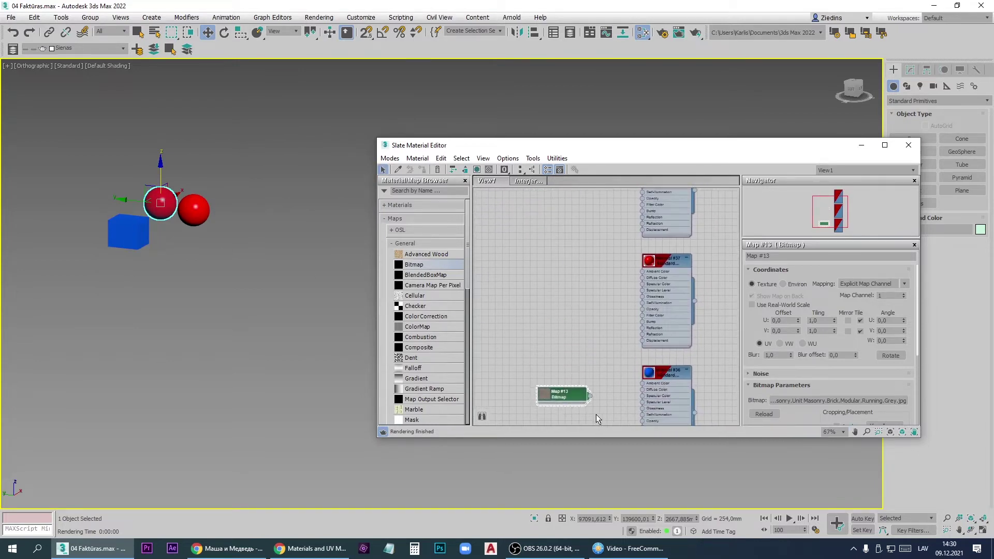
{"action": "middle_click_drag", "start_coordinate": [650, 403], "coordinate": [640, 335]}
{"action": "scroll", "coordinate": [576, 329], "scroll_direction": "up", "scroll_amount": 4}
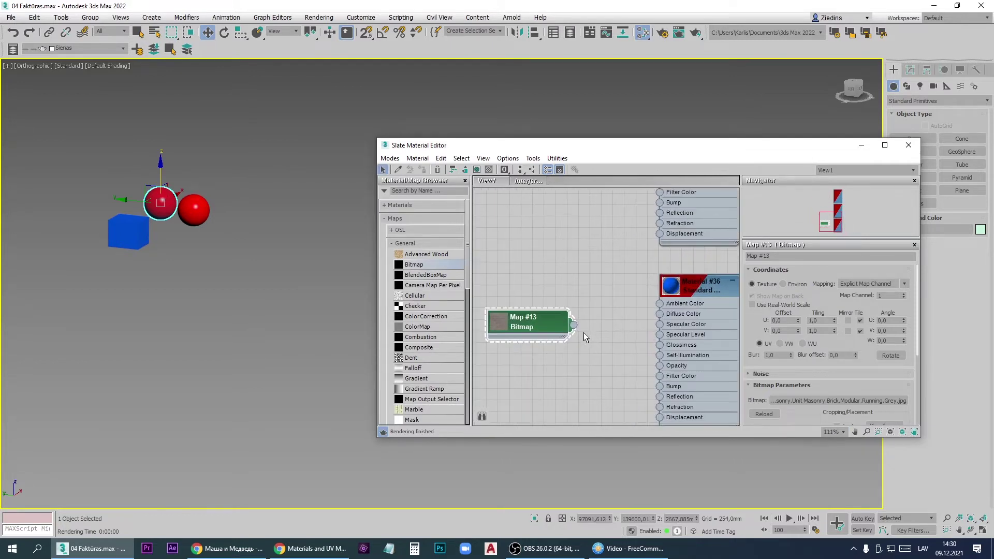
{"action": "left_click_drag", "start_coordinate": [574, 325], "coordinate": [660, 314]}
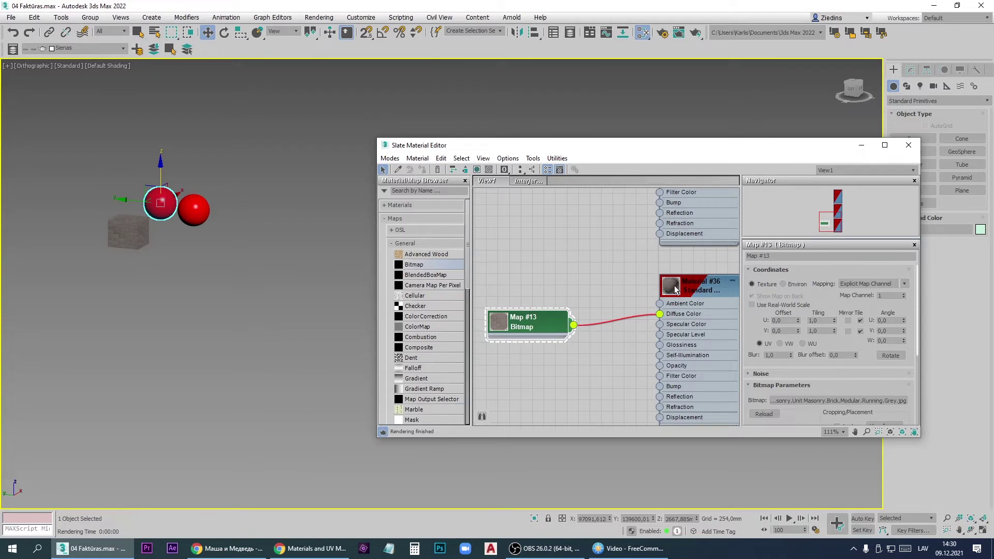
Step: Inspect the brick texture on the box up close and check it in a test render
{"action": "scroll", "coordinate": [179, 280], "scroll_direction": "up", "scroll_amount": 8}
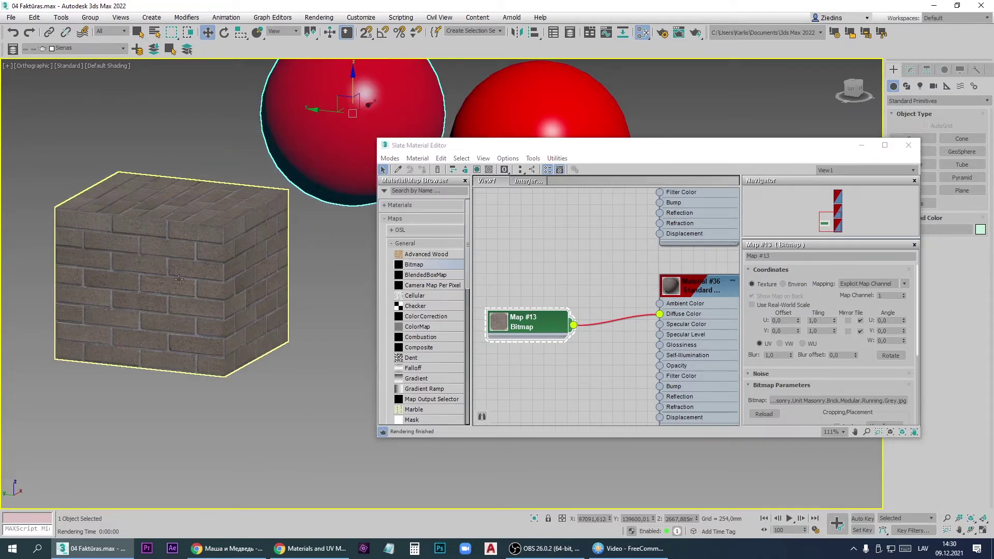
{"action": "scroll", "coordinate": [178, 279], "scroll_direction": "up", "scroll_amount": 2}
{"action": "scroll", "coordinate": [184, 288], "scroll_direction": "up", "scroll_amount": 4}
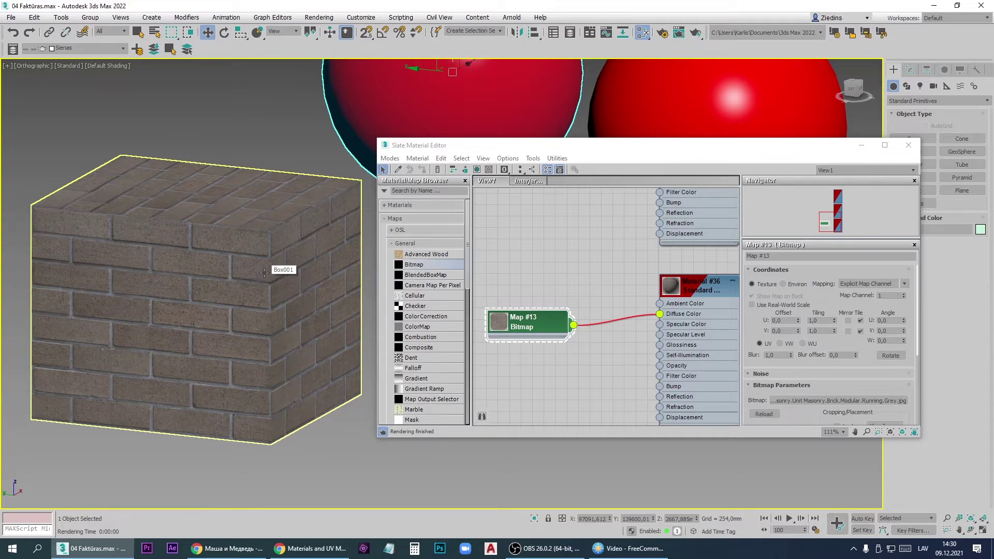
{"action": "key", "text": "shift+q"}
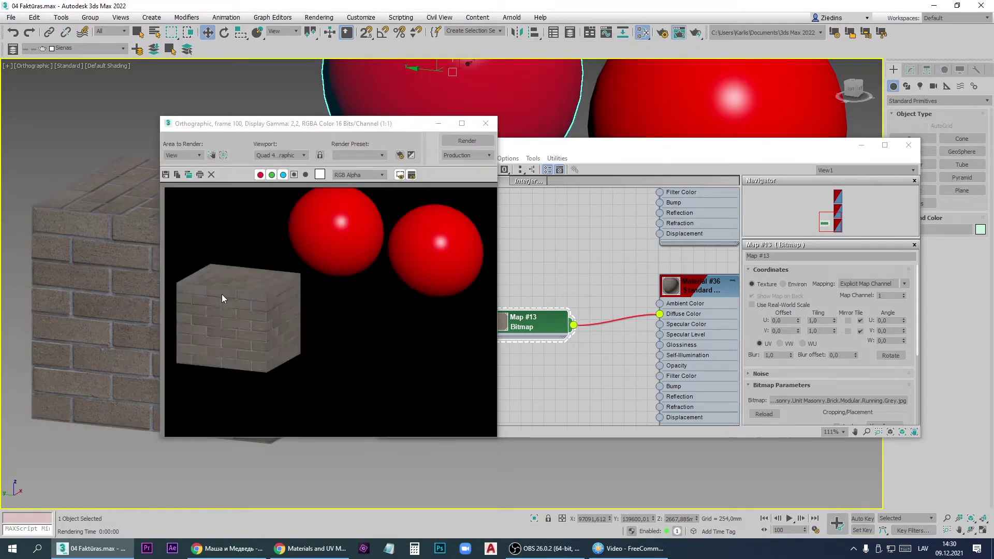
{"action": "left_click", "coordinate": [485, 123]}
{"action": "scroll", "coordinate": [319, 206], "scroll_direction": "down", "scroll_amount": 5}
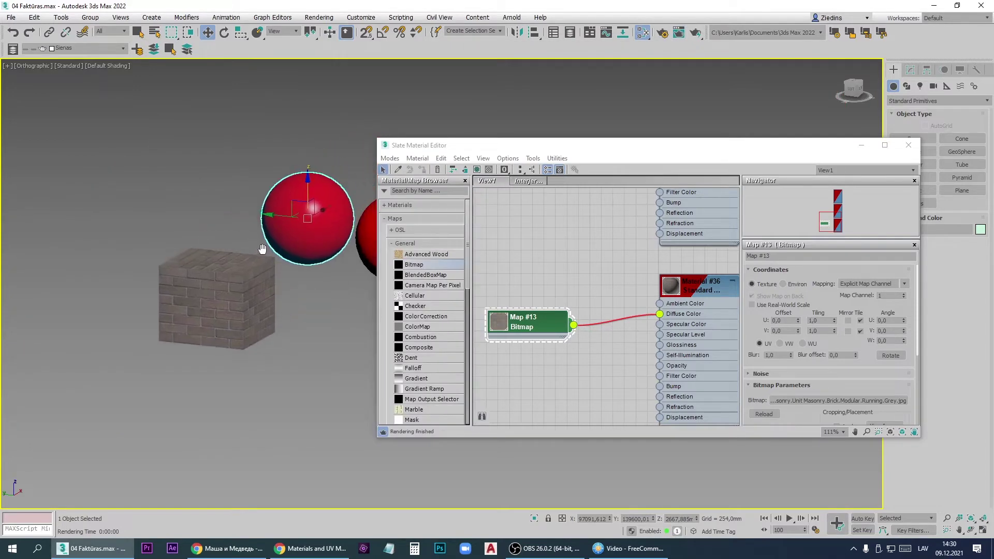
Step: Add another Bitmap map to the active view, loading uv_checker.png from the uvwunwrap folder
{"action": "double_click", "coordinate": [424, 266]}
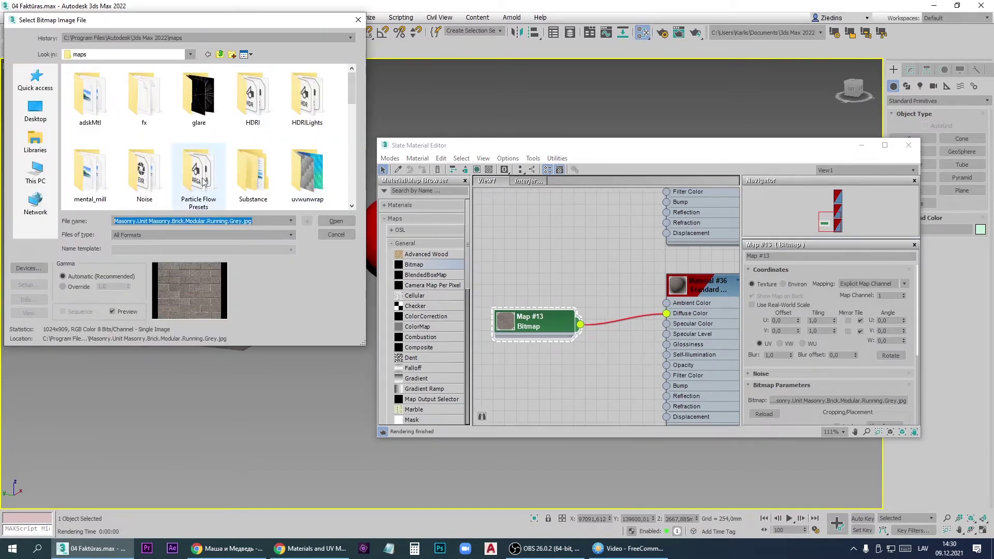
{"action": "left_click_drag", "start_coordinate": [355, 100], "coordinate": [356, 106]}
{"action": "double_click", "coordinate": [308, 146]}
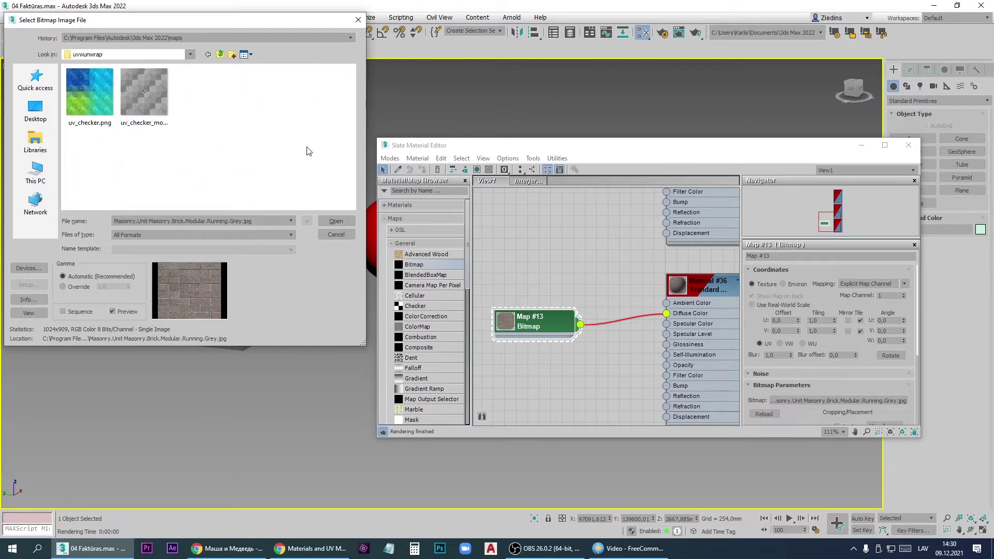
{"action": "double_click", "coordinate": [101, 97]}
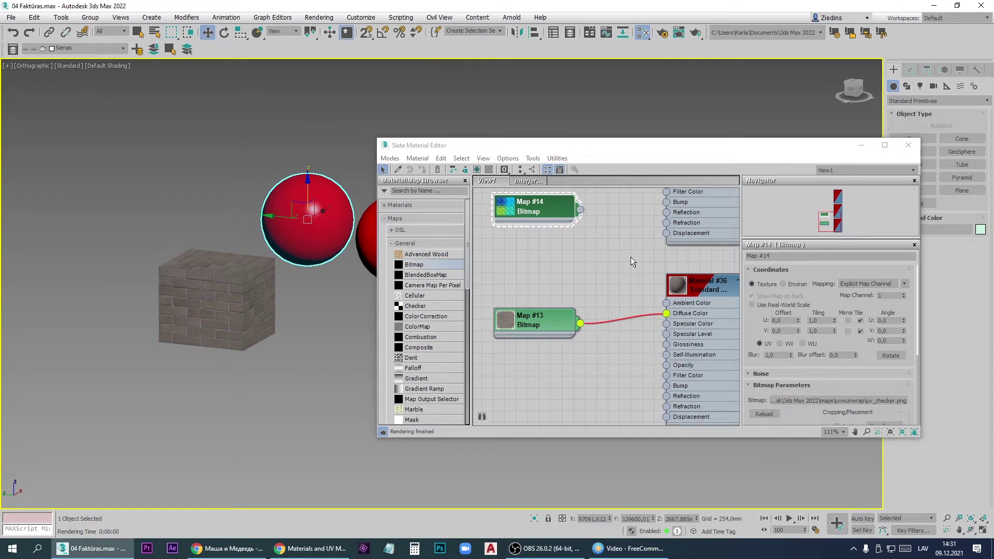
Step: Connect the uv_checker bitmap to the Diffuse Color of the red material and check both spheres
{"action": "middle_click_drag", "start_coordinate": [630, 257], "coordinate": [630, 323]}
{"action": "middle_click_drag", "start_coordinate": [600, 269], "coordinate": [591, 319]}
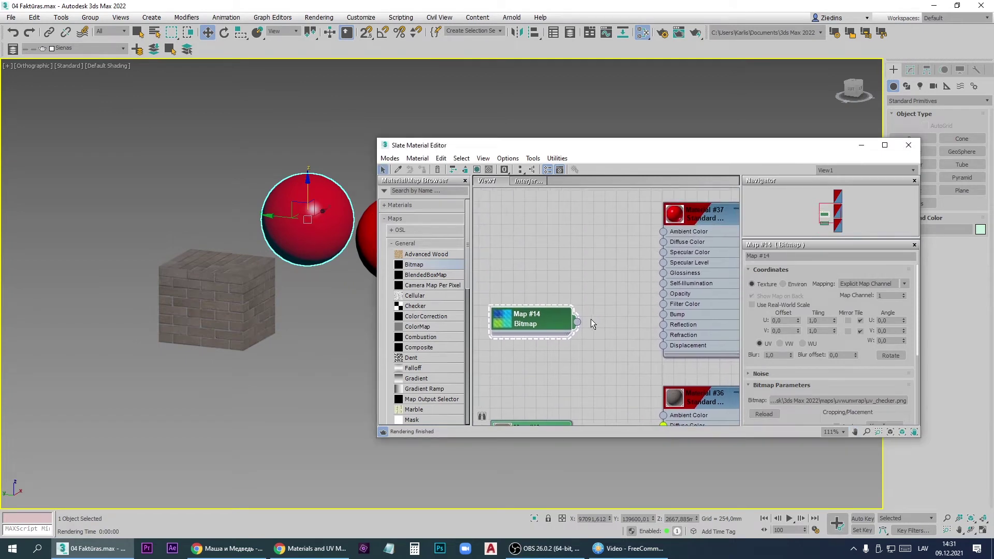
{"action": "left_click_drag", "start_coordinate": [578, 322], "coordinate": [664, 242]}
{"action": "scroll", "coordinate": [302, 260], "scroll_direction": "up", "scroll_amount": 4}
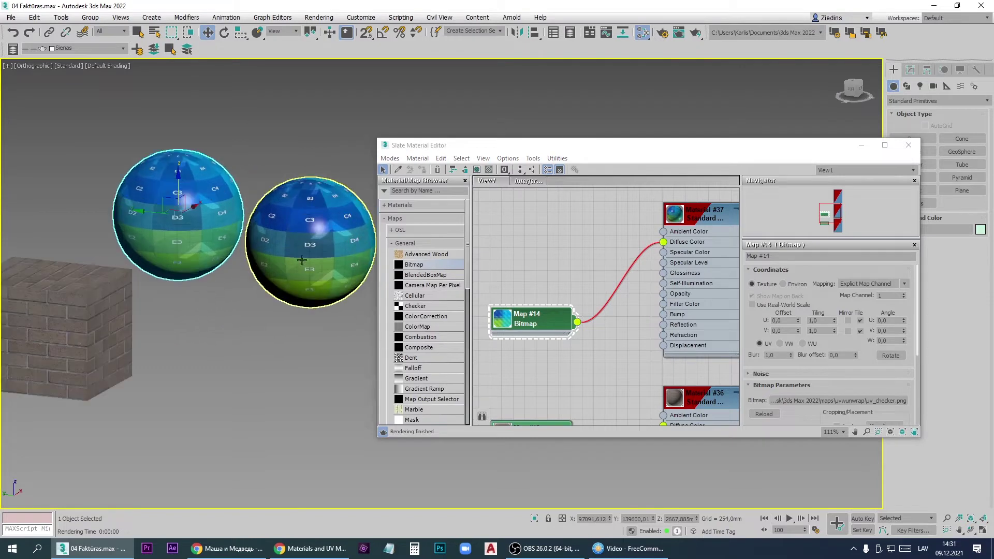
{"action": "scroll", "coordinate": [309, 266], "scroll_direction": "down", "scroll_amount": 6}
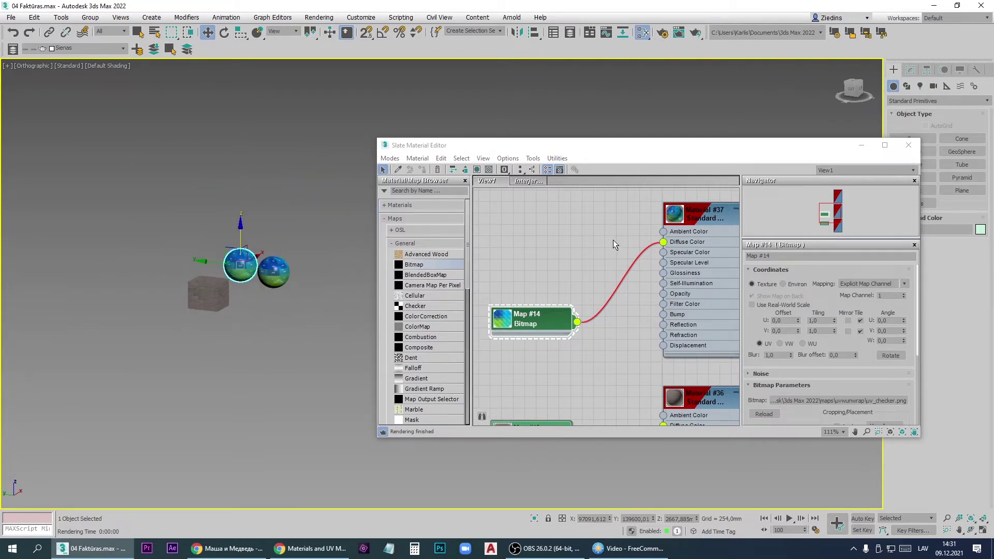
Step: Assign the green Wire material to the sphere farther from the box
{"action": "scroll", "coordinate": [612, 244], "scroll_direction": "down", "scroll_amount": 5}
{"action": "middle_click_drag", "start_coordinate": [576, 257], "coordinate": [606, 300]}
{"action": "scroll", "coordinate": [621, 288], "scroll_direction": "down", "scroll_amount": 3}
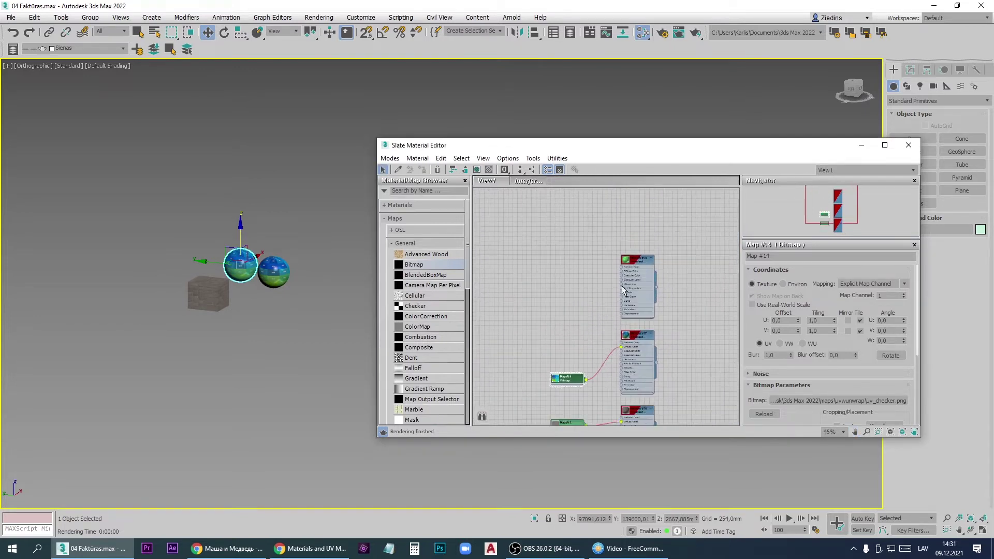
{"action": "left_click", "coordinate": [279, 272]}
{"action": "left_click", "coordinate": [640, 260]}
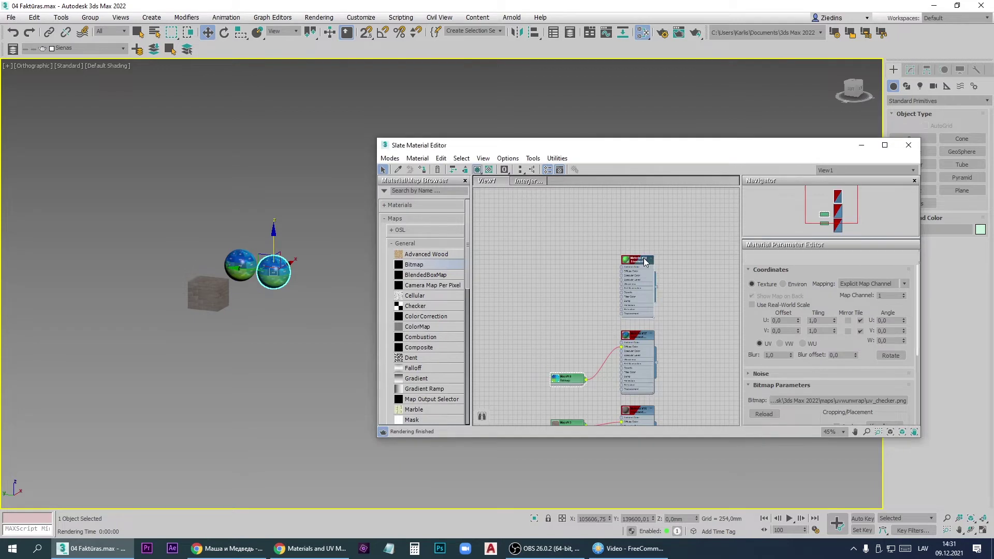
{"action": "left_click", "coordinate": [421, 170]}
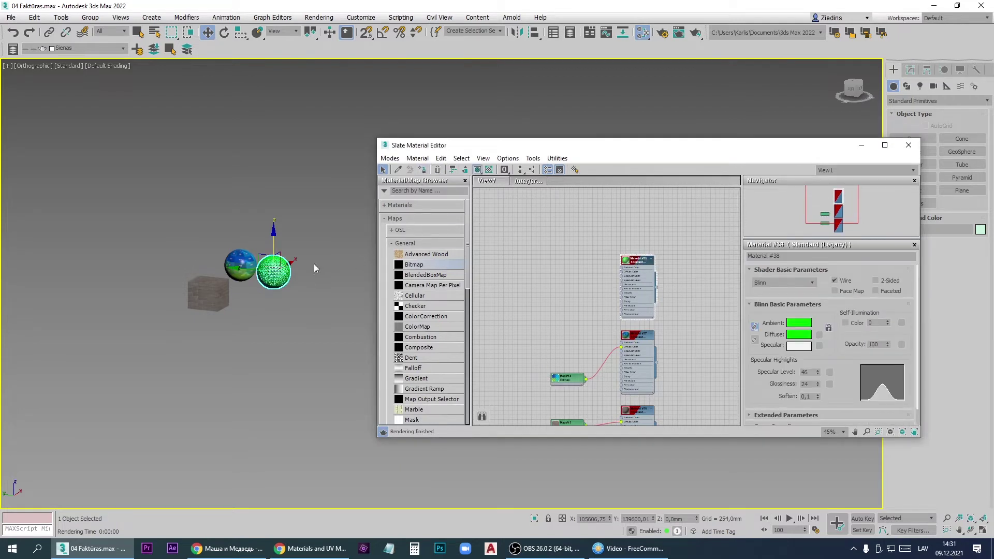
Step: Test render the scene to check the green wire material and the two bitmap textures
{"action": "scroll", "coordinate": [266, 277], "scroll_direction": "up", "scroll_amount": 3}
{"action": "middle_click_drag", "start_coordinate": [265, 281], "coordinate": [271, 279]}
{"action": "scroll", "coordinate": [288, 281], "scroll_direction": "up", "scroll_amount": 2}
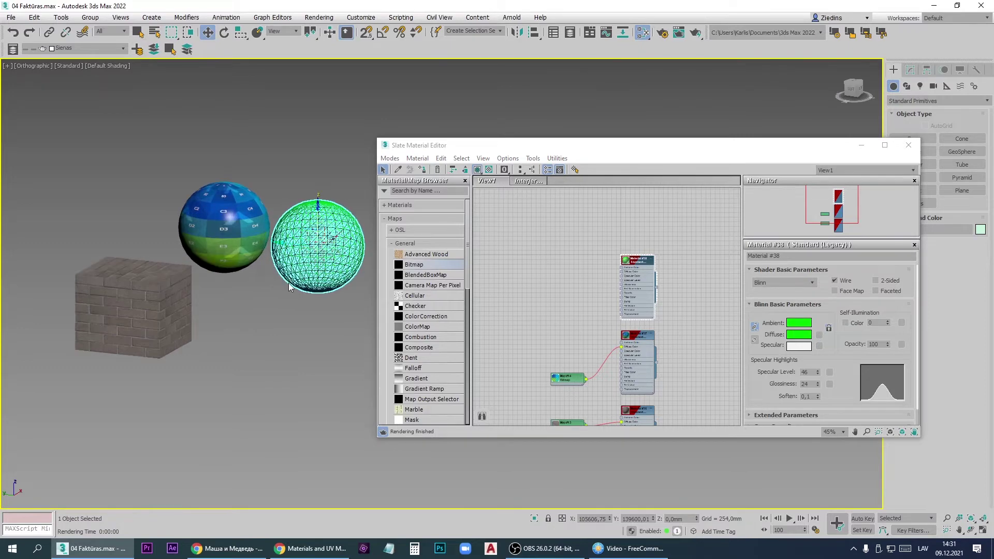
{"action": "key", "text": "shift+q"}
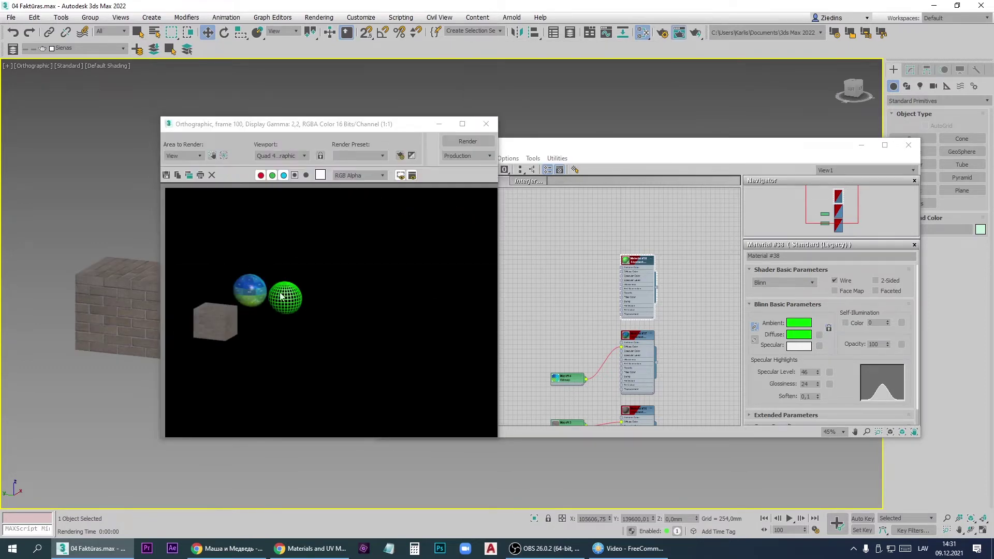
{"action": "left_click", "coordinate": [484, 125]}
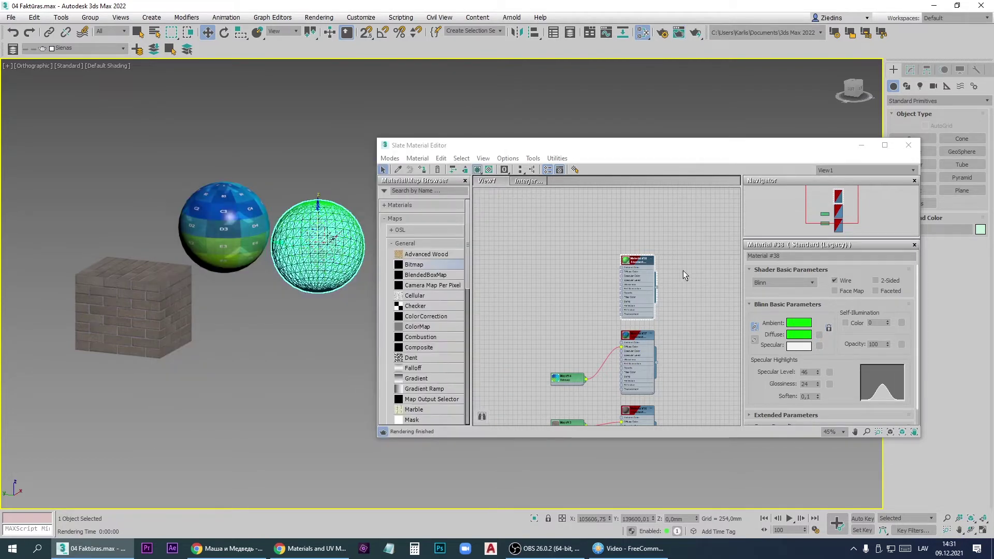
Step: Turn off Wire for the green material and test render the result
{"action": "left_click", "coordinate": [833, 281]}
{"action": "key", "text": "shift+q"}
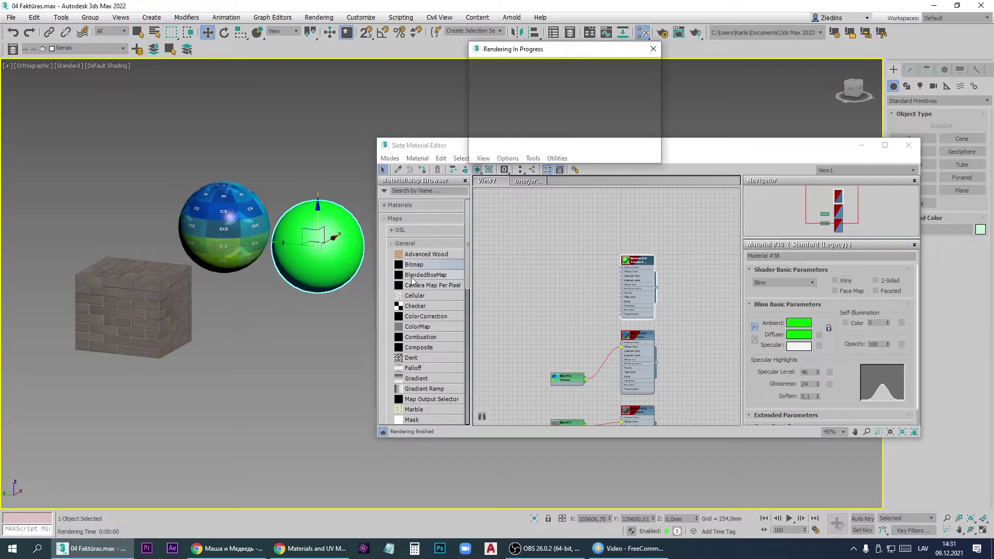
{"action": "left_click", "coordinate": [486, 125]}
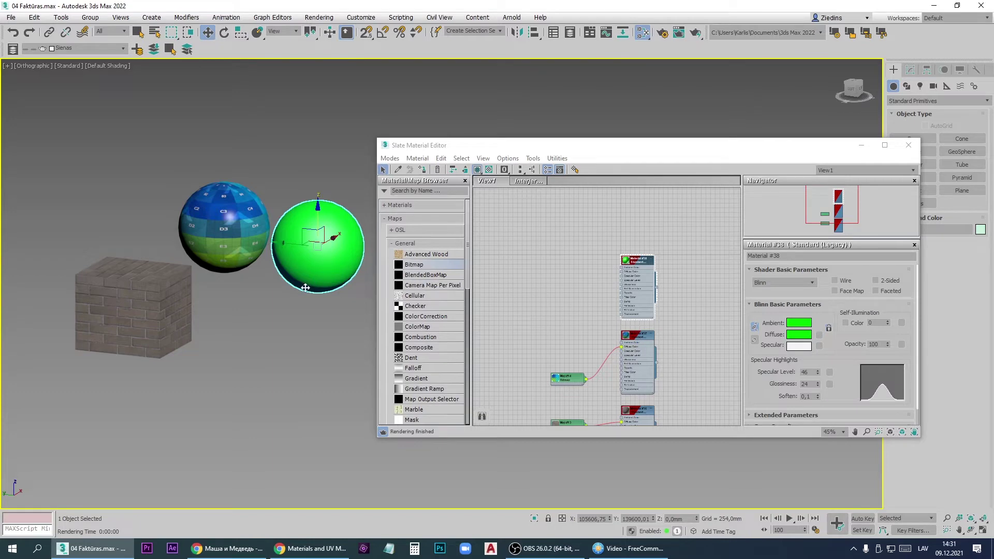
Step: Select the brick box and view the source image of its brick bitmap in the cropping/placement window
{"action": "middle_click_drag", "start_coordinate": [245, 313], "coordinate": [284, 250]}
{"action": "scroll", "coordinate": [259, 269], "scroll_direction": "up", "scroll_amount": 5}
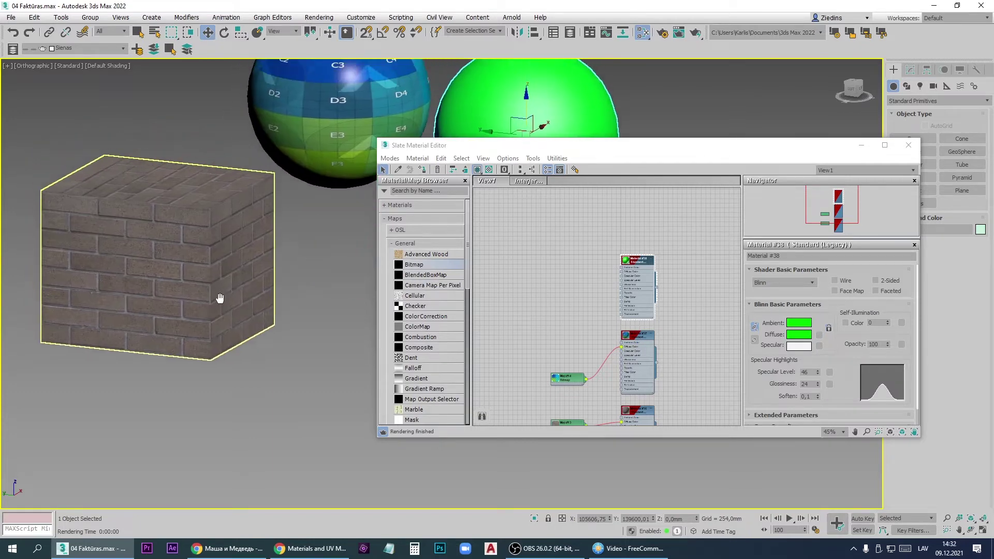
{"action": "left_click", "coordinate": [186, 283]}
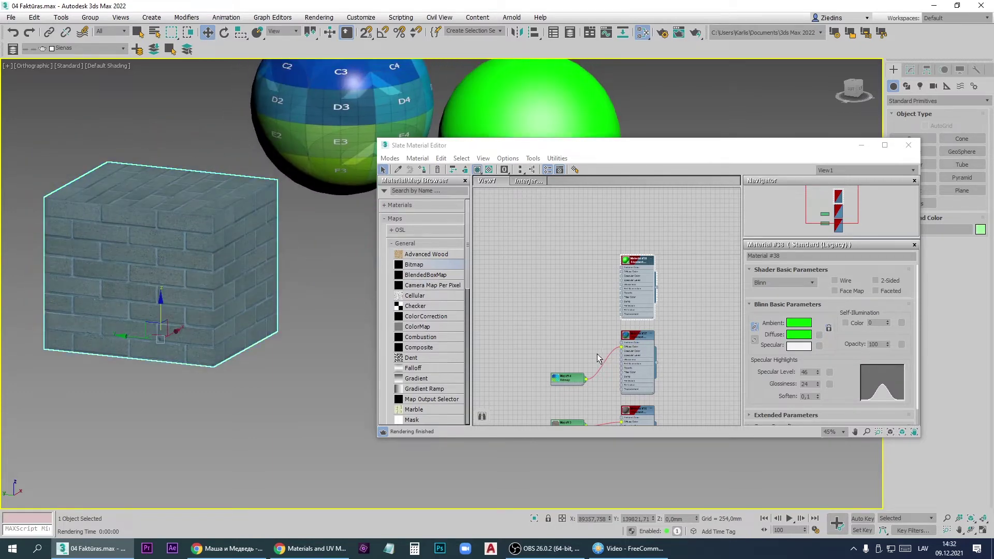
{"action": "middle_click_drag", "start_coordinate": [598, 357], "coordinate": [586, 267]}
{"action": "scroll", "coordinate": [588, 324], "scroll_direction": "up", "scroll_amount": 4}
{"action": "left_click", "coordinate": [513, 359]}
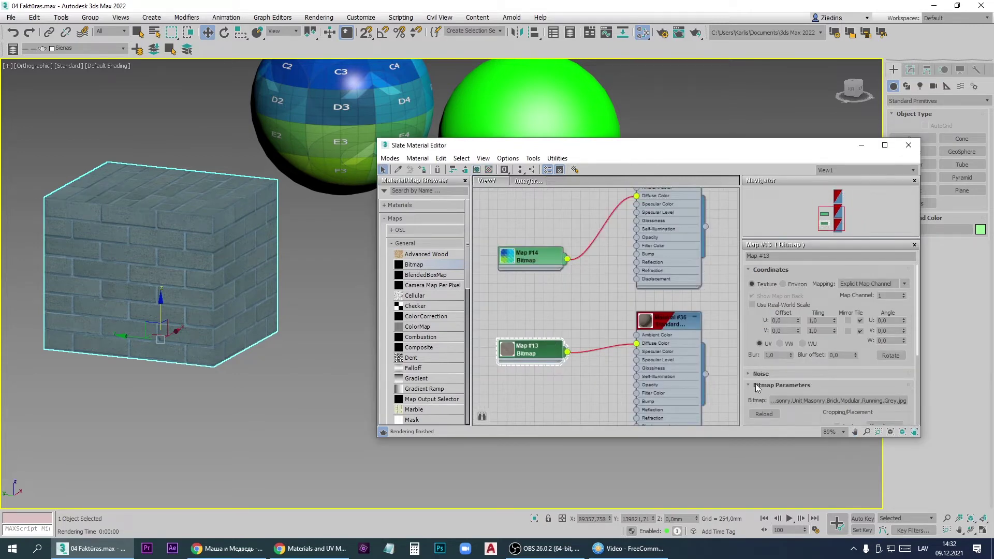
{"action": "scroll", "coordinate": [828, 401], "scroll_direction": "down", "scroll_amount": 1}
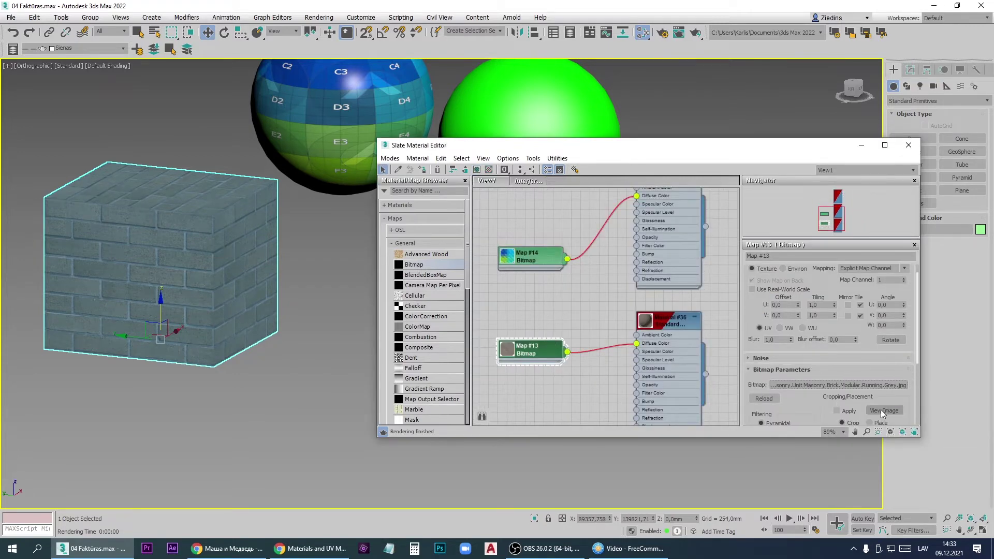
{"action": "left_click", "coordinate": [883, 411]}
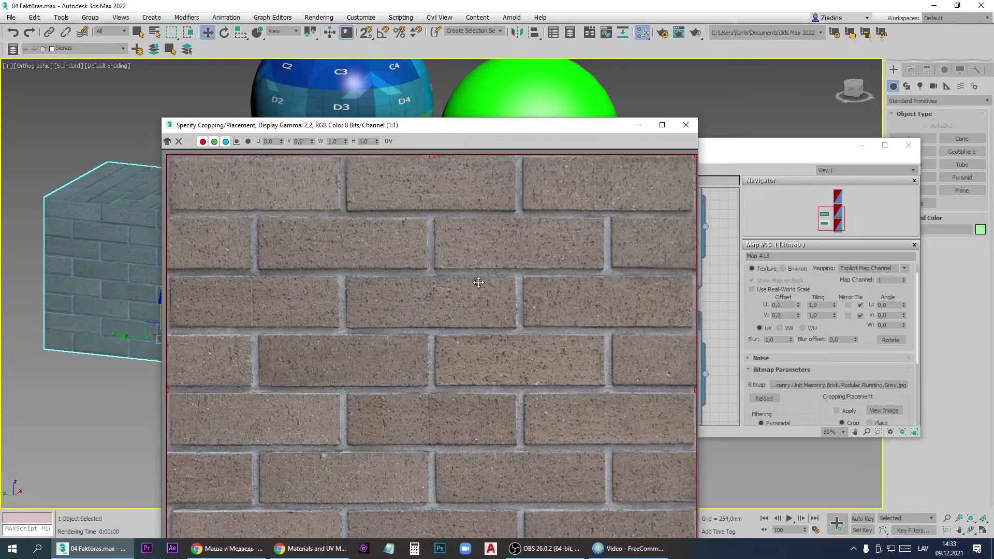
{"action": "left_click_drag", "start_coordinate": [477, 129], "coordinate": [531, 63]}
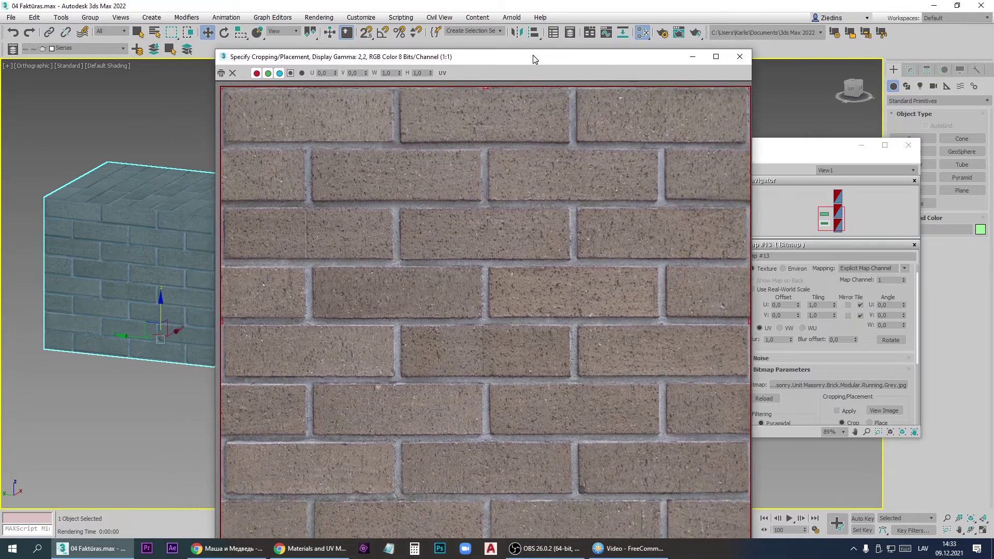
{"action": "left_click", "coordinate": [740, 60]}
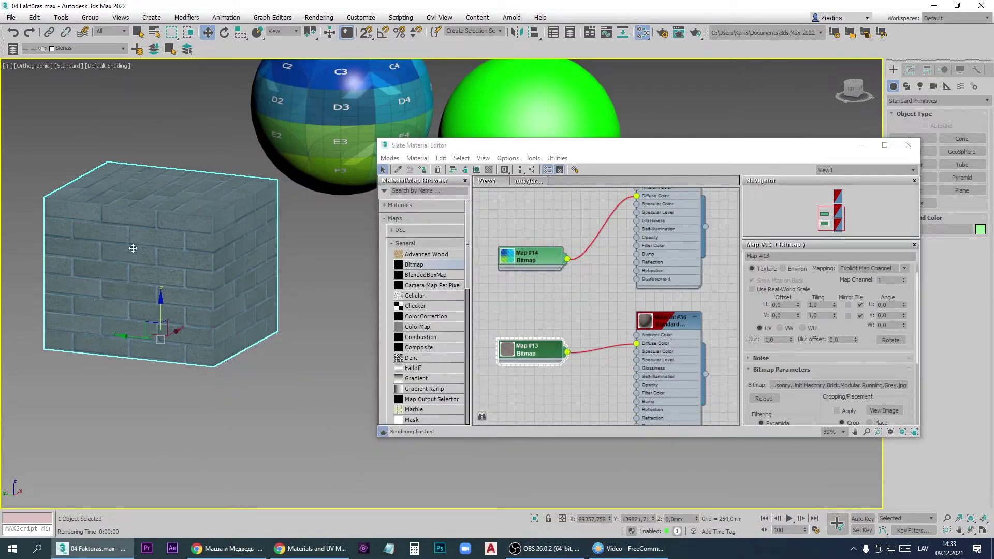
Step: Narrow the Slate Material Editor and enlarge the brick box to about 3509 mm length, 3128 mm width and 3184 mm height
{"action": "left_click", "coordinate": [148, 378]}
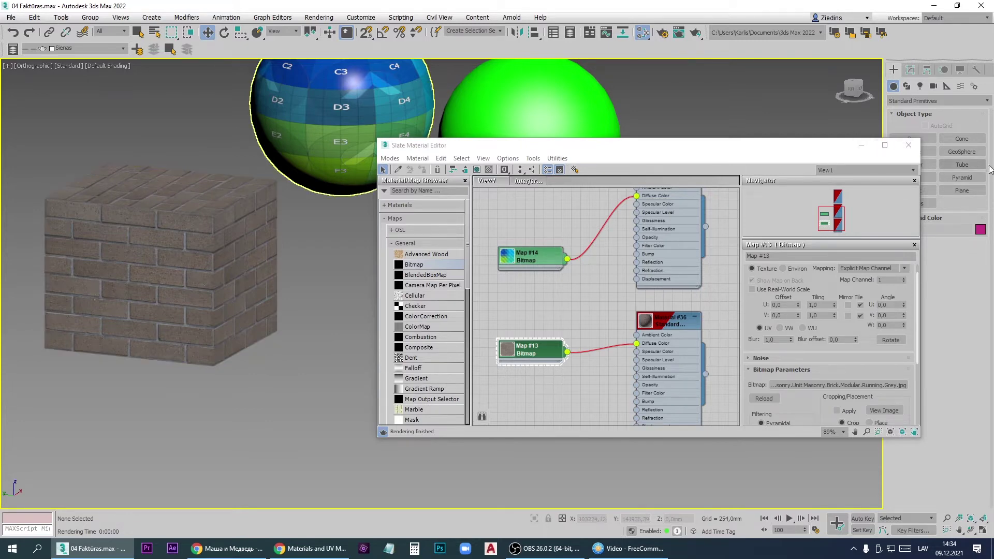
{"action": "left_click_drag", "start_coordinate": [920, 160], "coordinate": [808, 158]}
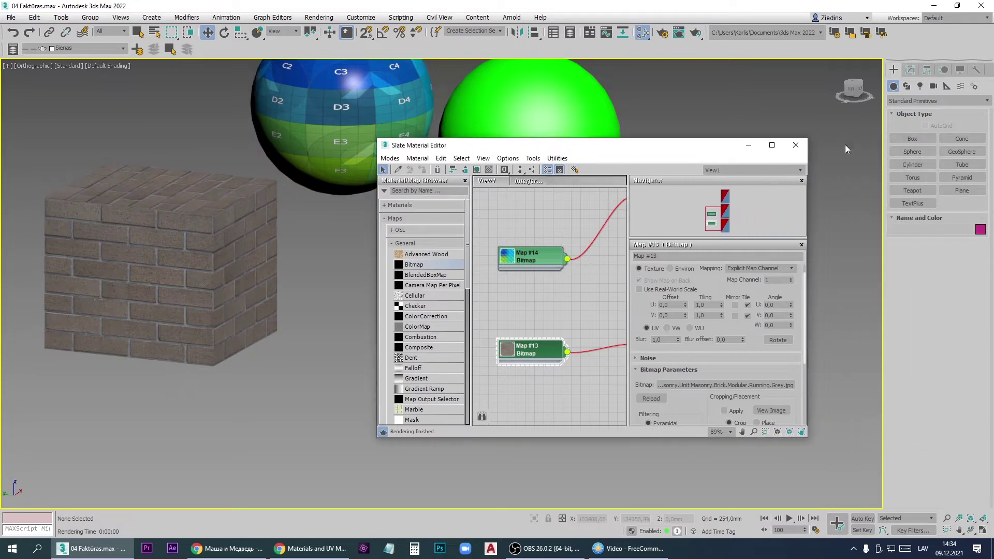
{"action": "left_click", "coordinate": [911, 74]}
{"action": "left_click", "coordinate": [248, 232]}
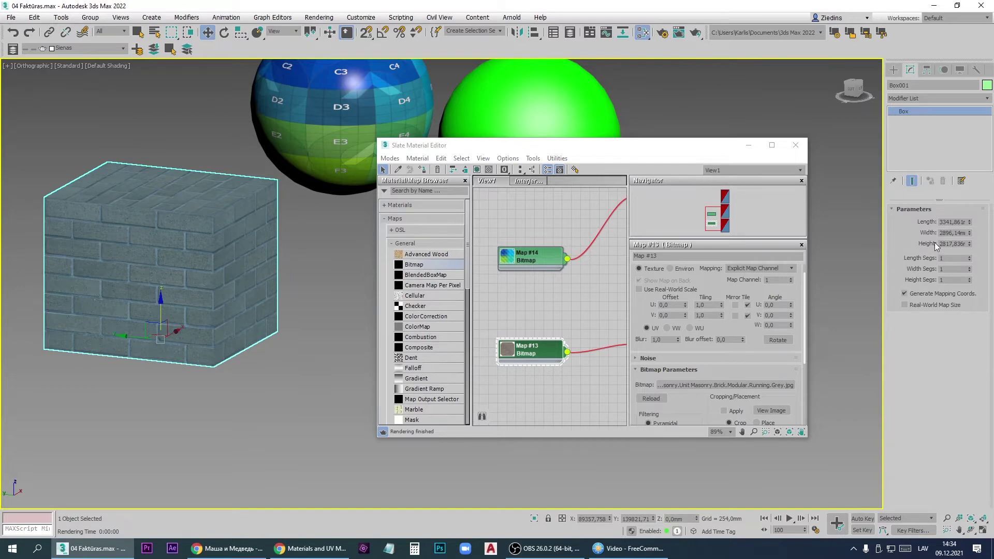
{"action": "mouse_move", "coordinate": [971, 223]}
{"action": "left_mouse_down"}
{"action": "mouse_move", "coordinate": [971, 213]}
{"action": "mouse_move", "coordinate": [971, 241]}
{"action": "left_mouse_up"}
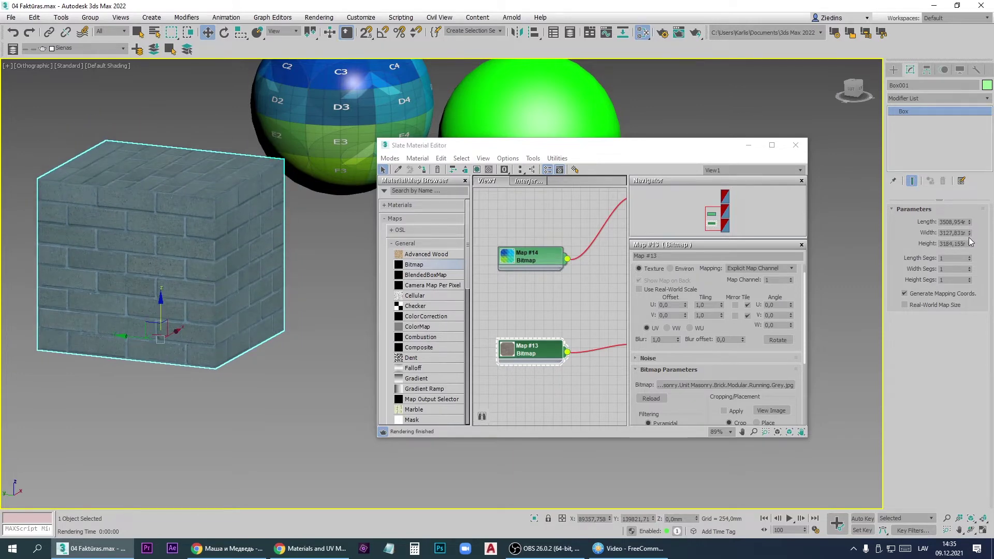
Step: Widen the Slate Material Editor, try brick bitmap offsets of U 0,23 and V 0,36, and reset both to 0,0
{"action": "left_click_drag", "start_coordinate": [806, 310], "coordinate": [931, 310]}
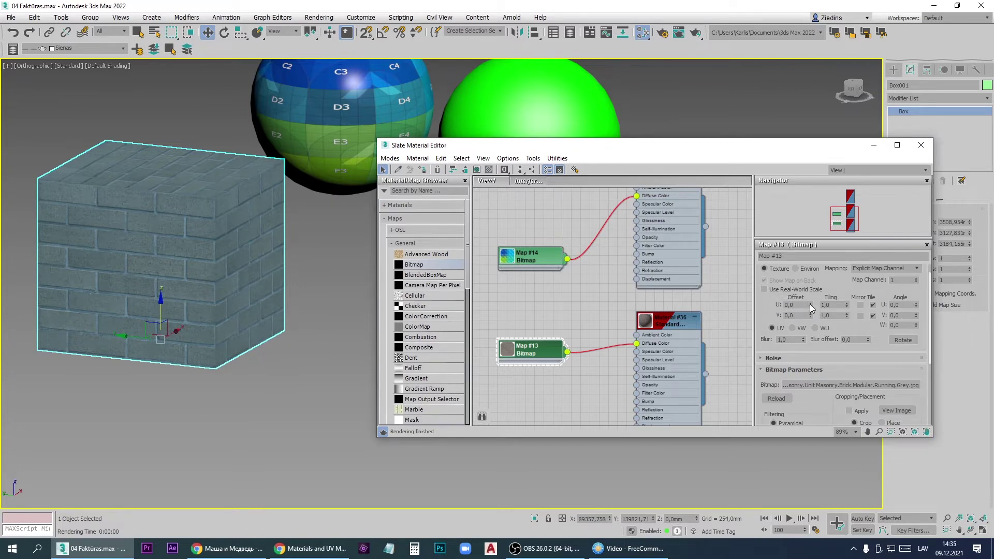
{"action": "mouse_move", "coordinate": [810, 308]}
{"action": "left_mouse_down"}
{"action": "mouse_move", "coordinate": [816, 252]}
{"action": "mouse_move", "coordinate": [810, 306]}
{"action": "mouse_move", "coordinate": [810, 282]}
{"action": "mouse_move", "coordinate": [800, 315]}
{"action": "left_mouse_up"}
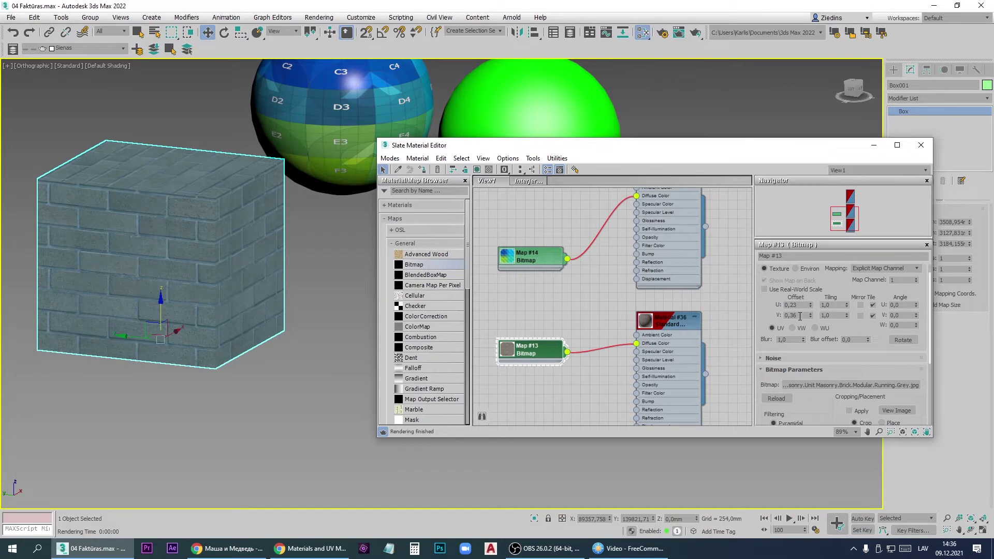
{"action": "right_click", "coordinate": [811, 315]}
{"action": "right_click", "coordinate": [810, 305]}
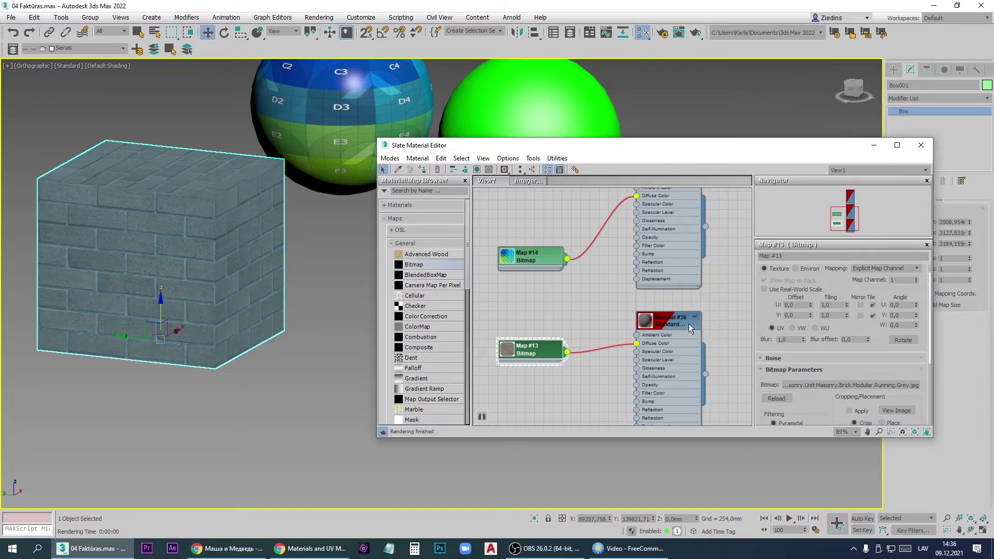
Step: Set the brick bitmap's tiling to U 2,0 and V 1,3, trying V 2,0 first
{"action": "left_click", "coordinate": [824, 305]}
{"action": "key", "text": "Return"}
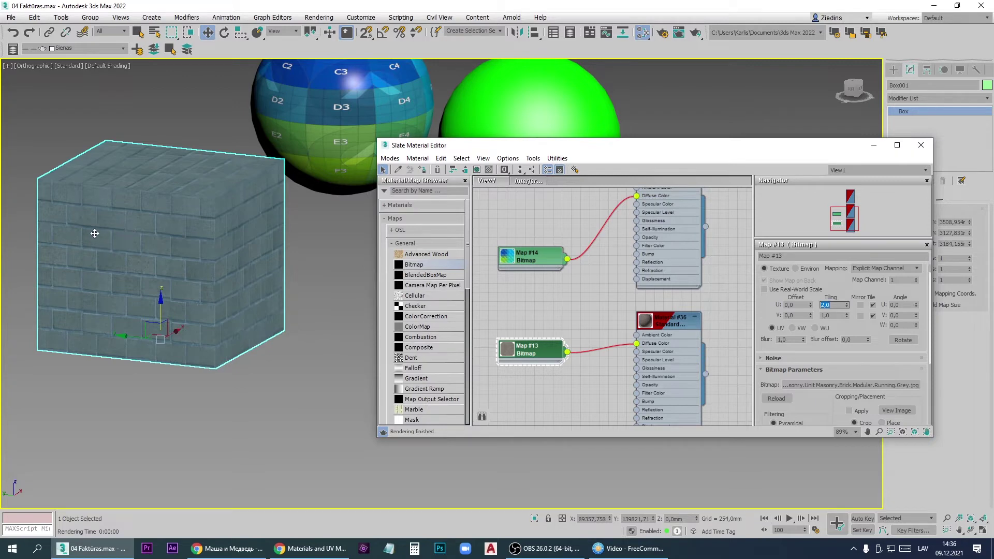
{"action": "left_click", "coordinate": [825, 315]}
{"action": "type", "text": "2,0"}
{"action": "key", "text": "Return"}
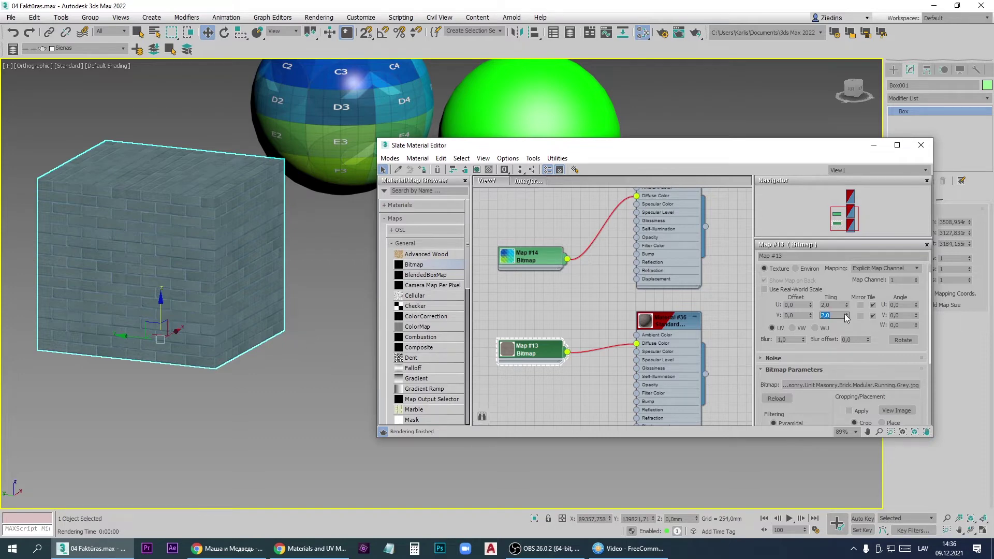
{"action": "left_click_drag", "start_coordinate": [847, 317], "coordinate": [845, 317]}
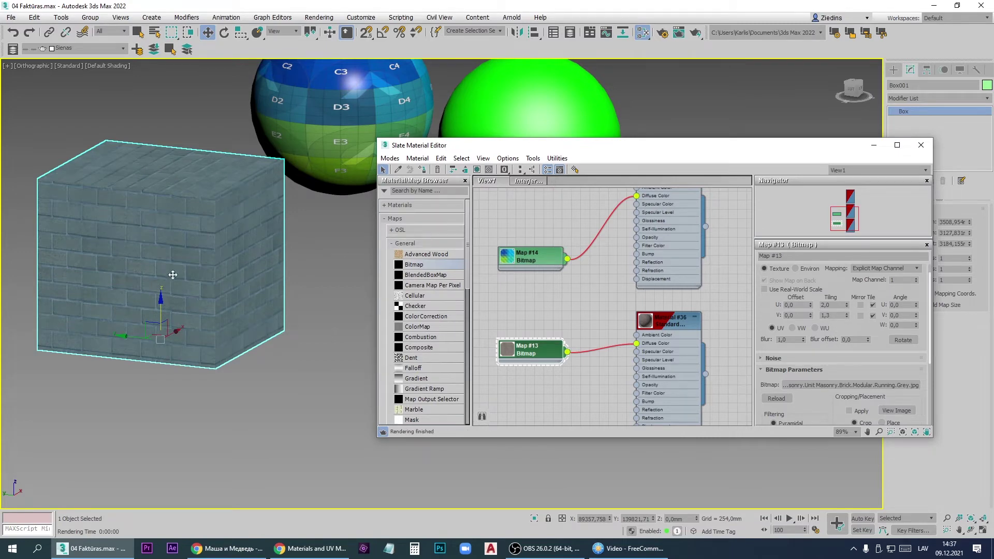
Step: Replace the brick bitmap's source file with a different brick image from the 3ds Max maps folder
{"action": "left_click", "coordinate": [885, 386]}
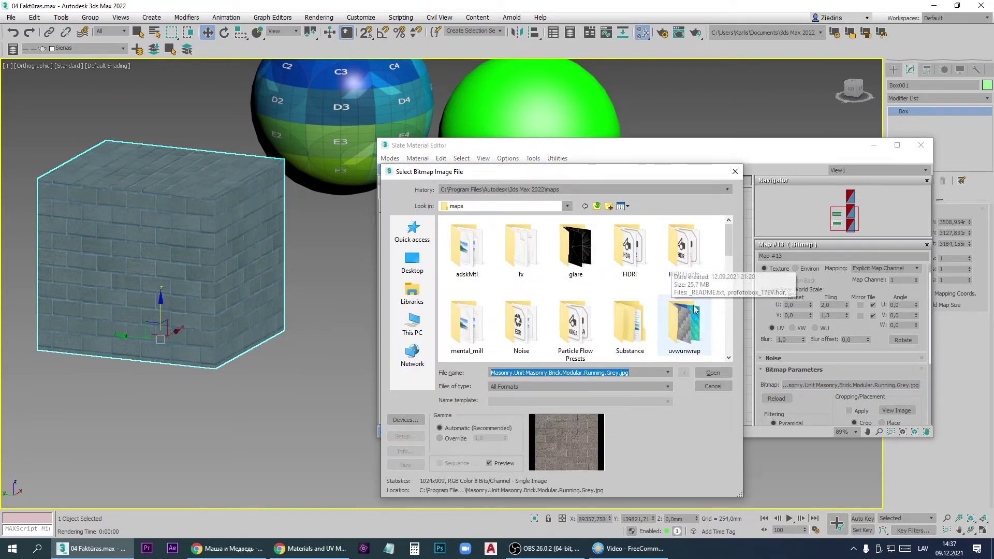
{"action": "scroll", "coordinate": [687, 322], "scroll_direction": "down", "scroll_amount": 10}
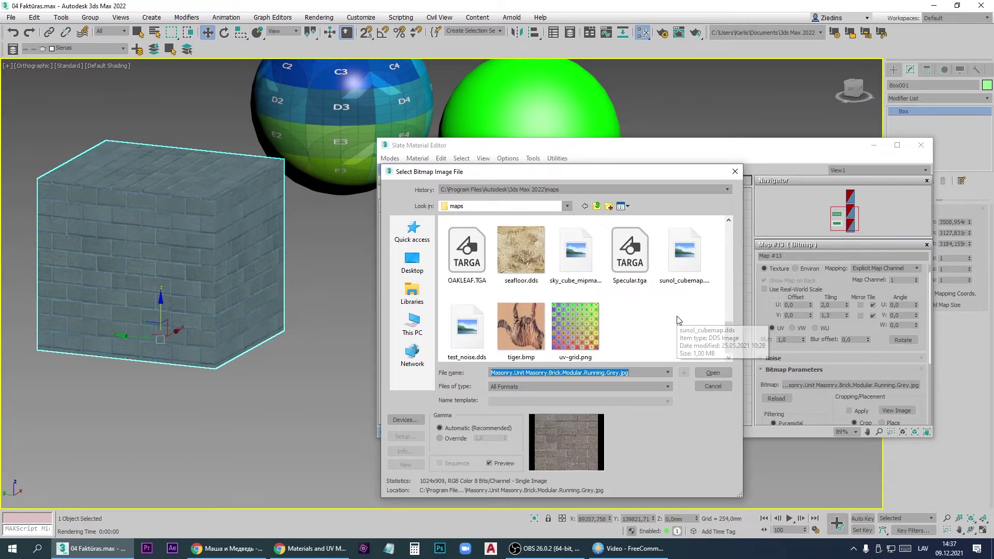
{"action": "scroll", "coordinate": [541, 267], "scroll_direction": "up", "scroll_amount": 2}
{"action": "double_click", "coordinate": [526, 250]}
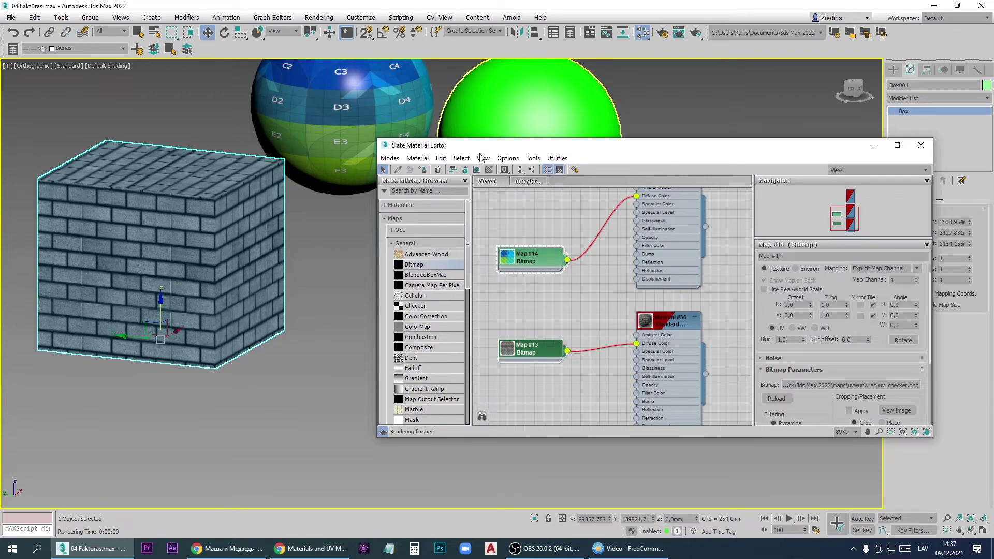
Step: Move the Slate Material Editor clear of the spheres and assign the brick material to the green sphere
{"action": "left_click_drag", "start_coordinate": [528, 146], "coordinate": [544, 268]}
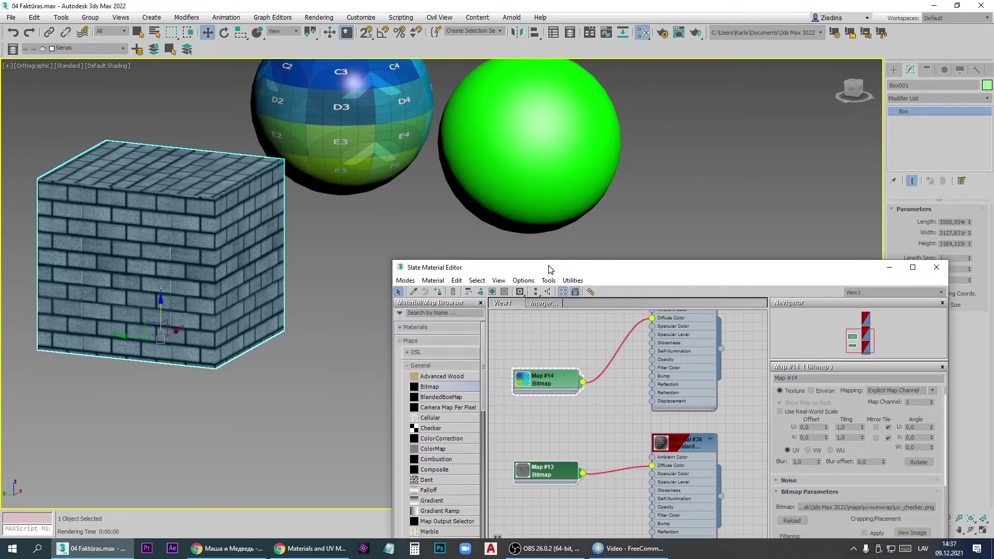
{"action": "left_click", "coordinate": [535, 166]}
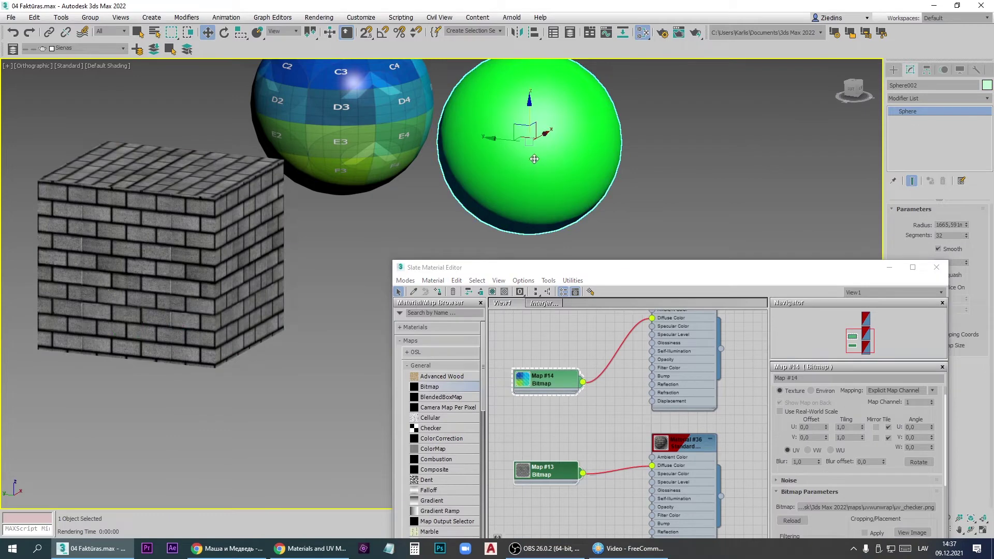
{"action": "left_click", "coordinate": [688, 449]}
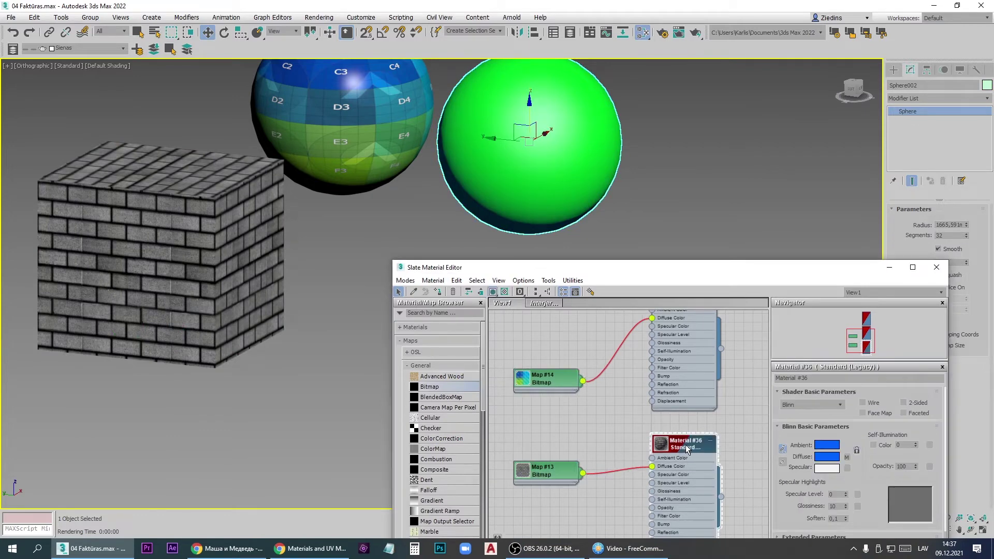
{"action": "left_click", "coordinate": [438, 292]}
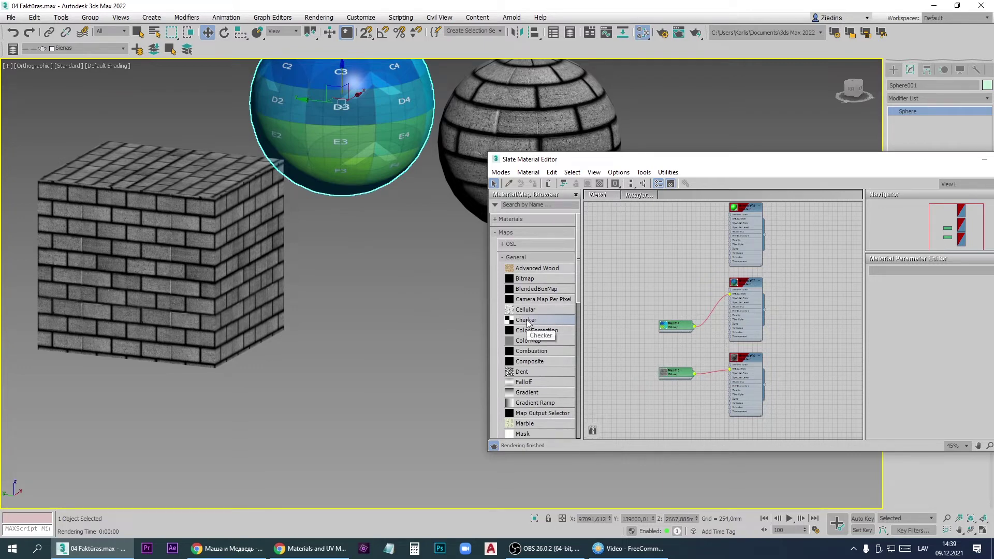
Step: Add a Checker map and connect it to the Diffuse Color of the green material
{"action": "left_click_drag", "start_coordinate": [529, 324], "coordinate": [668, 251]}
{"action": "scroll", "coordinate": [725, 225], "scroll_direction": "up", "scroll_amount": 4}
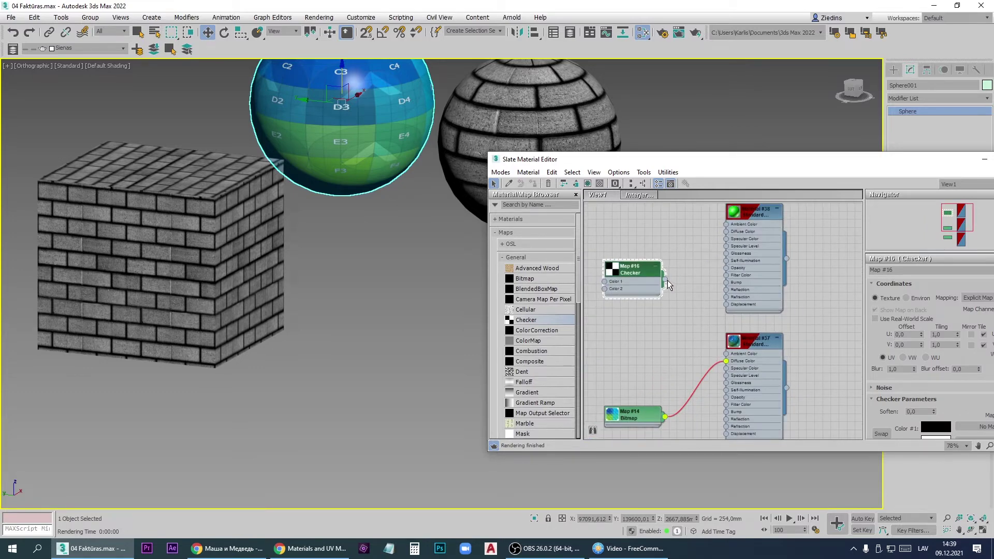
{"action": "left_click_drag", "start_coordinate": [706, 260], "coordinate": [726, 231]}
Step: Assign the checker material to the sphere with the lettered UV grid and test render the scene
{"action": "double_click", "coordinate": [754, 220]}
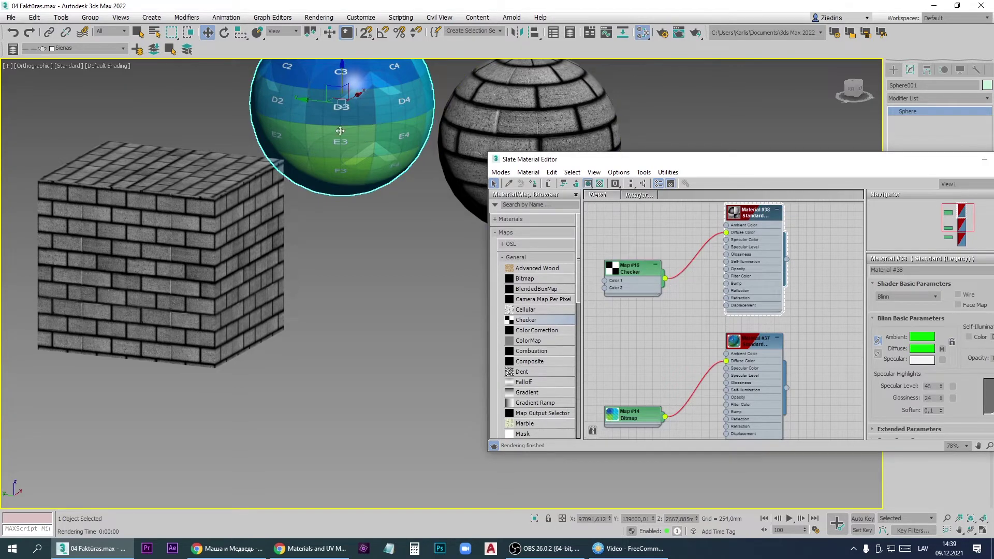
{"action": "left_click", "coordinate": [534, 184]}
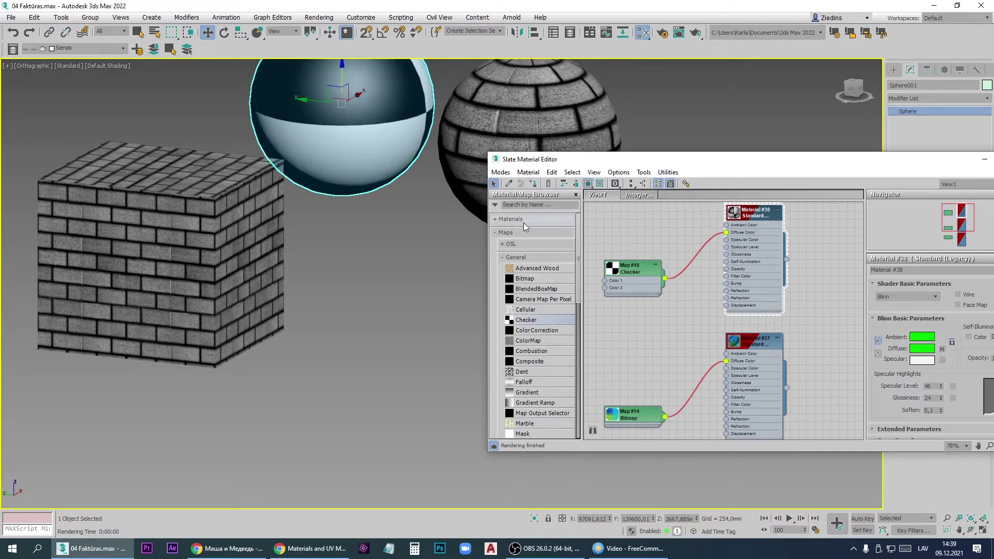
{"action": "key", "text": "shift+q"}
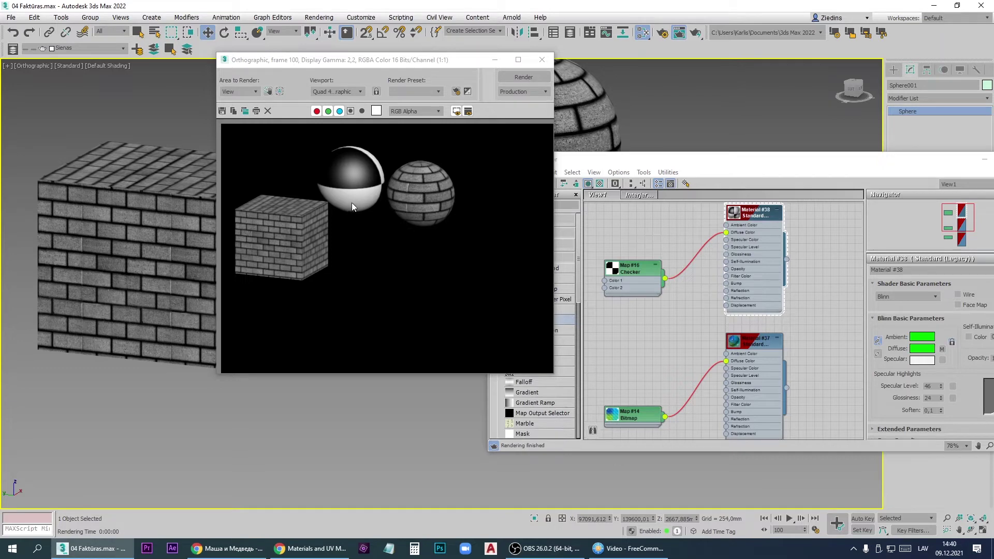
{"action": "left_click", "coordinate": [541, 60]}
Step: Set the Checker map's Color 1 to red (179, 0, 0) and Color 2 to turquoise (0, 178, 172)
{"action": "left_click", "coordinate": [546, 241]}
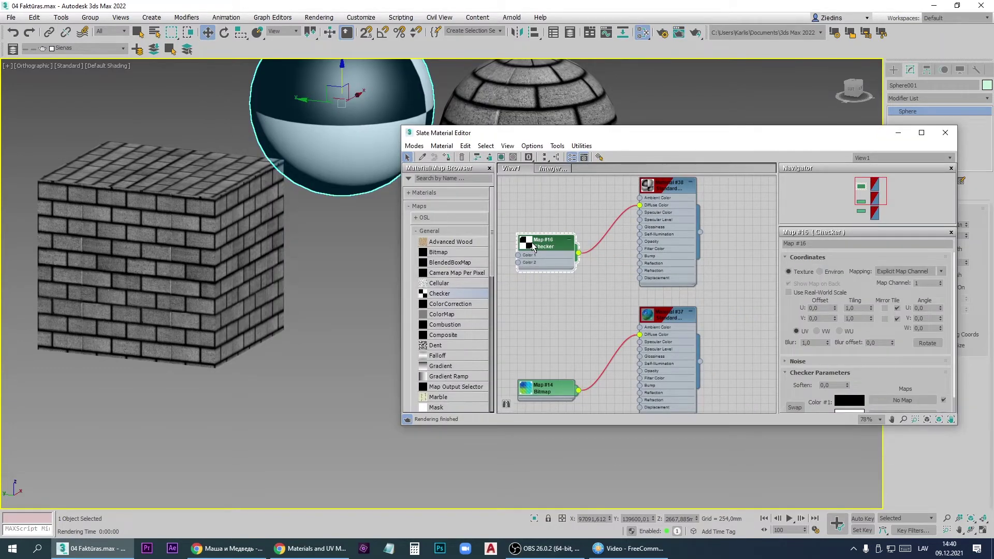
{"action": "scroll", "coordinate": [917, 373], "scroll_direction": "down", "scroll_amount": 1}
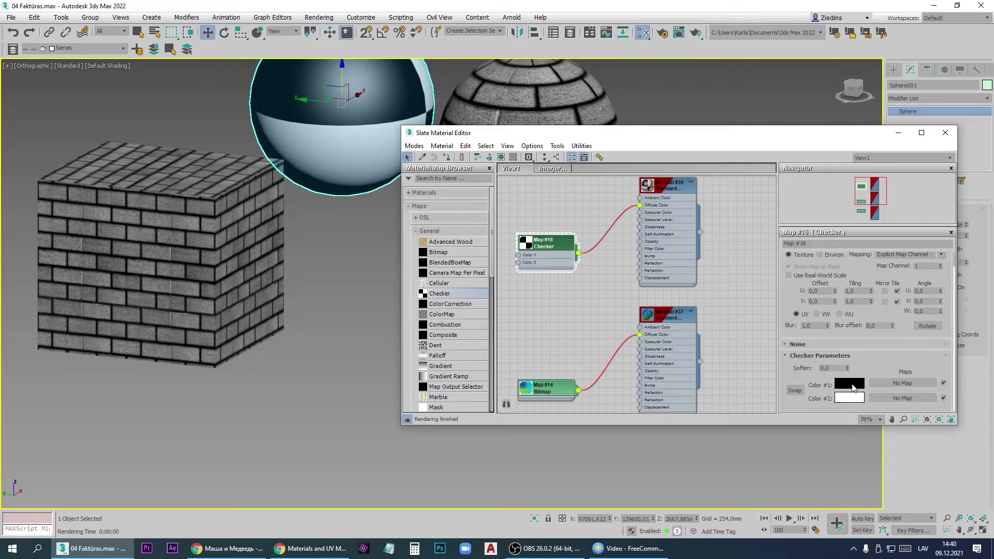
{"action": "left_click", "coordinate": [850, 384]}
{"action": "left_click_drag", "start_coordinate": [331, 69], "coordinate": [380, 69]}
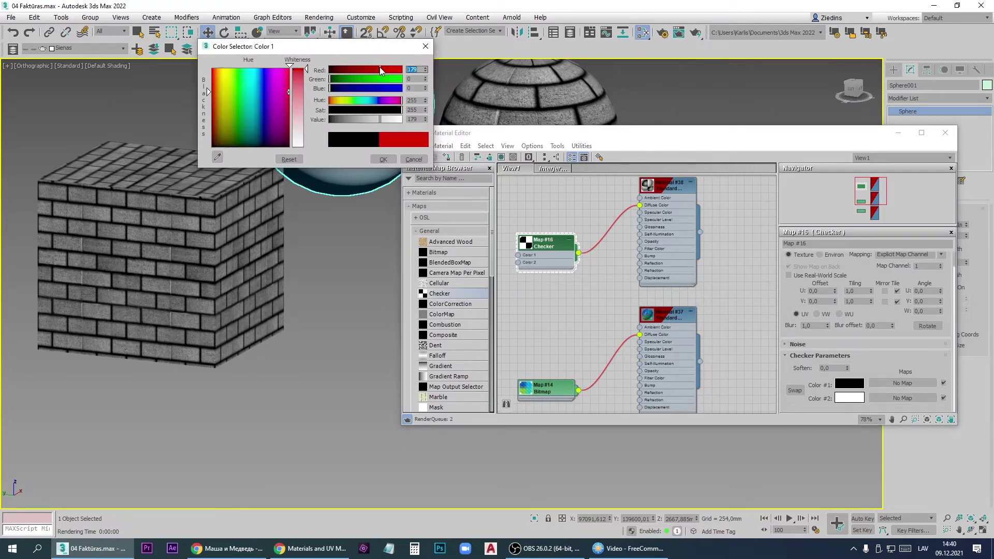
{"action": "left_click", "coordinate": [383, 158]}
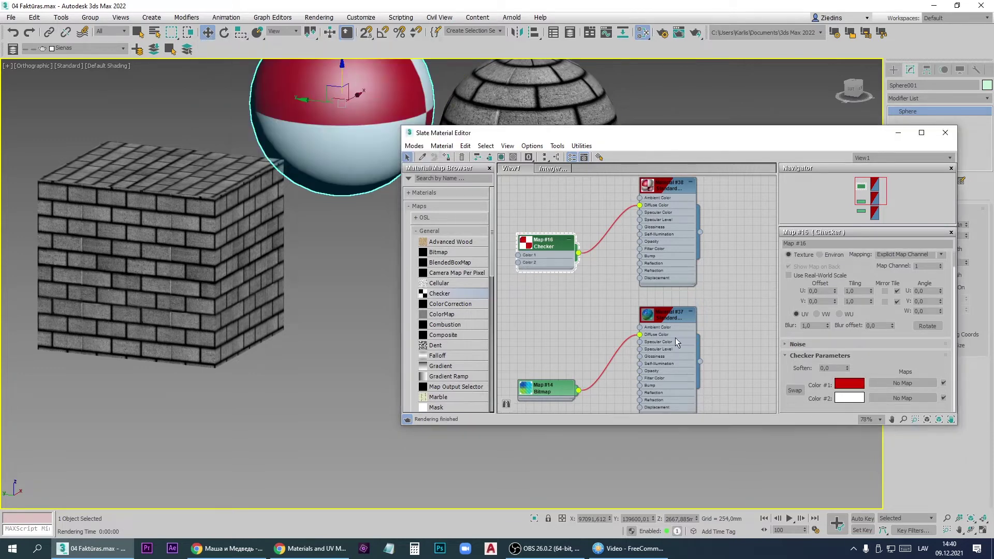
{"action": "left_click", "coordinate": [849, 397]}
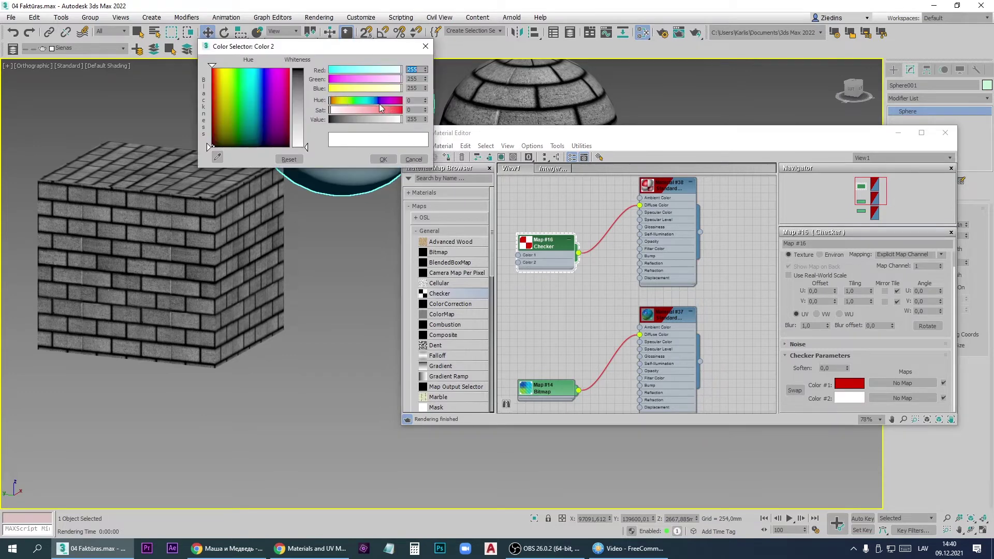
{"action": "left_click", "coordinate": [365, 101]}
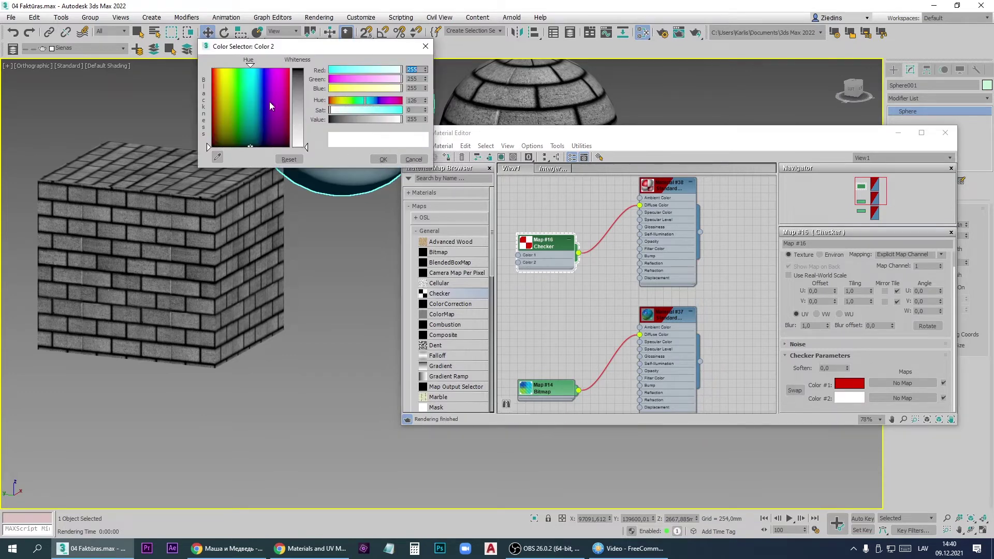
{"action": "left_click", "coordinate": [253, 95]}
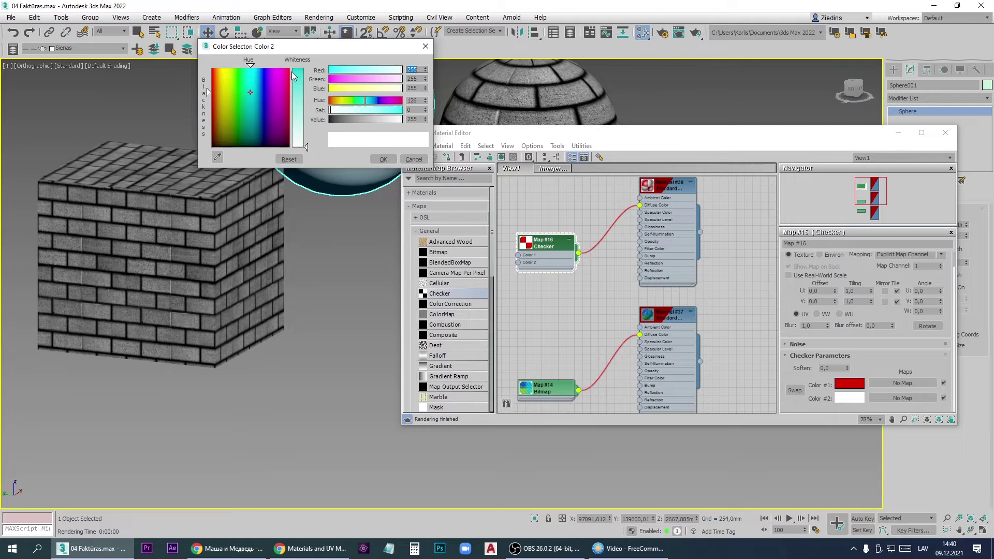
{"action": "left_click", "coordinate": [383, 160]}
Step: Test render a closer view of the checkered sphere, and close the rendered frame
{"action": "middle_click_drag", "start_coordinate": [382, 213], "coordinate": [262, 267]}
{"action": "scroll", "coordinate": [274, 224], "scroll_direction": "up", "scroll_amount": 1}
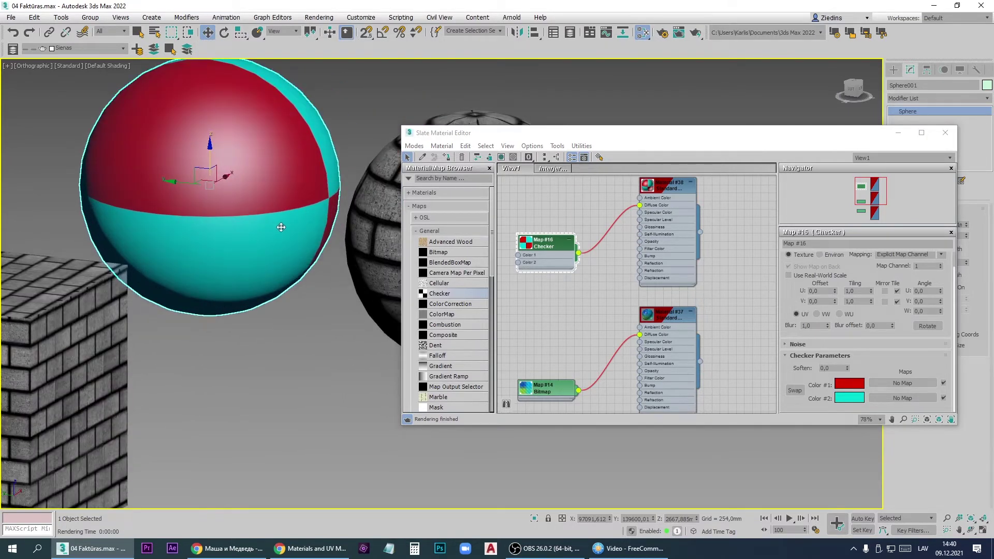
{"action": "scroll", "coordinate": [290, 238], "scroll_direction": "up", "scroll_amount": 1}
{"action": "key", "text": "shift+q"}
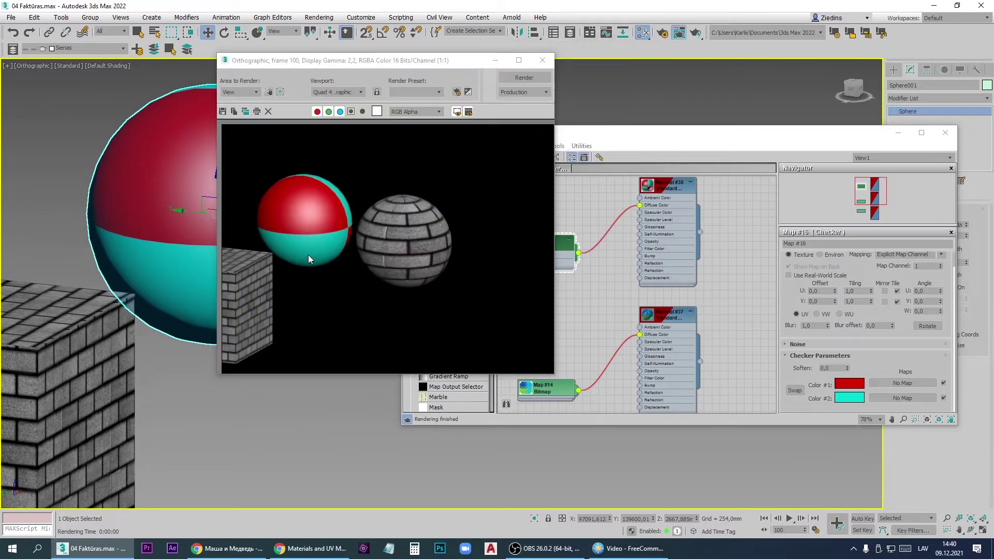
{"action": "left_click", "coordinate": [542, 60]}
Step: Assign the checker material to the brick box
{"action": "scroll", "coordinate": [267, 291], "scroll_direction": "down", "scroll_amount": 4}
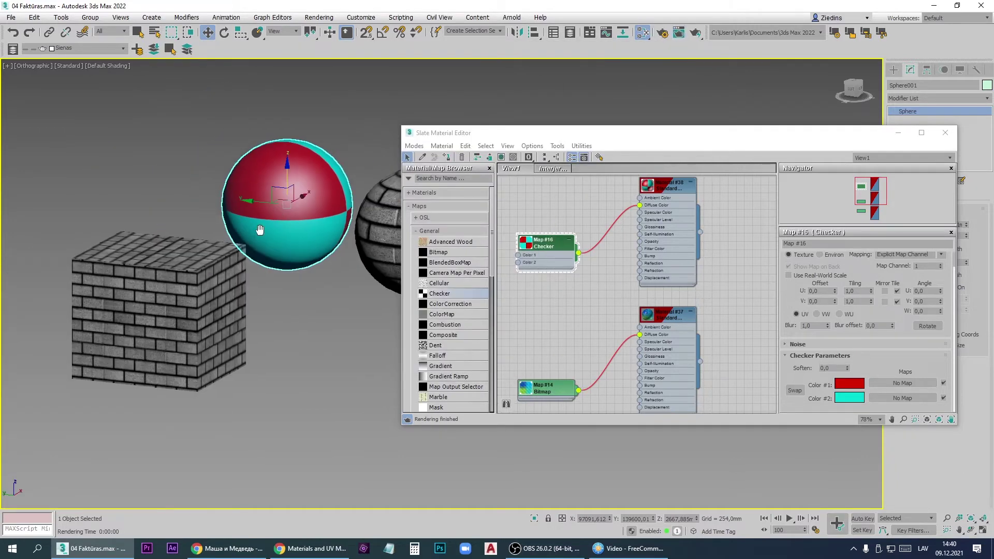
{"action": "left_click", "coordinate": [244, 321]}
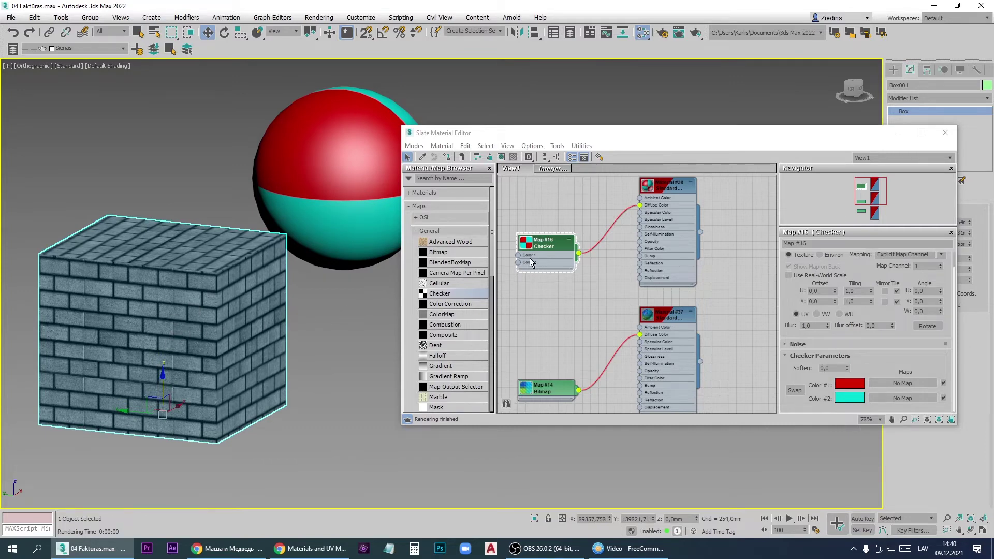
{"action": "double_click", "coordinate": [667, 188]}
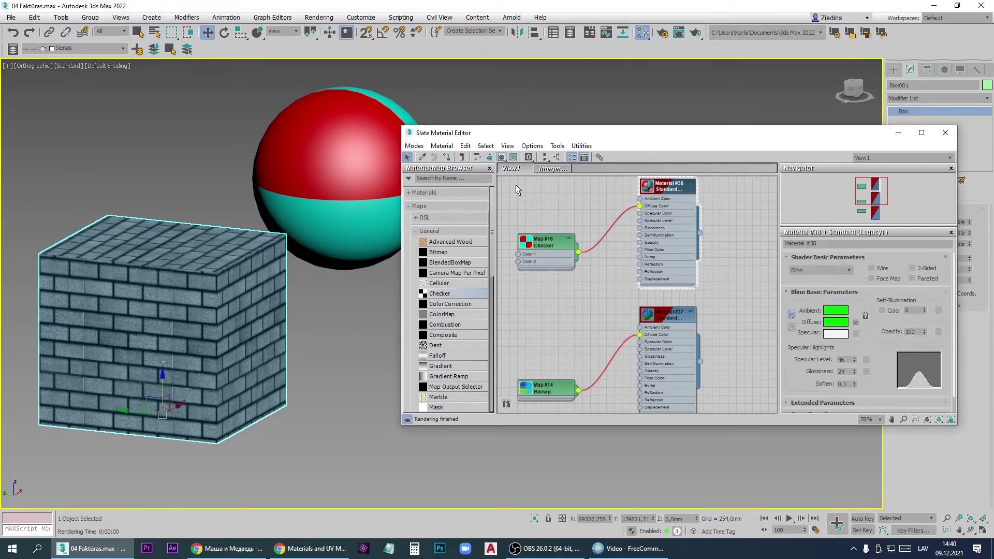
{"action": "left_click", "coordinate": [447, 159]}
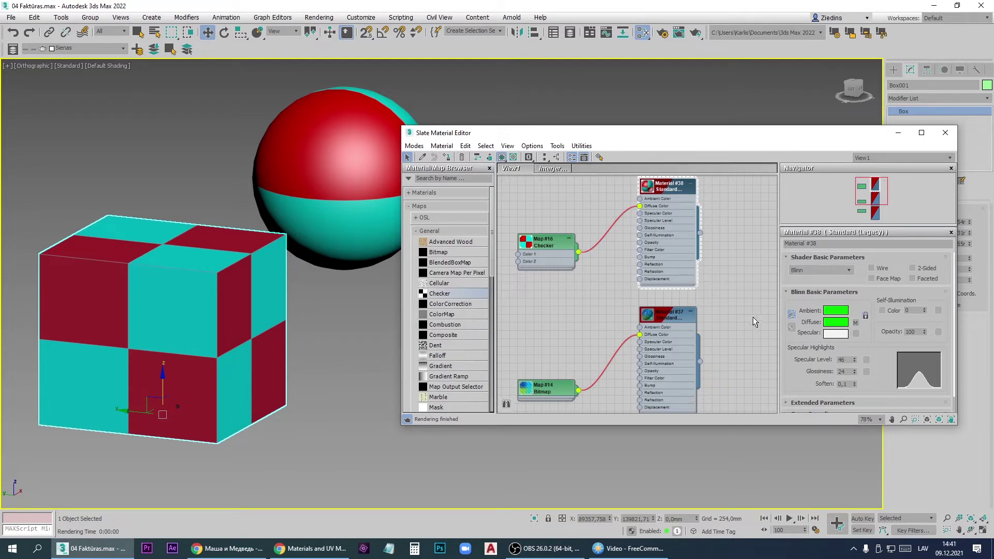
Step: Try yellow and black for the Checker map's Color 1 and set it to white (255, 255, 255)
{"action": "scroll", "coordinate": [884, 287], "scroll_direction": "down", "scroll_amount": 1}
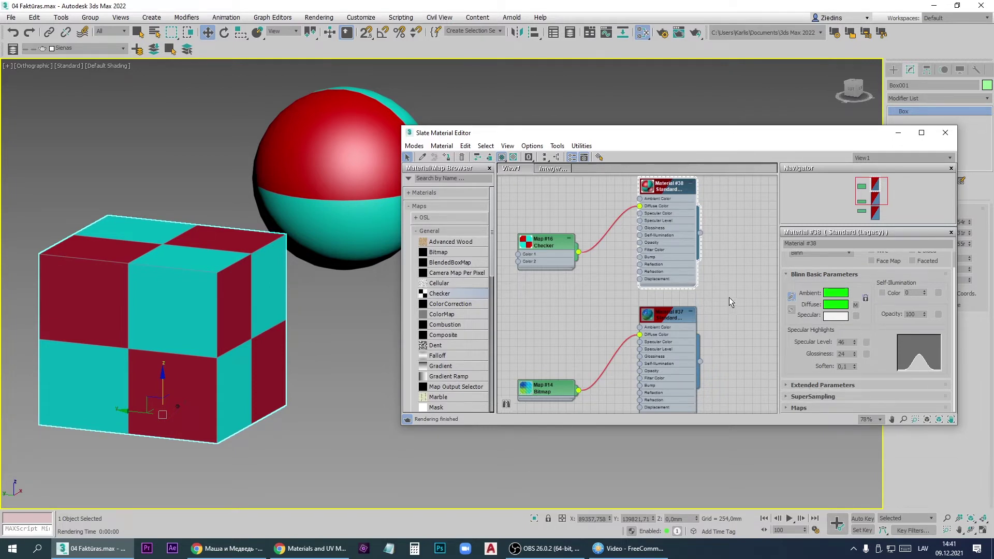
{"action": "left_click", "coordinate": [547, 243]}
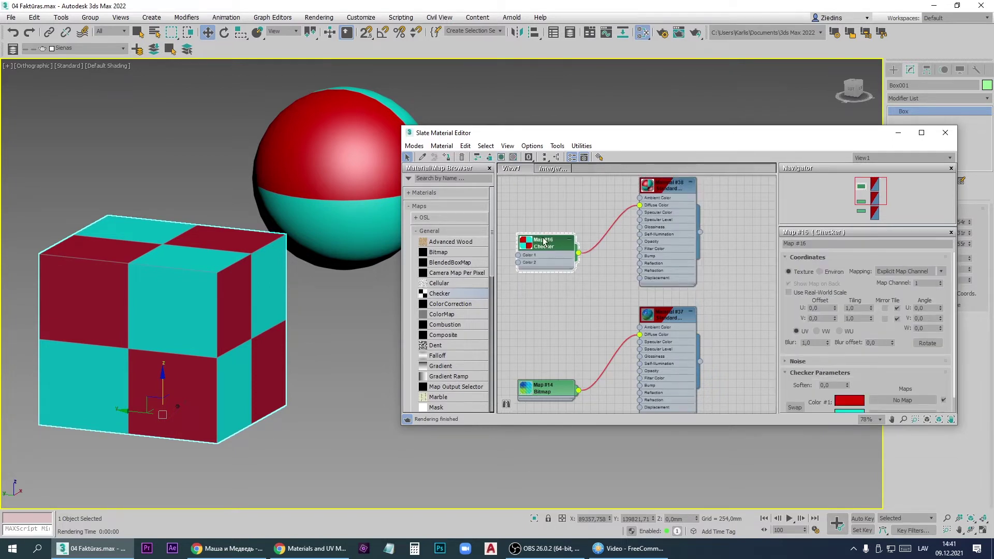
{"action": "left_click", "coordinate": [856, 403]}
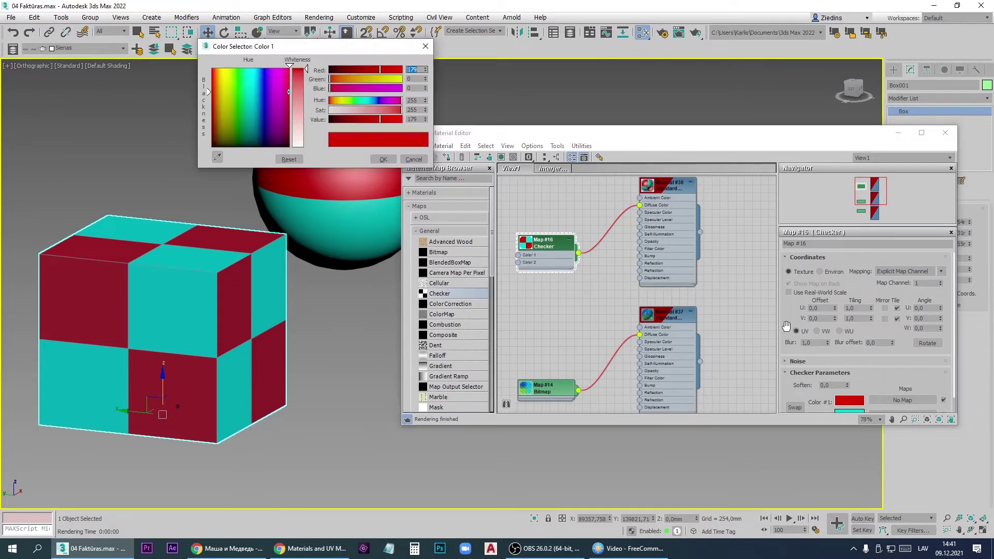
{"action": "left_click", "coordinate": [343, 100]}
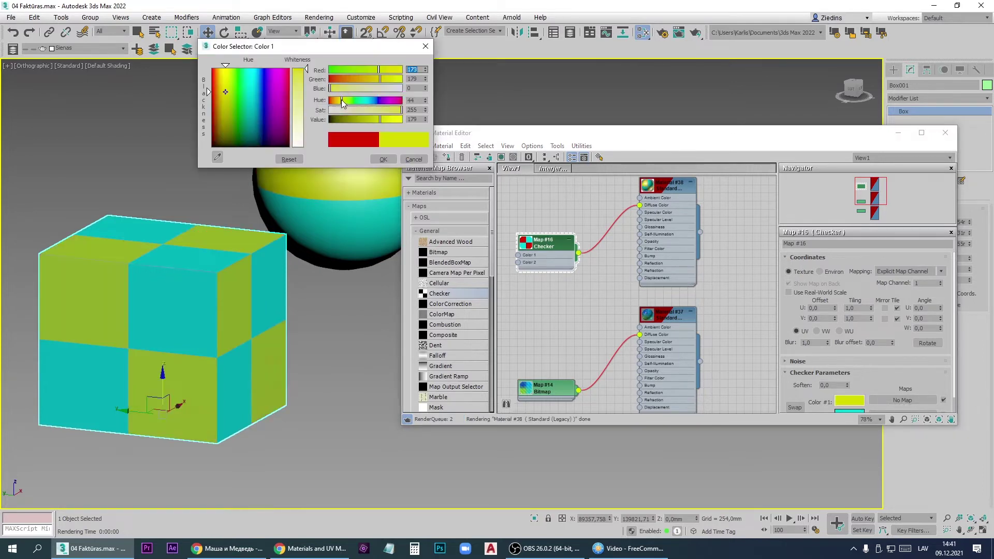
{"action": "left_click_drag", "start_coordinate": [271, 100], "coordinate": [223, 148]}
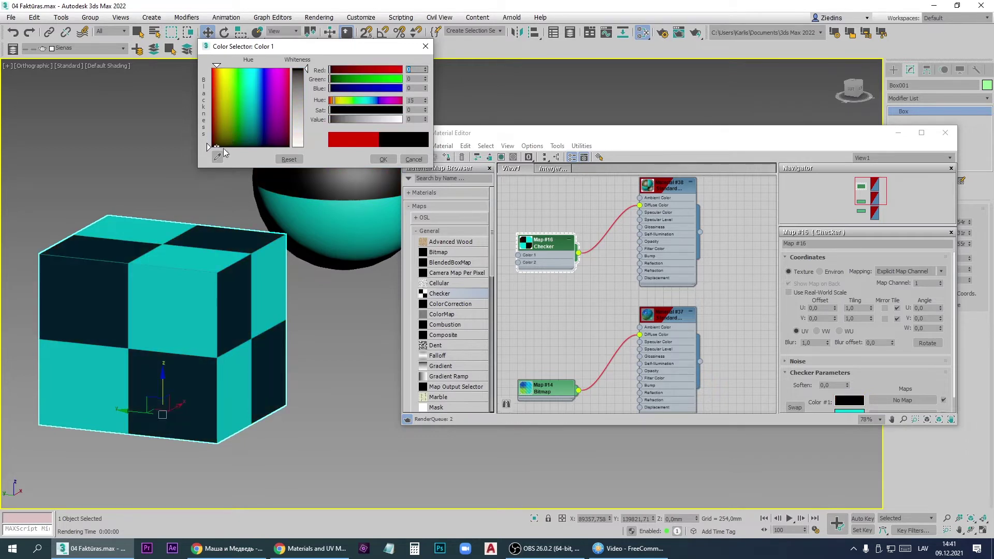
{"action": "left_click", "coordinate": [293, 113]}
{"action": "left_click", "coordinate": [296, 146]}
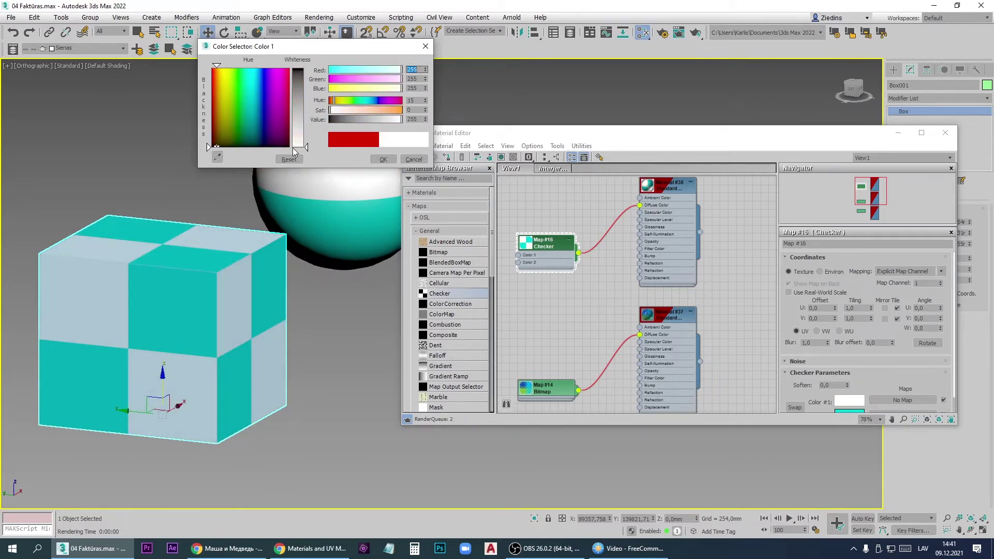
{"action": "left_click", "coordinate": [382, 159]}
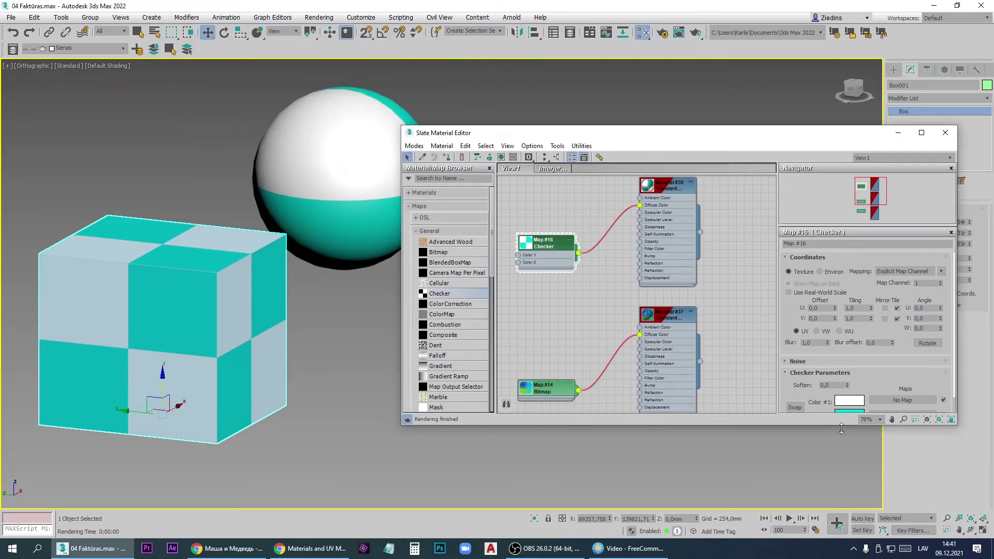
Step: Set the Checker map's Color 2 to grey (146, 146, 146) and its tiling to U 2,9 and V 3,9
{"action": "left_click", "coordinate": [850, 412]}
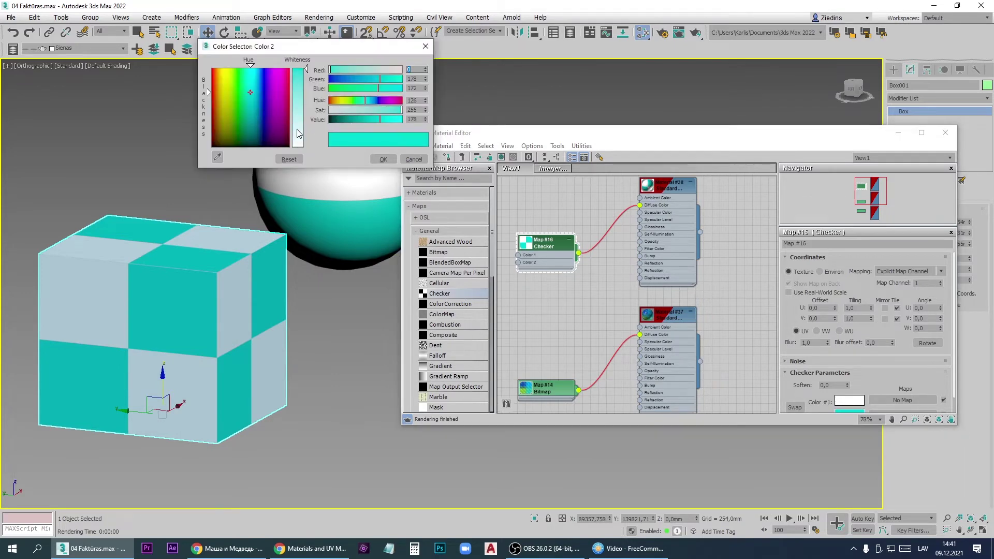
{"action": "left_click_drag", "start_coordinate": [228, 137], "coordinate": [211, 146]}
{"action": "left_click_drag", "start_coordinate": [298, 70], "coordinate": [298, 99]}
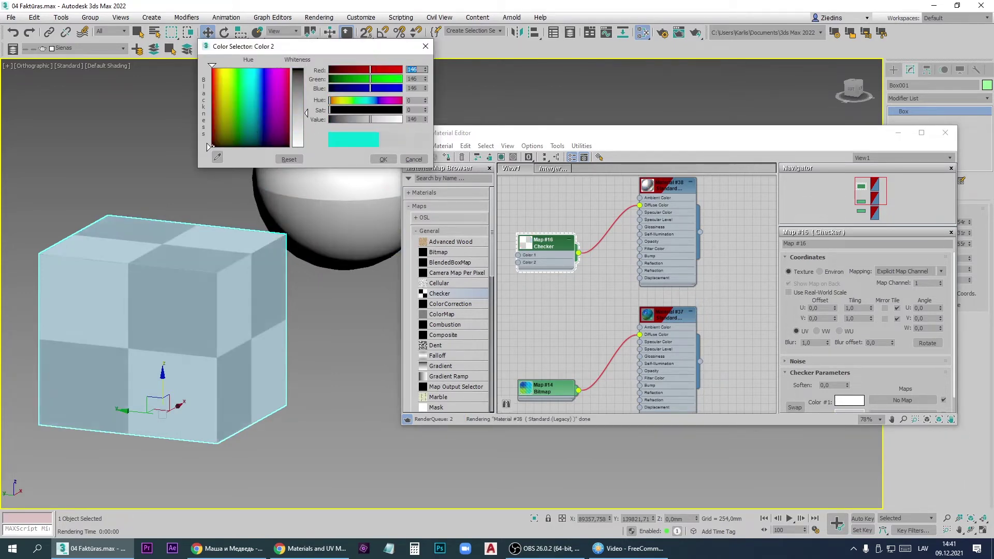
{"action": "left_click", "coordinate": [383, 158]}
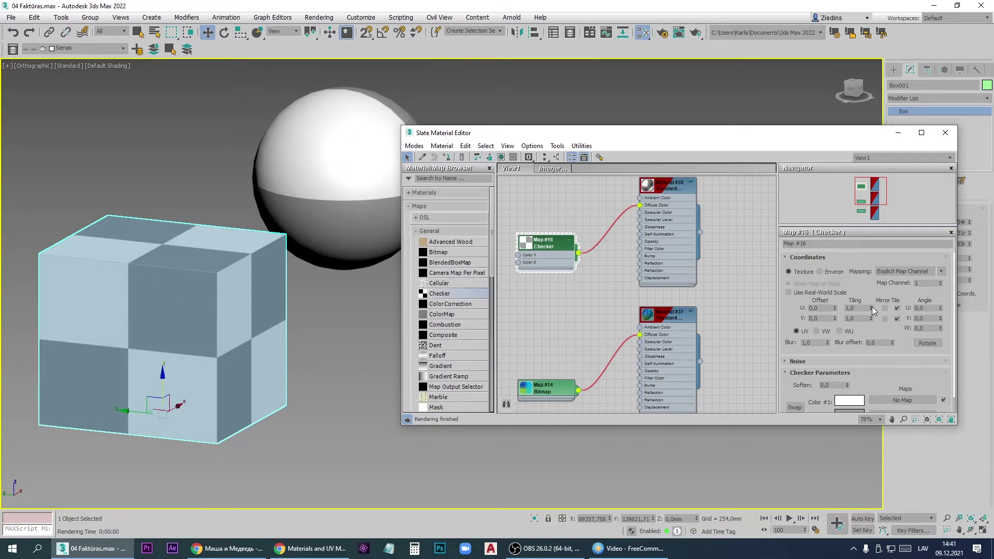
{"action": "left_click_drag", "start_coordinate": [872, 309], "coordinate": [872, 304]}
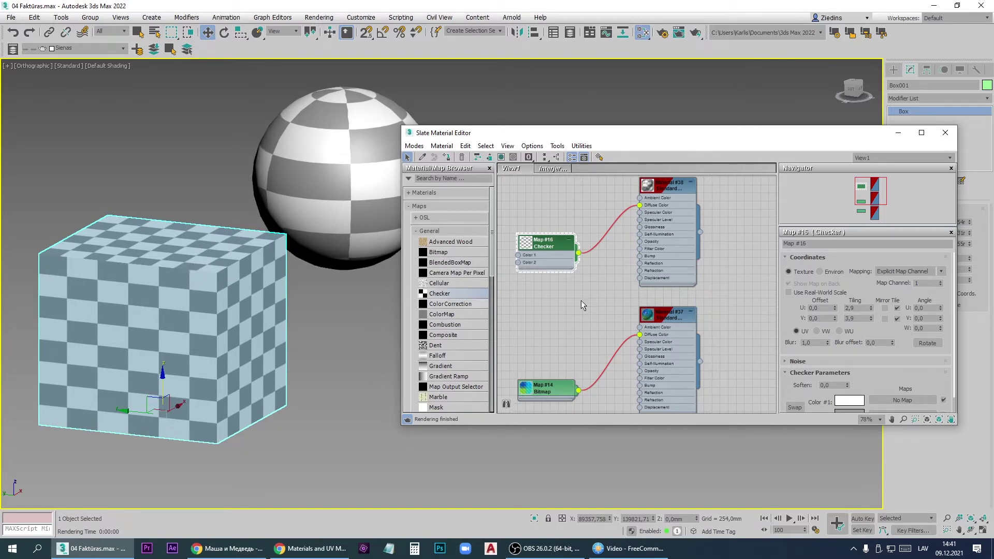
Step: Set the Checker map's tiling to 3 in both U and V
{"action": "left_click", "coordinate": [860, 309]}
{"action": "type", "text": "3"}
{"action": "key", "text": "Return"}
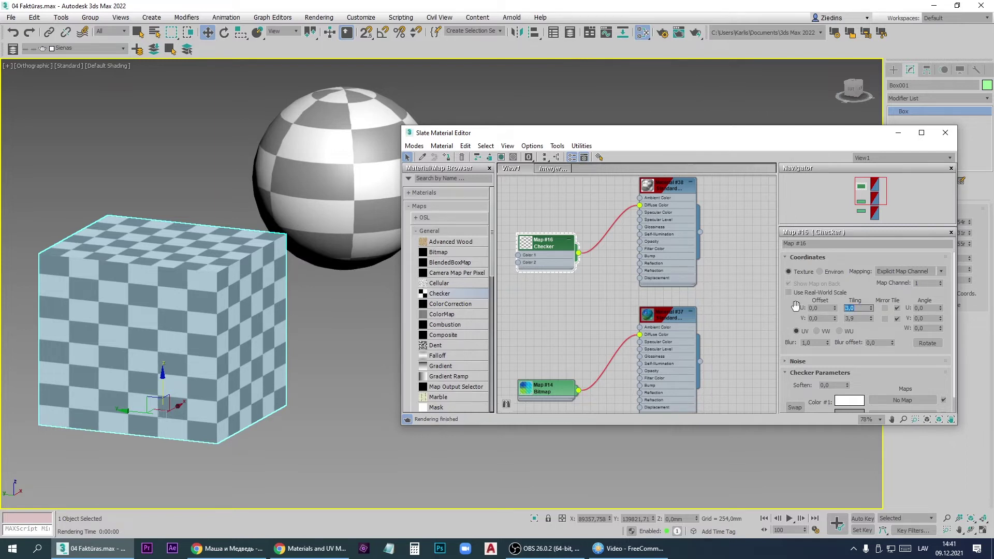
{"action": "left_click", "coordinate": [861, 318]}
{"action": "type", "text": "3"}
{"action": "key", "text": "Return"}
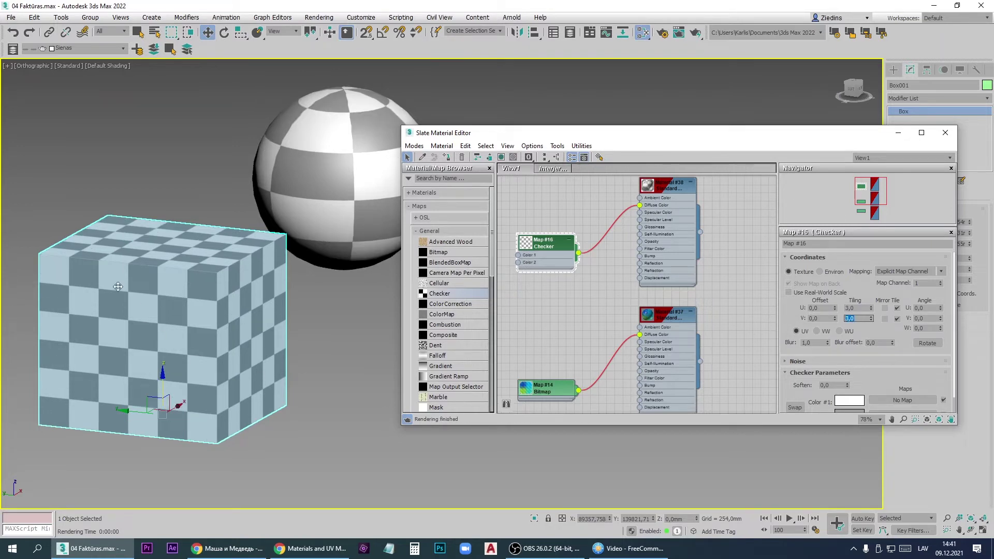
Step: Deselect the box, render the orthographic view to check the checker pattern, and close the render window
{"action": "left_click", "coordinate": [334, 412]}
{"action": "key", "text": "shift+q"}
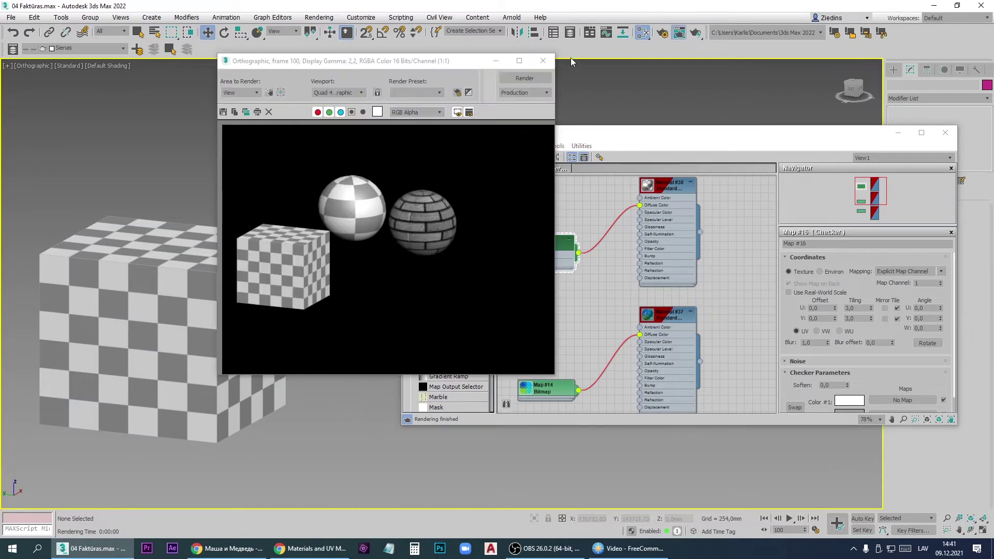
{"action": "left_click", "coordinate": [543, 61]}
Step: Disconnect the Checker map from the Diffuse Color slot of Material #38
{"action": "left_click", "coordinate": [667, 187]}
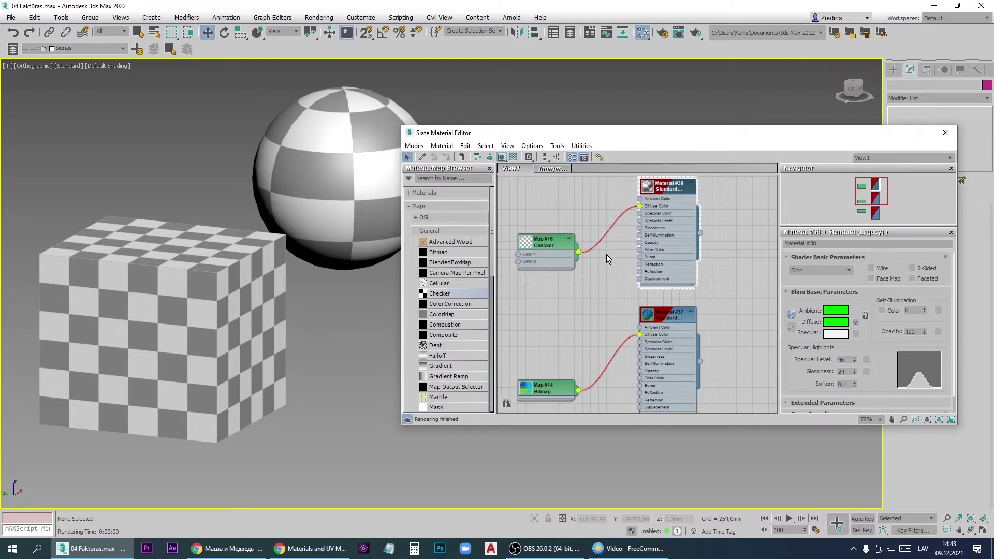
{"action": "left_click_drag", "start_coordinate": [591, 219], "coordinate": [591, 213]}
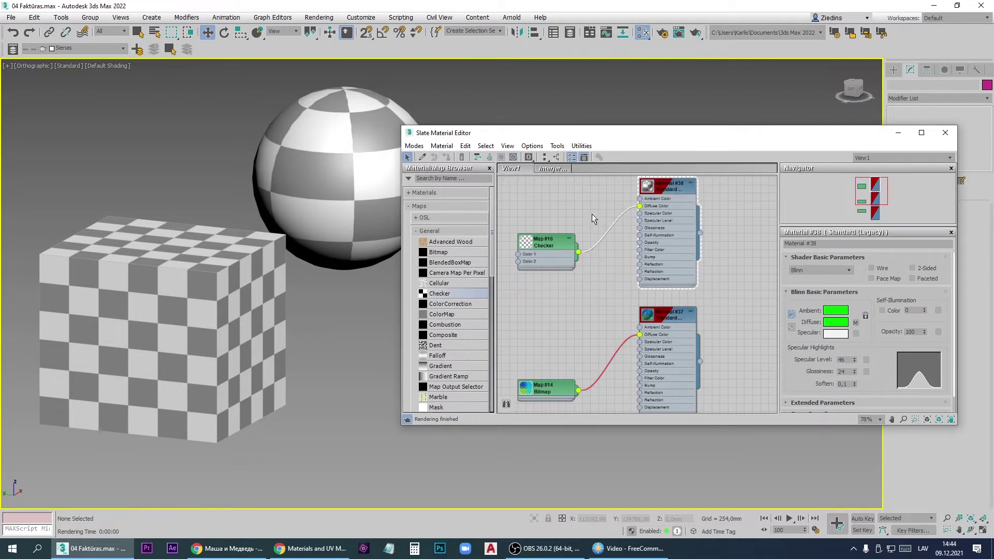
{"action": "key", "text": "Delete"}
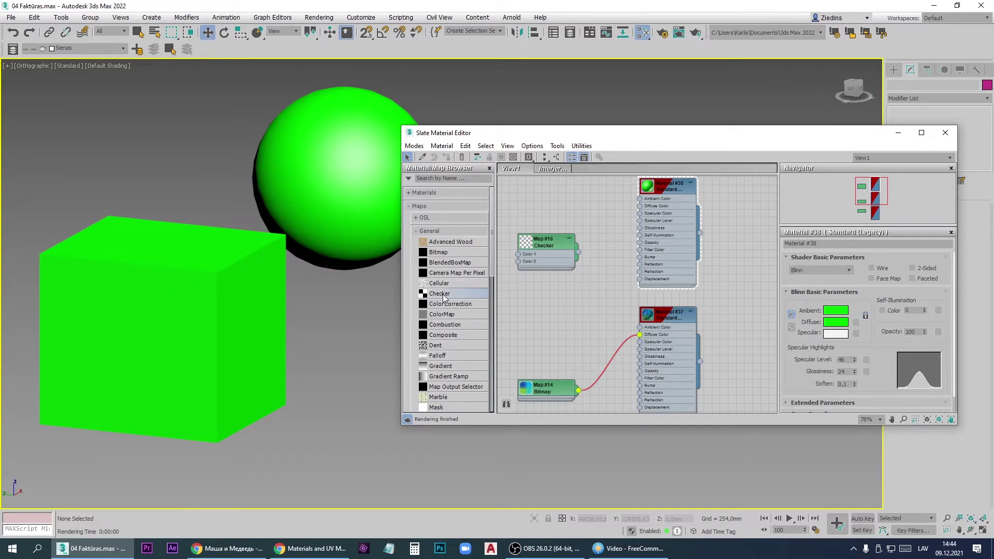
Step: Add a Tiles map below the Checker node and connect it to the Diffuse Color of Material #38
{"action": "left_click_drag", "start_coordinate": [489, 263], "coordinate": [487, 377]}
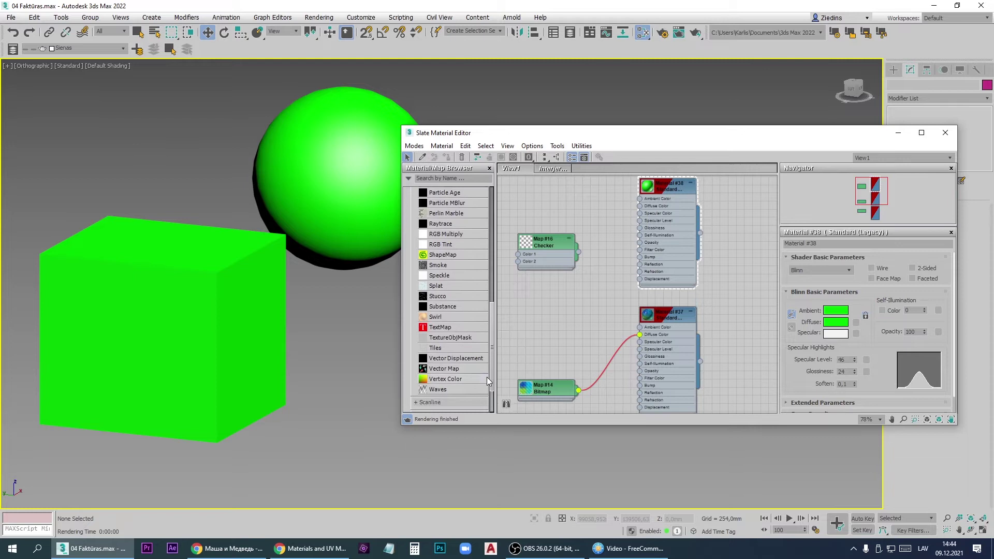
{"action": "left_click", "coordinate": [434, 348]}
{"action": "left_click_drag", "start_coordinate": [538, 315], "coordinate": [558, 292]}
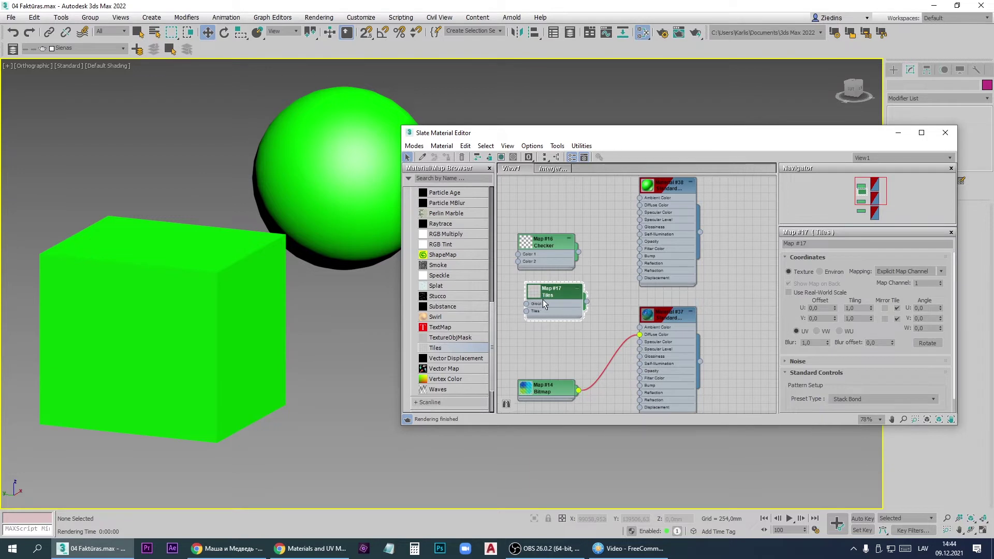
{"action": "left_click_drag", "start_coordinate": [588, 304], "coordinate": [639, 206]}
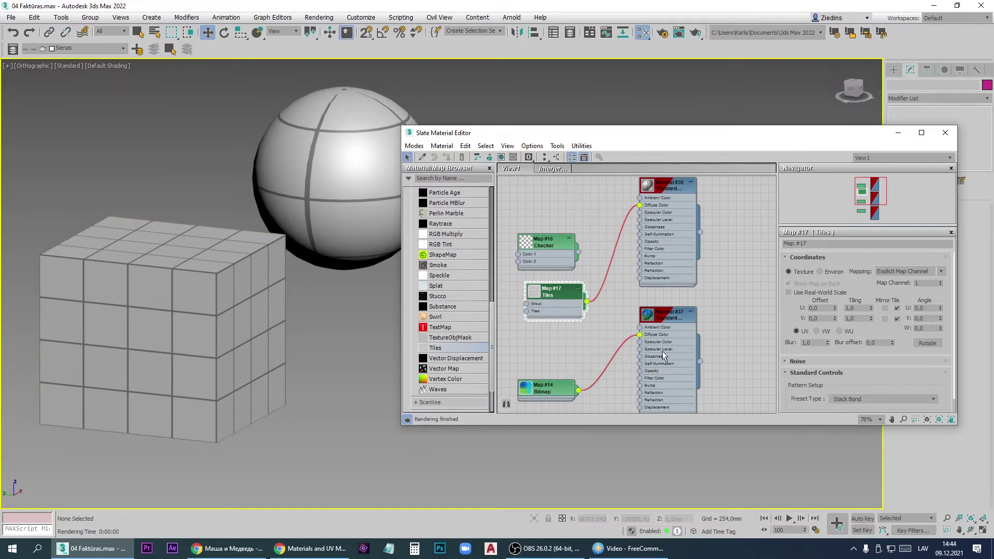
Step: Set the Tiles map's tiling to 5 in U and 7 in V
{"action": "left_click", "coordinate": [860, 308]}
{"action": "left_click_drag", "start_coordinate": [856, 308], "coordinate": [839, 314]}
{"action": "type", "text": "5"}
{"action": "key", "text": "Return"}
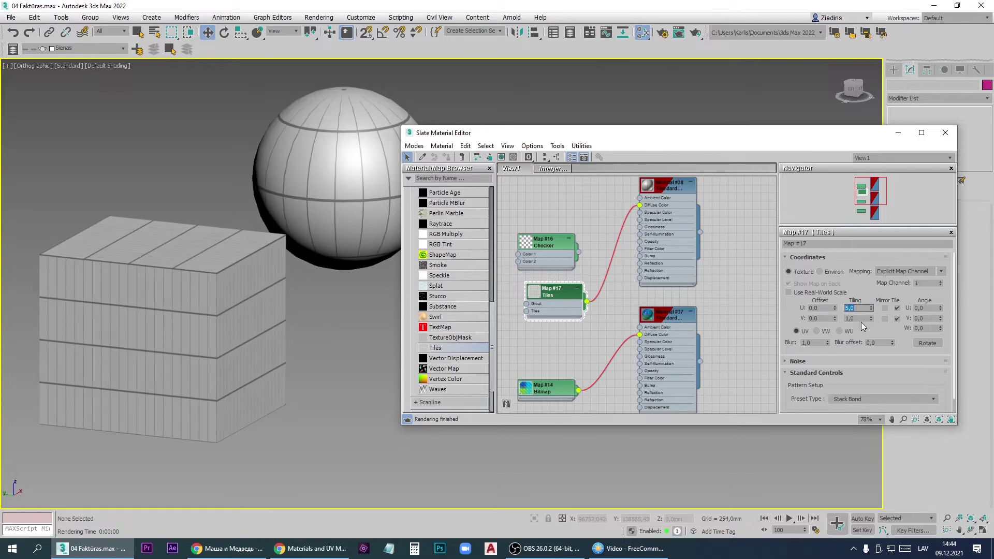
{"action": "key", "text": "Tab"}
{"action": "type", "text": "7"}
{"action": "key", "text": "Return"}
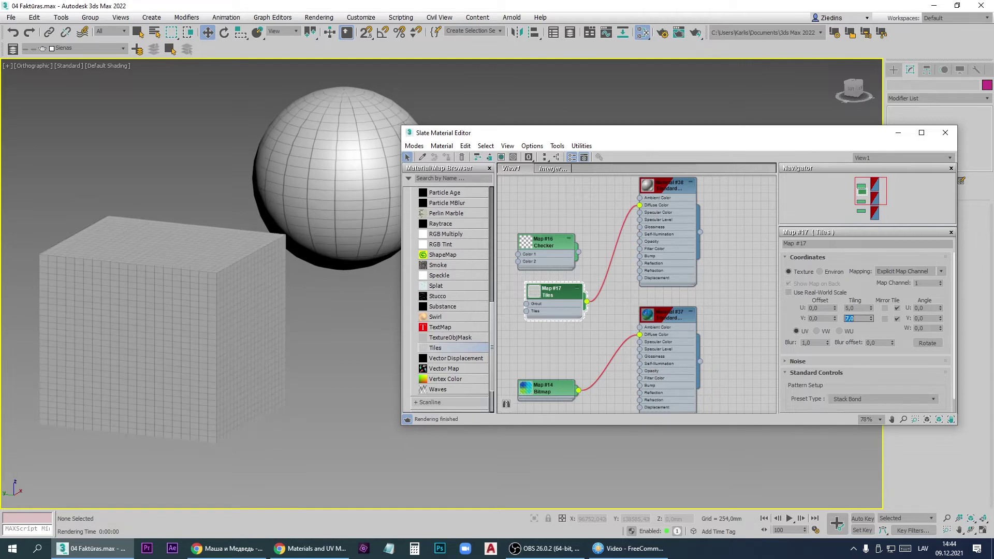
Step: Raise the tile Color Variance to 1.4 in the Tiles map's advanced controls
{"action": "scroll", "coordinate": [200, 284], "scroll_direction": "up", "scroll_amount": 6}
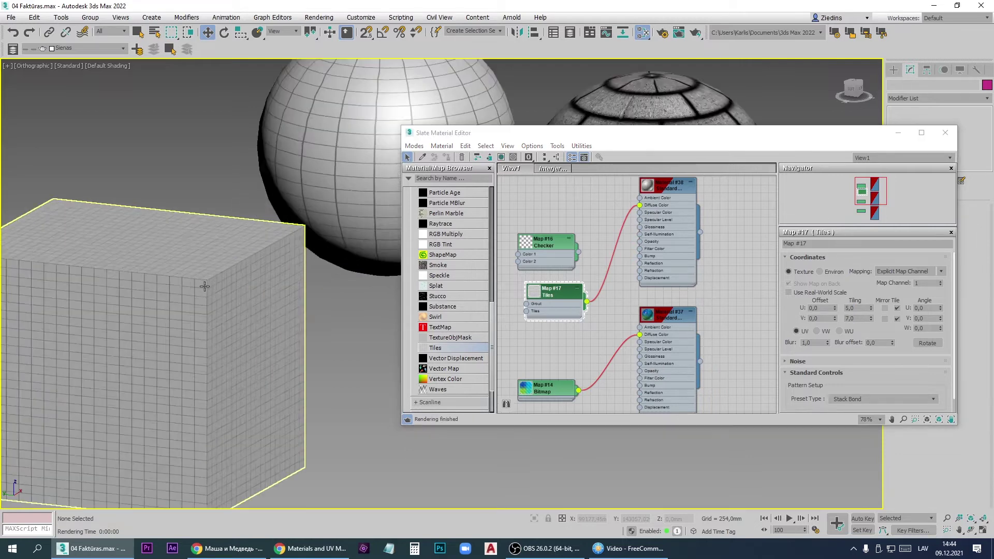
{"action": "middle_click_drag", "start_coordinate": [152, 386], "coordinate": [282, 311], "text": "alt"}
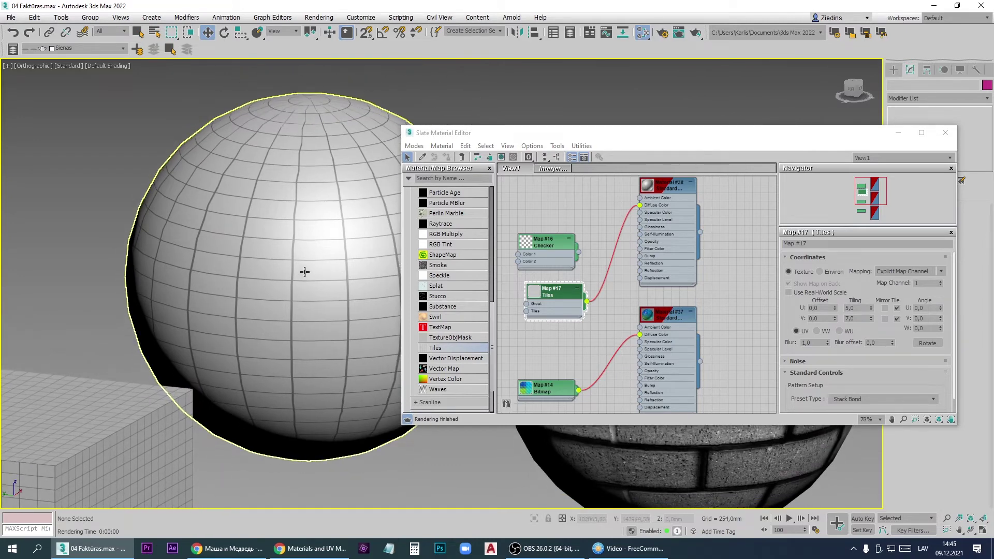
{"action": "middle_click_drag", "start_coordinate": [368, 327], "coordinate": [337, 251], "text": "alt"}
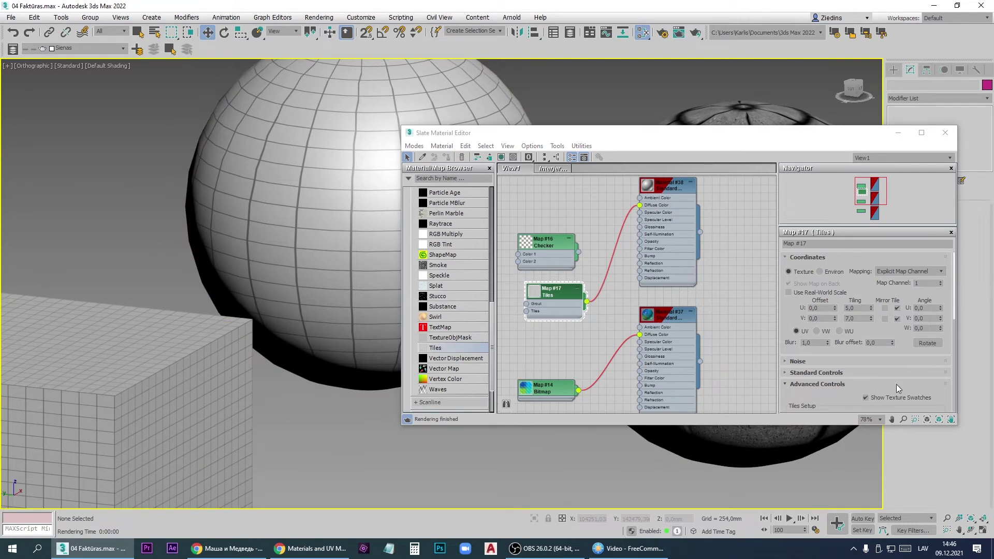
{"action": "scroll", "coordinate": [890, 384], "scroll_direction": "down", "scroll_amount": 4}
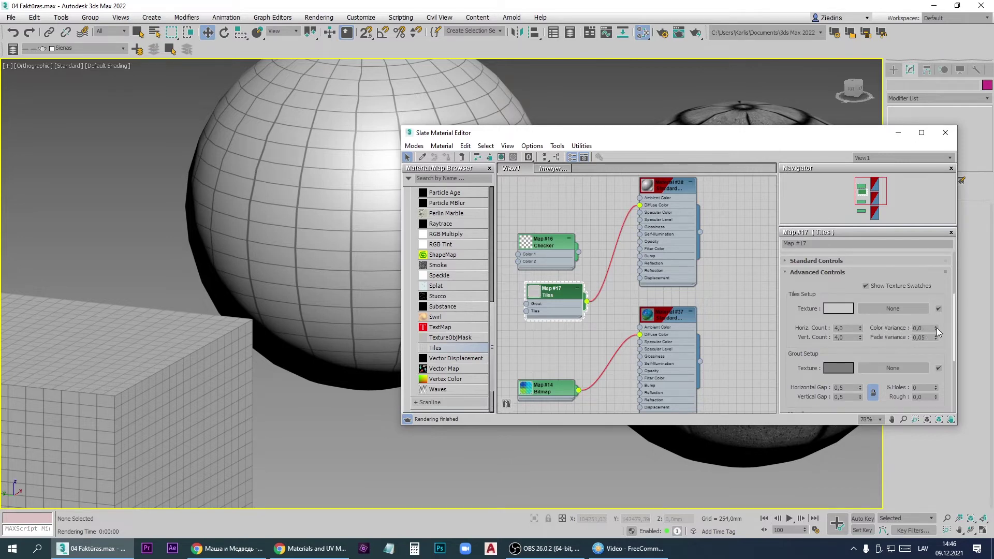
{"action": "left_click_drag", "start_coordinate": [936, 327], "coordinate": [936, 323]}
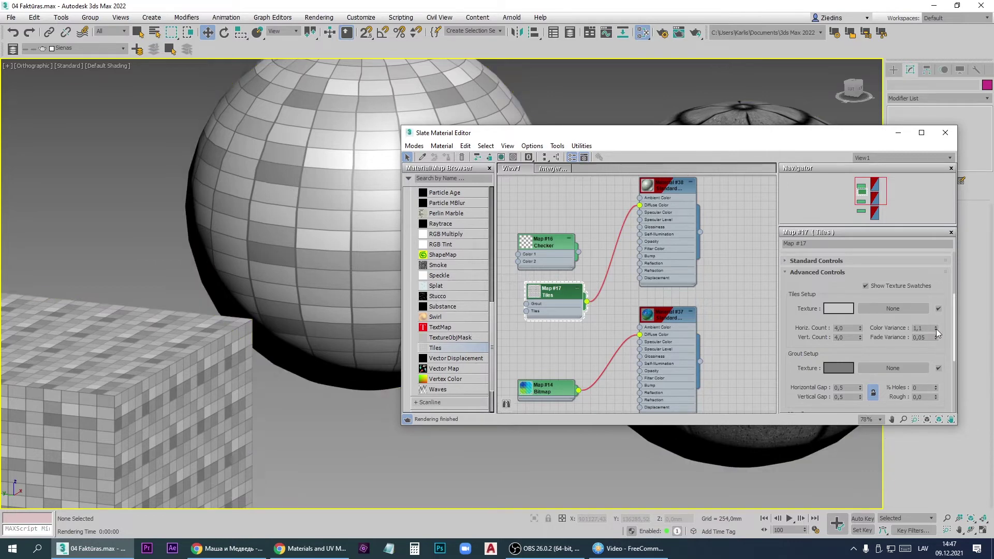
{"action": "mouse_move", "coordinate": [935, 327]}
{"action": "left_mouse_down"}
{"action": "mouse_move", "coordinate": [938, 309]}
{"action": "mouse_move", "coordinate": [934, 326]}
{"action": "left_mouse_up"}
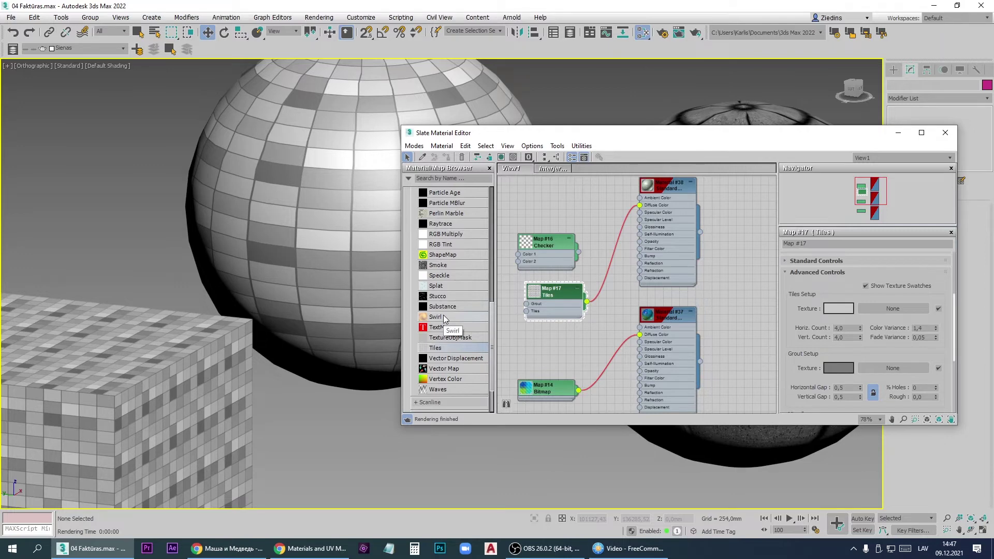
Step: Create a plane about 6022 mm long and 8390 mm wide in front of the box
{"action": "scroll", "coordinate": [309, 256], "scroll_direction": "down", "scroll_amount": 8}
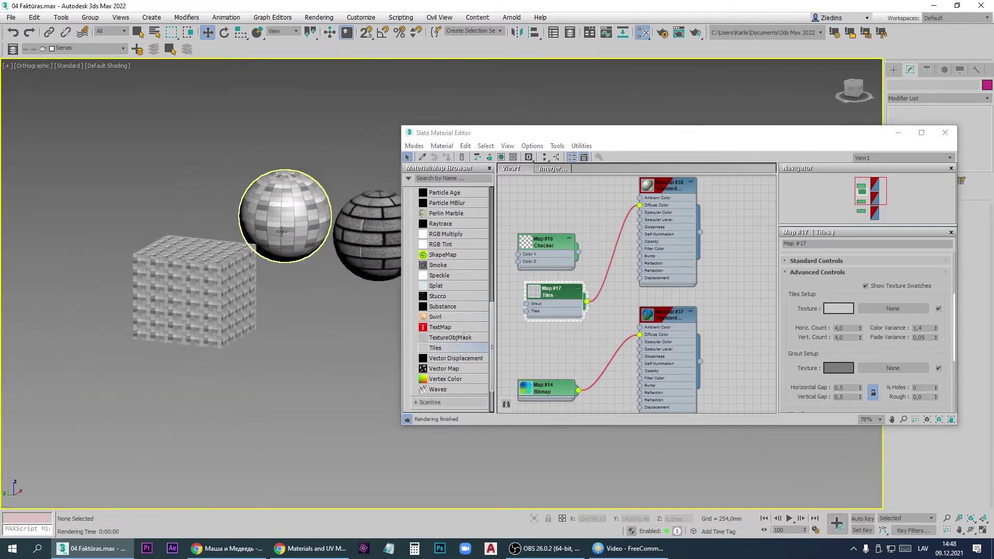
{"action": "middle_click_drag", "start_coordinate": [310, 257], "coordinate": [280, 240]}
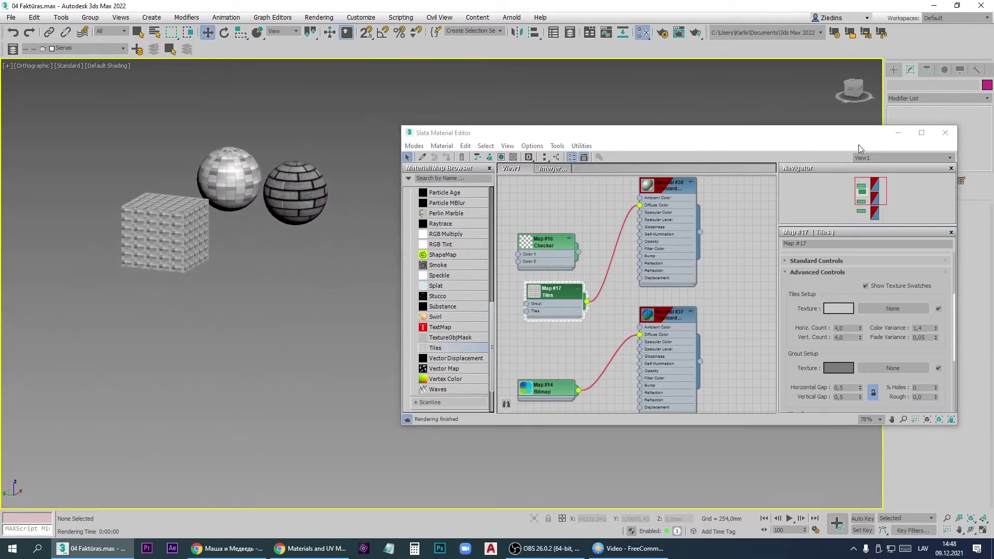
{"action": "left_click_drag", "start_coordinate": [858, 139], "coordinate": [826, 240]}
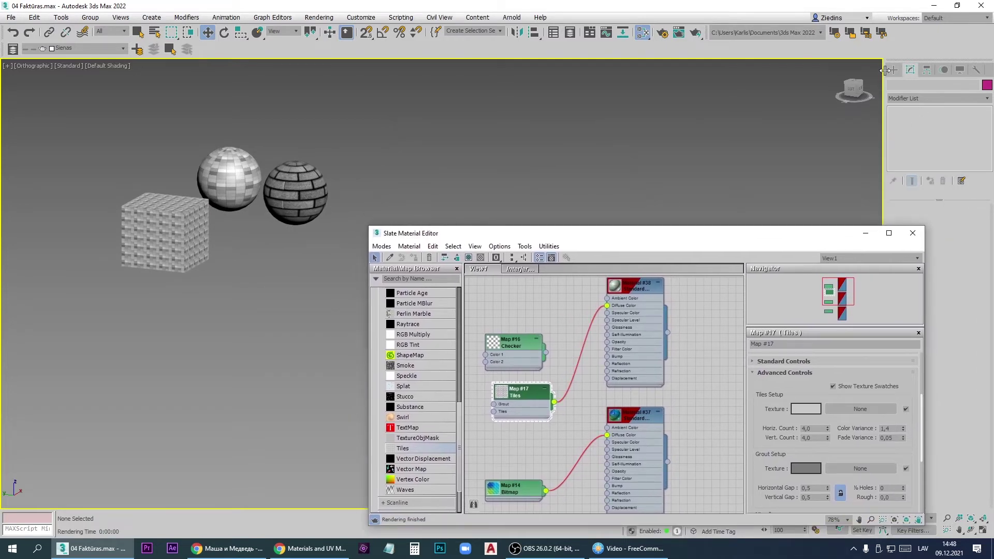
{"action": "left_click", "coordinate": [893, 69]}
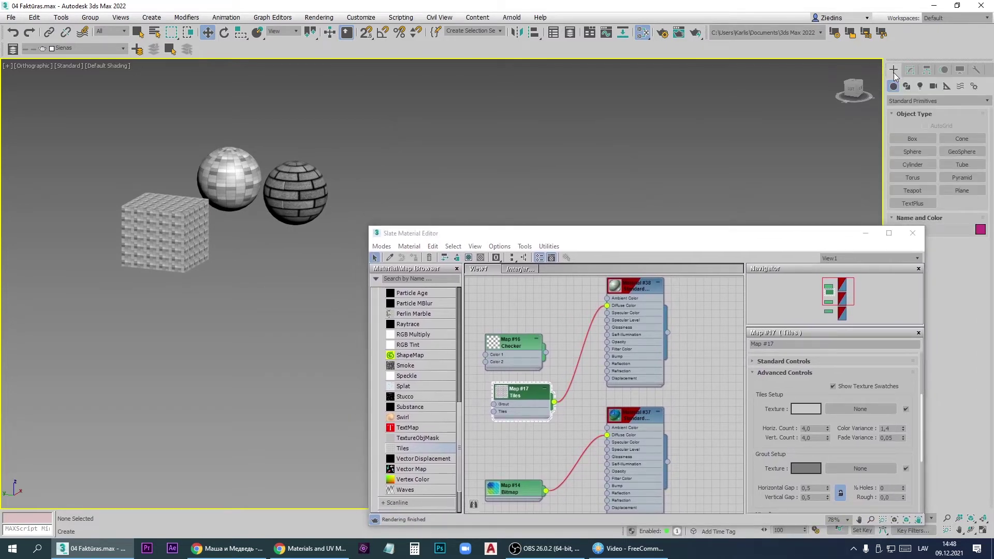
{"action": "left_click", "coordinate": [960, 191]}
{"action": "left_click_drag", "start_coordinate": [178, 340], "coordinate": [221, 388]}
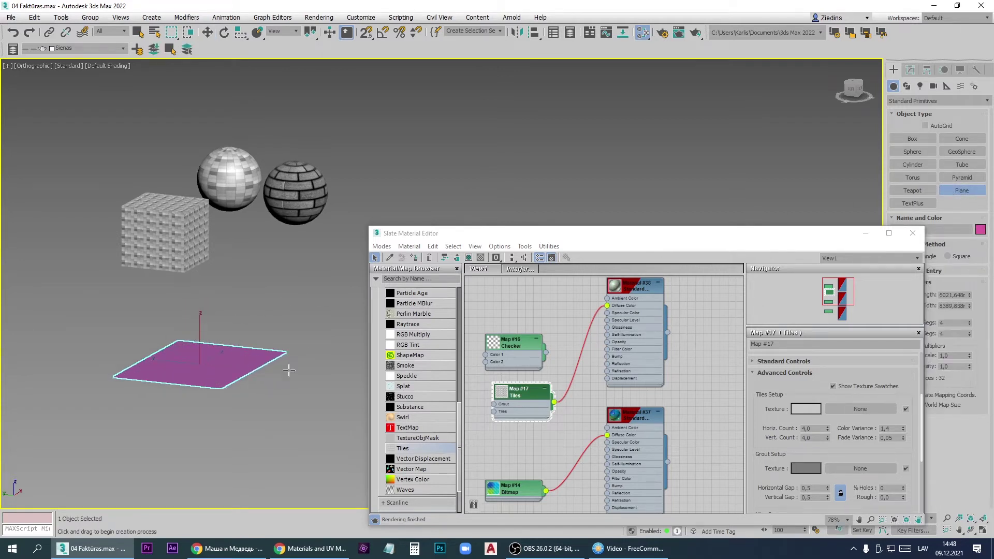
Step: Assign Material #38 to the new plane
{"action": "scroll", "coordinate": [286, 351], "scroll_direction": "up", "scroll_amount": 2}
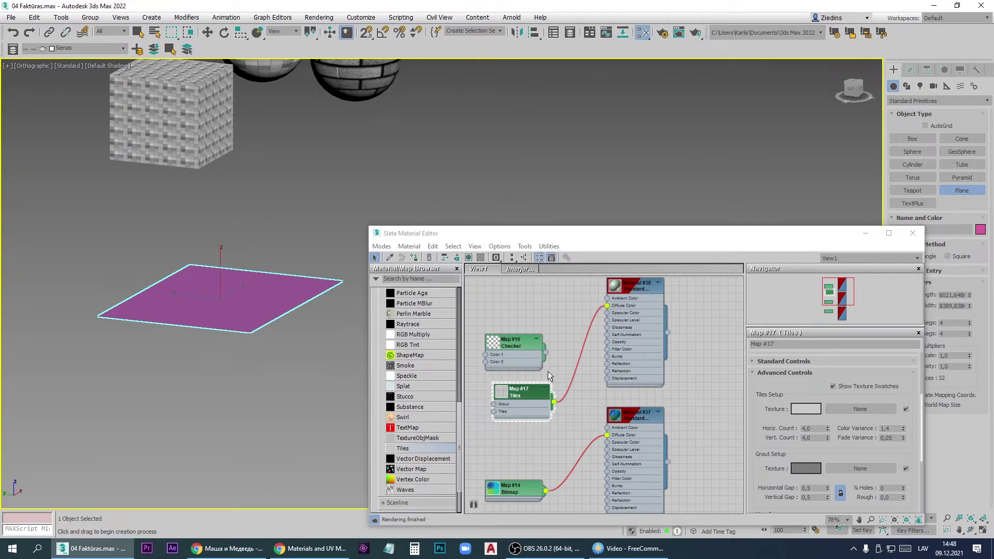
{"action": "left_click", "coordinate": [631, 303]}
{"action": "left_click", "coordinate": [414, 257]}
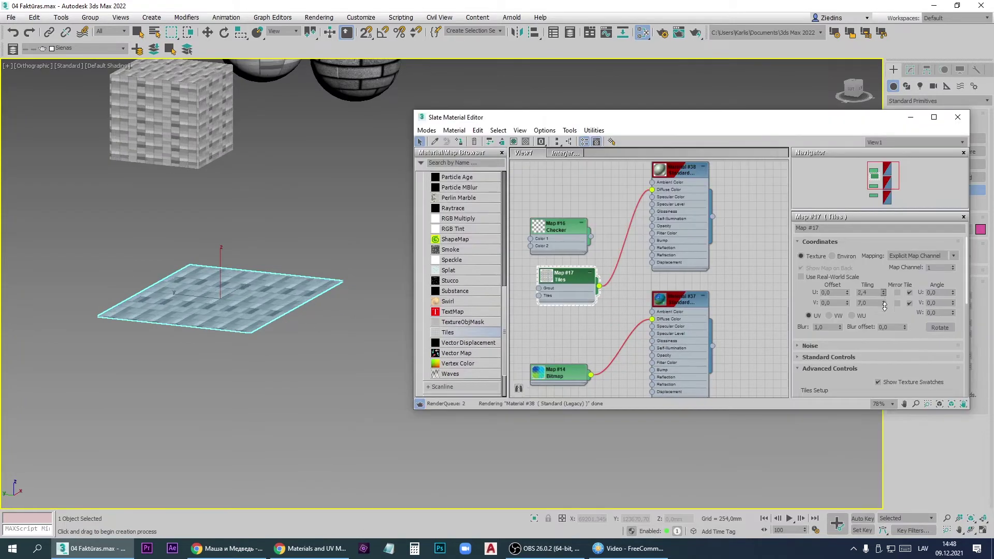
Step: Reduce the Tiles map's tiling to U 2.5 and V 1.1, frame the plane and close the material editor
{"action": "left_click_drag", "start_coordinate": [883, 303], "coordinate": [883, 327]}
{"action": "key", "text": "z"}
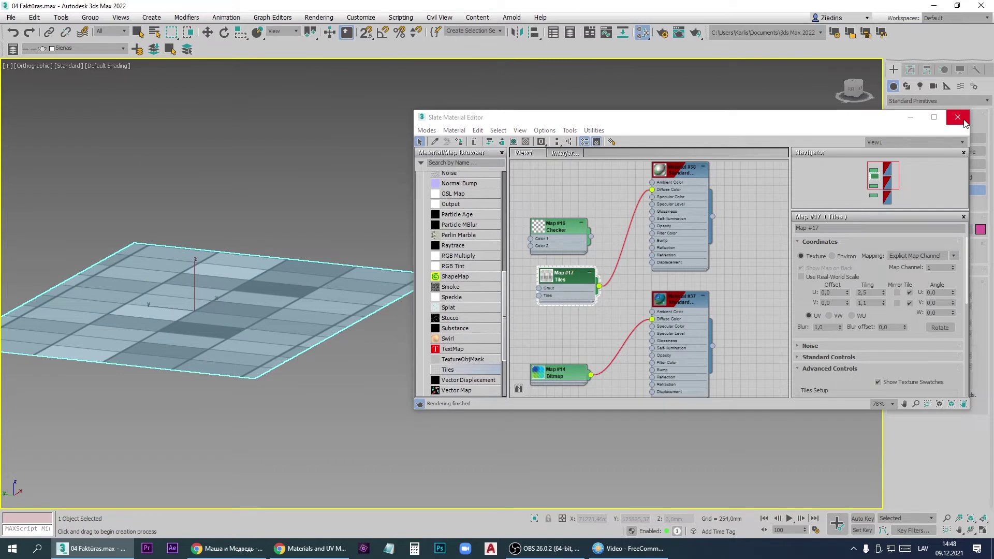
{"action": "left_click", "coordinate": [963, 120]}
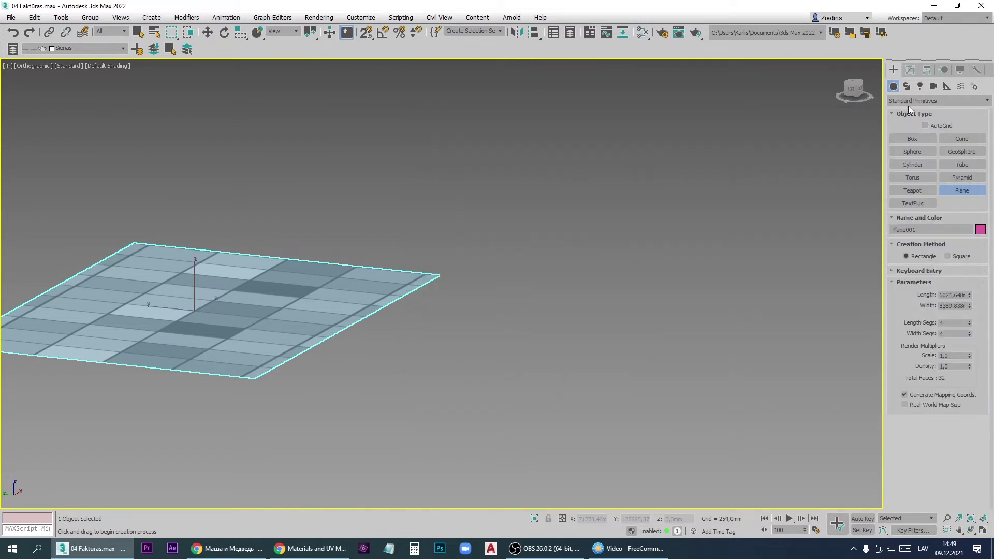
Step: Add a UVW Map modifier to the plane
{"action": "left_click", "coordinate": [910, 71]}
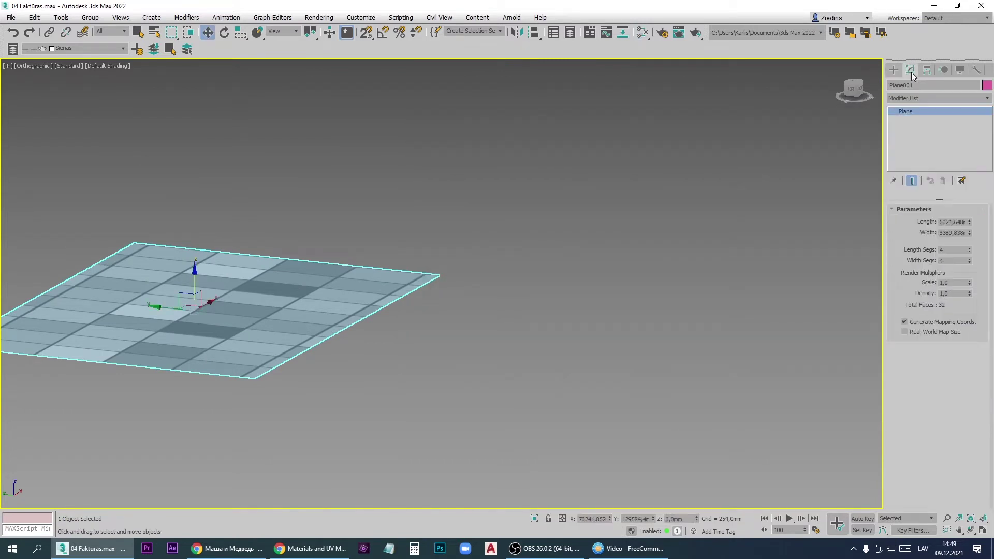
{"action": "left_click", "coordinate": [929, 99]}
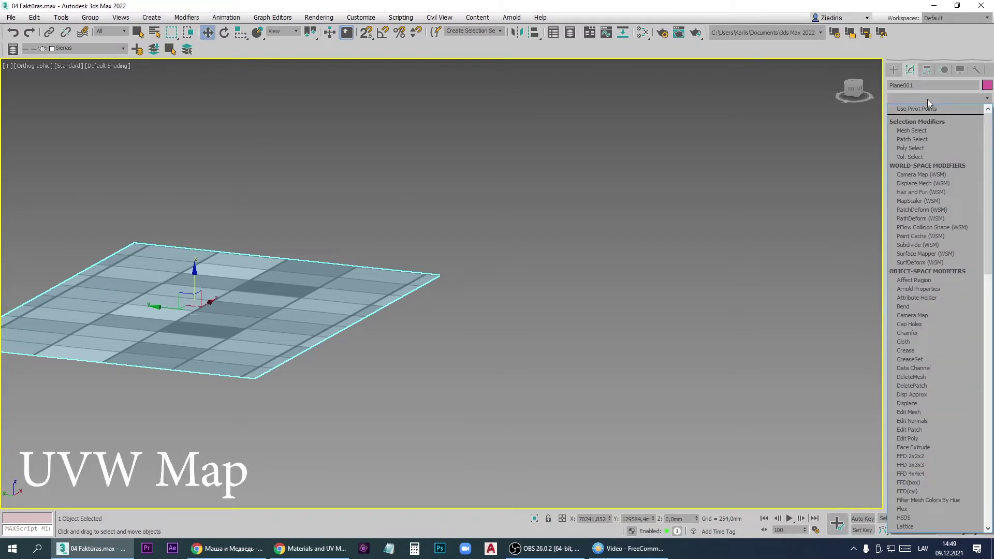
{"action": "key", "text": "u"}
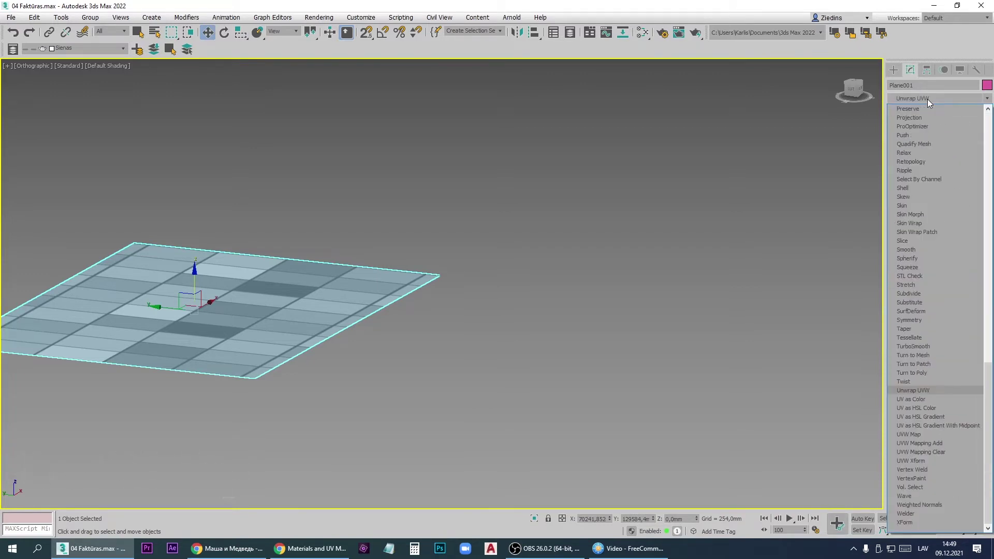
{"action": "left_click", "coordinate": [921, 436]}
Step: Increase the length of the plane's planar UVW mapping to about 6684 mm
{"action": "middle_click_drag", "start_coordinate": [271, 272], "coordinate": [421, 270]}
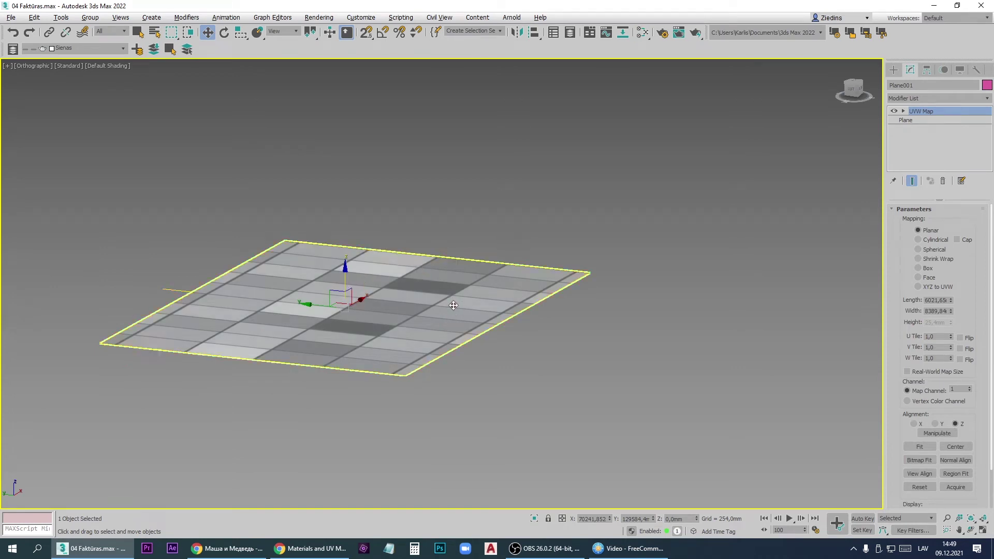
{"action": "middle_click_drag", "start_coordinate": [452, 307], "coordinate": [429, 323], "text": "alt"}
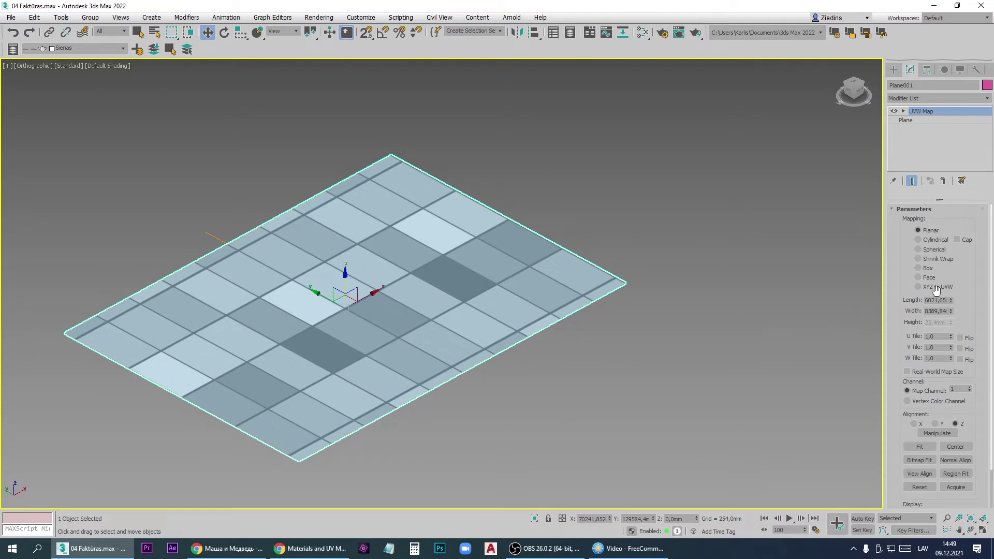
{"action": "left_click_drag", "start_coordinate": [951, 300], "coordinate": [949, 291]}
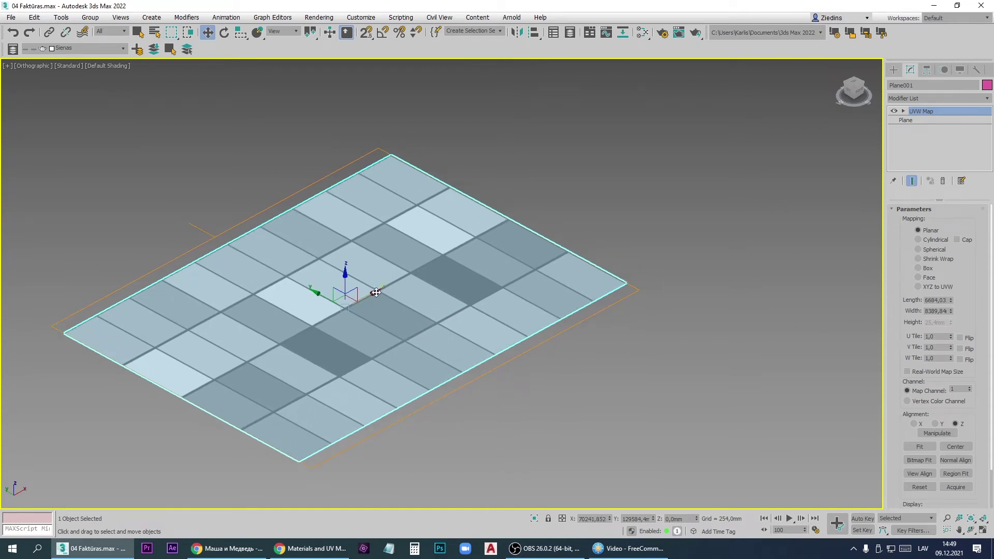
Step: Try moving the whole plane along the X axis and undo the move
{"action": "left_click_drag", "start_coordinate": [374, 290], "coordinate": [479, 252]}
{"action": "key", "text": "ctrl+z"}
{"action": "key", "text": "ctrl+z"}
Step: Select the UVW Map's Gizmo sub-object and move it along the X axis to about X 73602 mm
{"action": "left_click", "coordinate": [904, 111]}
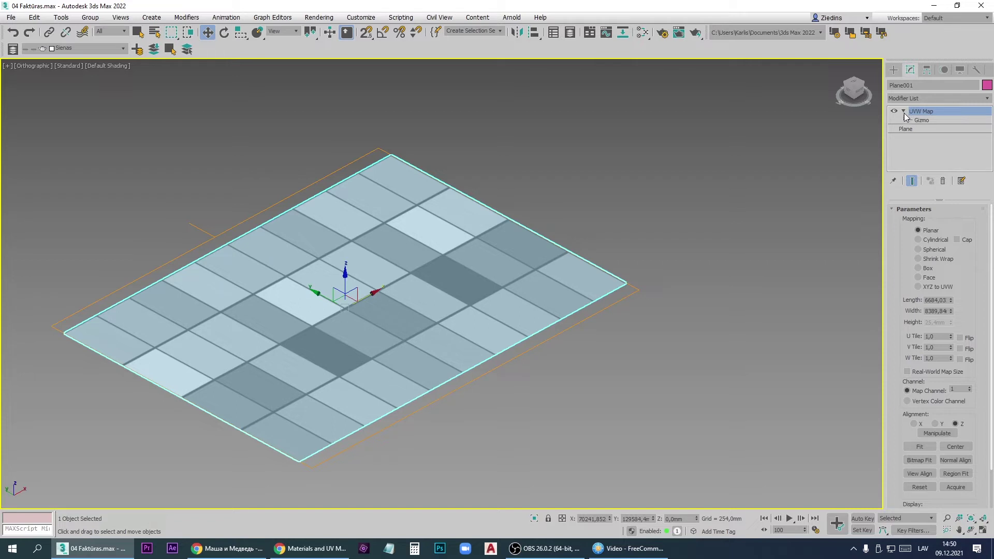
{"action": "left_click", "coordinate": [922, 121]}
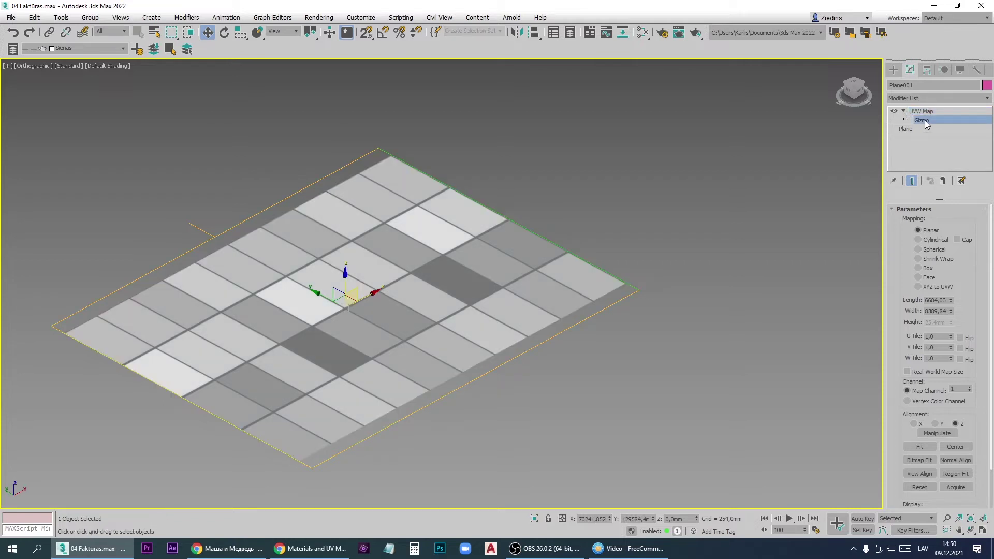
{"action": "left_click_drag", "start_coordinate": [374, 294], "coordinate": [506, 248]}
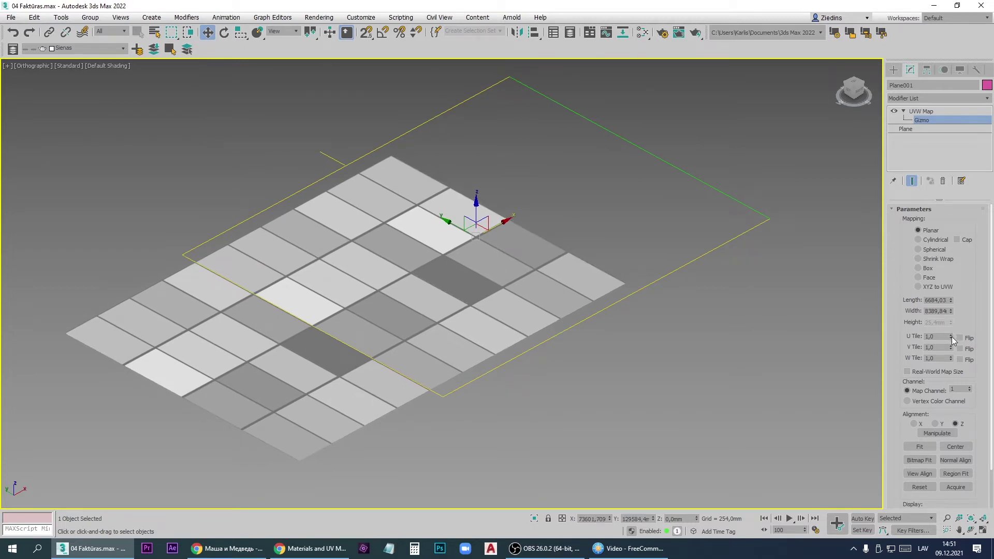
Step: Set the UVW Map's tiling on the plane to U Tile 1,17 and V Tile 0,77
{"action": "left_click_drag", "start_coordinate": [951, 336], "coordinate": [952, 357]}
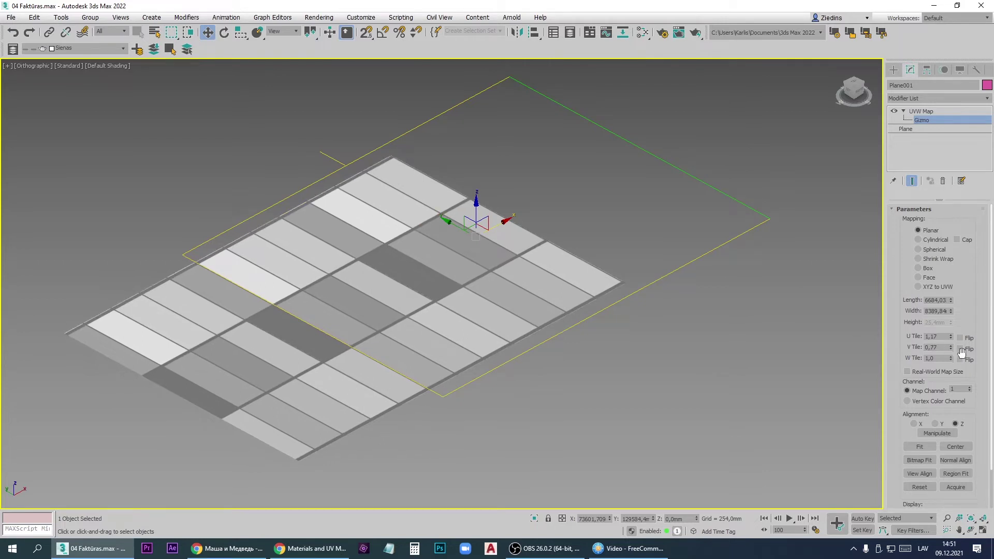
Step: Rotate the UVW Map gizmo of the plane by exactly 45 degrees about the Z axis
{"action": "left_click", "coordinate": [224, 33]}
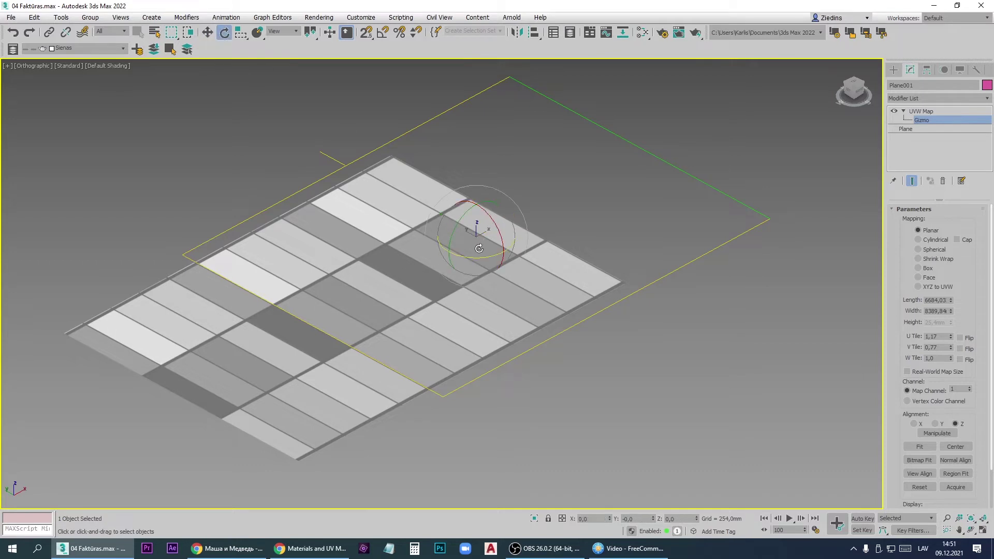
{"action": "left_click_drag", "start_coordinate": [472, 258], "coordinate": [524, 254]}
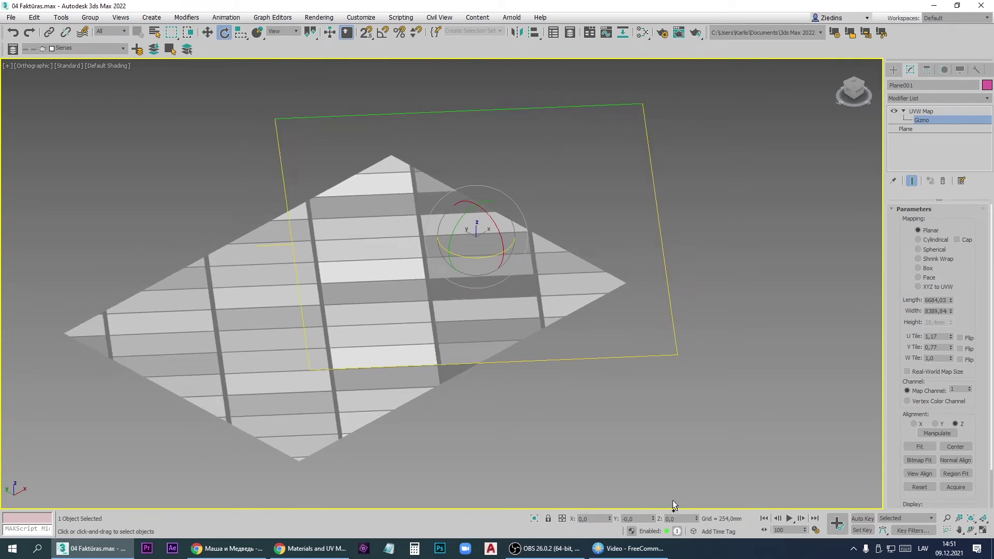
{"action": "key", "text": "ctrl+z"}
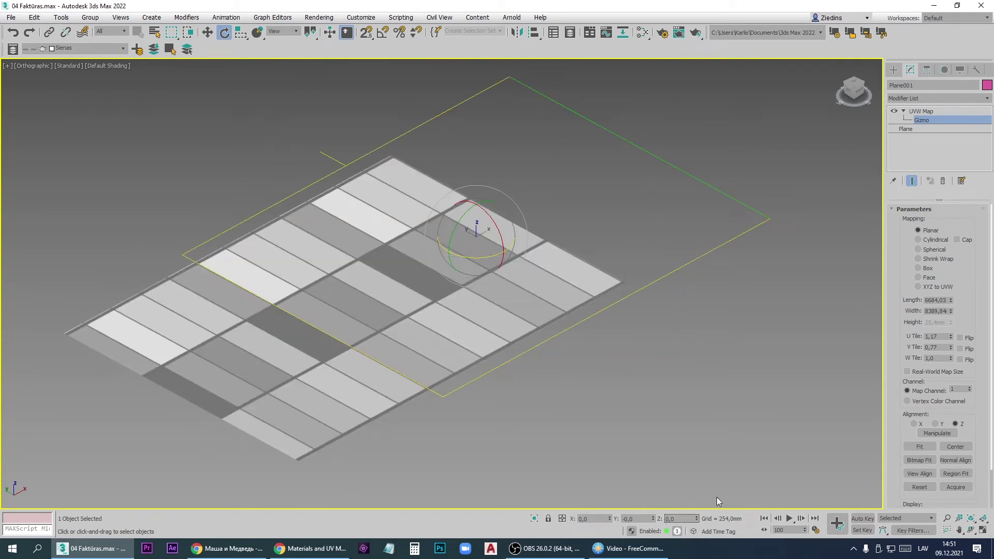
{"action": "left_click", "coordinate": [669, 519]}
{"action": "type", "text": "45"}
{"action": "key", "text": "Return"}
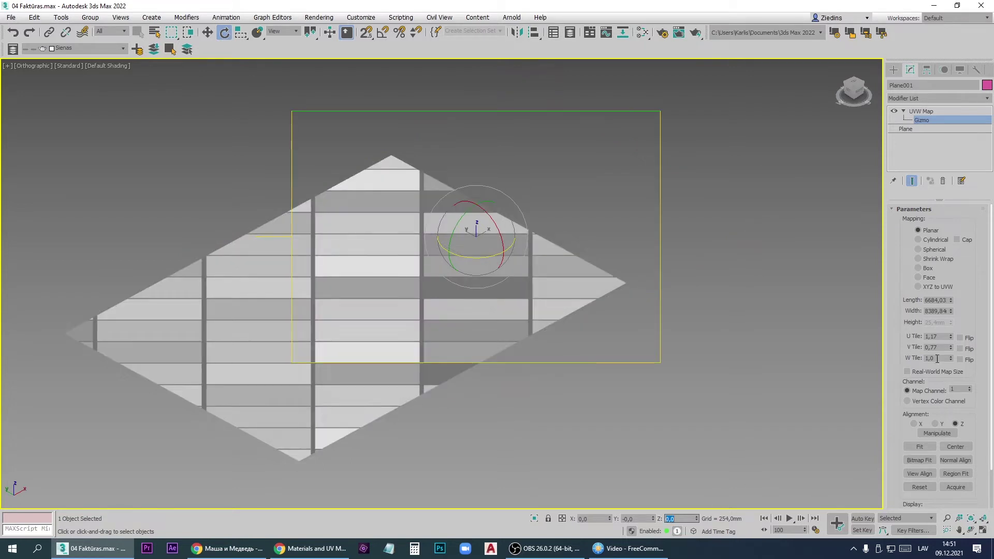
Step: Resize the planar mapping to about 2473 mm long and 15270 mm wide, then leave gizmo editing and deselect the plane
{"action": "left_click_drag", "start_coordinate": [950, 300], "coordinate": [943, 269]}
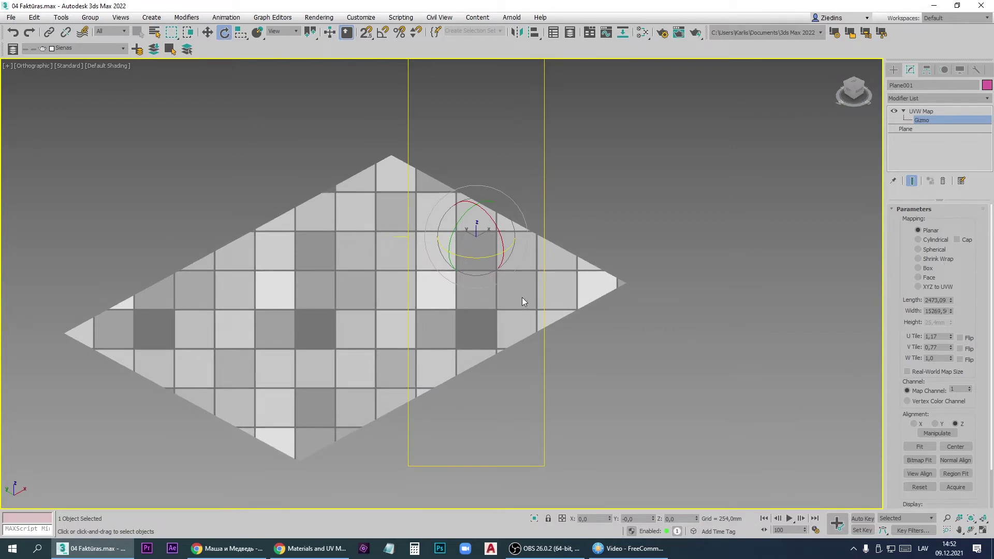
{"action": "left_click", "coordinate": [924, 120]}
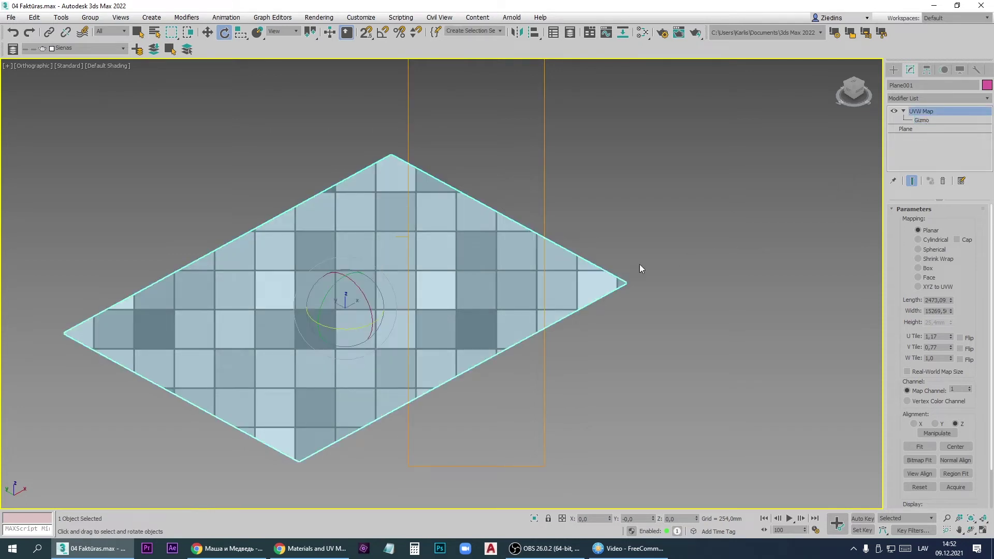
{"action": "left_click", "coordinate": [666, 238]}
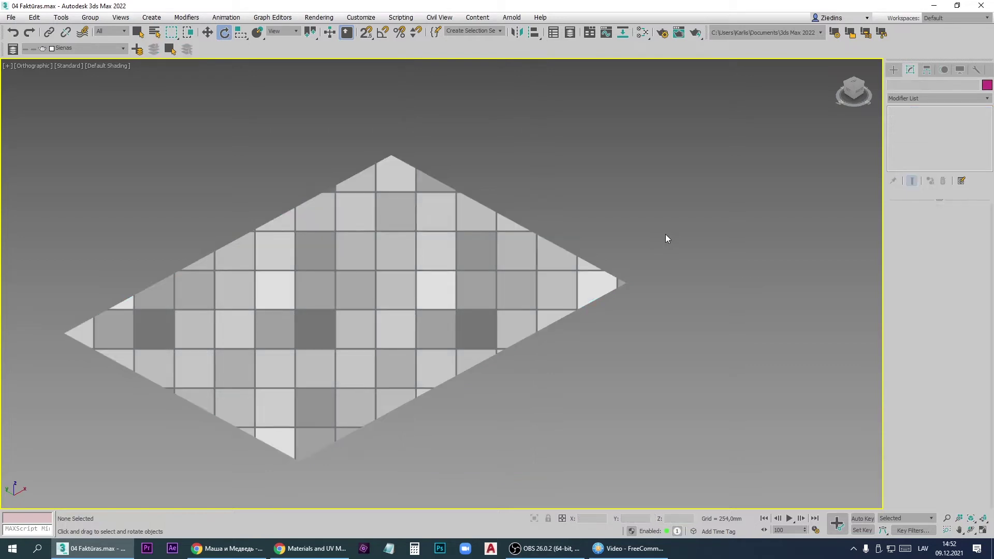
Step: Create a second plane about 3930 mm long and 5441 mm wide beside the tiled plane
{"action": "scroll", "coordinate": [666, 237], "scroll_direction": "down", "scroll_amount": 3}
{"action": "left_click", "coordinate": [893, 69]}
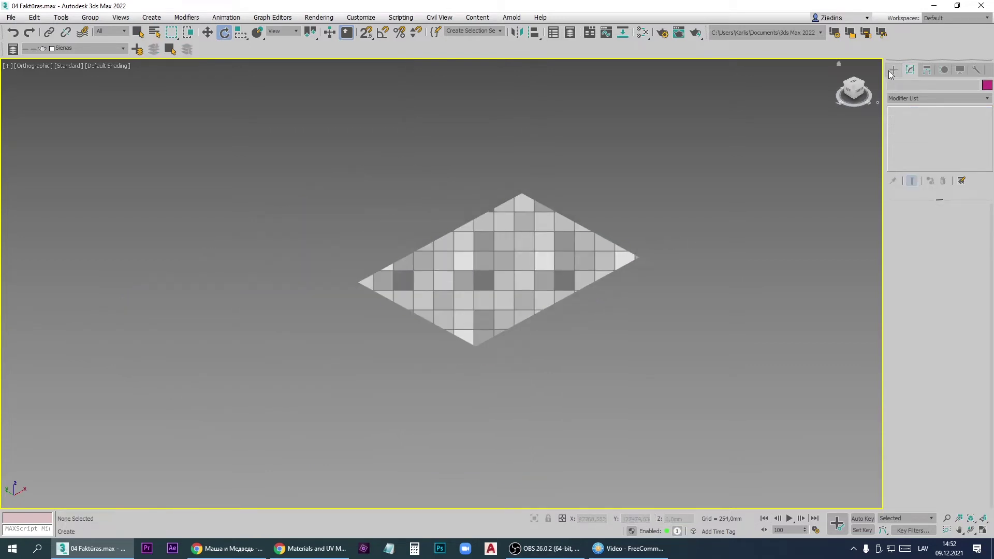
{"action": "left_click", "coordinate": [964, 190]}
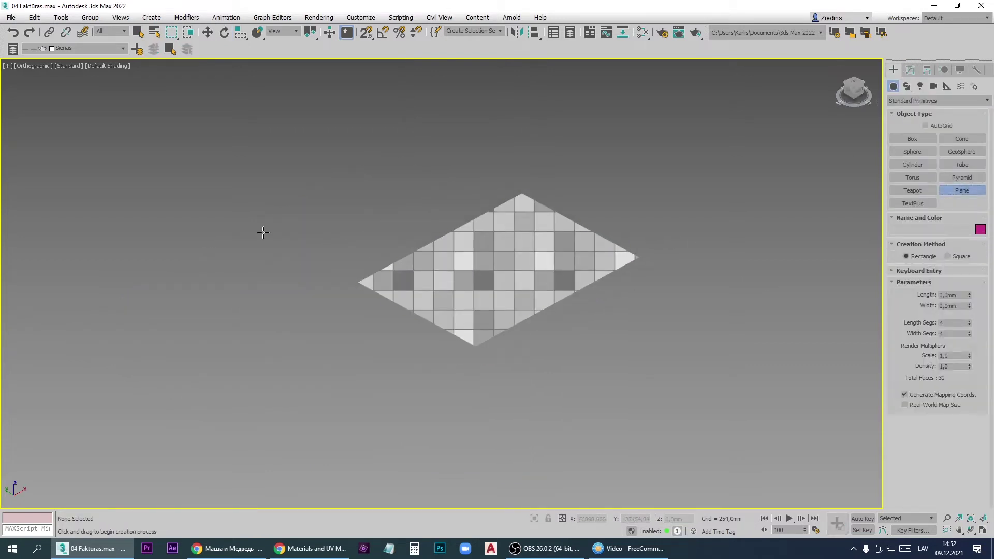
{"action": "left_click_drag", "start_coordinate": [202, 221], "coordinate": [386, 206]}
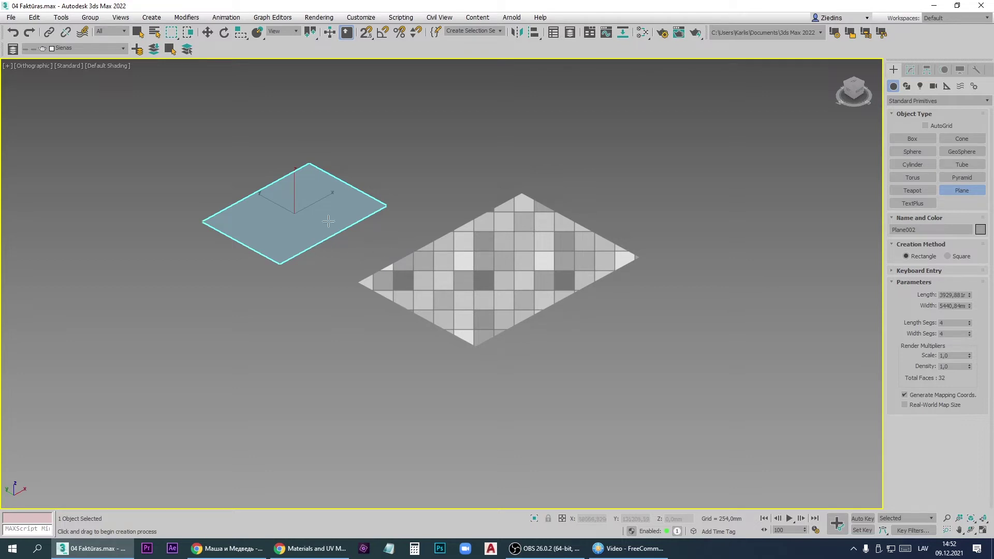
Step: Move the new plane close to the long edge of the tiled plane, at about X 69644 mm and Y 135300 mm
{"action": "left_click", "coordinate": [207, 32]}
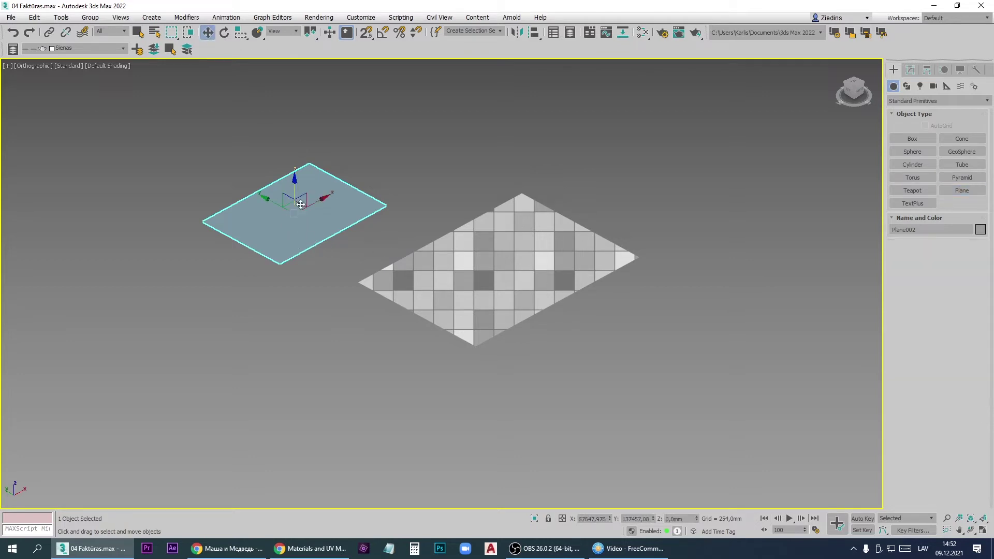
{"action": "left_click_drag", "start_coordinate": [295, 231], "coordinate": [332, 230]}
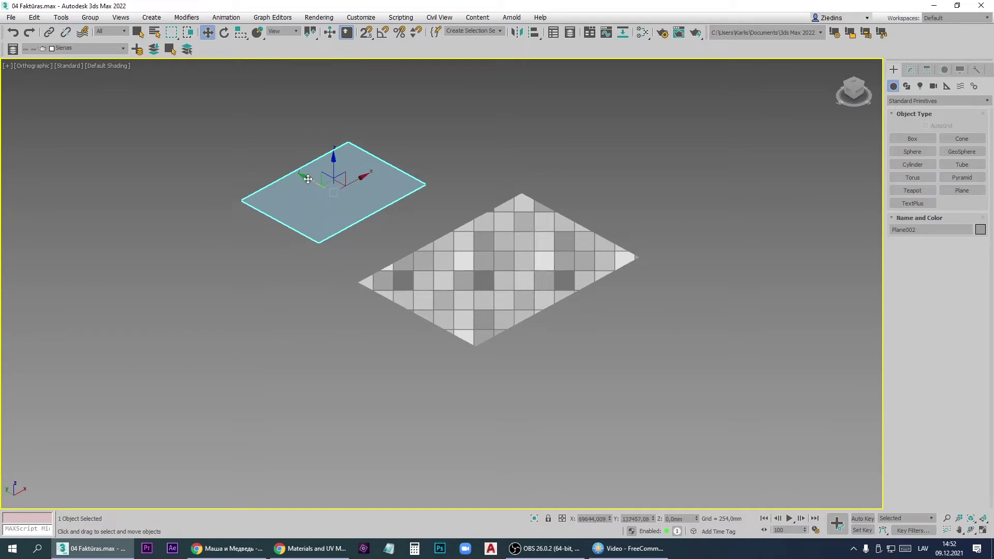
{"action": "left_click_drag", "start_coordinate": [308, 179], "coordinate": [357, 223]}
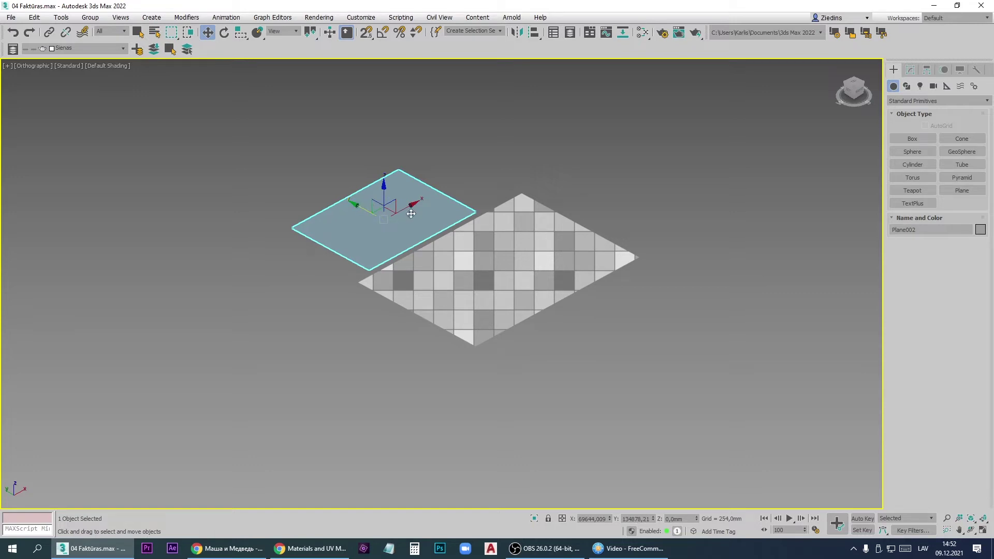
{"action": "left_click_drag", "start_coordinate": [359, 205], "coordinate": [351, 201]}
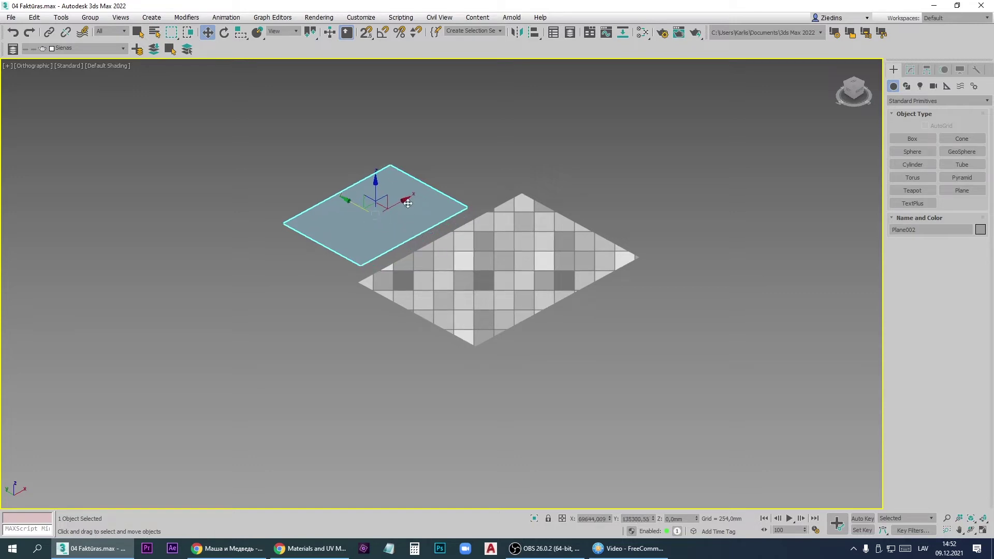
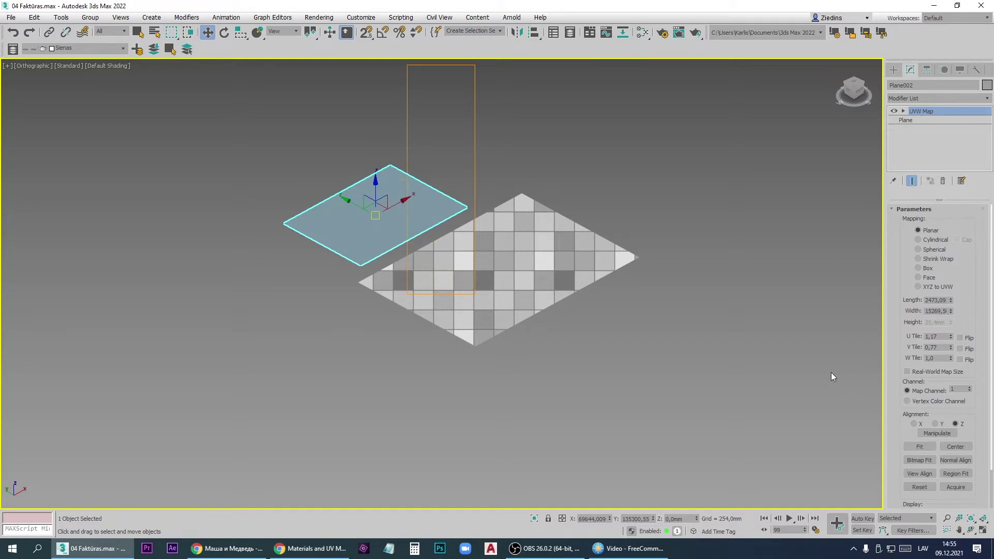
Step: Assign the material with the Tiles diffuse map to the selected smaller plane and close the Slate Material Editor
{"action": "key", "text": "m"}
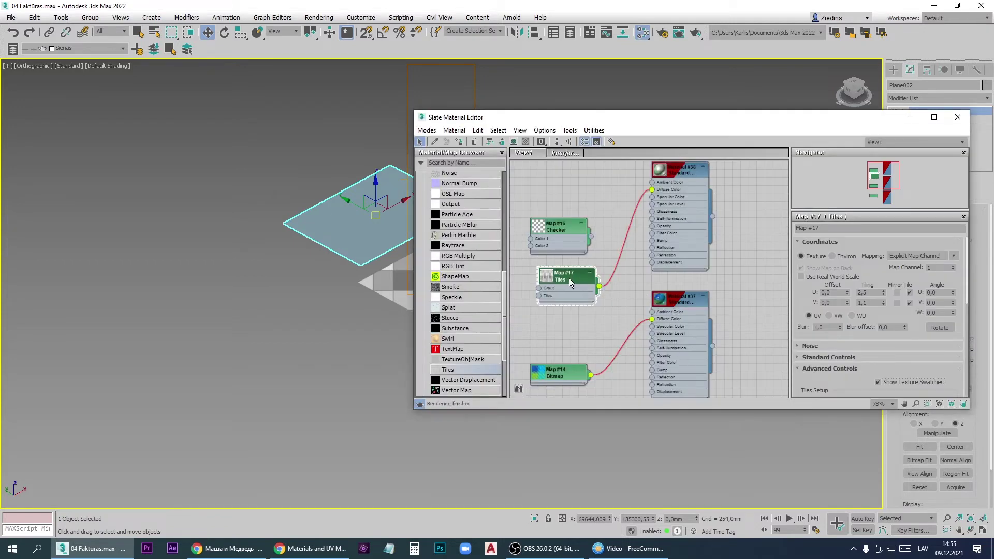
{"action": "left_click", "coordinate": [458, 141]}
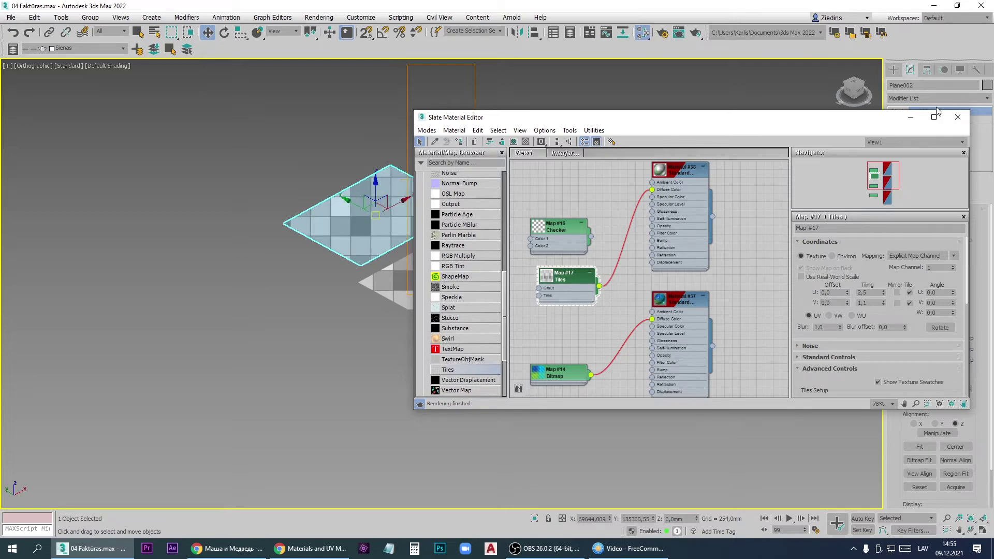
{"action": "left_click", "coordinate": [958, 117]}
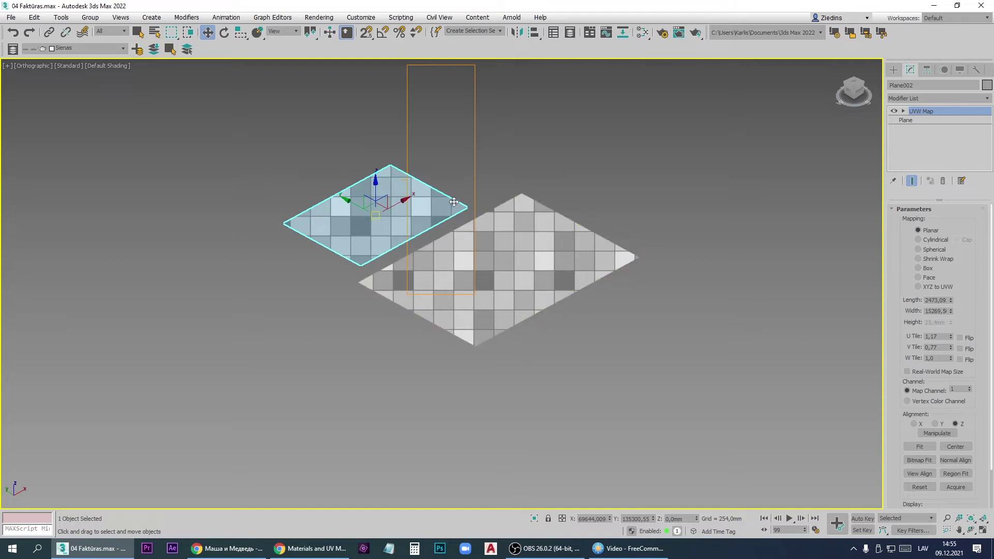
Step: Acquire the UVW mapping from the larger plane onto the smaller one with the Acquire Absolute option
{"action": "left_click", "coordinate": [957, 486]}
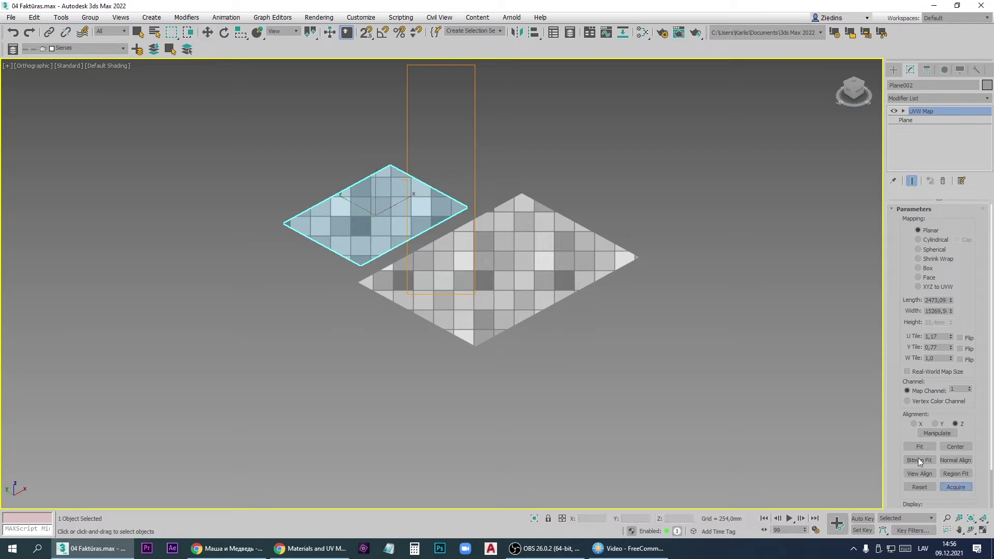
{"action": "left_click", "coordinate": [546, 249]}
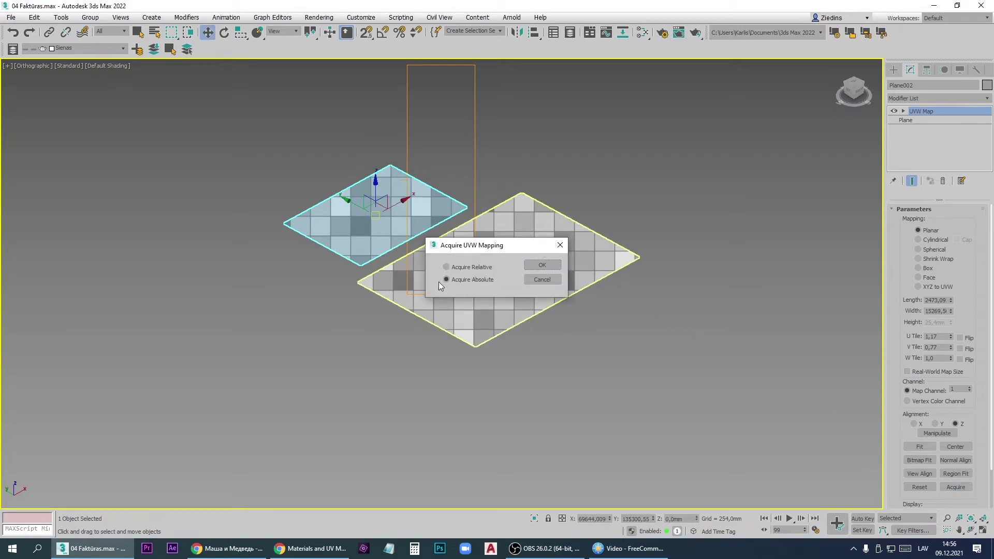
{"action": "left_click", "coordinate": [542, 265]}
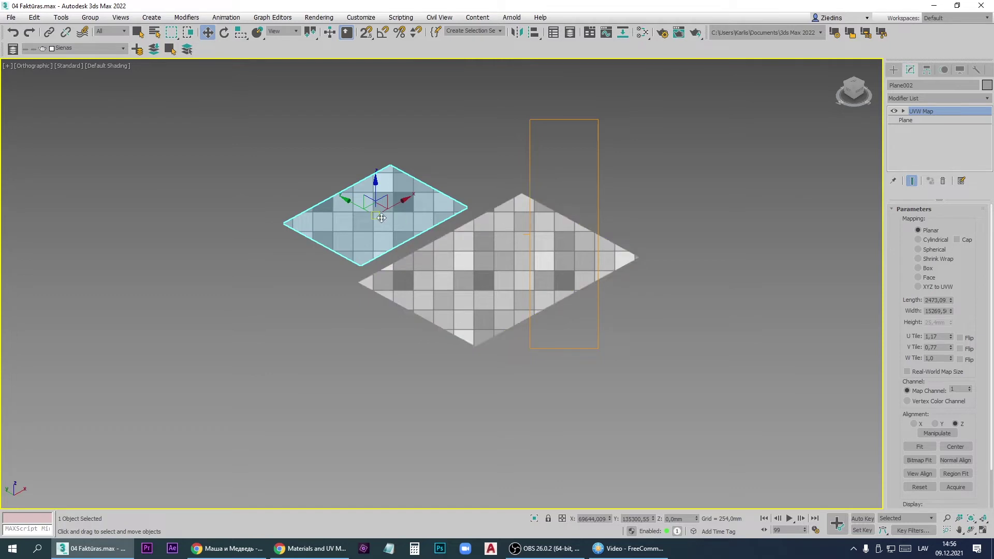
Step: Move the smaller plane against the larger one, to about X 68638 mm and Y 134740 mm, and reacquire the larger plane's mapping
{"action": "left_click_drag", "start_coordinate": [403, 208], "coordinate": [341, 231]}
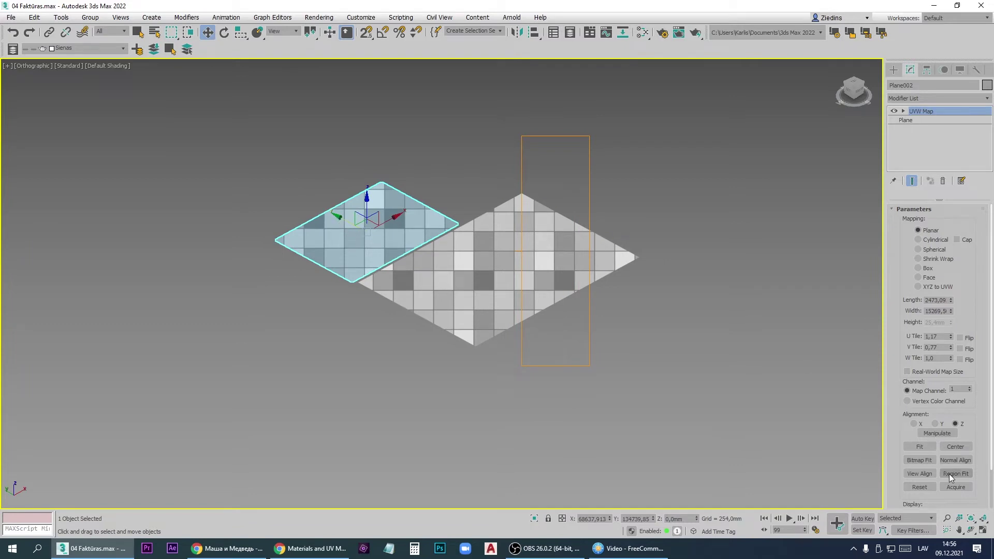
{"action": "left_click", "coordinate": [954, 487]}
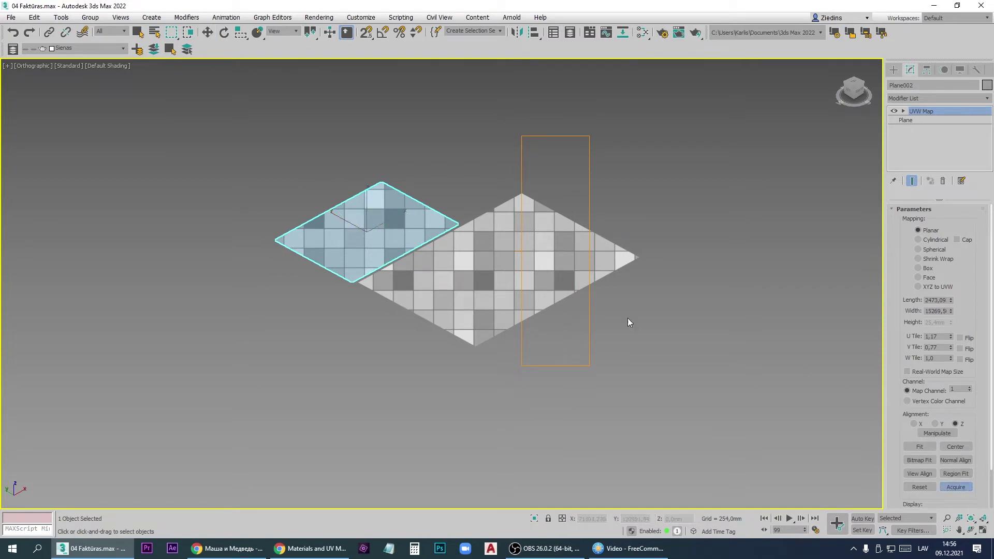
{"action": "left_click", "coordinate": [488, 247]}
{"action": "left_click", "coordinate": [541, 264]}
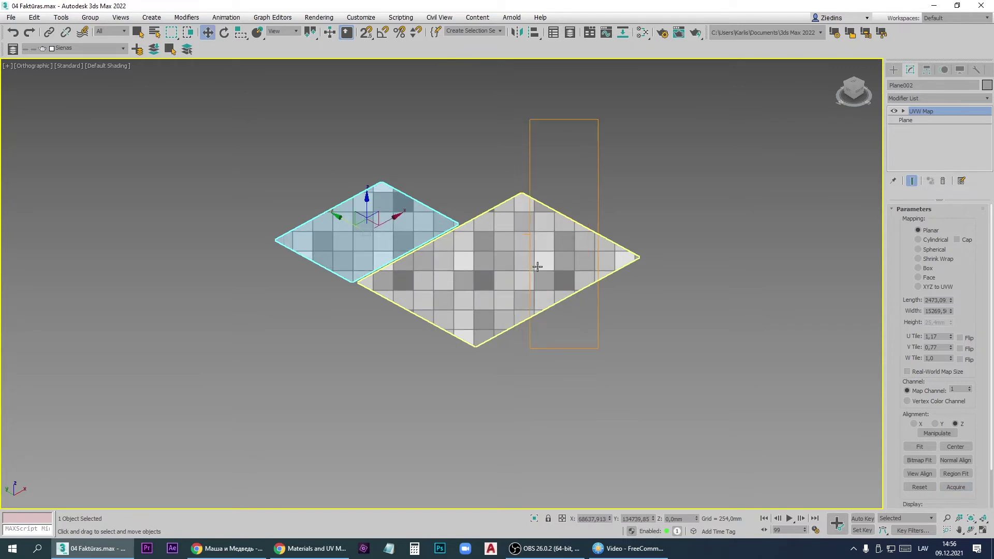
{"action": "left_click", "coordinate": [464, 189]}
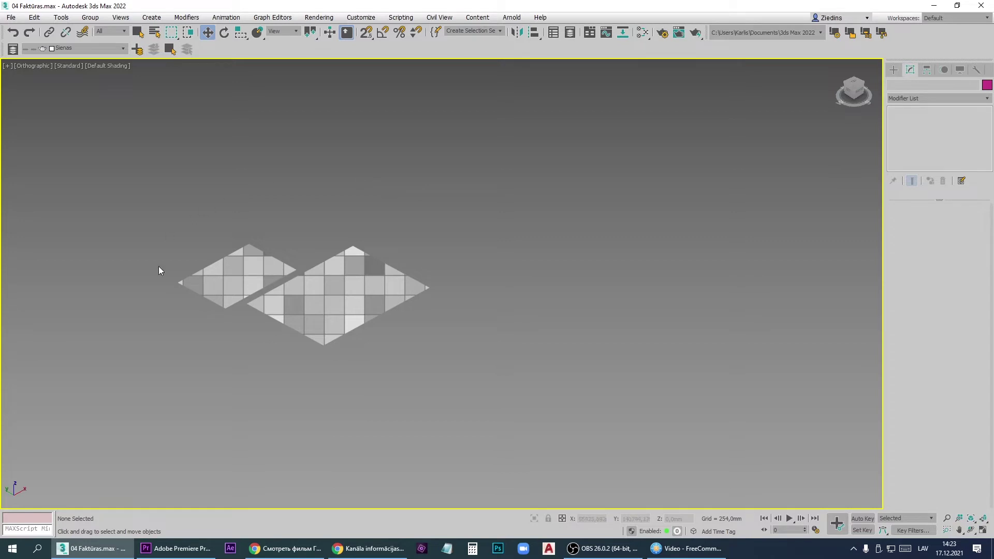
Step: Delete the connection between the Tiles map and the Diffuse Color slot of Material #38 in the Slate Material Editor
{"action": "scroll", "coordinate": [388, 355], "scroll_direction": "down", "scroll_amount": 5}
{"action": "scroll", "coordinate": [477, 266], "scroll_direction": "up", "scroll_amount": 3}
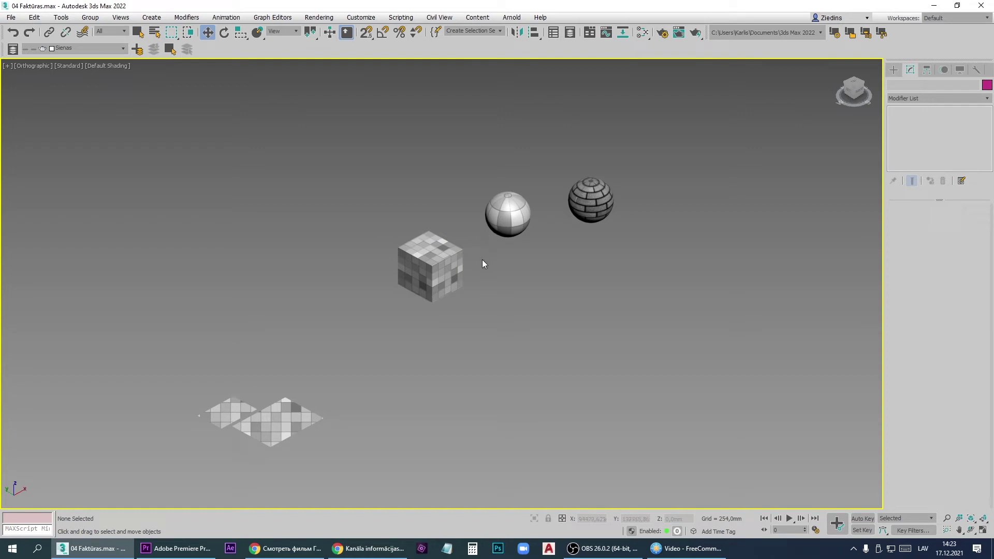
{"action": "middle_click_drag", "start_coordinate": [470, 272], "coordinate": [389, 216]}
{"action": "key", "text": "m"}
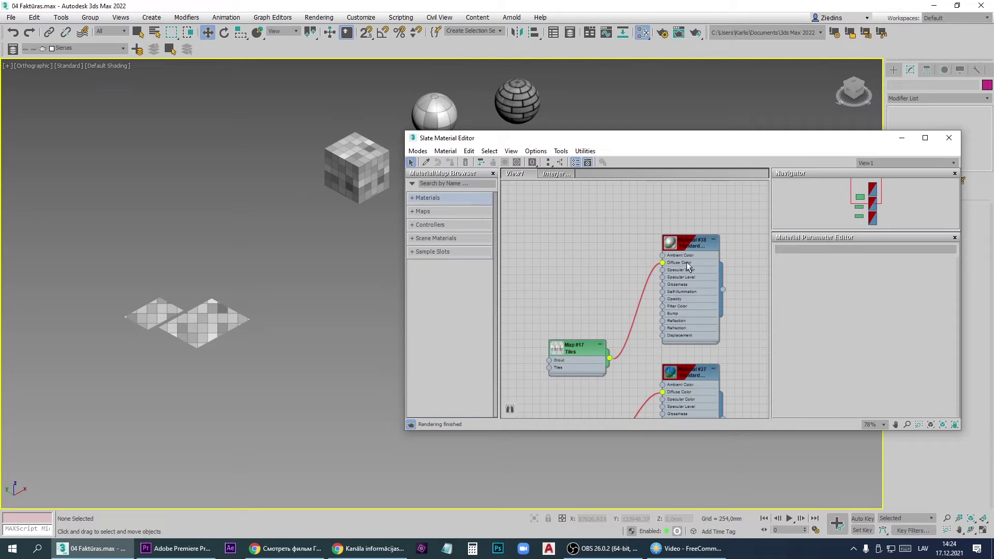
{"action": "scroll", "coordinate": [686, 303], "scroll_direction": "up", "scroll_amount": 4}
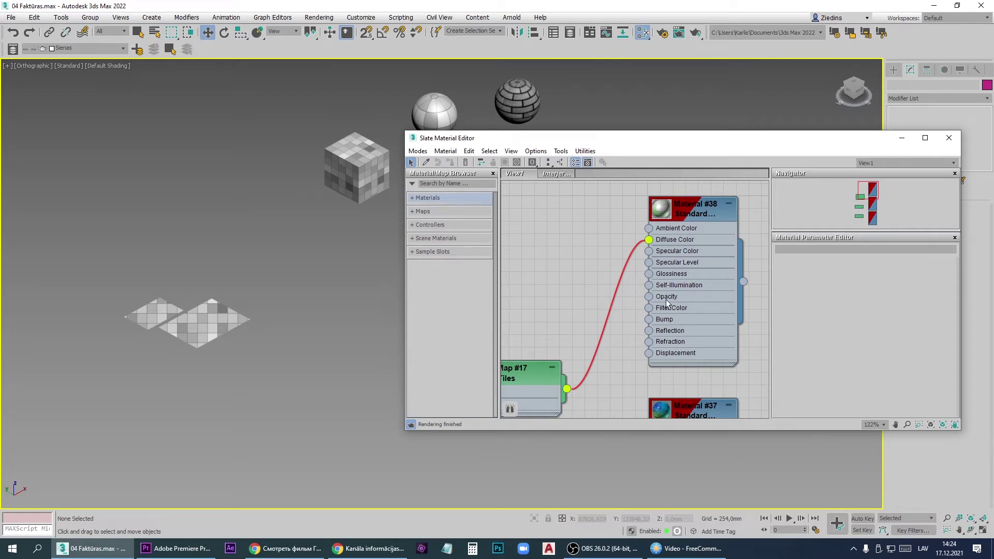
{"action": "scroll", "coordinate": [670, 267], "scroll_direction": "down", "scroll_amount": 4}
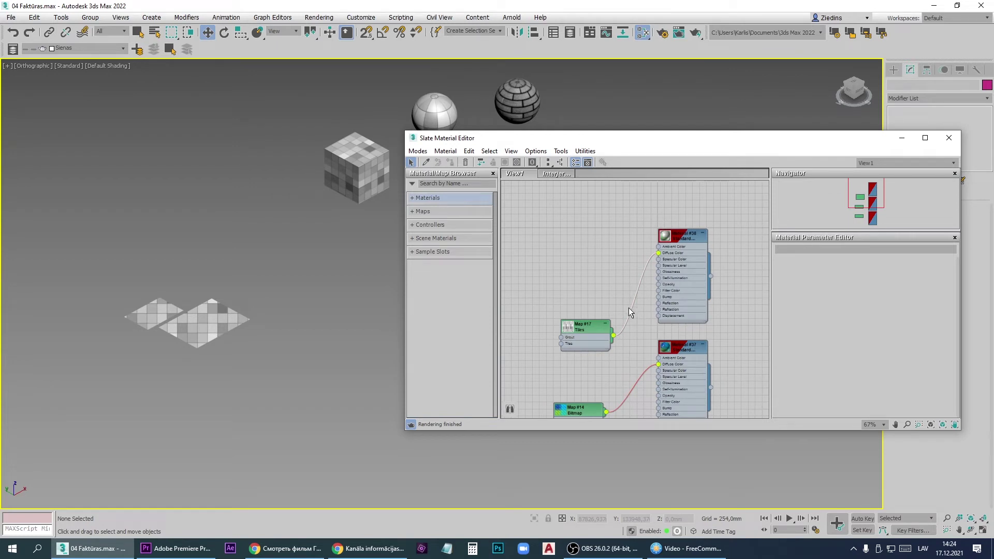
{"action": "key", "text": "Delete"}
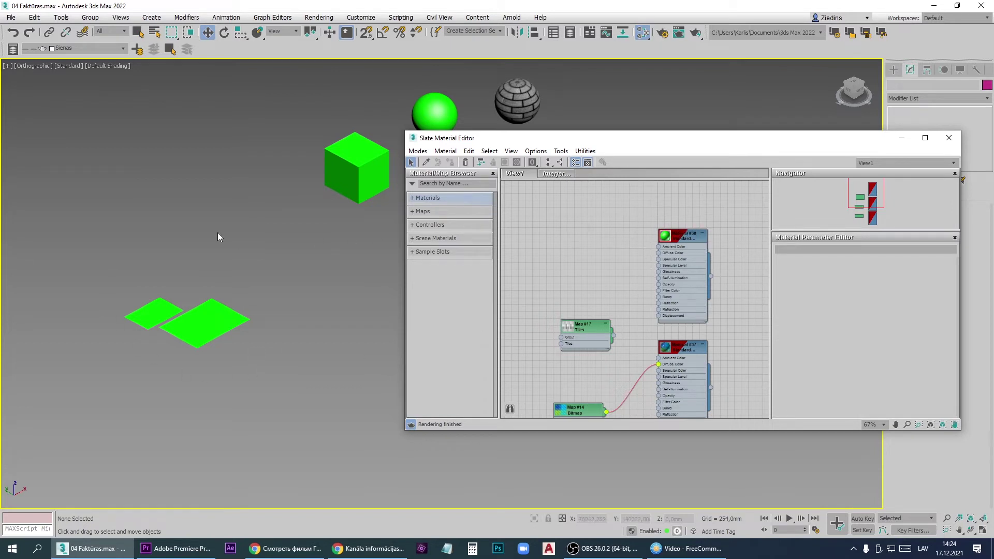
Step: Add a Bitmap map beside Material #38, loading Metals.Ornamental Metals.Plate.Mesh.cutout.jpg from the D: drive's 3D\Maps\Siets folder
{"action": "left_click", "coordinate": [416, 212]}
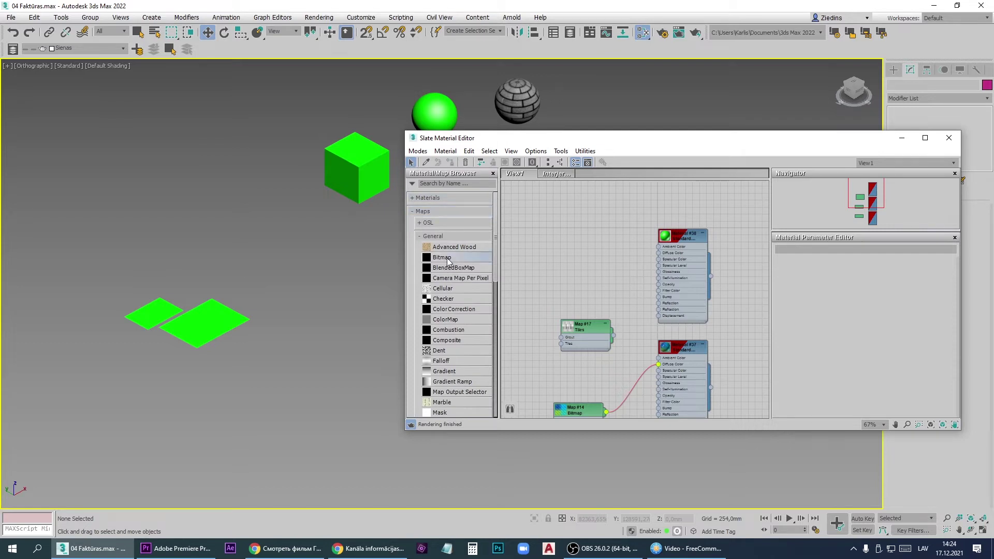
{"action": "left_click_drag", "start_coordinate": [449, 261], "coordinate": [585, 267]}
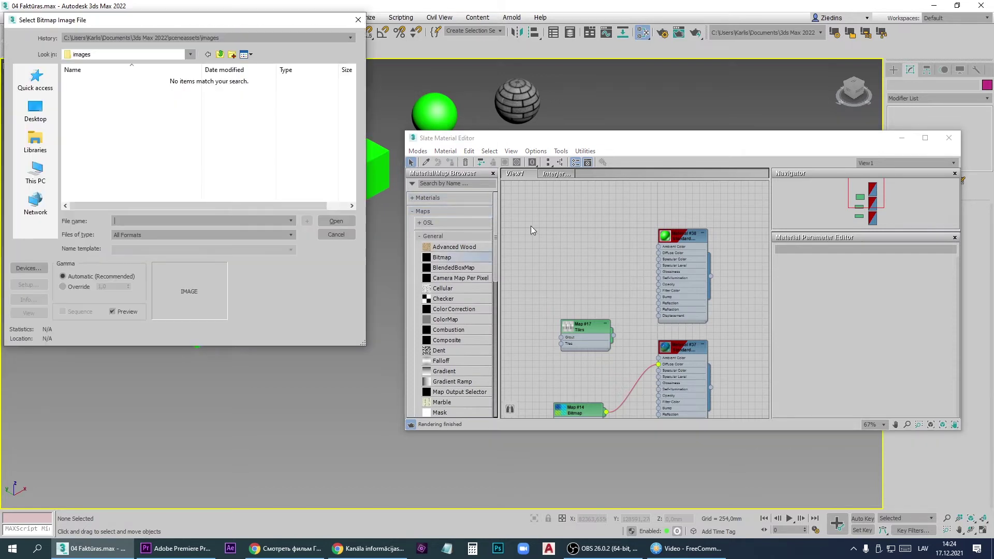
{"action": "left_click", "coordinate": [190, 54]}
{"action": "left_click", "coordinate": [112, 214]}
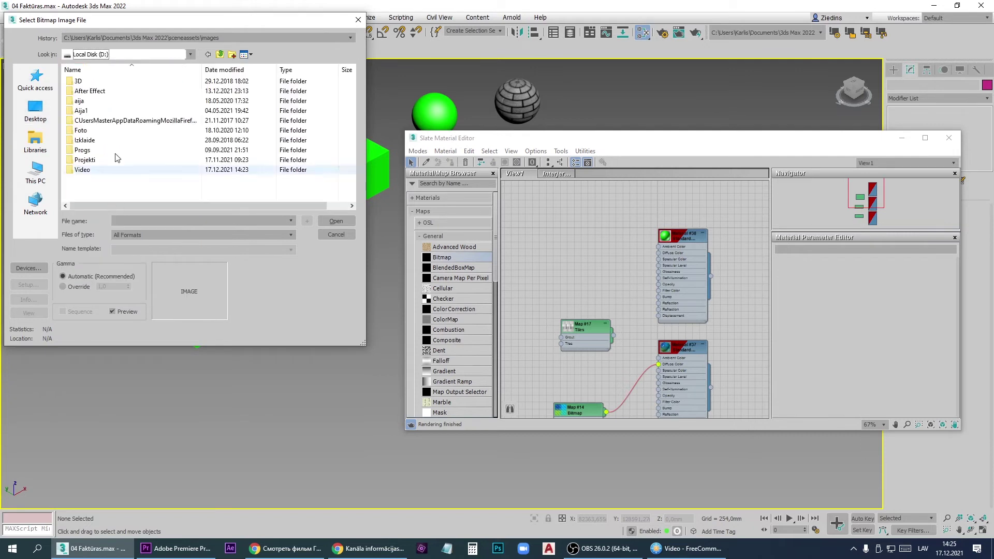
{"action": "double_click", "coordinate": [84, 84]}
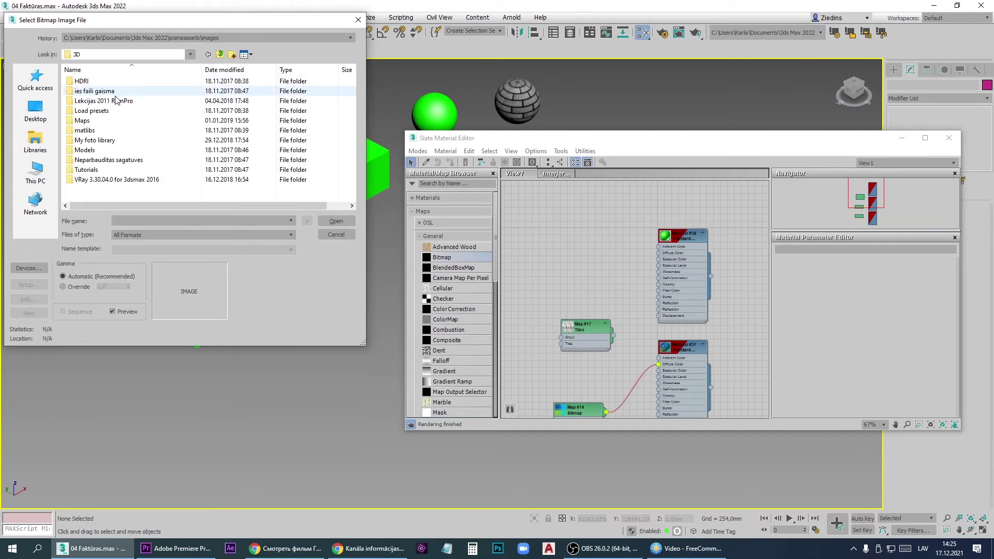
{"action": "double_click", "coordinate": [87, 127]}
{"action": "scroll", "coordinate": [223, 141], "scroll_direction": "down", "scroll_amount": 5}
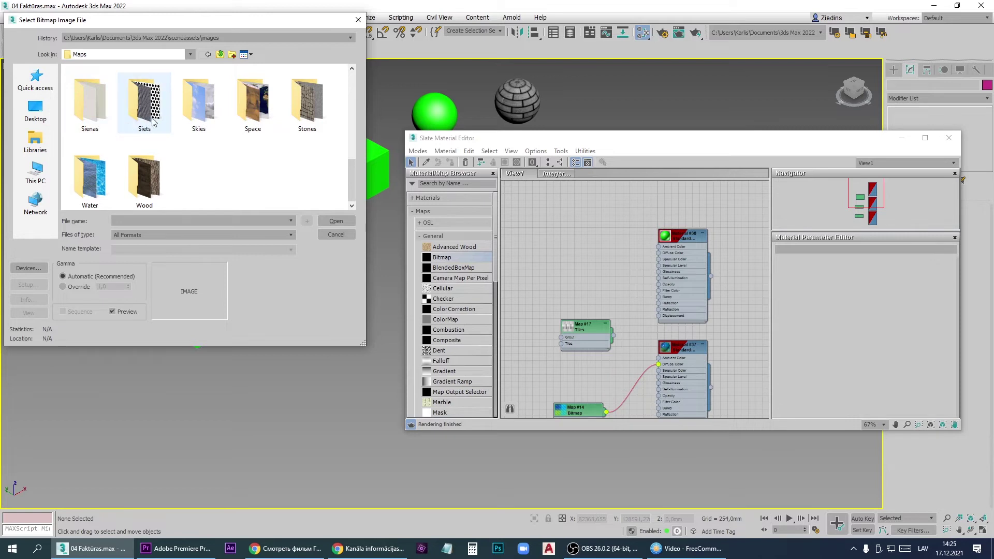
{"action": "left_click", "coordinate": [150, 105]}
{"action": "double_click", "coordinate": [150, 105]}
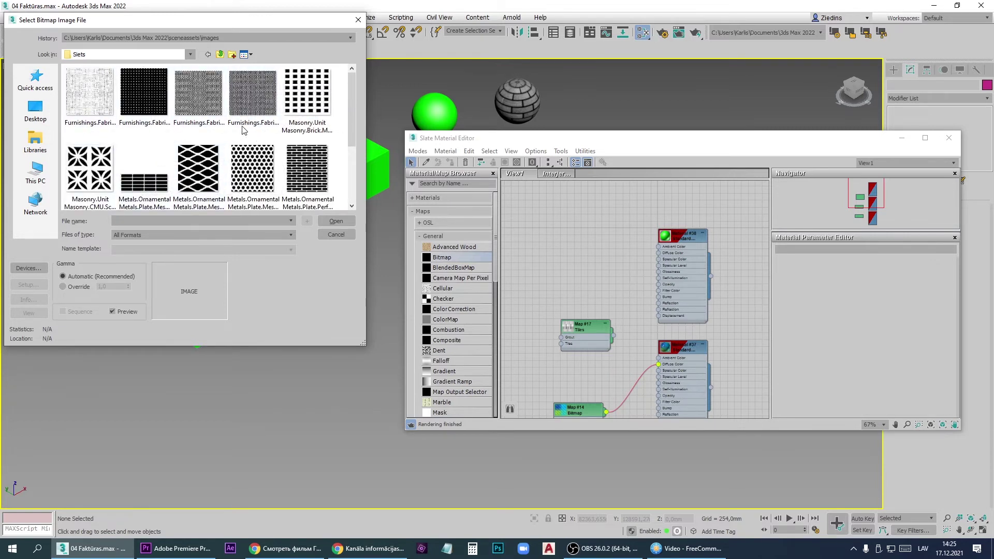
{"action": "double_click", "coordinate": [252, 168]}
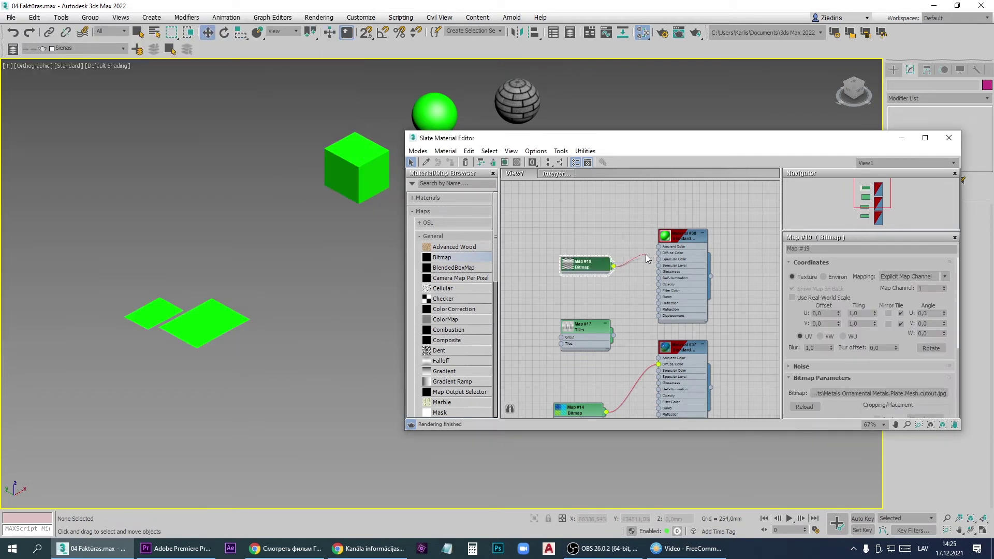
Step: Connect the new Bitmap to Material #38's Diffuse Color, move the connection to Bump, and inspect the relief on the box and planes
{"action": "left_click_drag", "start_coordinate": [666, 257], "coordinate": [659, 252]}
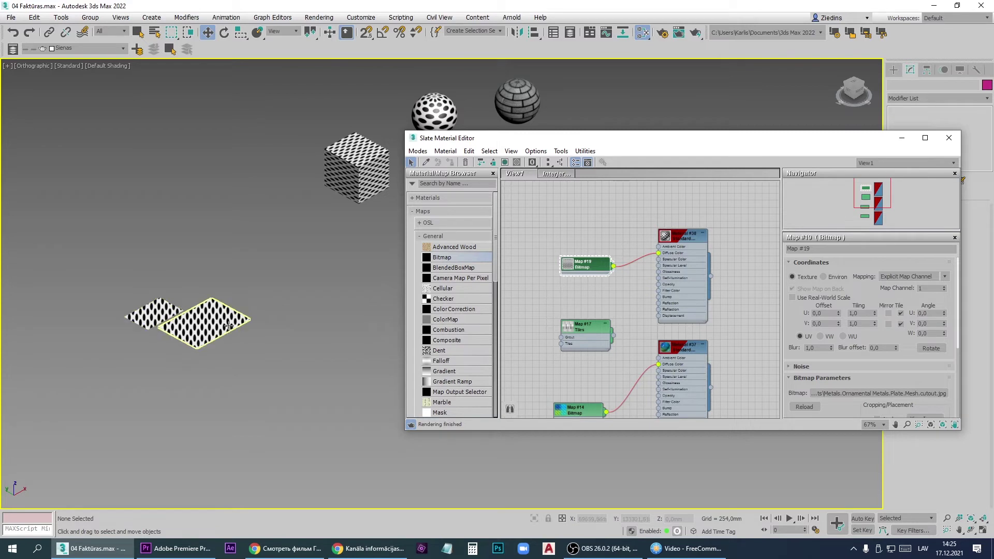
{"action": "left_click_drag", "start_coordinate": [659, 256], "coordinate": [659, 297]}
{"action": "scroll", "coordinate": [645, 289], "scroll_direction": "up", "scroll_amount": 5}
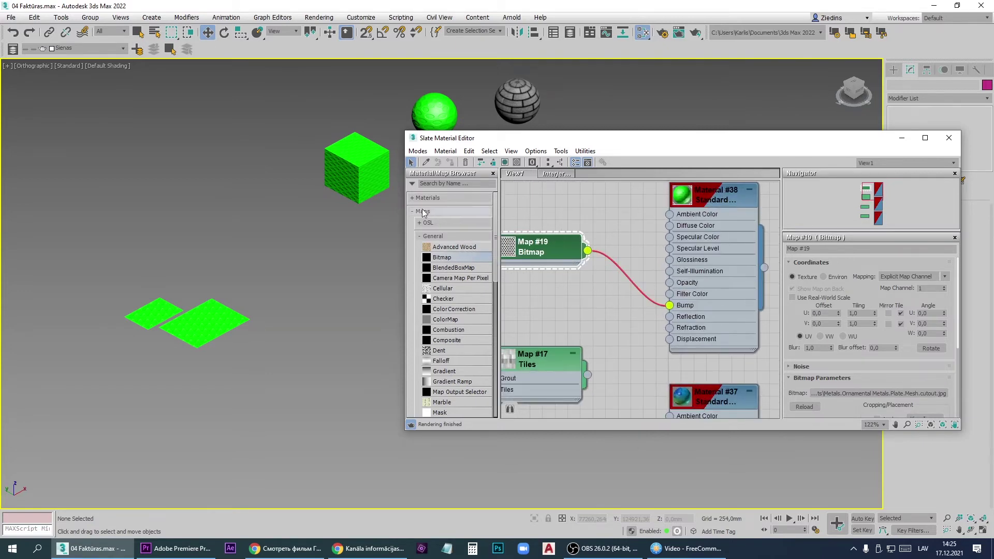
{"action": "scroll", "coordinate": [366, 173], "scroll_direction": "up", "scroll_amount": 6}
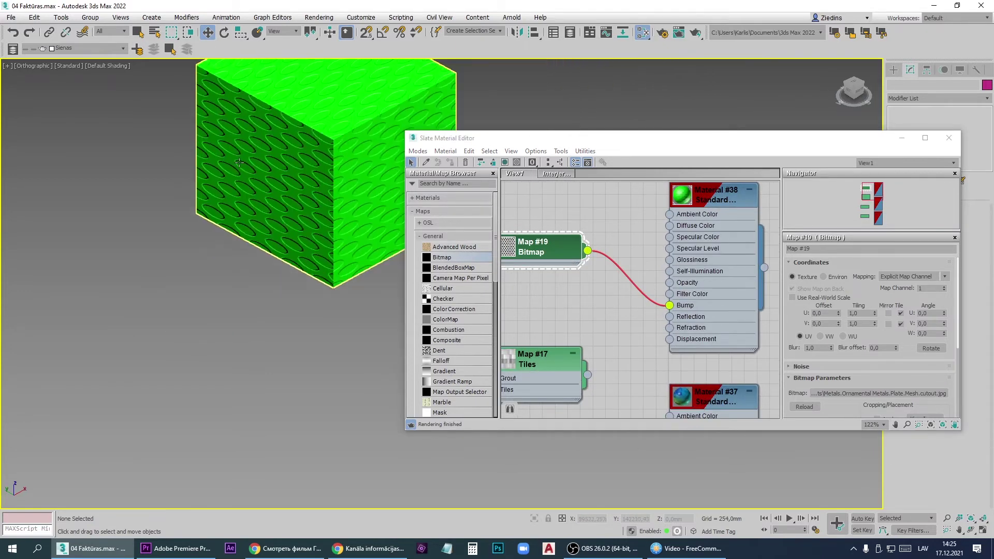
{"action": "scroll", "coordinate": [323, 167], "scroll_direction": "down", "scroll_amount": 2}
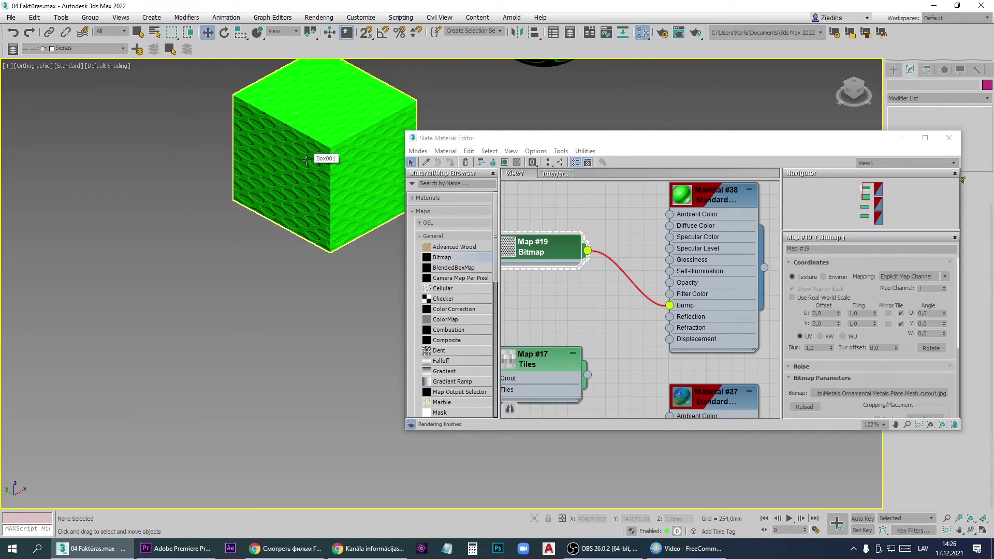
{"action": "scroll", "coordinate": [306, 161], "scroll_direction": "down", "scroll_amount": 3}
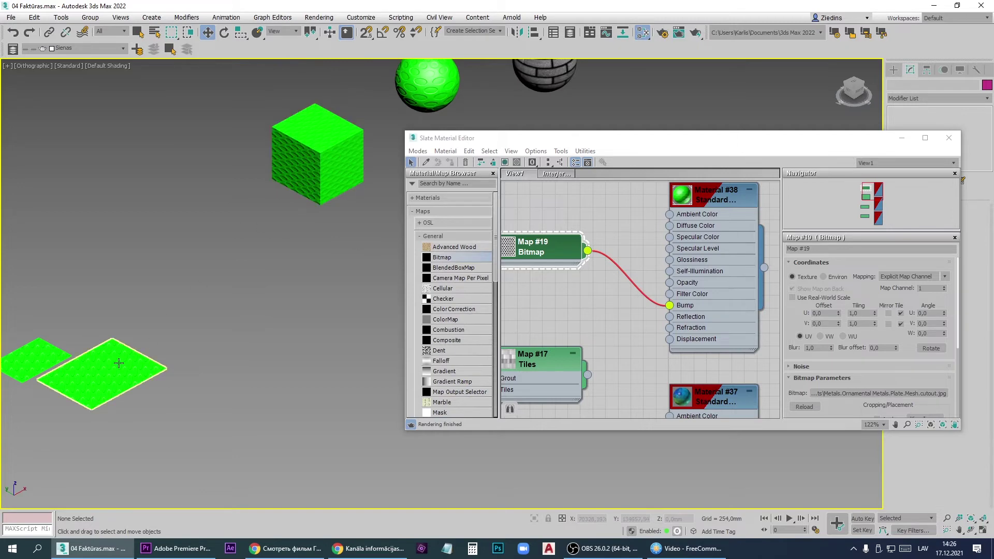
{"action": "scroll", "coordinate": [118, 363], "scroll_direction": "up", "scroll_amount": 5}
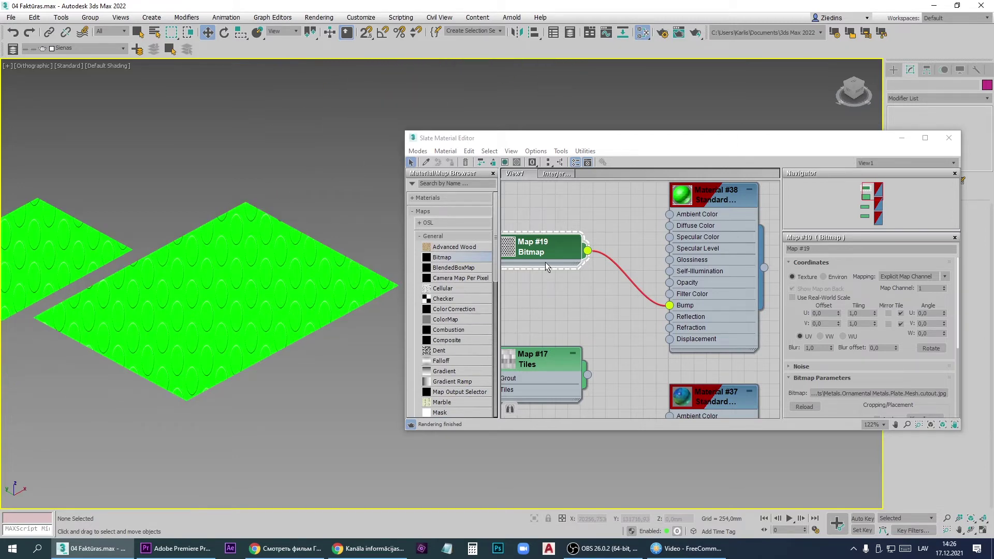
Step: View the Bitmap's source image to compare its black and white areas with the relief on the plane, and close it
{"action": "middle_click_drag", "start_coordinate": [512, 247], "coordinate": [532, 247]}
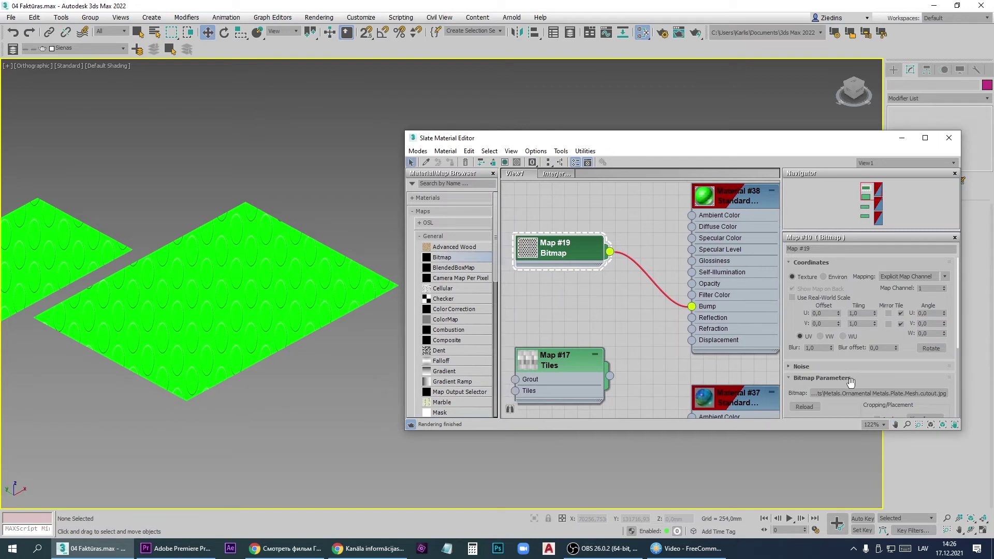
{"action": "scroll", "coordinate": [929, 409], "scroll_direction": "down", "scroll_amount": 2}
{"action": "left_click", "coordinate": [924, 388]}
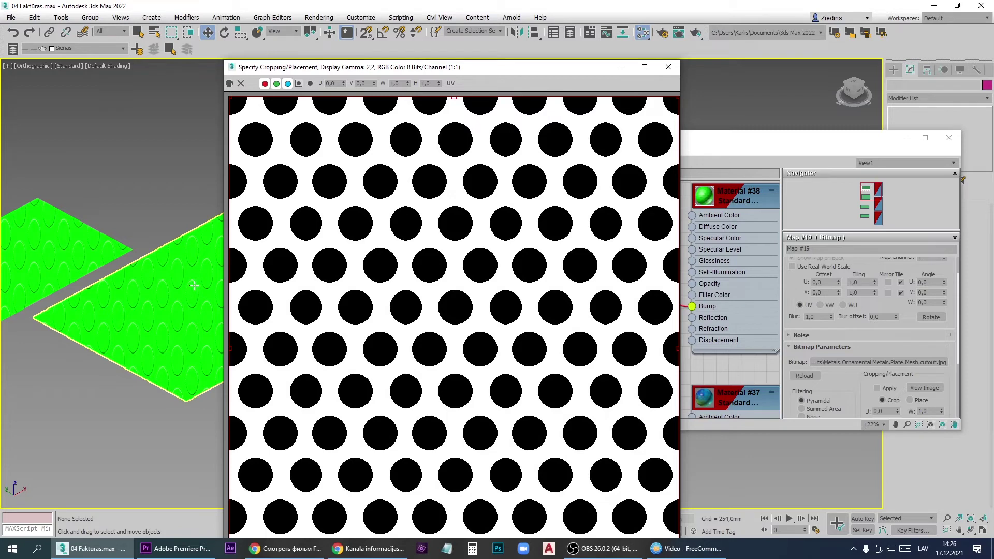
{"action": "left_click", "coordinate": [668, 67]}
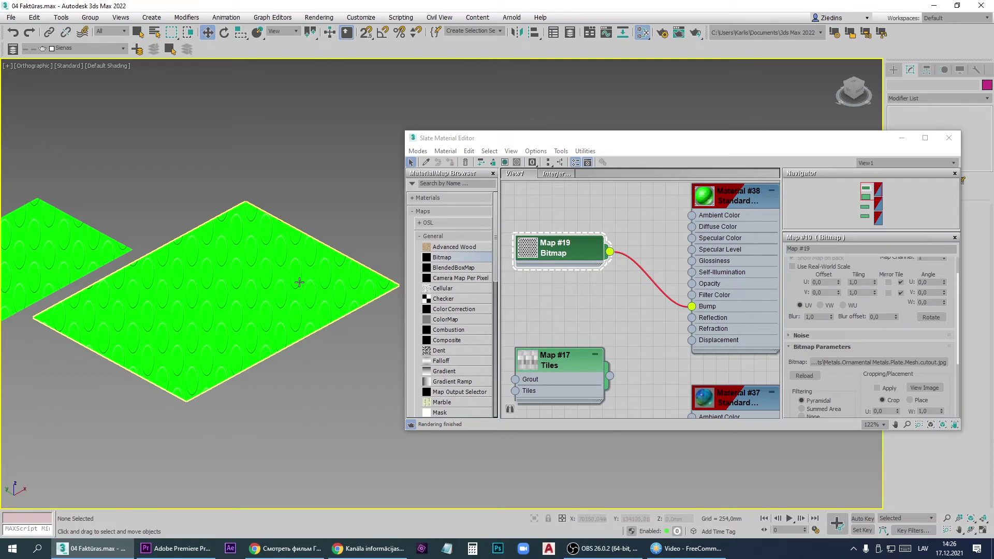
{"action": "scroll", "coordinate": [922, 380], "scroll_direction": "down", "scroll_amount": 3}
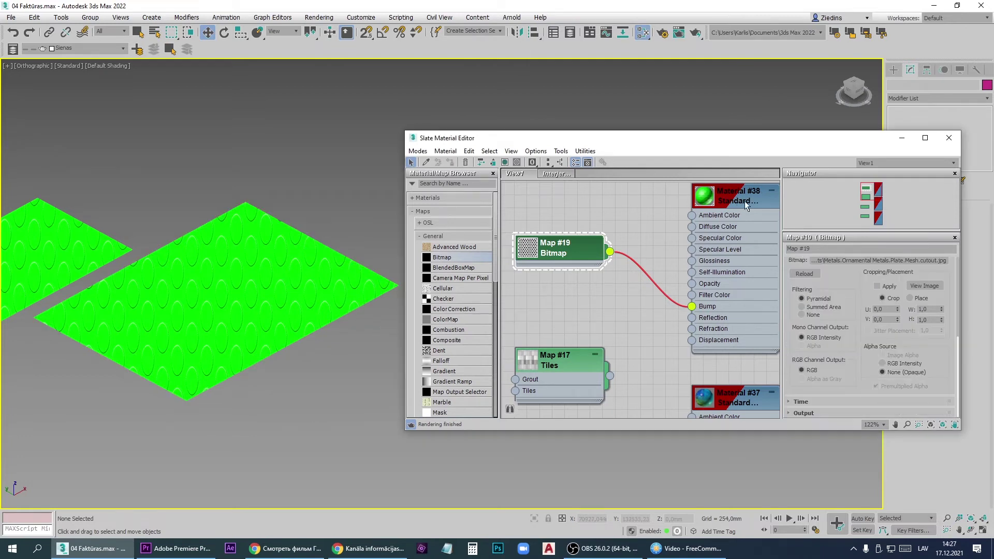
Step: Raise Material #38's Bump amount to 73, and then lower it to a negative value to reverse the relief
{"action": "left_click", "coordinate": [741, 199]}
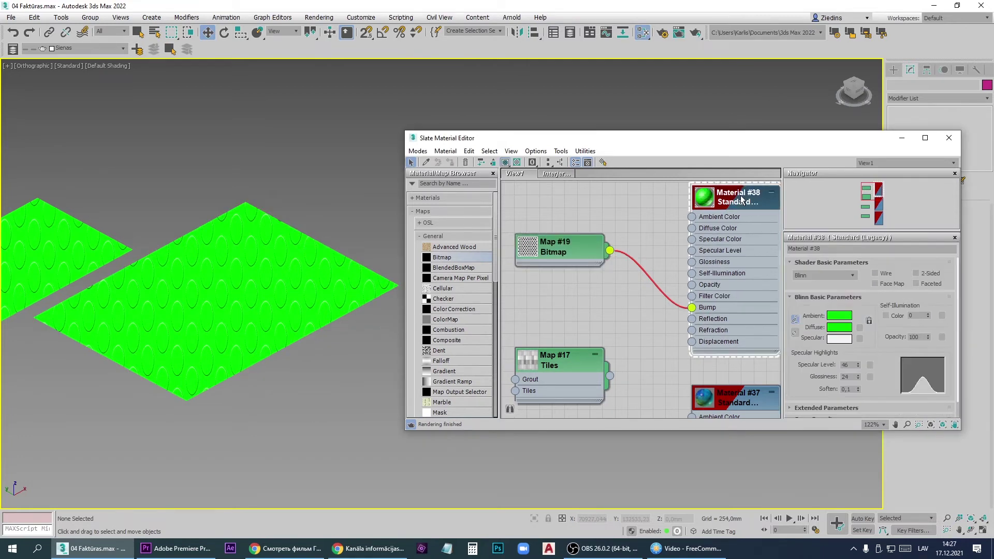
{"action": "scroll", "coordinate": [832, 396], "scroll_direction": "down", "scroll_amount": 1}
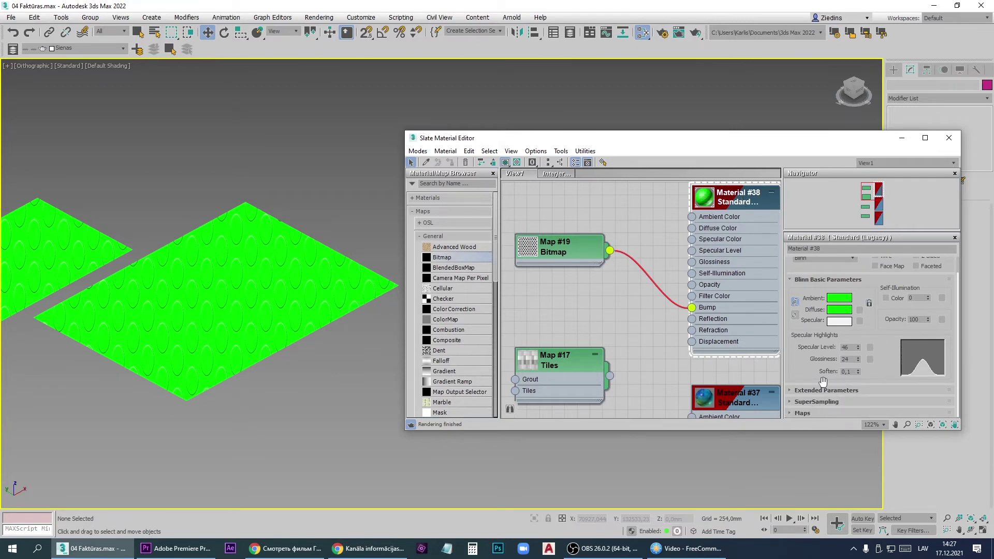
{"action": "left_click", "coordinate": [801, 413]}
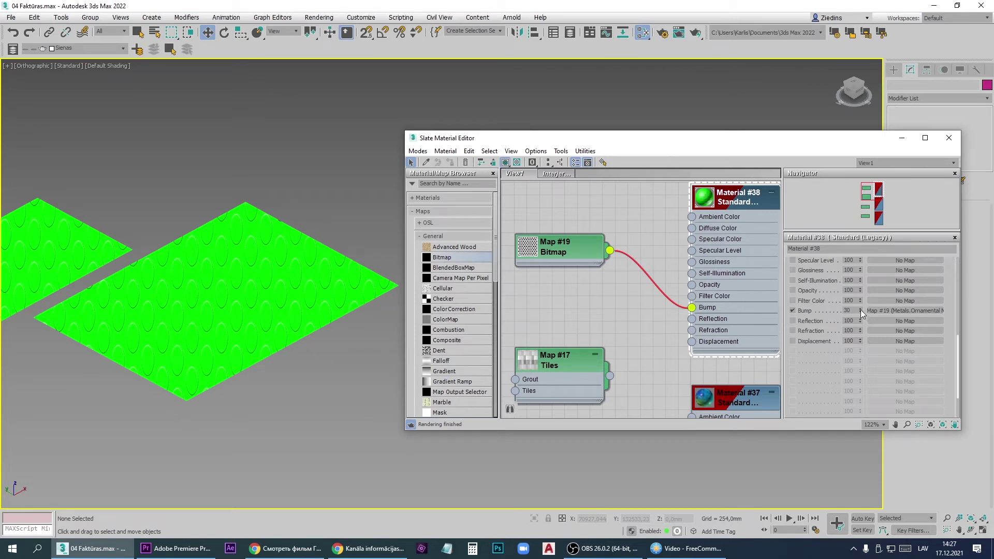
{"action": "mouse_move", "coordinate": [860, 310]}
{"action": "left_mouse_down"}
{"action": "mouse_move", "coordinate": [862, 280]}
{"action": "mouse_move", "coordinate": [863, 291]}
{"action": "left_mouse_up"}
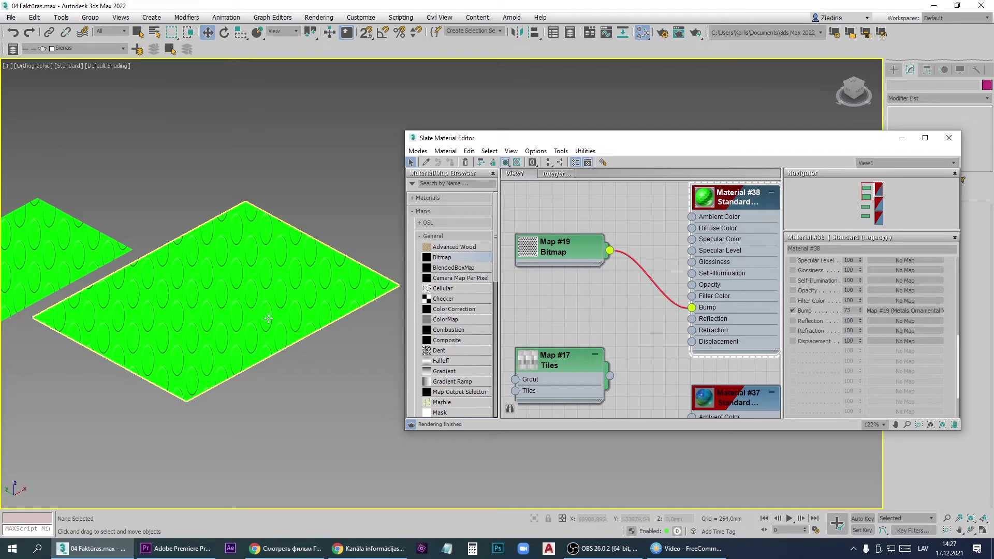
{"action": "left_click_drag", "start_coordinate": [860, 311], "coordinate": [854, 368]}
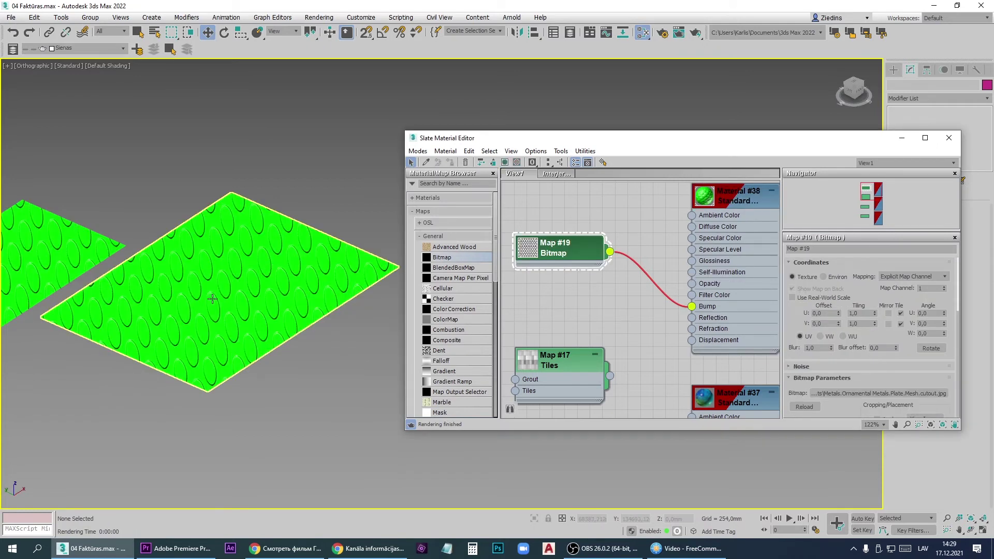
Step: Replace the Bitmap's image with Metals.Ornamental Metals.Plate.Mesh.2.cutout.jpg from the Siets folder
{"action": "scroll", "coordinate": [218, 297], "scroll_direction": "down", "scroll_amount": 4}
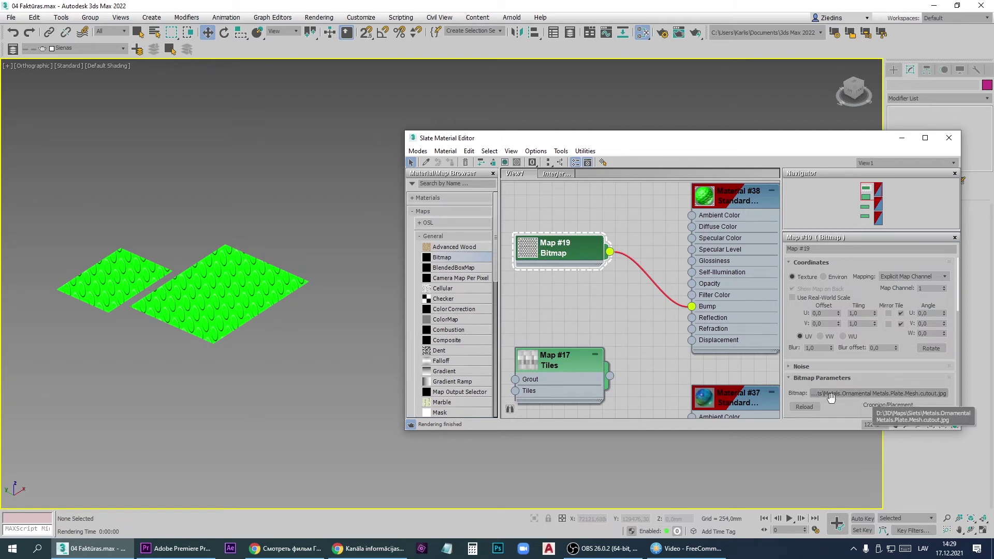
{"action": "left_click", "coordinate": [871, 396]}
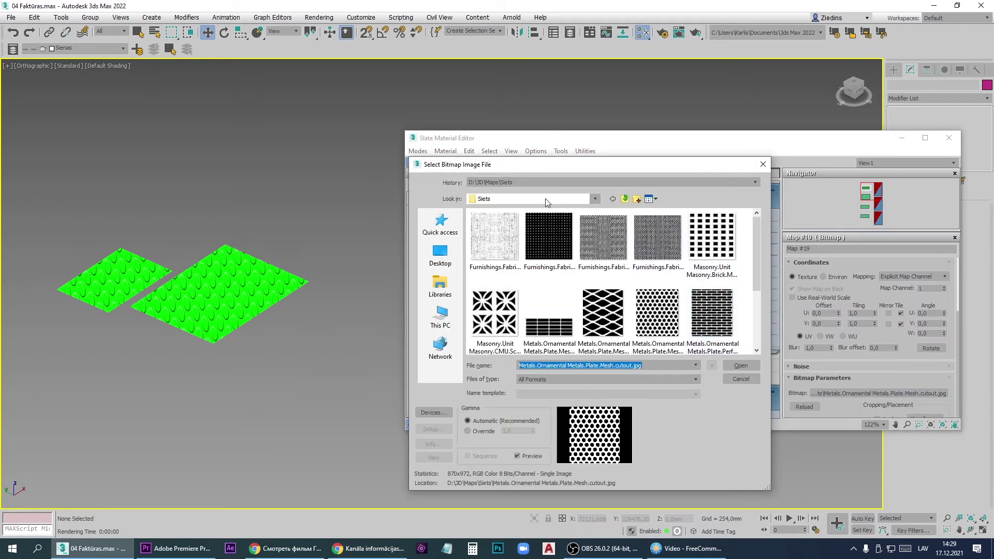
{"action": "double_click", "coordinate": [598, 314]}
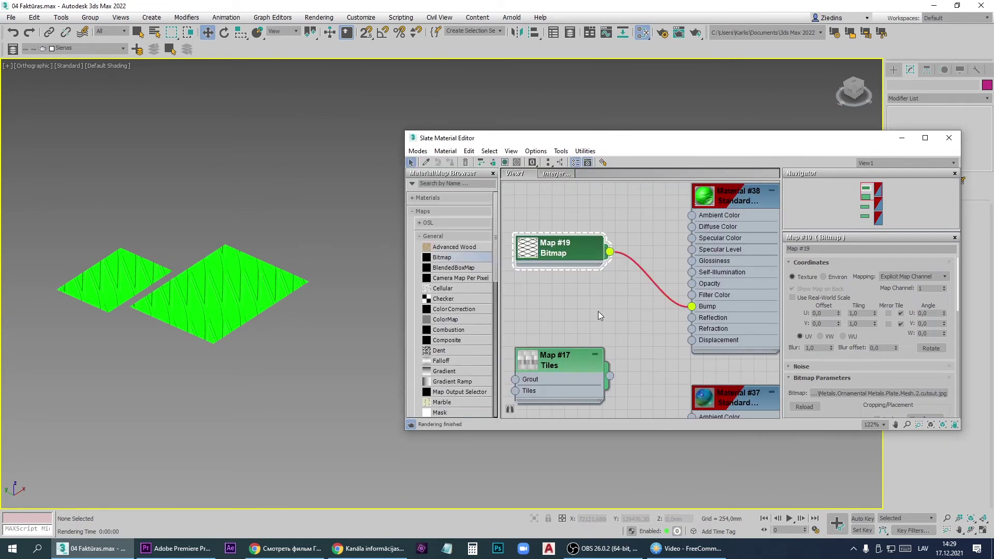
{"action": "scroll", "coordinate": [226, 315], "scroll_direction": "up", "scroll_amount": 3}
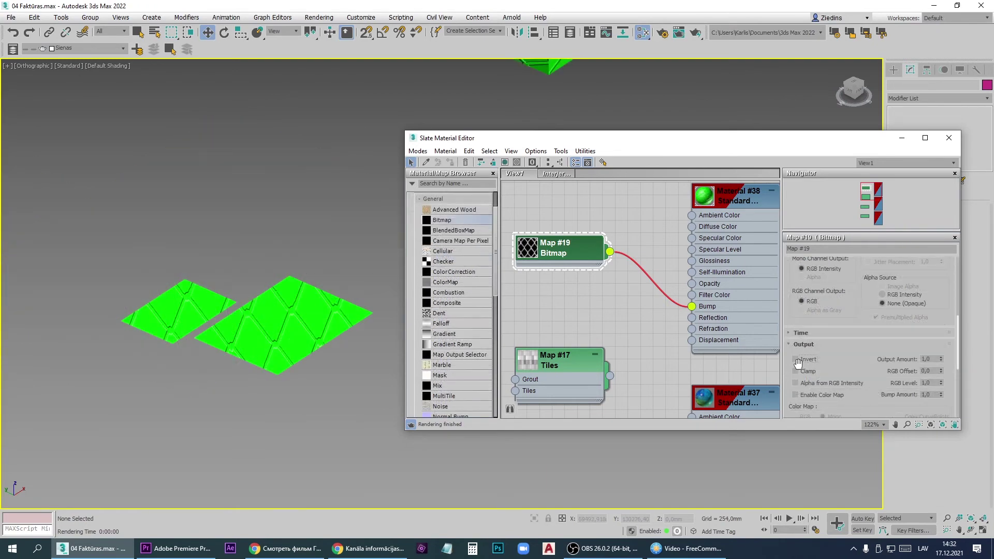
Step: Try the Invert output option on the Bitmap and set Material #38's Bump amount to 30
{"action": "left_click", "coordinate": [795, 359]}
{"action": "left_click", "coordinate": [714, 322]}
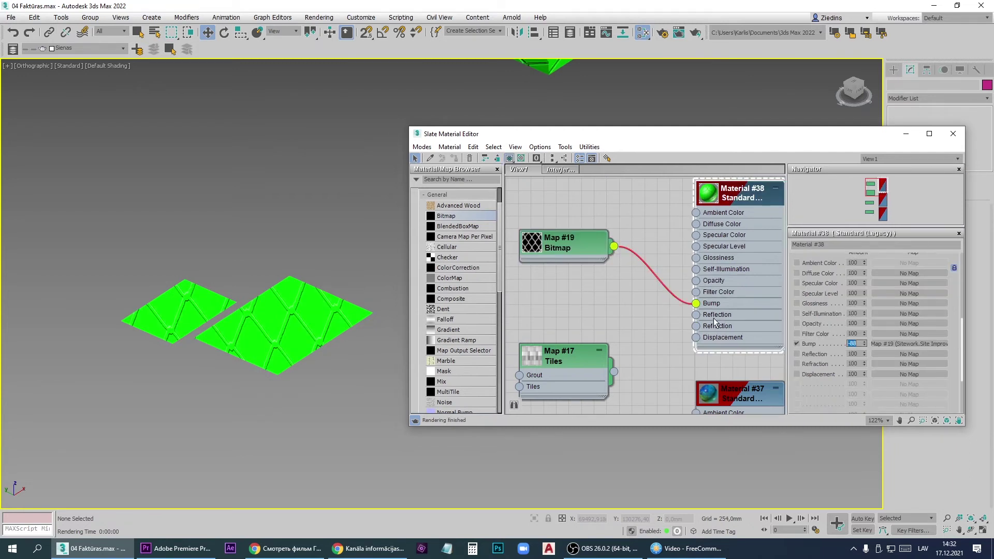
{"action": "type", "text": "30"}
{"action": "key", "text": "Return"}
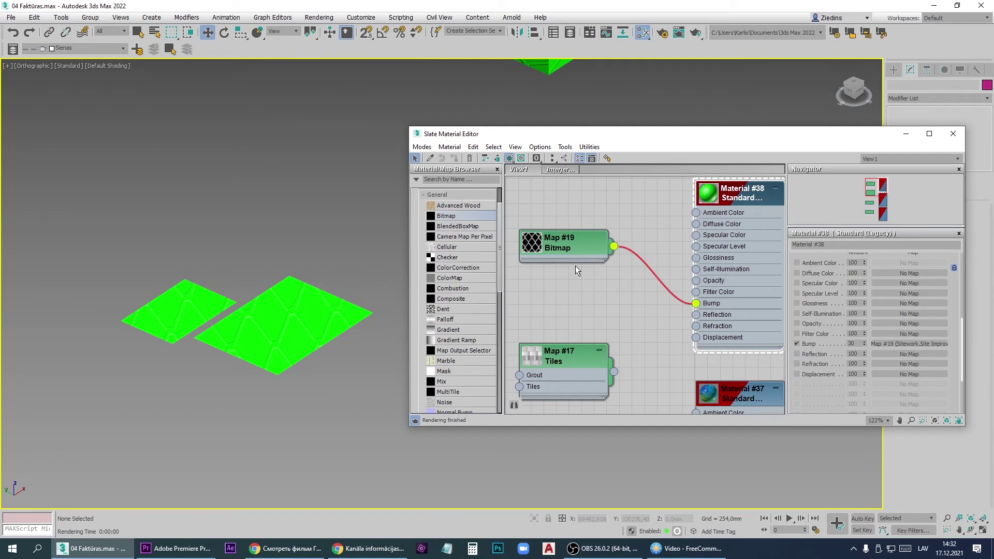
Step: Move the Bitmap's connection from Bump to Opacity on Material #38 and inspect the cutout on the planes, box and sphere
{"action": "left_click_drag", "start_coordinate": [696, 303], "coordinate": [696, 281]}
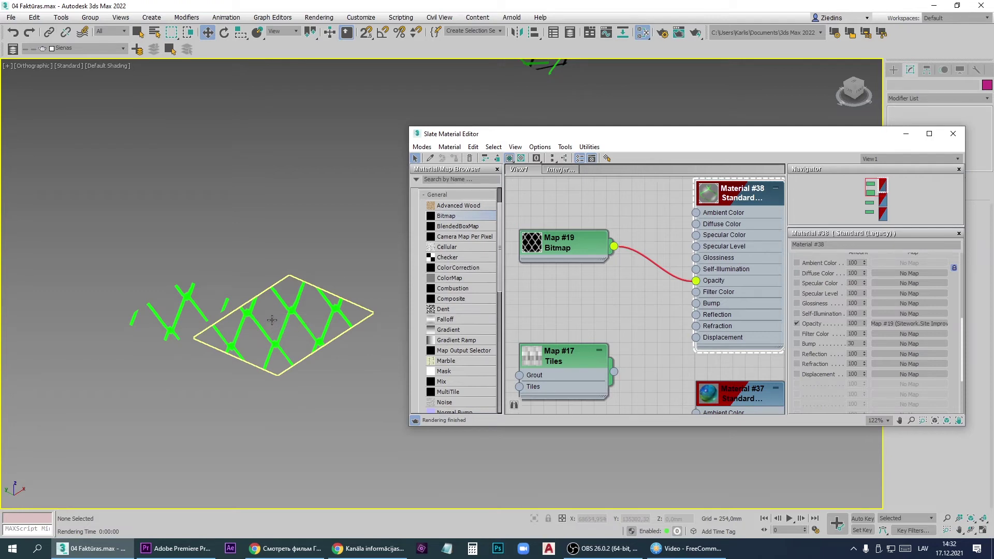
{"action": "scroll", "coordinate": [272, 320], "scroll_direction": "down", "scroll_amount": 2}
{"action": "scroll", "coordinate": [271, 321], "scroll_direction": "down", "scroll_amount": 2}
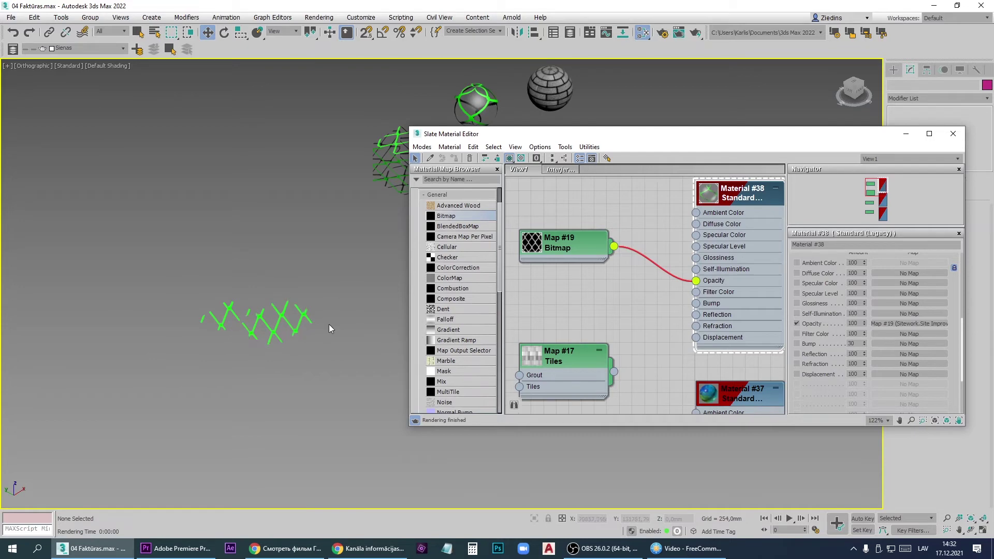
{"action": "middle_click_drag", "start_coordinate": [328, 324], "coordinate": [228, 340], "text": "alt"}
{"action": "scroll", "coordinate": [228, 339], "scroll_direction": "up", "scroll_amount": 3}
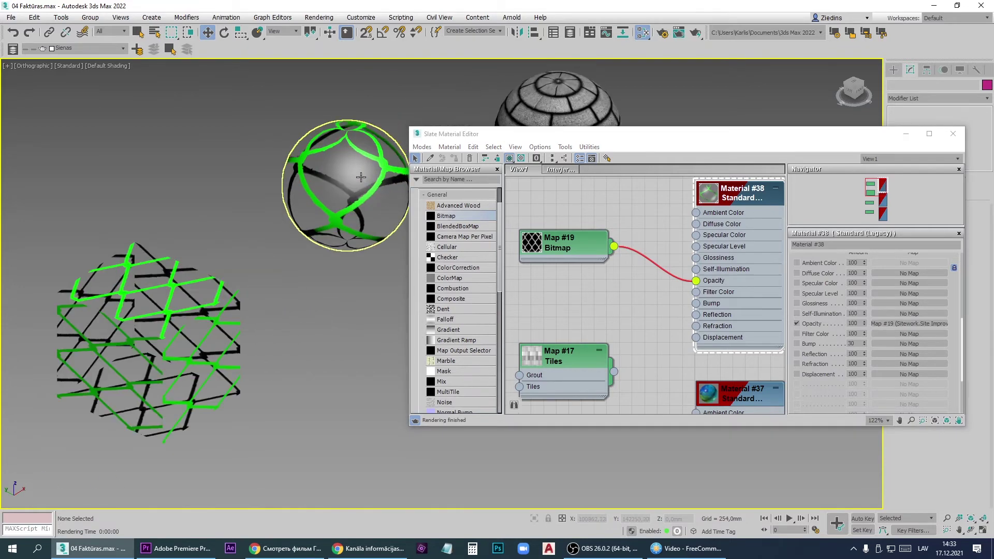
{"action": "scroll", "coordinate": [357, 182], "scroll_direction": "down", "scroll_amount": 6}
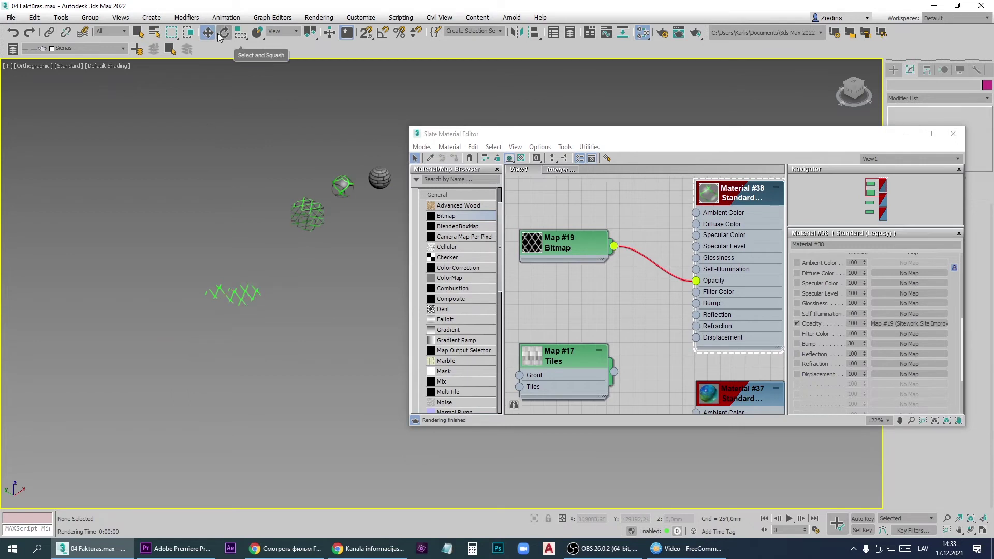
Step: Select both planes and move them together so that they overlap the brick-textured sphere
{"action": "left_click_drag", "start_coordinate": [249, 336], "coordinate": [189, 302]}
{"action": "scroll", "coordinate": [365, 155], "scroll_direction": "up", "scroll_amount": 5}
{"action": "middle_click_drag", "start_coordinate": [296, 353], "coordinate": [318, 299]}
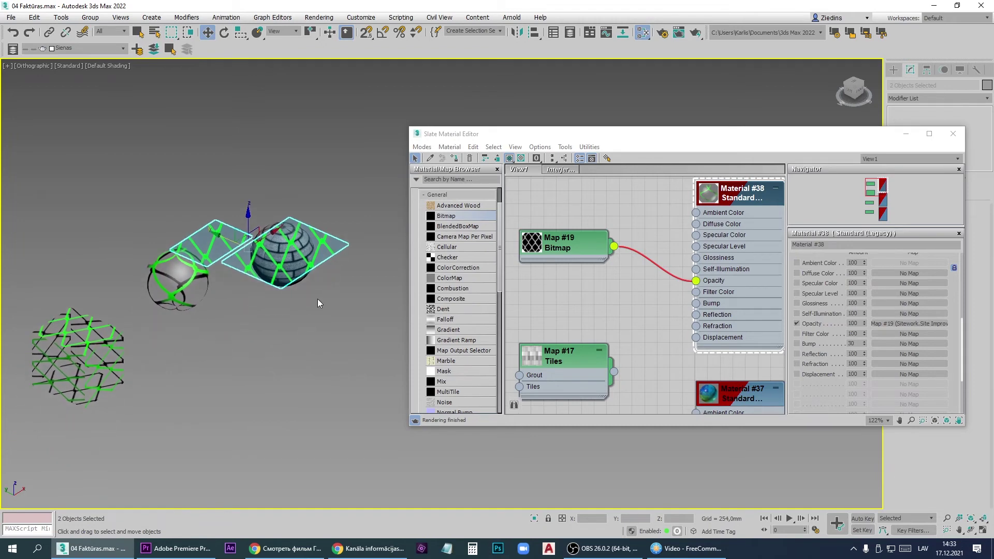
Step: Change Material #38's diffuse color to white and view the mesh planes in front of the brick sphere
{"action": "scroll", "coordinate": [874, 321], "scroll_direction": "up", "scroll_amount": 5}
{"action": "left_click", "coordinate": [843, 323]}
{"action": "left_click_drag", "start_coordinate": [297, 99], "coordinate": [297, 148]}
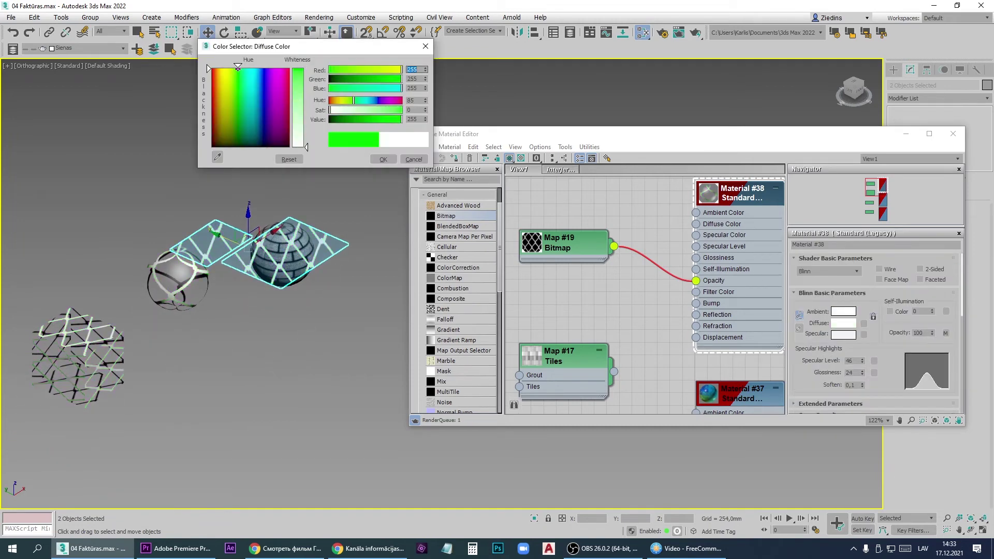
{"action": "left_click", "coordinate": [383, 159]}
{"action": "left_click", "coordinate": [390, 166]}
{"action": "middle_click_drag", "start_coordinate": [278, 235], "coordinate": [315, 210]}
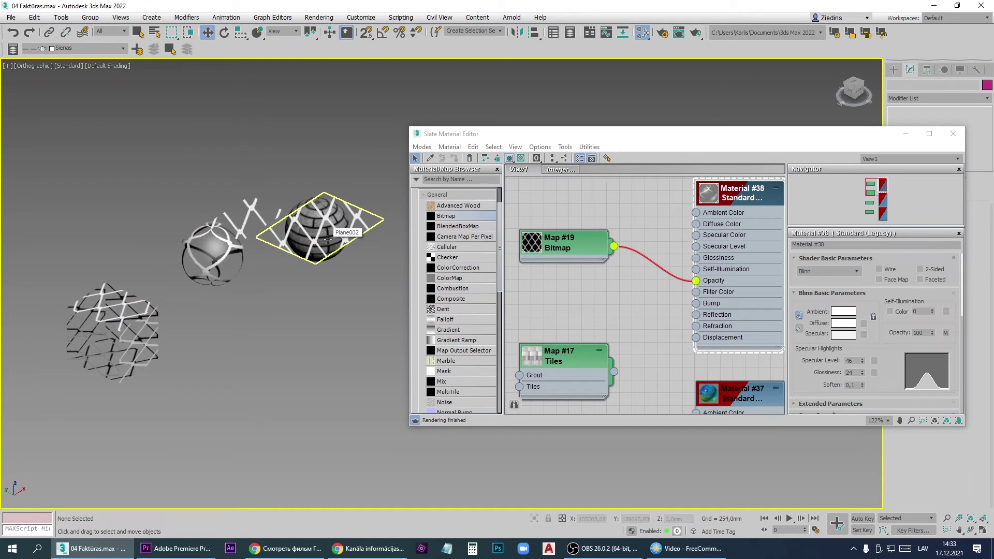
Step: Invert the output of the Map #19 Bitmap and render the scene to check the opacity cutout
{"action": "double_click", "coordinate": [569, 247]}
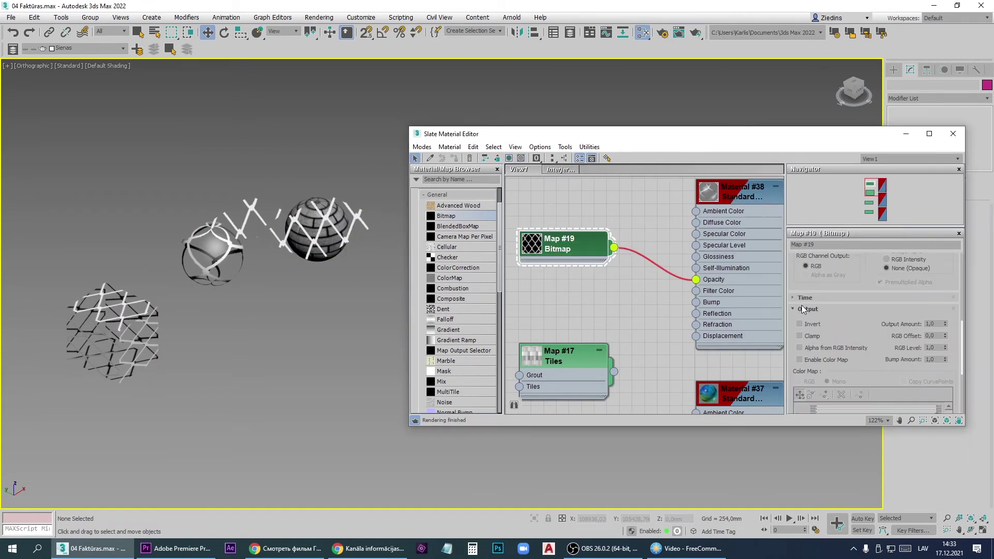
{"action": "left_click", "coordinate": [799, 324]}
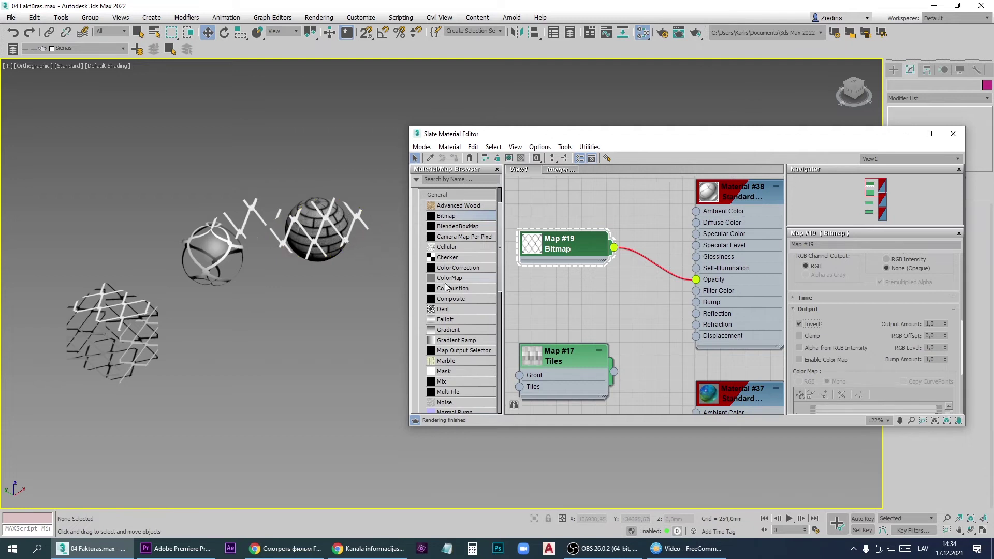
{"action": "key", "text": "shift+q"}
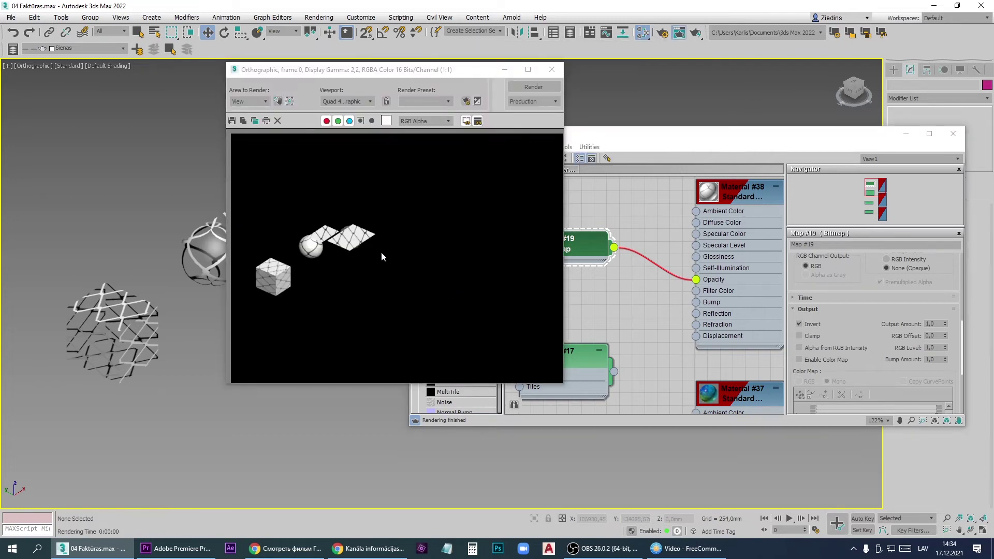
{"action": "left_click", "coordinate": [552, 69]}
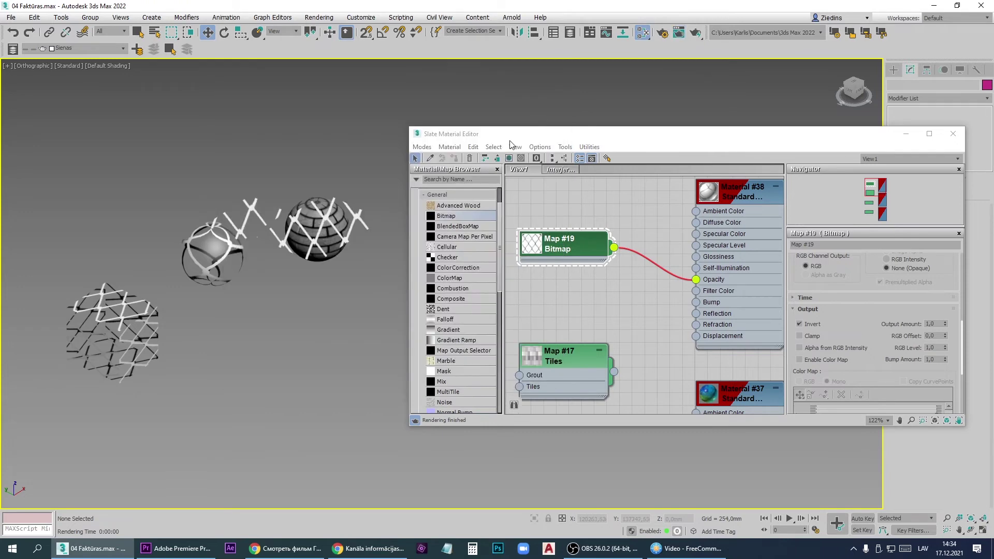
Step: Render a close-up of the planes in front of the brick sphere to examine the inverted opacity pattern
{"action": "scroll", "coordinate": [335, 212], "scroll_direction": "up", "scroll_amount": 5}
{"action": "key", "text": "shift+q"}
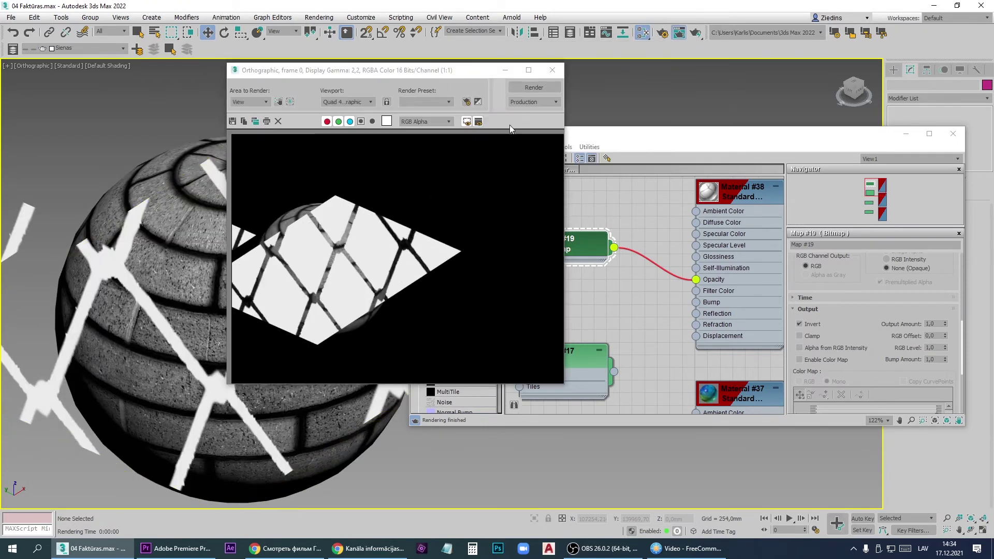
{"action": "left_click", "coordinate": [552, 70]}
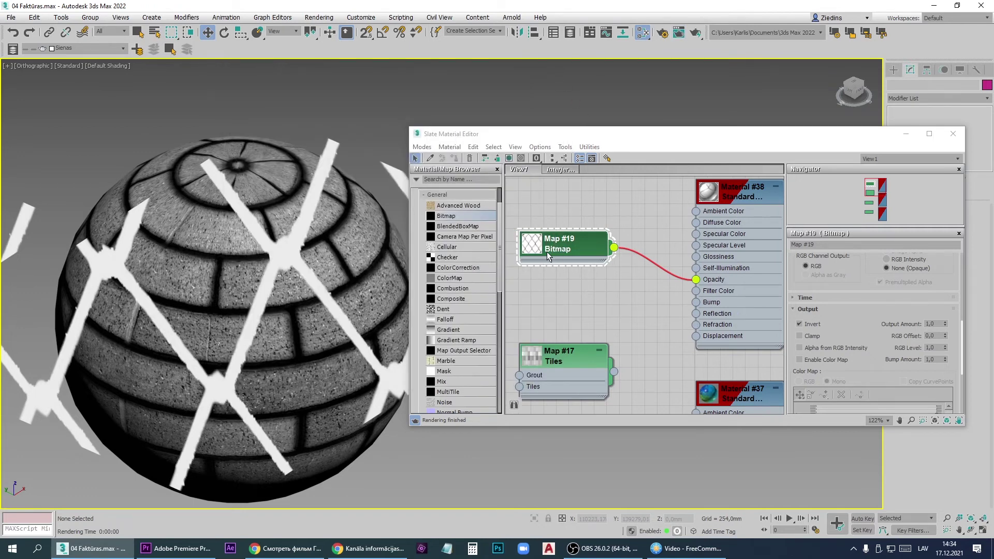
{"action": "left_click", "coordinate": [956, 136]}
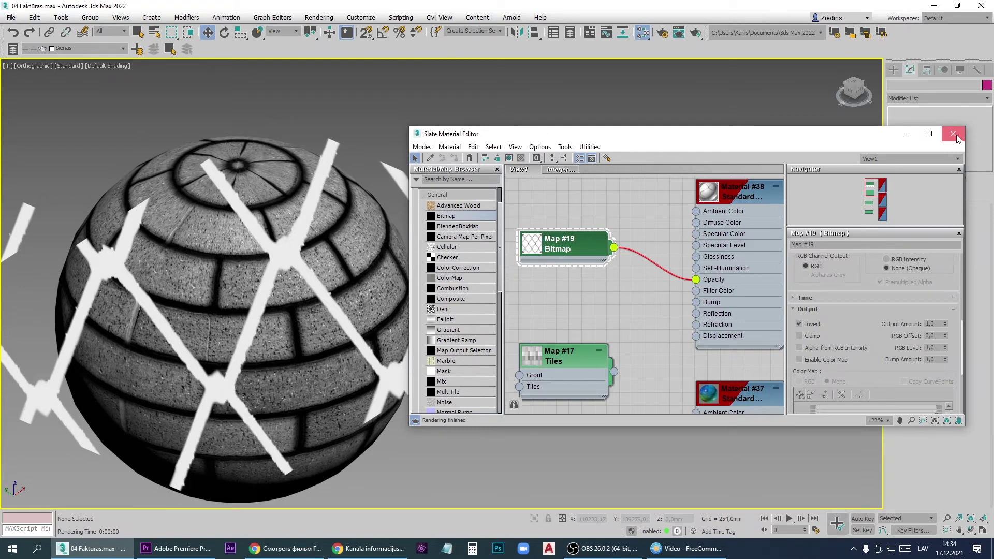
{"action": "left_click", "coordinate": [956, 136]}
{"action": "scroll", "coordinate": [616, 235], "scroll_direction": "down", "scroll_amount": 8}
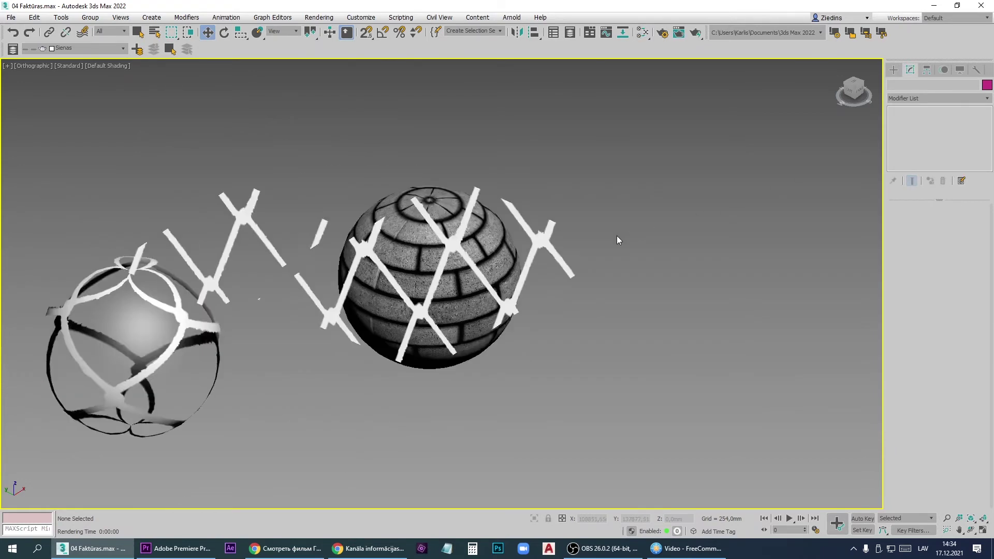
Step: Delete the Map #19 Bitmap node that feeds Material #38's Opacity slot
{"action": "key", "text": "m"}
{"action": "left_click_drag", "start_coordinate": [648, 294], "coordinate": [566, 213]}
{"action": "key", "text": "Delete"}
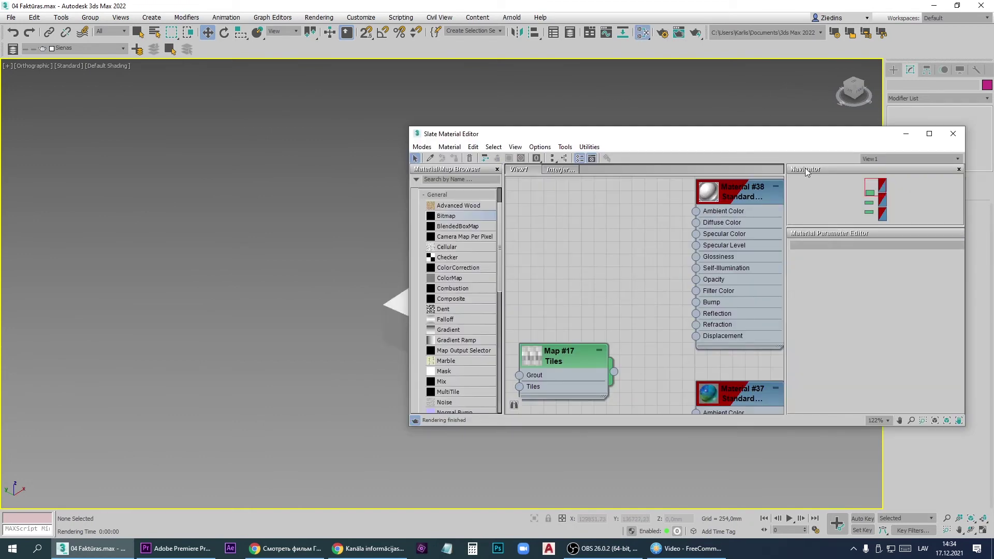
{"action": "left_click", "coordinate": [953, 134]}
Step: Delete both planes from the scene, keeping the box and the two spheres
{"action": "scroll", "coordinate": [470, 302], "scroll_direction": "up", "scroll_amount": 5}
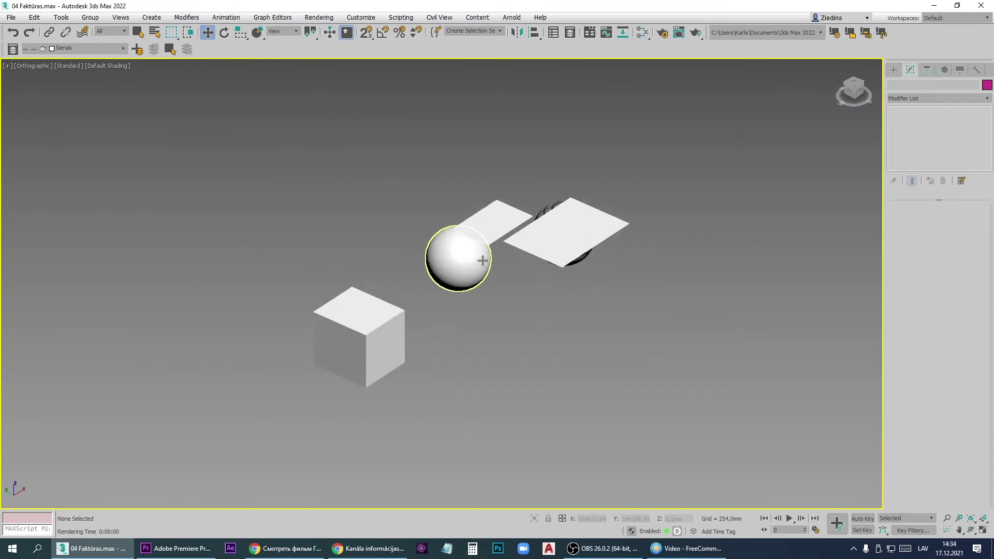
{"action": "scroll", "coordinate": [483, 260], "scroll_direction": "up", "scroll_amount": 2}
{"action": "left_click", "coordinate": [532, 262]}
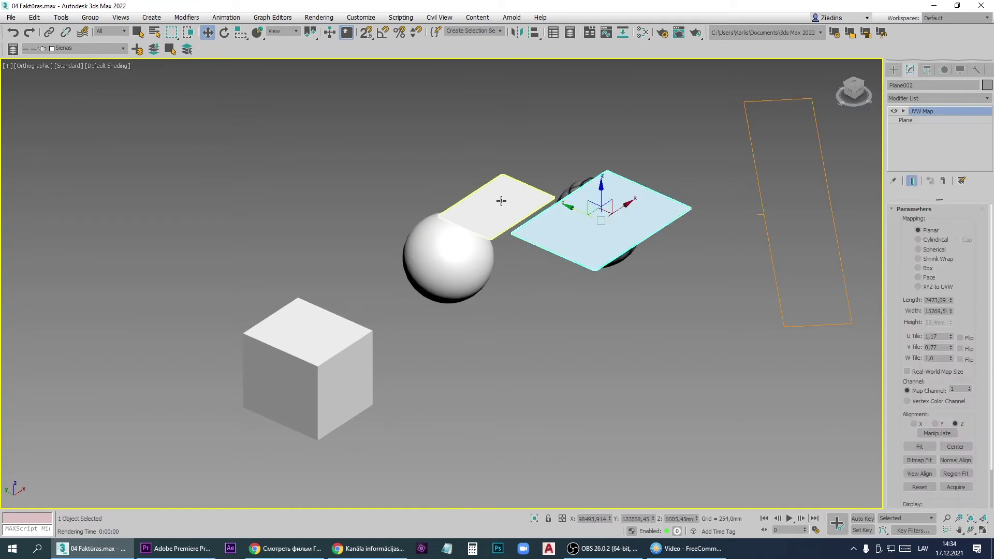
{"action": "left_click", "coordinate": [501, 201]}
{"action": "key", "text": "Delete"}
{"action": "left_click", "coordinate": [544, 230]}
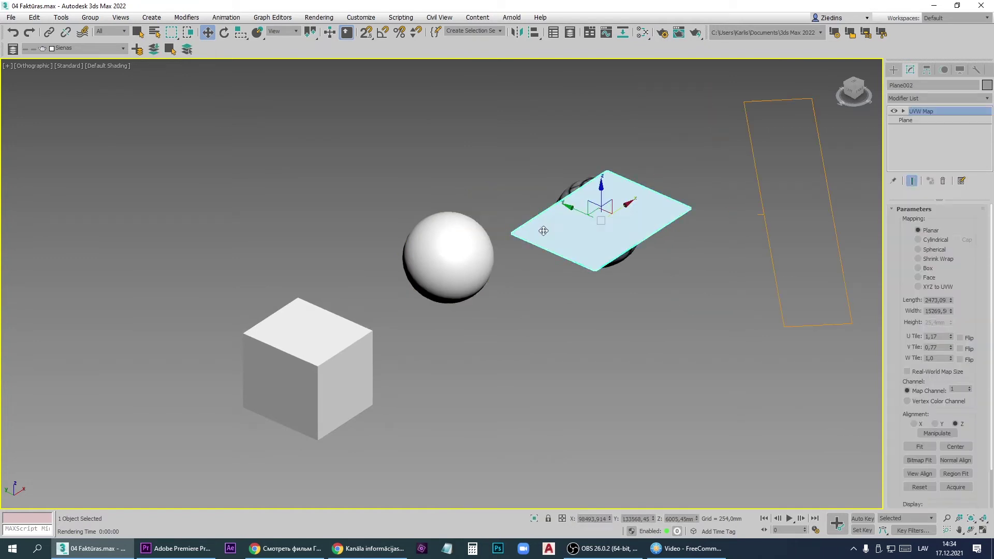
{"action": "key", "text": "Delete"}
Step: Select the box and connect the Map #17 Tiles map to Material #38's Diffuse Color
{"action": "left_click", "coordinate": [346, 327]}
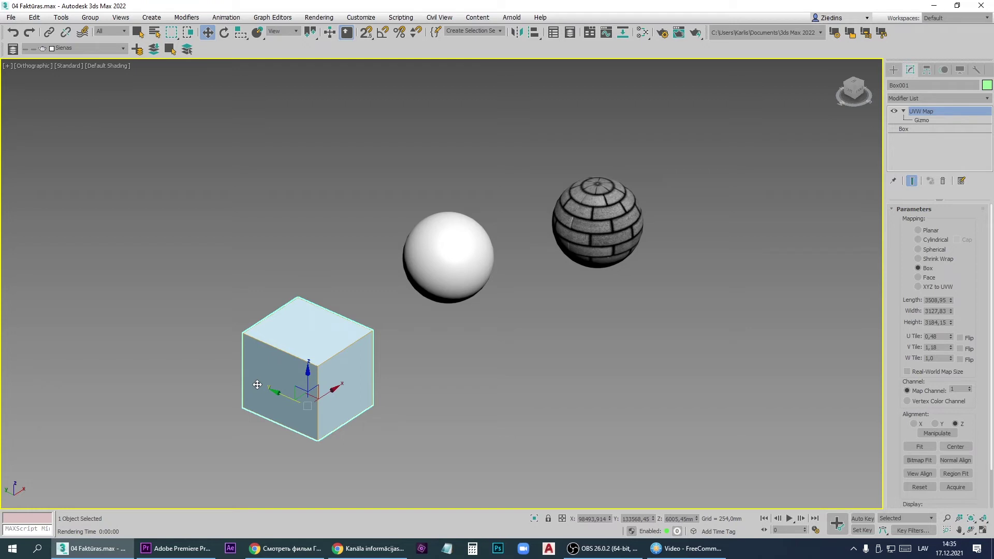
{"action": "key", "text": "m"}
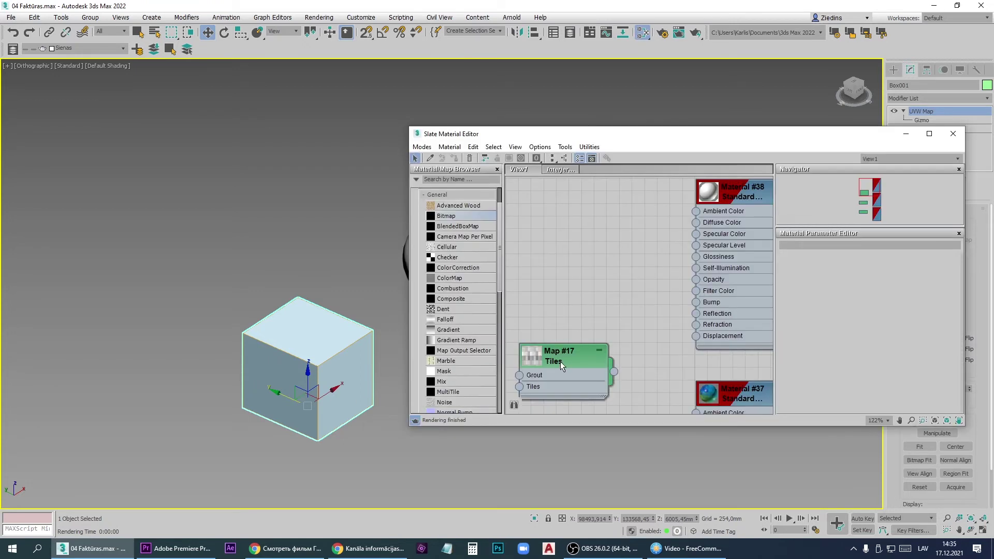
{"action": "left_click_drag", "start_coordinate": [614, 372], "coordinate": [697, 225]}
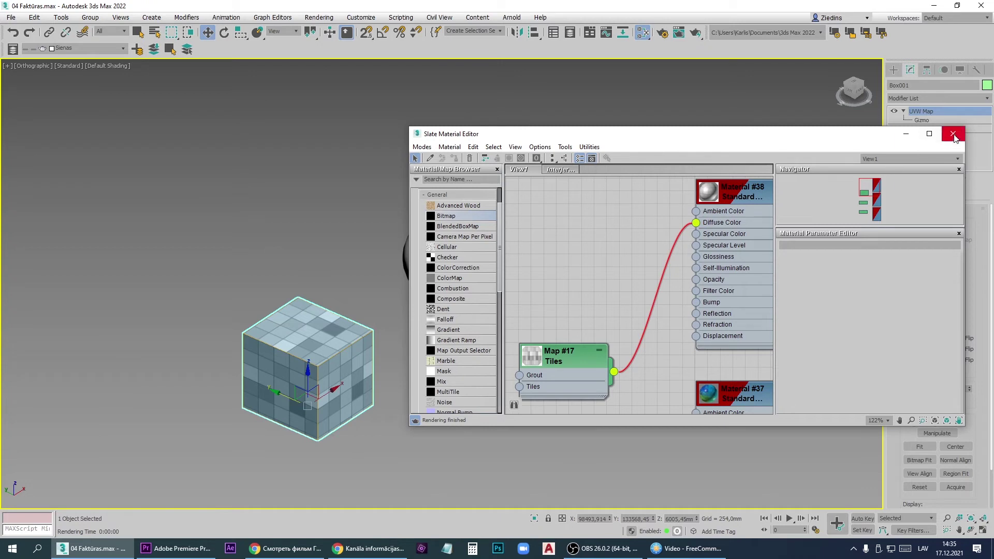
Step: Set the Map #17 Tiles map's U Tiling to 3,5 and its U Offset to 0,5
{"action": "double_click", "coordinate": [739, 209]}
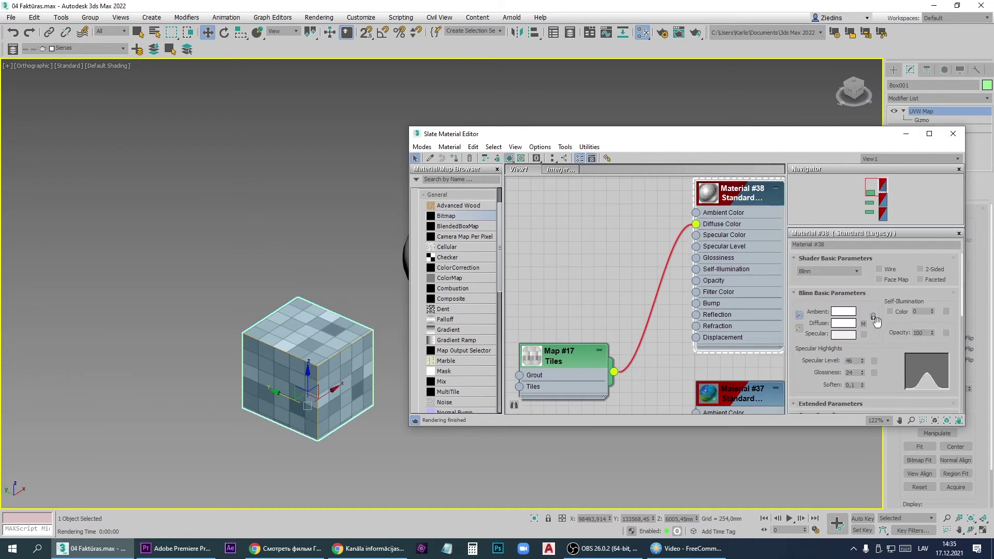
{"action": "left_click", "coordinate": [848, 332]}
{"action": "left_click_drag", "start_coordinate": [880, 308], "coordinate": [844, 295]}
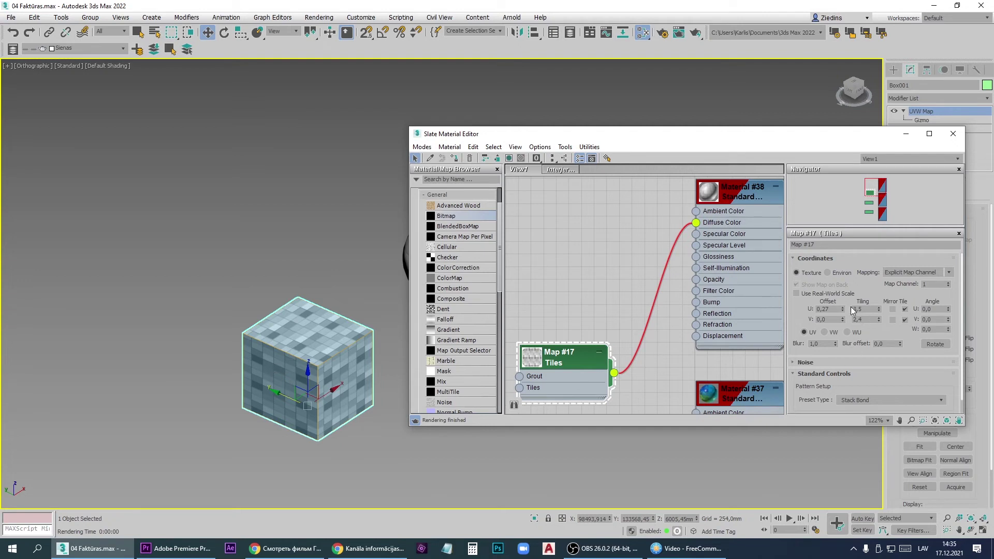
{"action": "left_click_drag", "start_coordinate": [842, 309], "coordinate": [846, 298]}
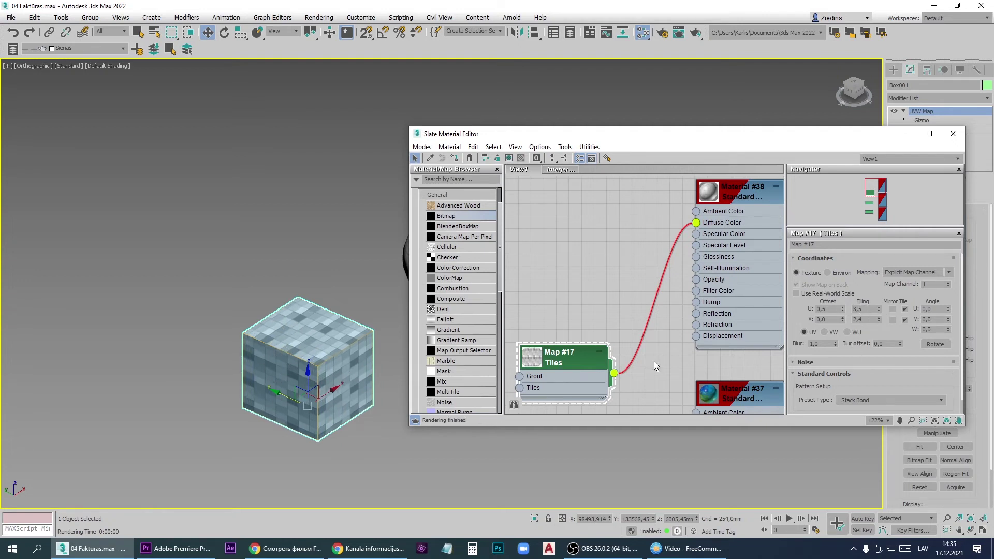
Step: Set both the U and V Tiling of the Map #17 Tiles map to 1,0 and close the material editor
{"action": "double_click", "coordinate": [858, 309]}
{"action": "type", "text": "1"}
{"action": "key", "text": "Return"}
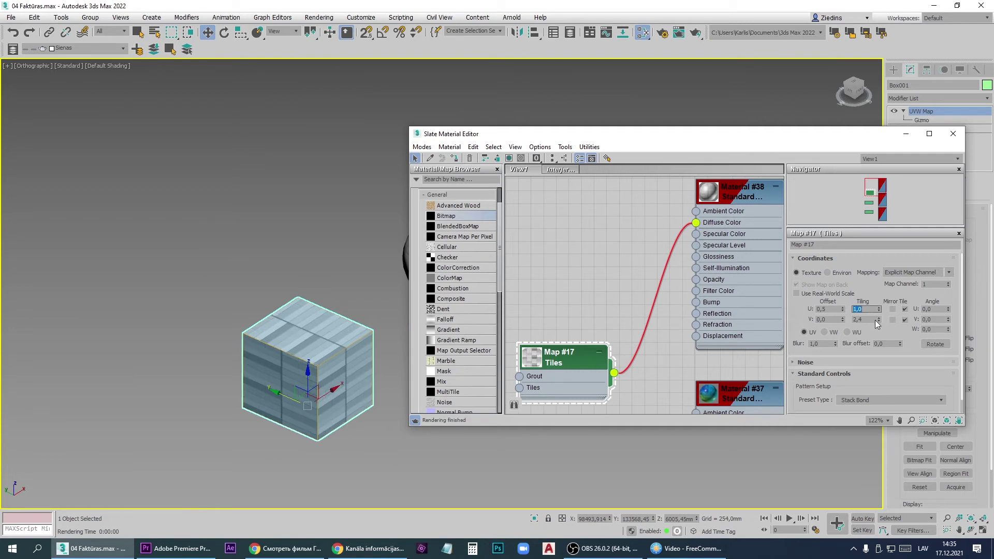
{"action": "double_click", "coordinate": [857, 319]}
{"action": "type", "text": "1"}
{"action": "key", "text": "Return"}
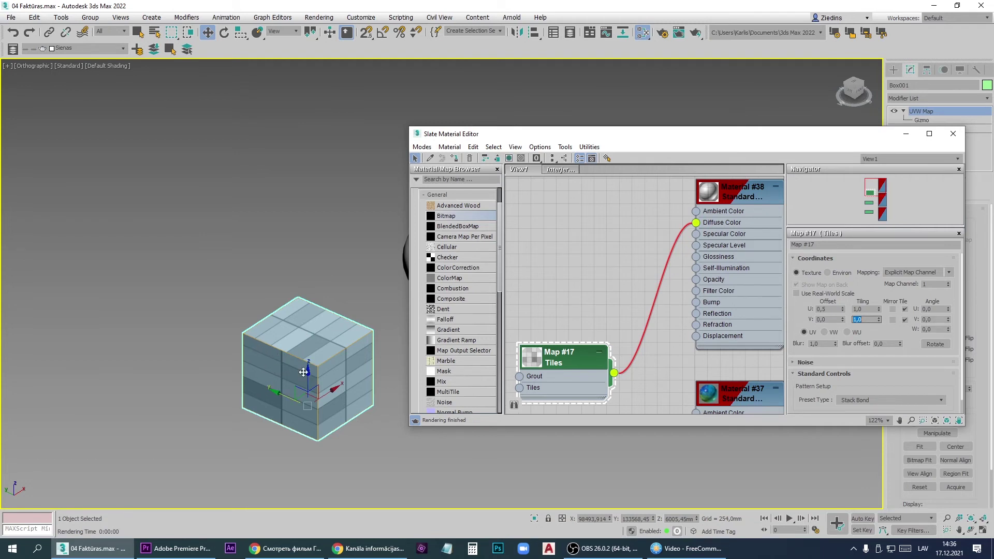
{"action": "left_click", "coordinate": [953, 133]}
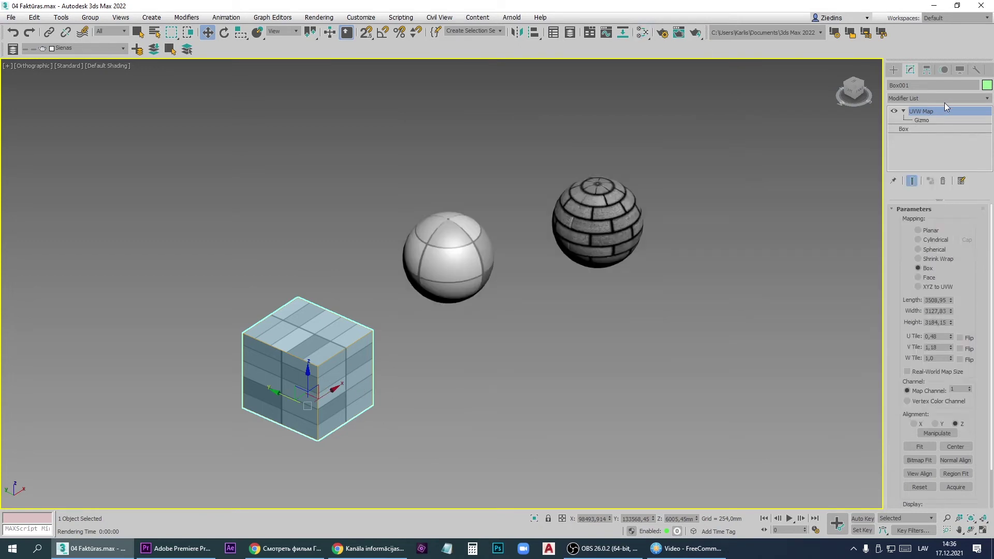
Step: Add a Mesh Select modifier to the box and select its top face at Polygon level
{"action": "left_click", "coordinate": [945, 98]}
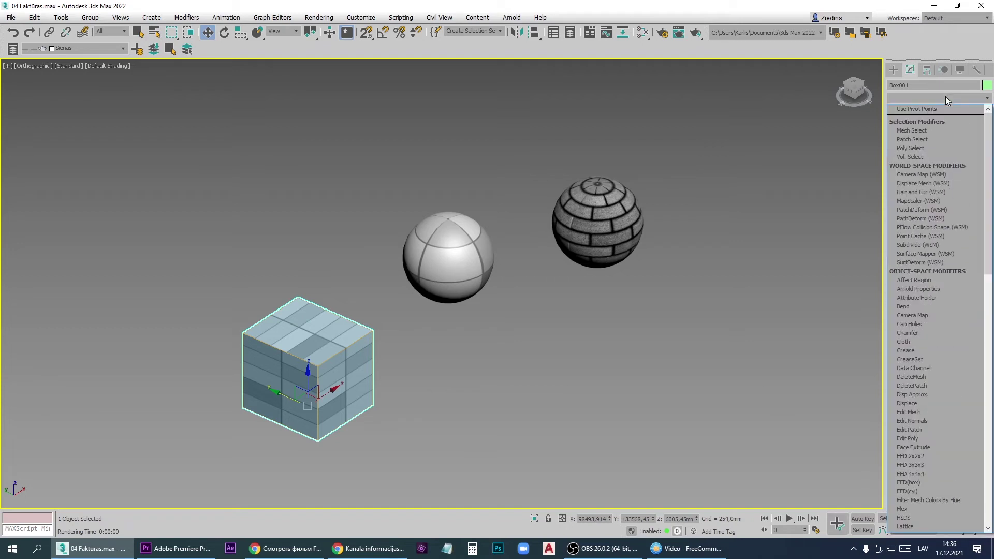
{"action": "key", "text": "m"}
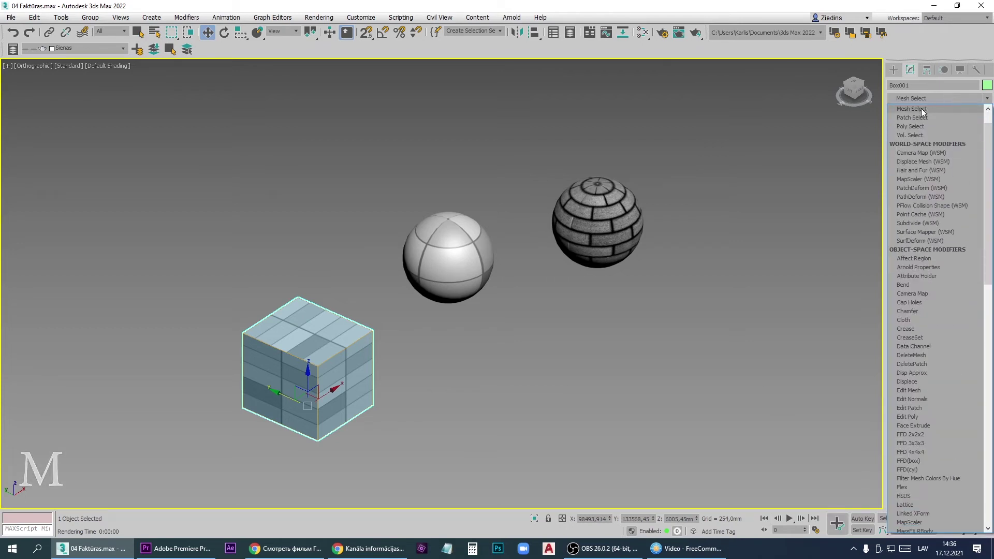
{"action": "left_click", "coordinate": [927, 109]}
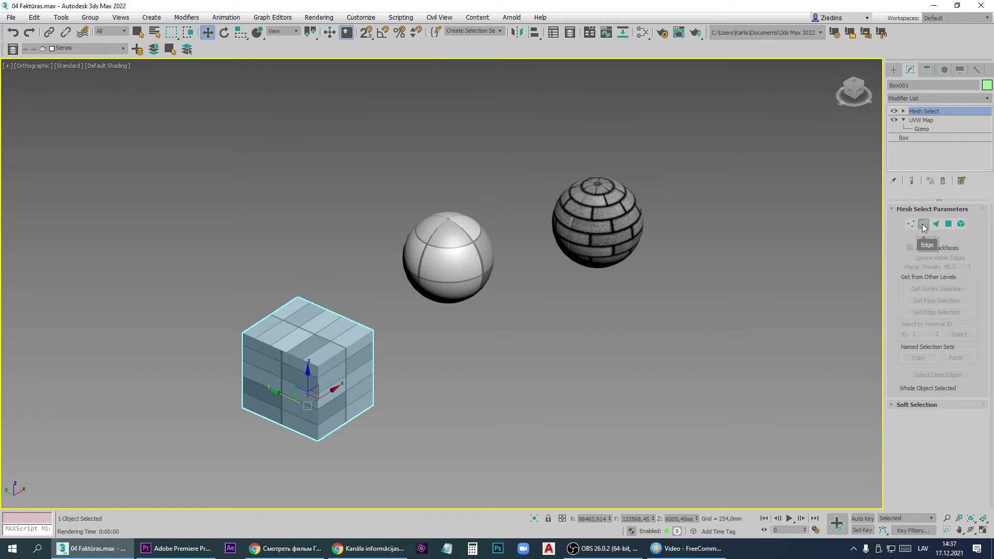
{"action": "left_click", "coordinate": [948, 224]}
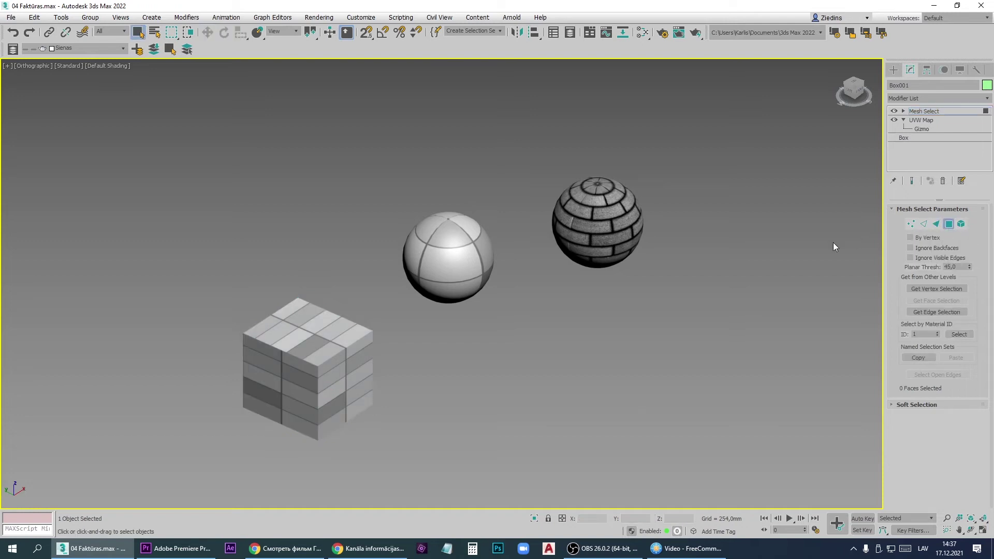
{"action": "left_click", "coordinate": [299, 340]}
Step: Add a UVW Map modifier above Mesh Select so that it maps only the box's selected top face
{"action": "left_click", "coordinate": [946, 98]}
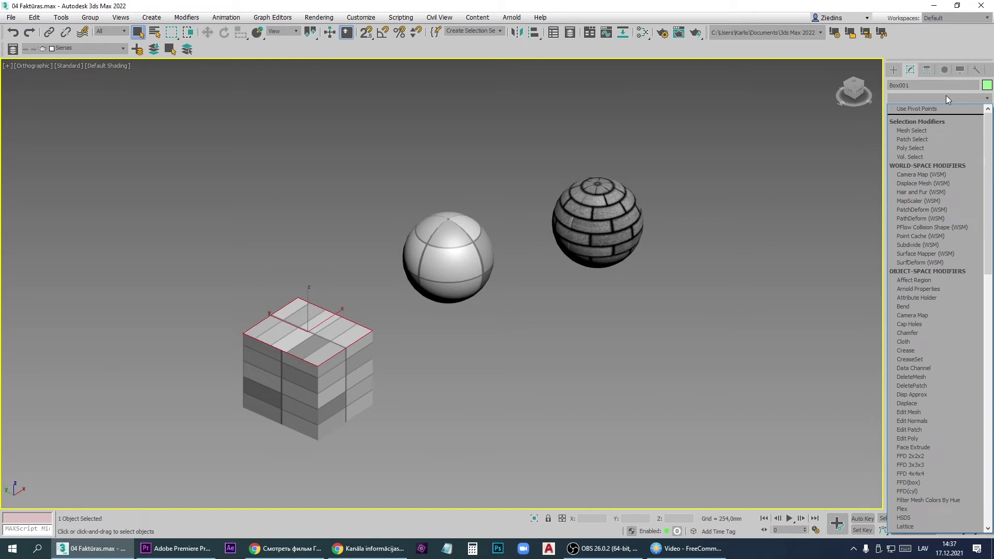
{"action": "key", "text": "u"}
{"action": "key", "text": "u"}
{"action": "key", "text": "u"}
{"action": "key", "text": "u"}
{"action": "key", "text": "u"}
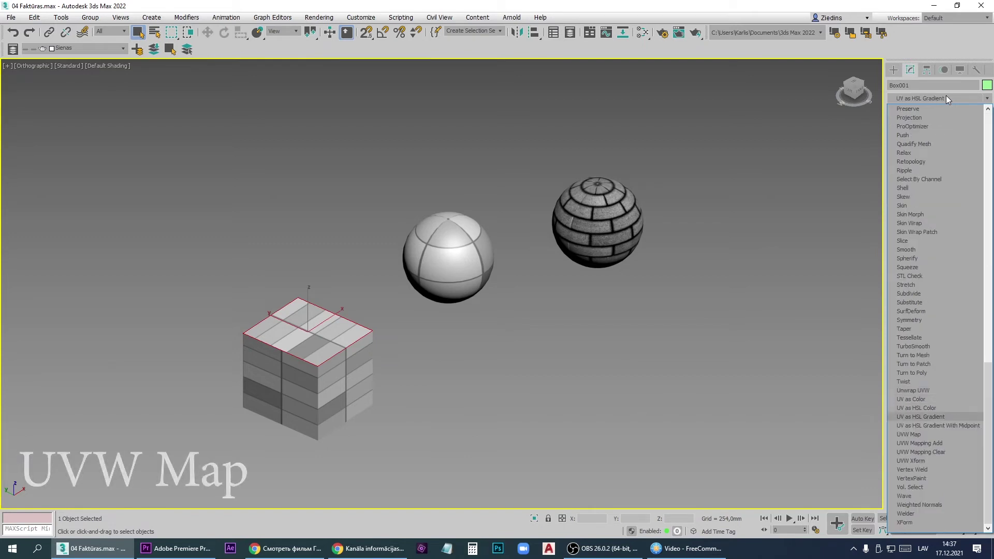
{"action": "key", "text": "u"}
{"action": "key", "text": "Return"}
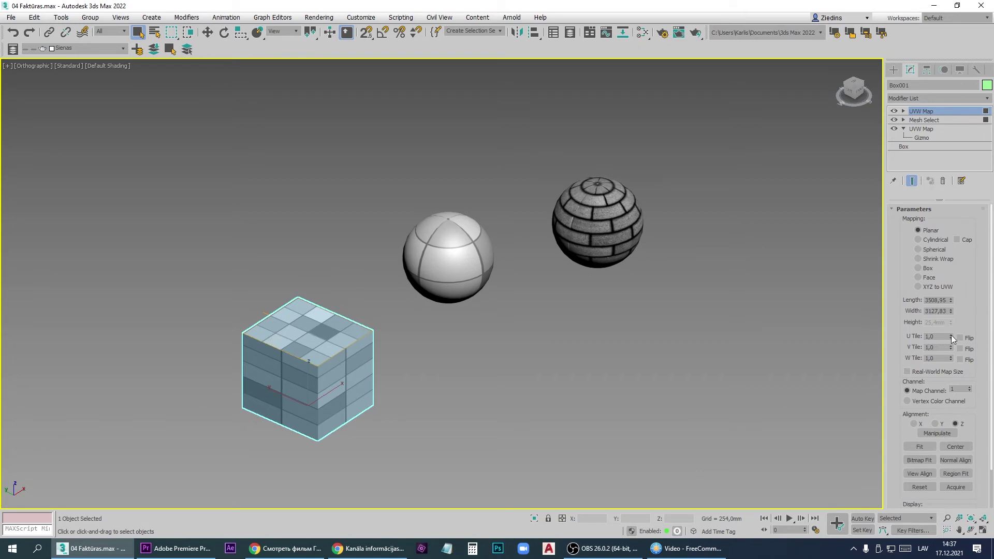
Step: Set the top face's UVW Map tiling to 1,5 for both U Tile and V Tile
{"action": "mouse_move", "coordinate": [952, 339]}
{"action": "left_mouse_down"}
{"action": "mouse_move", "coordinate": [953, 301]}
{"action": "mouse_move", "coordinate": [953, 341]}
{"action": "left_mouse_up"}
{"action": "left_click", "coordinate": [935, 337]}
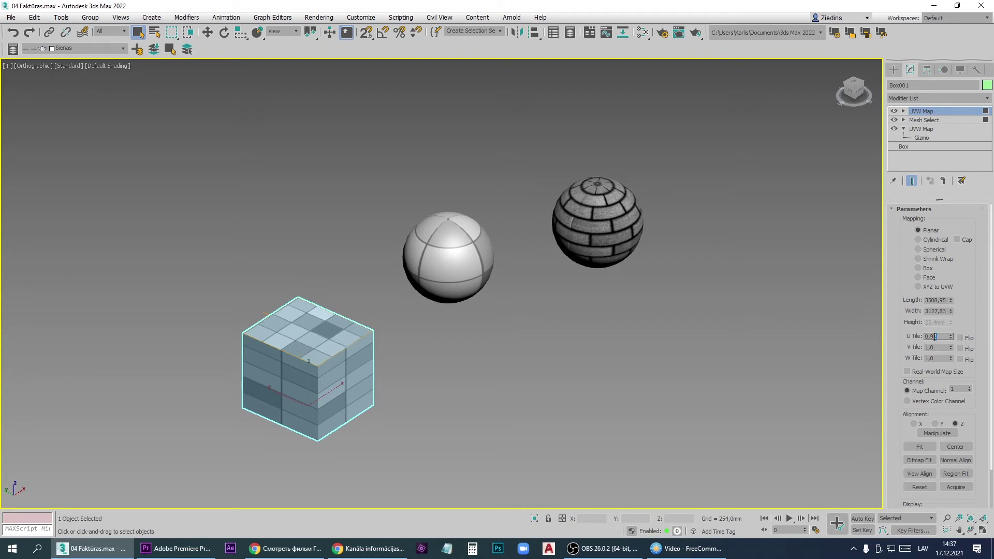
{"action": "type", "text": "1,5"}
{"action": "key", "text": "Return"}
{"action": "left_click", "coordinate": [930, 347]}
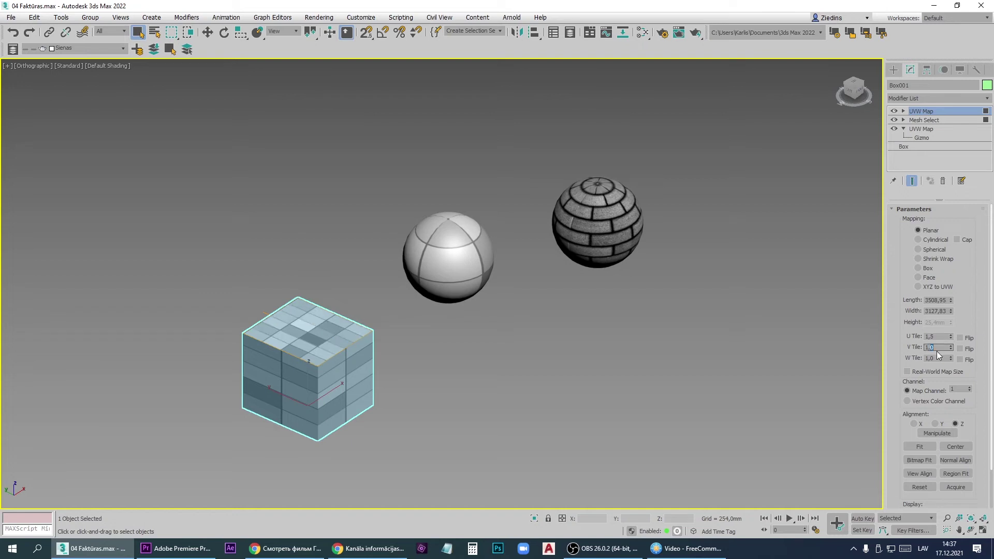
{"action": "type", "text": "1,5"}
{"action": "key", "text": "Return"}
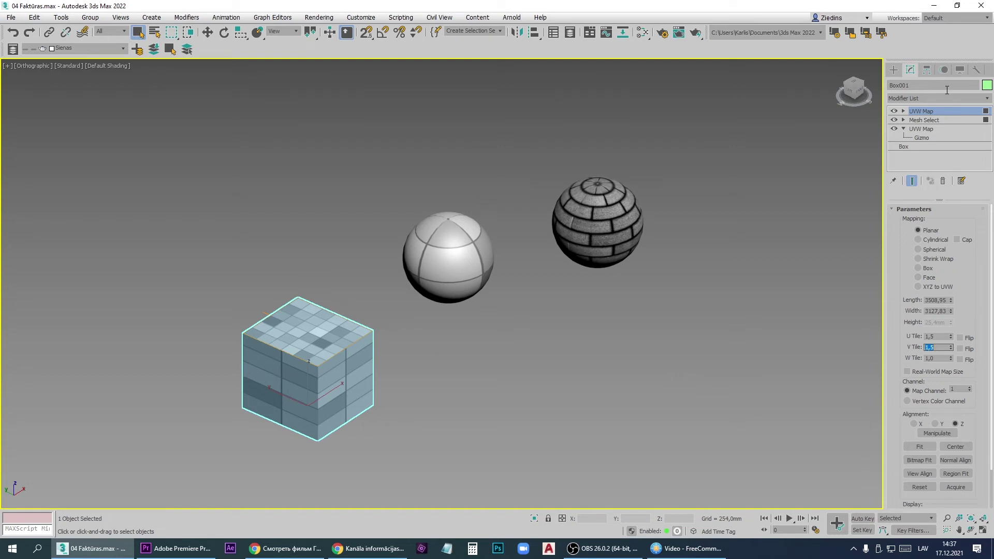
{"action": "key", "text": "Return"}
Step: Add a second Mesh Select modifier to the box and select its front-left side face at Polygon level
{"action": "left_click", "coordinate": [935, 98]}
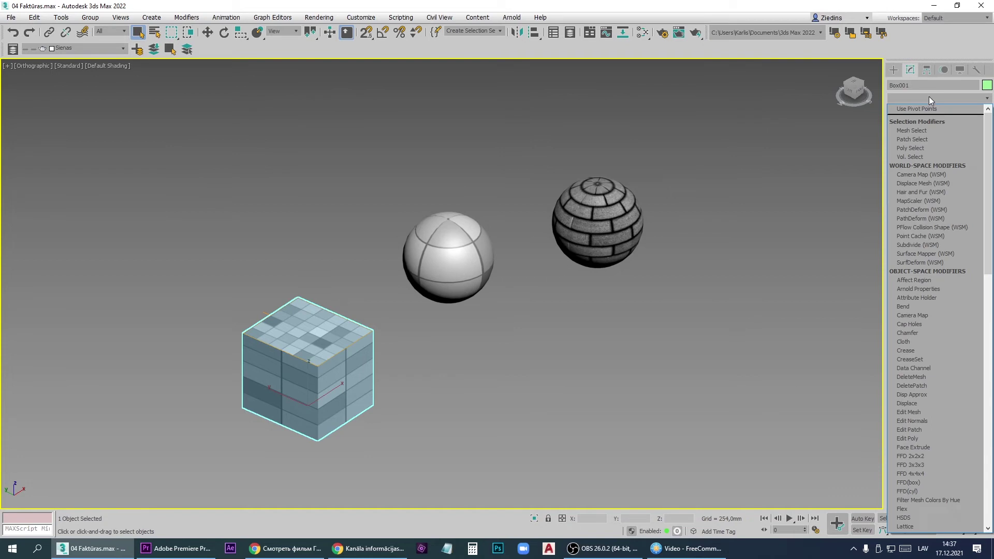
{"action": "key", "text": "m"}
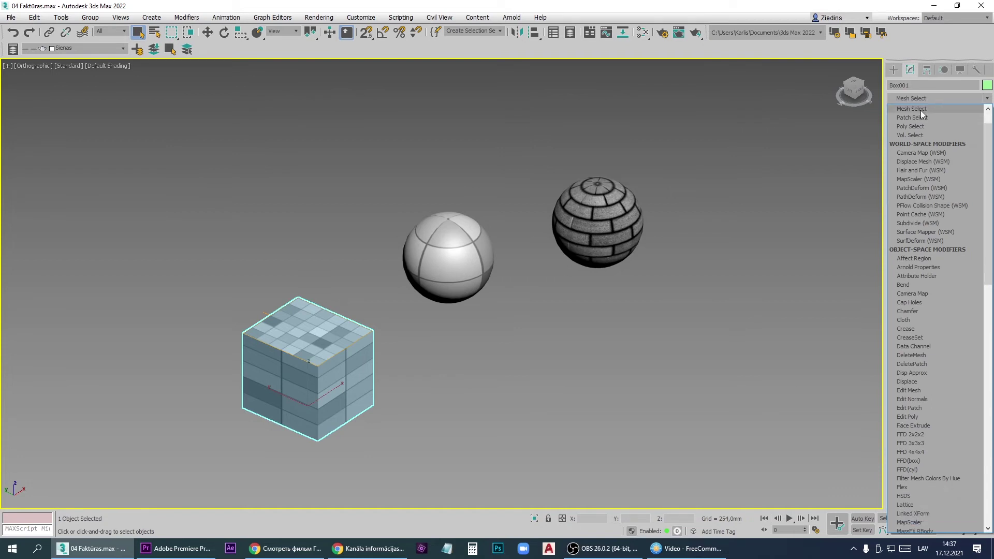
{"action": "left_click", "coordinate": [920, 109]}
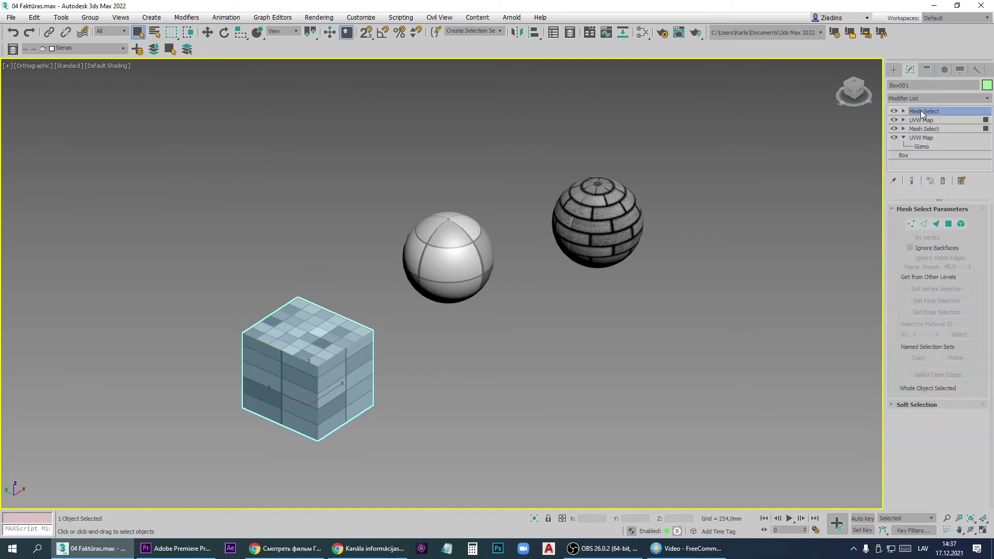
{"action": "left_click", "coordinate": [948, 223]}
{"action": "left_click", "coordinate": [290, 374]}
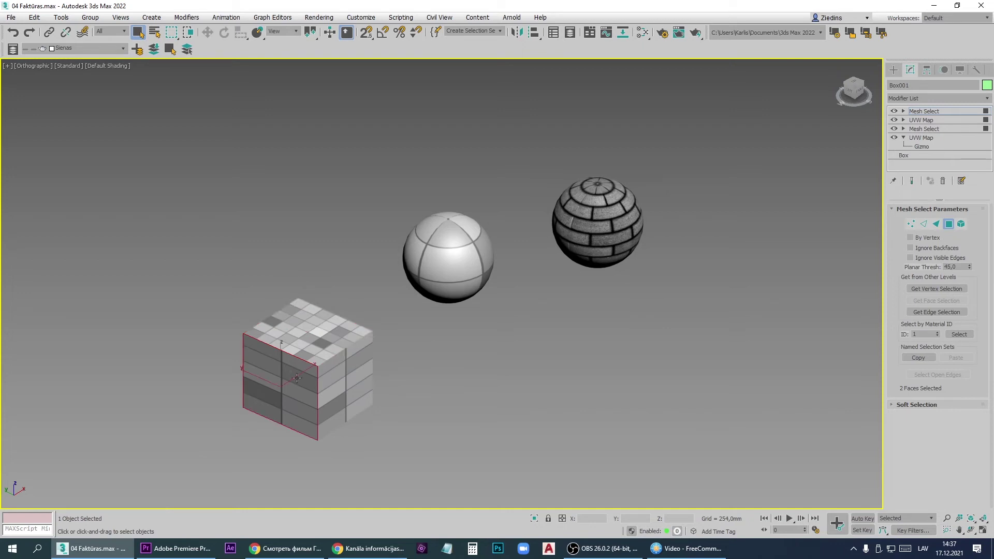
Step: Add a UVW Map modifier above the second Mesh Select so that it maps only the box's front-left side face
{"action": "left_click", "coordinate": [949, 97]}
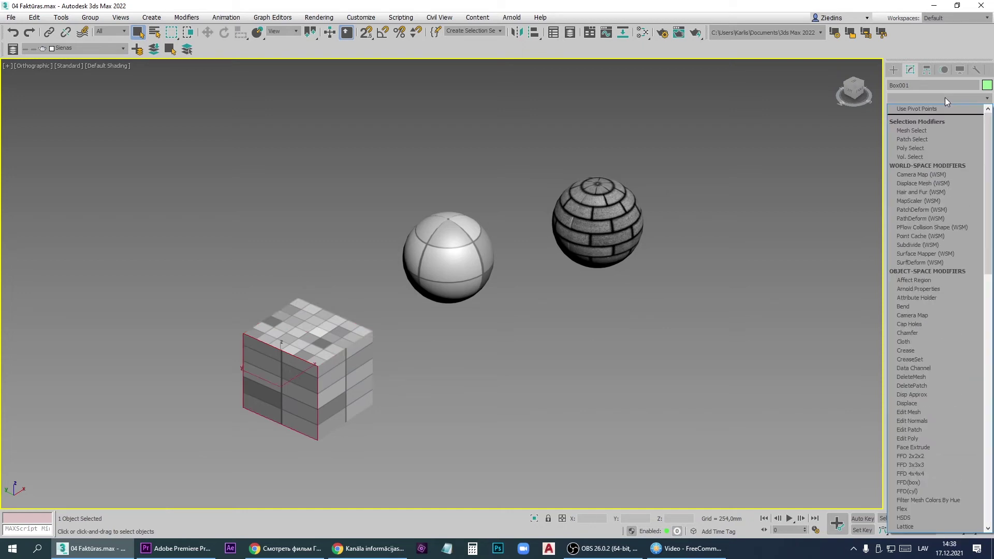
{"action": "type", "text": "u"}
{"action": "key", "text": "Down"}
{"action": "key", "text": "Down"}
{"action": "key", "text": "Down"}
{"action": "key", "text": "Down"}
{"action": "key", "text": "Down"}
{"action": "key", "text": "Down"}
{"action": "key", "text": "Up"}
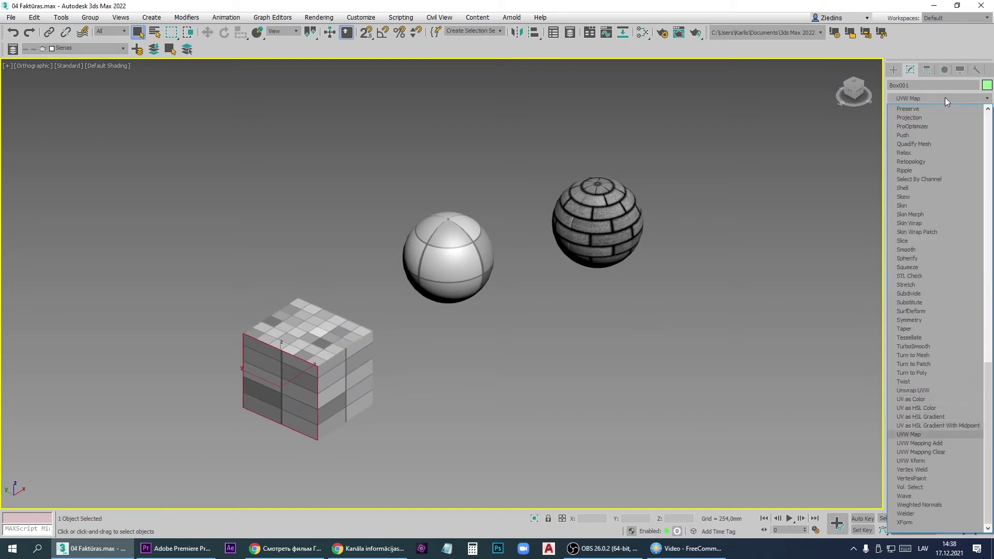
{"action": "key", "text": "Return"}
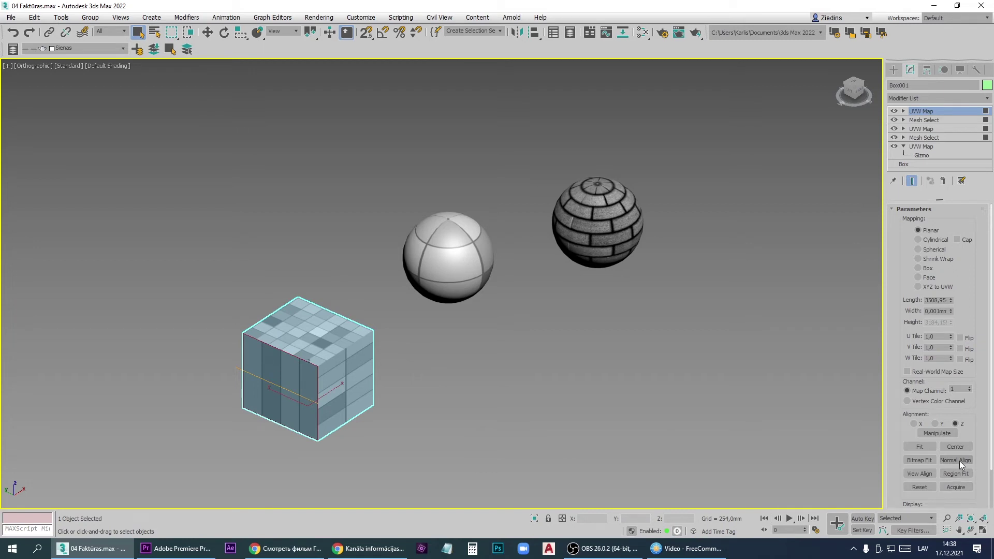
Step: Align the planar UVW mapping to the normal of the box's front-left face and fit it to that face
{"action": "left_click", "coordinate": [287, 376]}
{"action": "left_click_drag", "start_coordinate": [287, 377], "coordinate": [285, 379]}
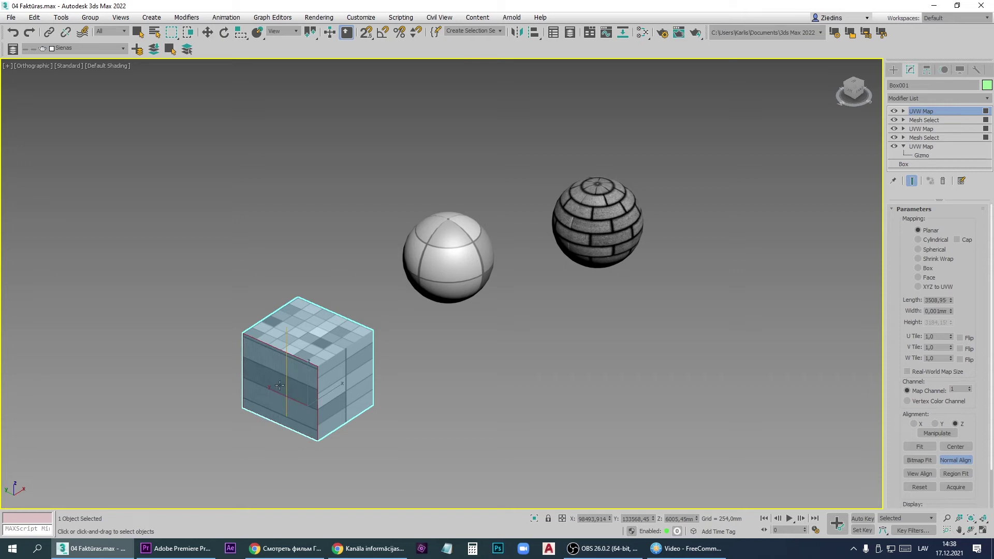
{"action": "left_click", "coordinate": [926, 449]}
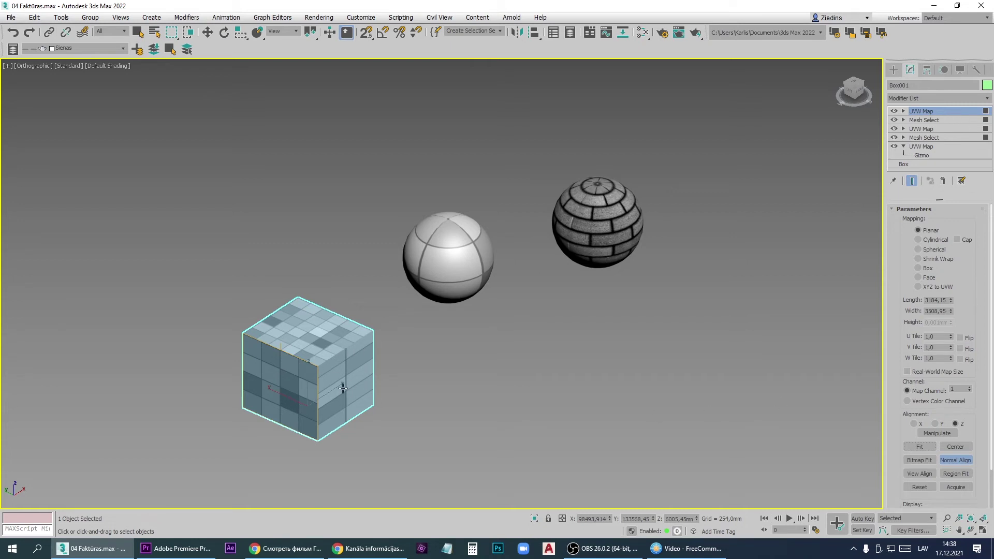
Step: Add a third Mesh Select modifier to the box and select its front-right side face at Polygon level
{"action": "left_click", "coordinate": [939, 99]}
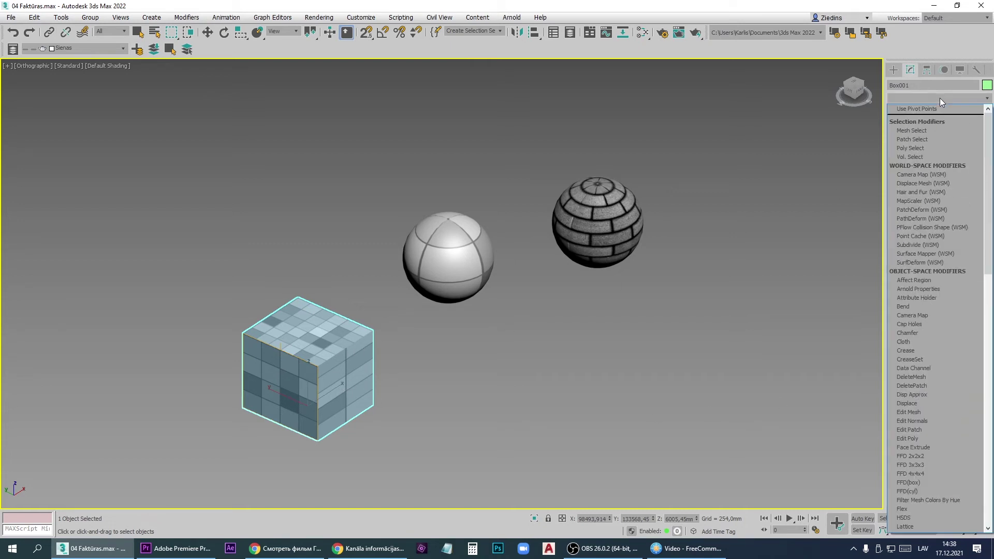
{"action": "left_click", "coordinate": [937, 129]}
{"action": "left_click", "coordinate": [949, 224]}
{"action": "left_click", "coordinate": [362, 355]}
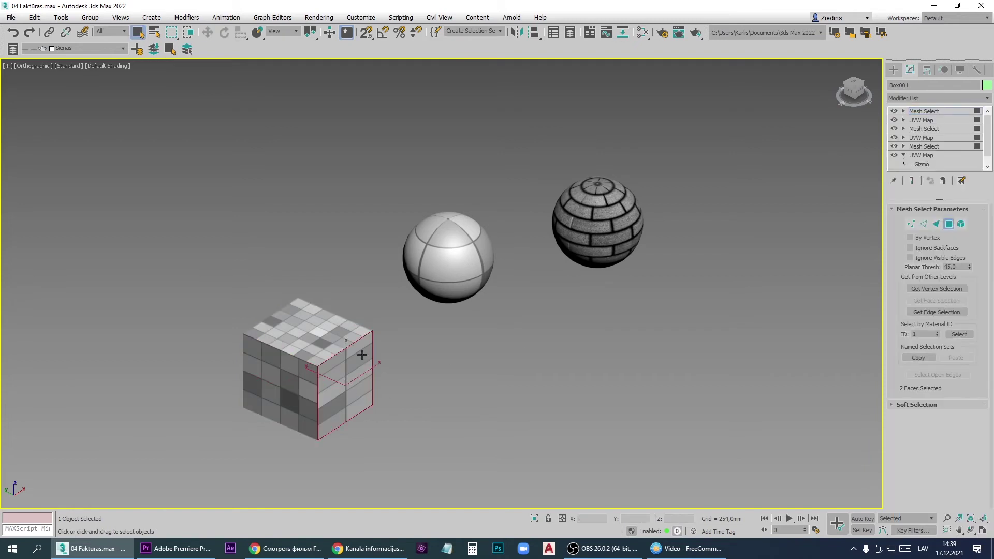
Step: Add a UVW Map modifier for the selected front-right face, aligning the planar mapping to its normal and fitting it
{"action": "left_click", "coordinate": [939, 97]}
{"action": "key", "text": "u"}
{"action": "key", "text": "Down"}
{"action": "key", "text": "Down"}
{"action": "key", "text": "Down"}
{"action": "key", "text": "Down"}
{"action": "key", "text": "Down"}
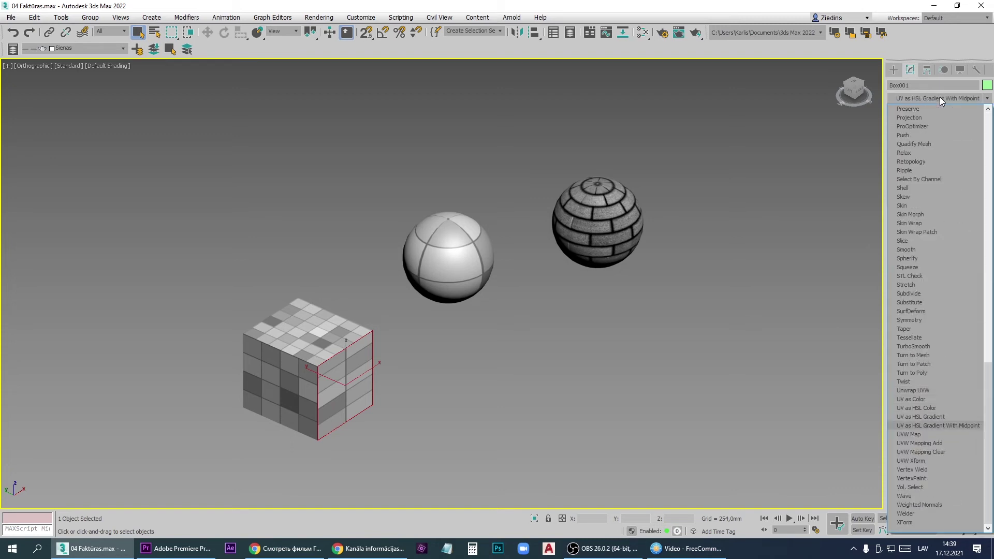
{"action": "key", "text": "Return"}
{"action": "left_click", "coordinate": [960, 458]}
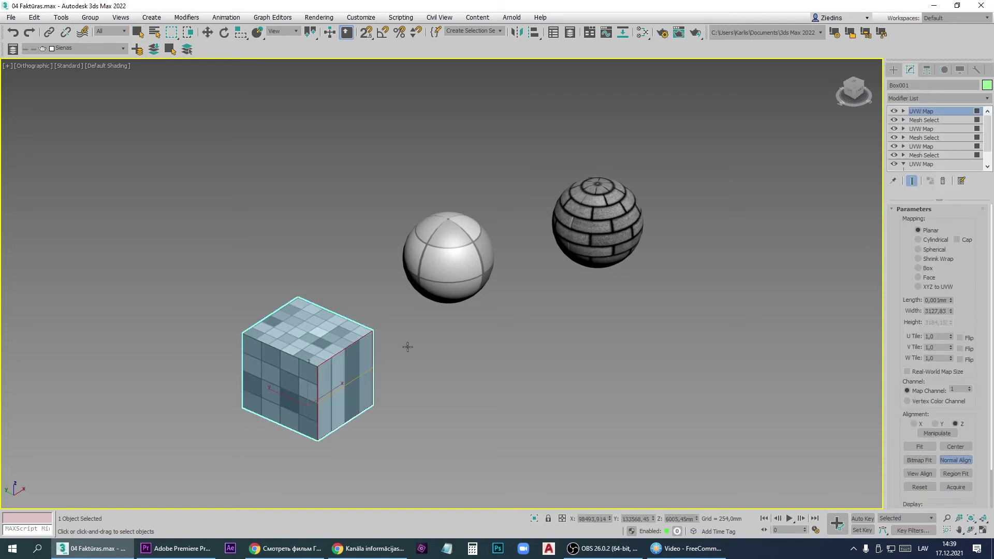
{"action": "left_click", "coordinate": [354, 365]}
{"action": "left_click", "coordinate": [918, 446]}
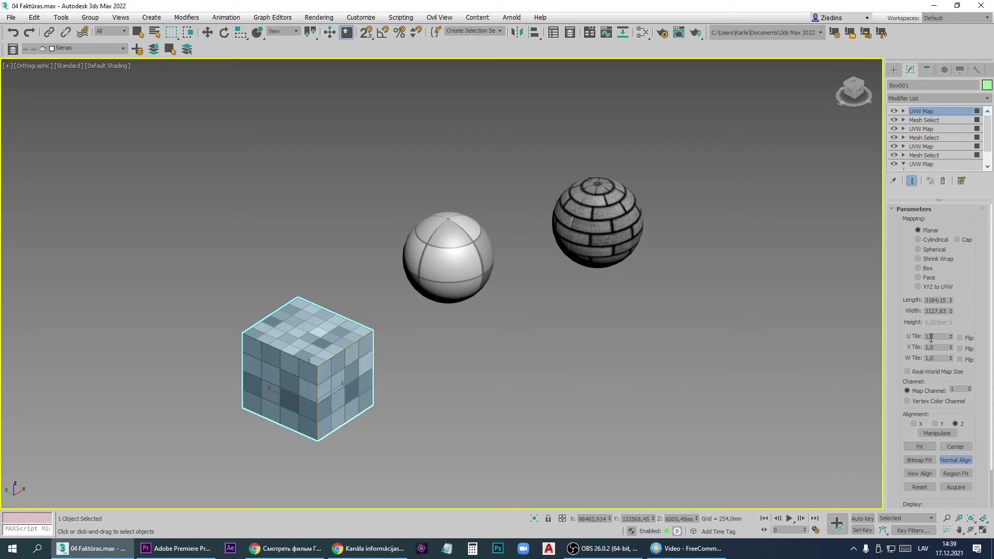
Step: Set the front-right face's UVW Map tiling to 2 for both U Tile and V Tile
{"action": "left_click_drag", "start_coordinate": [929, 336], "coordinate": [899, 333]}
{"action": "type", "text": "2"}
{"action": "key", "text": "Return"}
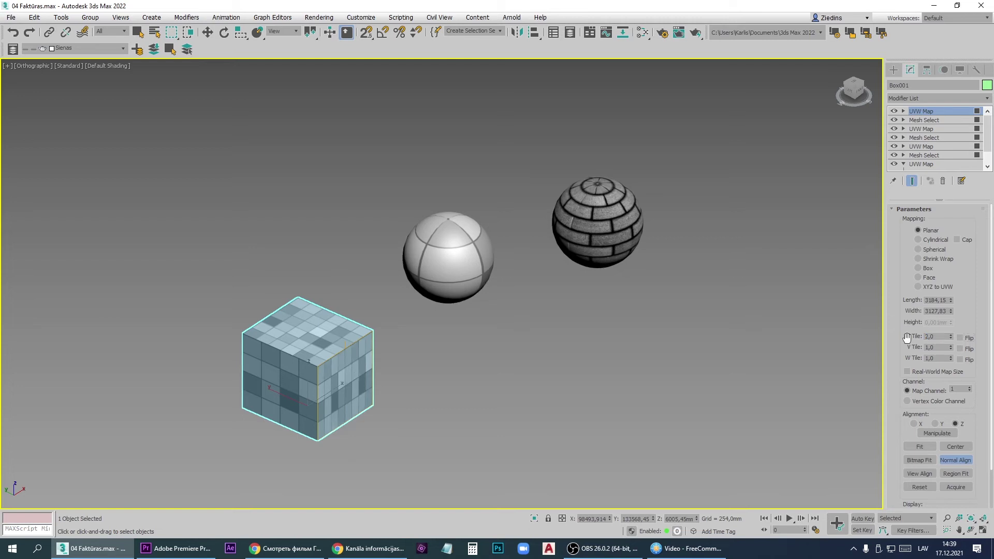
{"action": "double_click", "coordinate": [927, 349]}
{"action": "type", "text": "2"}
{"action": "key", "text": "Return"}
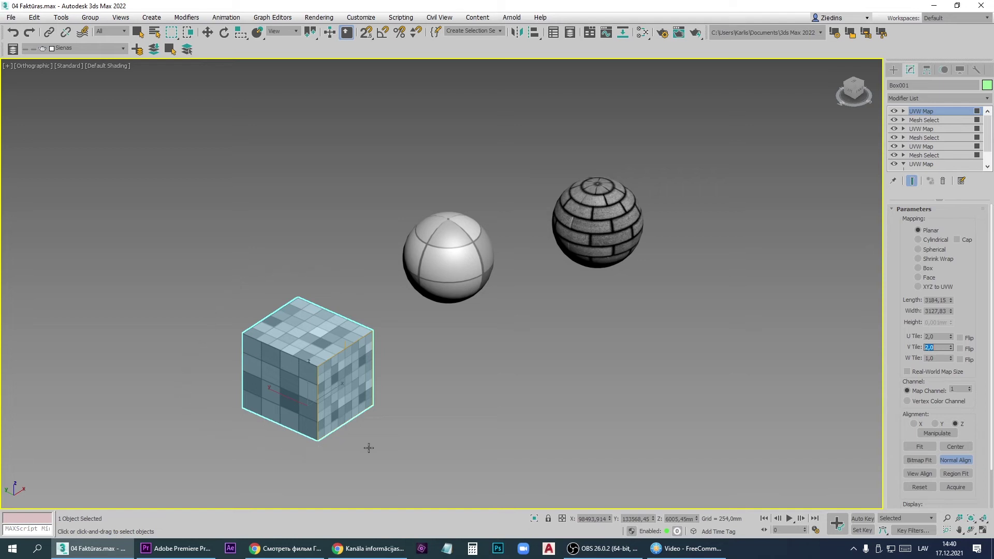
Step: Convert the box with its whole modifier stack to an Editable Mesh and deselect it
{"action": "left_click", "coordinate": [208, 33]}
{"action": "right_click", "coordinate": [305, 324]}
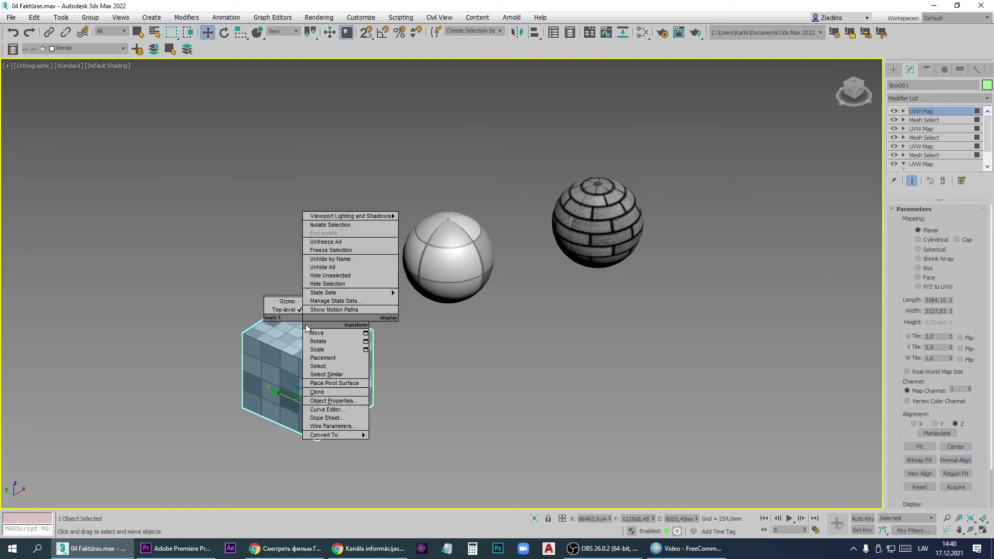
{"action": "mouse_move", "coordinate": [350, 434]}
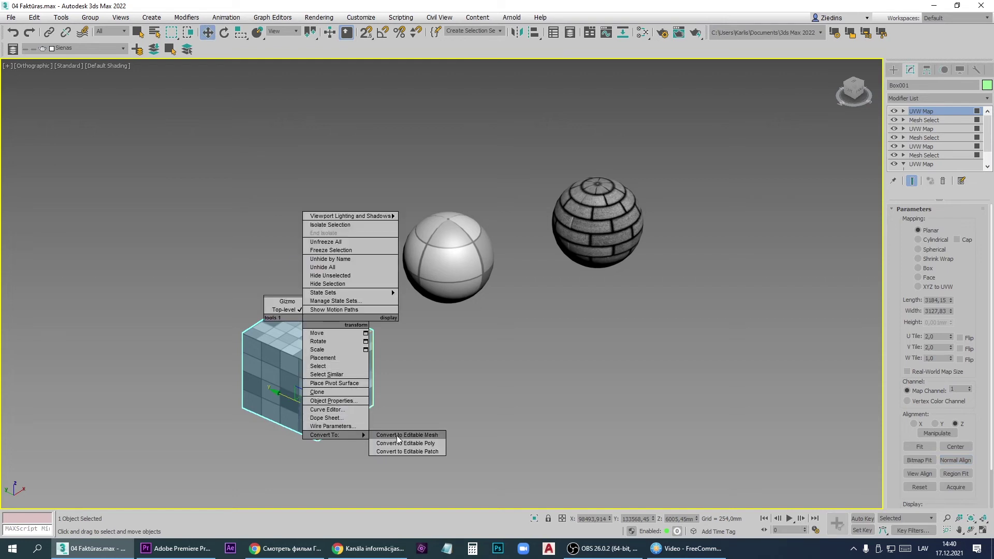
{"action": "left_click", "coordinate": [411, 435]}
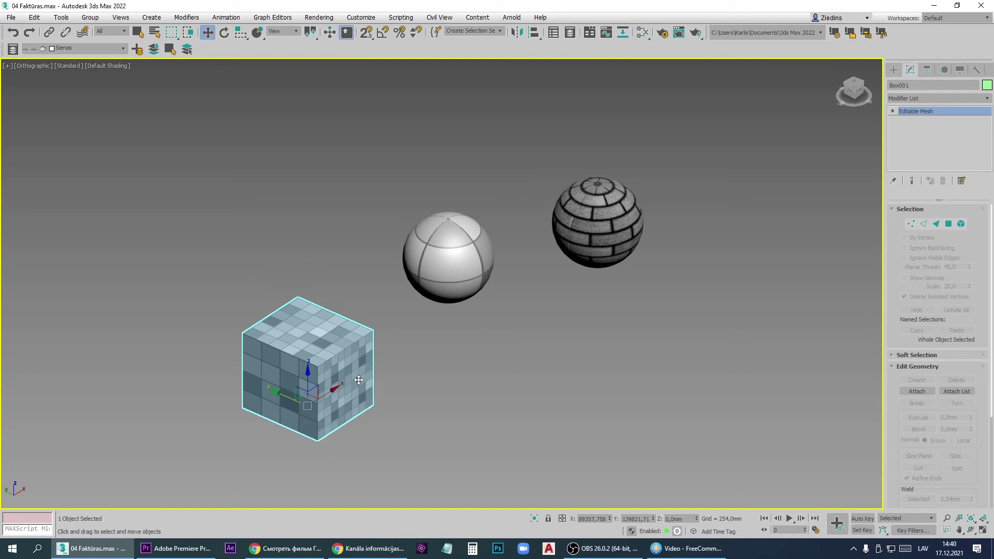
{"action": "left_click", "coordinate": [417, 339]}
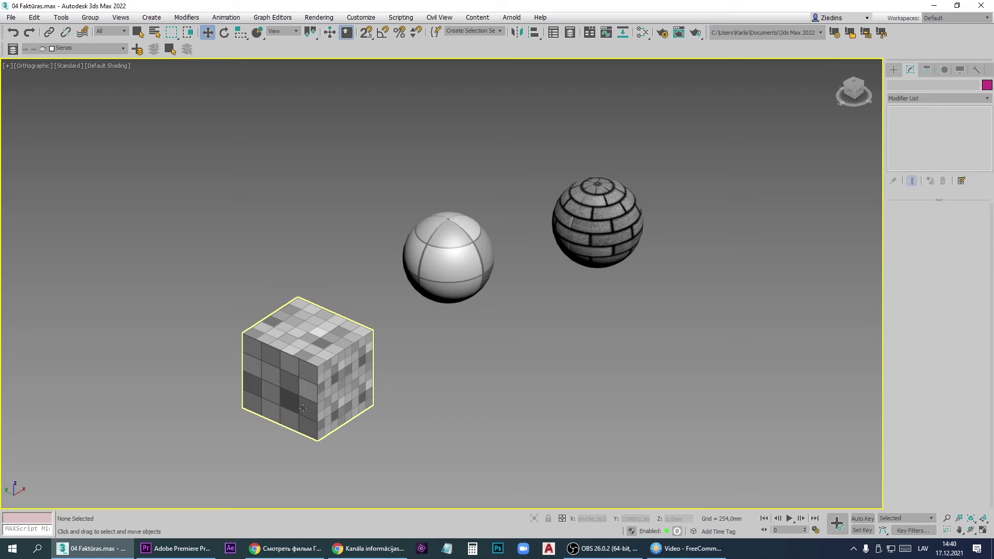
Step: Open the Slate Material Editor and add a Multi/Sub-Object material to the view above the existing material nodes
{"action": "middle_click_drag", "start_coordinate": [296, 432], "coordinate": [188, 382]}
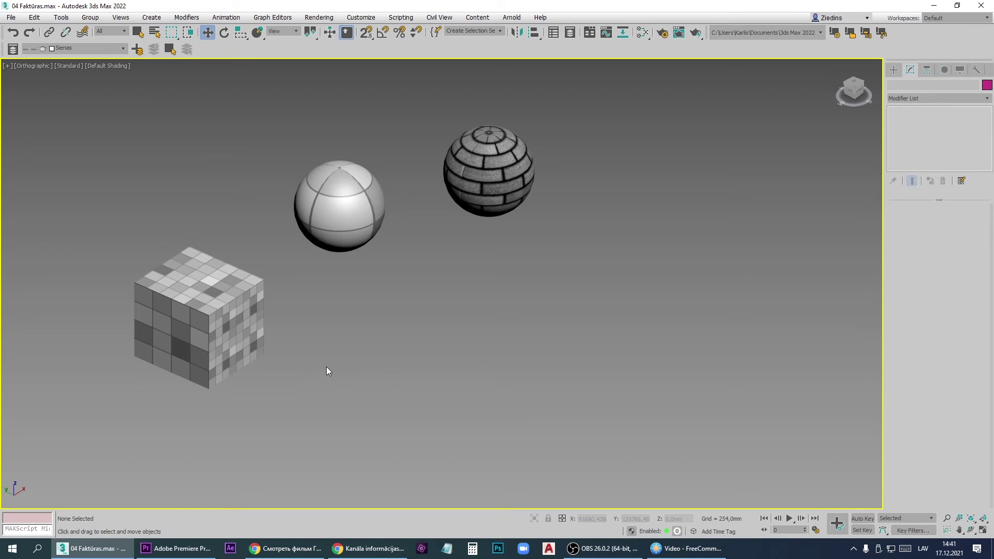
{"action": "key", "text": "m"}
{"action": "left_click", "coordinate": [434, 194]}
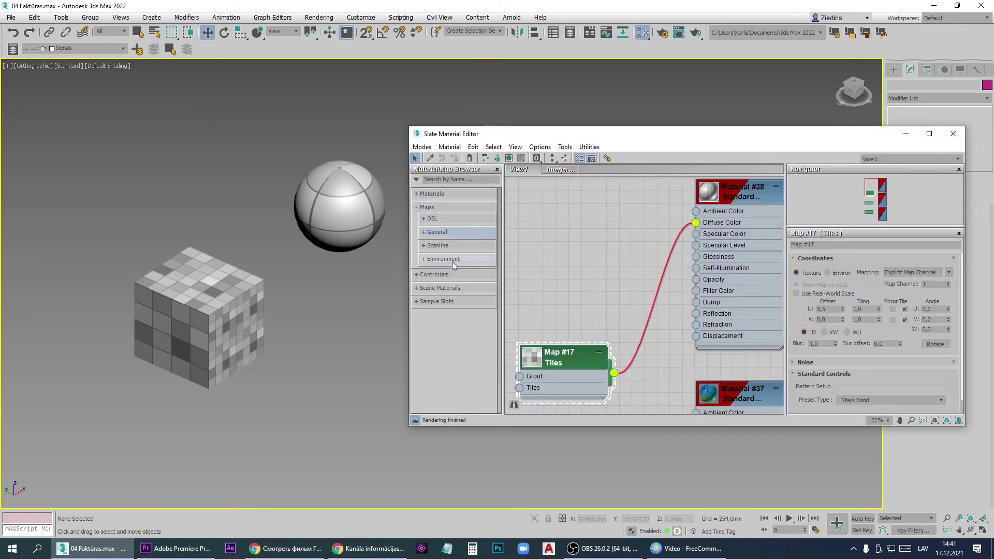
{"action": "left_click", "coordinate": [415, 207]}
{"action": "left_click", "coordinate": [417, 194]}
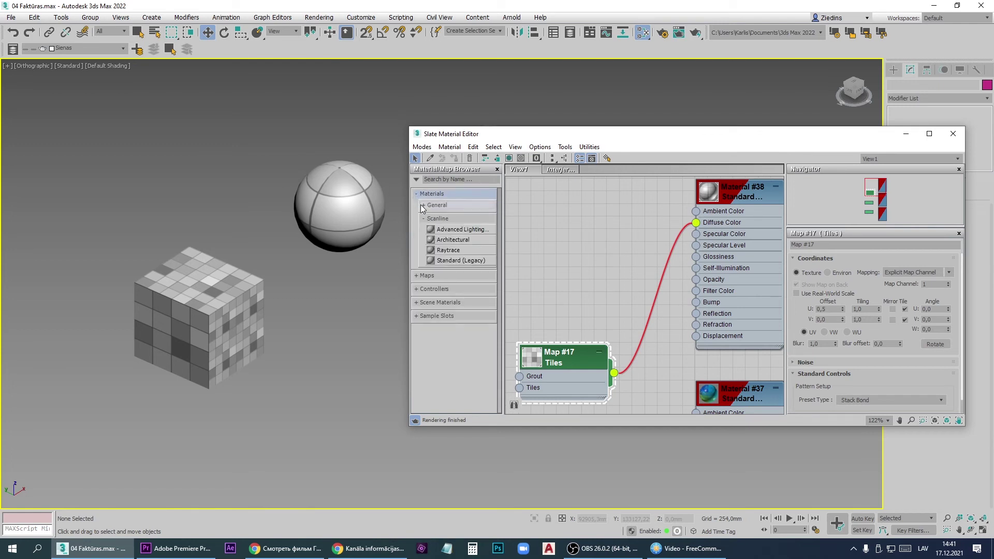
{"action": "left_click", "coordinate": [424, 205]}
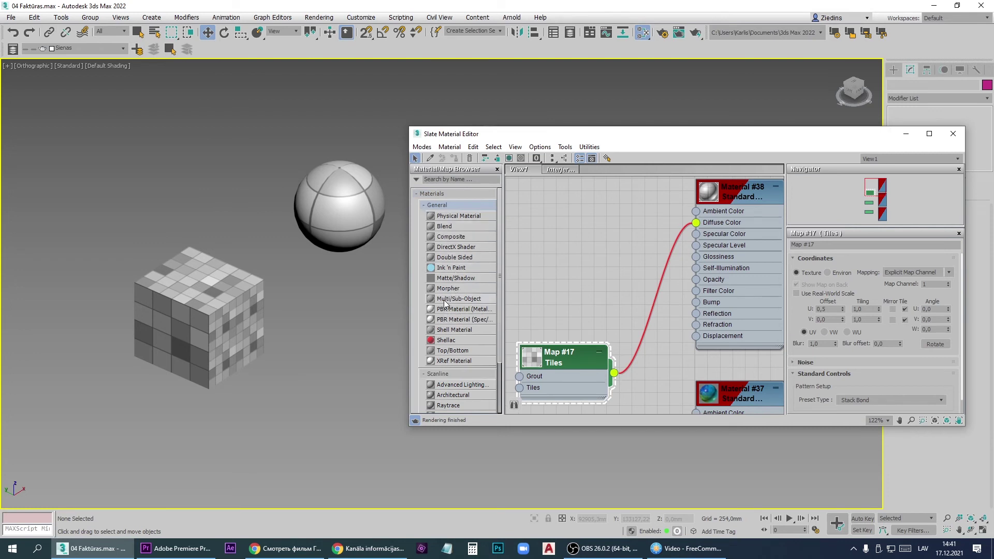
{"action": "left_click_drag", "start_coordinate": [466, 303], "coordinate": [570, 242]}
{"action": "scroll", "coordinate": [498, 294], "scroll_direction": "down", "scroll_amount": 2}
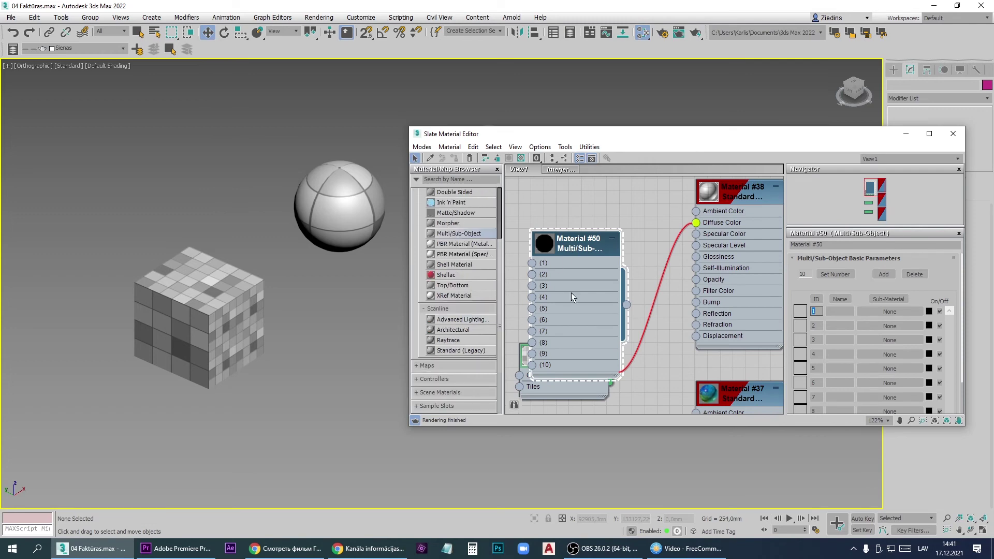
{"action": "scroll", "coordinate": [549, 294], "scroll_direction": "down", "scroll_amount": 5}
{"action": "left_click_drag", "start_coordinate": [570, 273], "coordinate": [562, 217]}
{"action": "scroll", "coordinate": [561, 217], "scroll_direction": "up", "scroll_amount": 4}
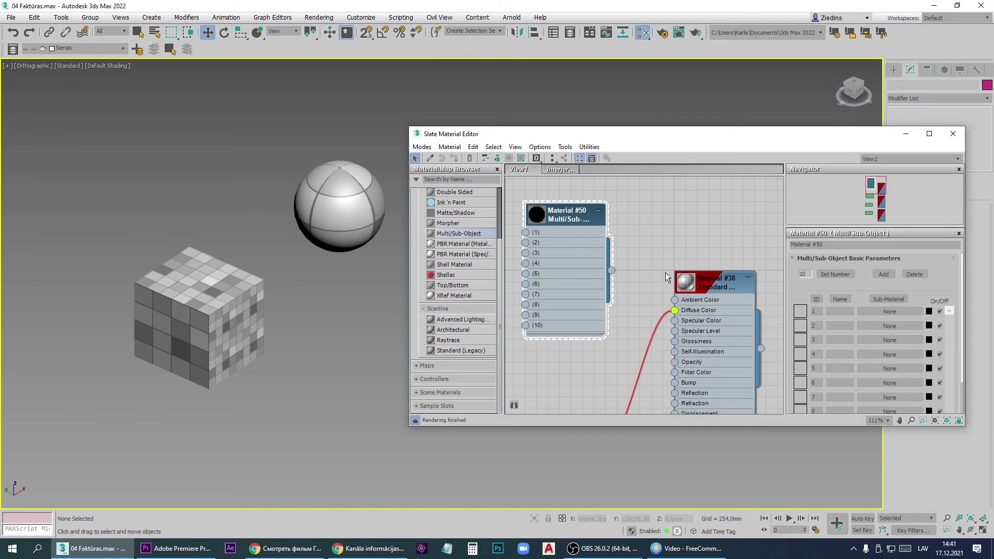
Step: Set the Multi/Sub-Object material's number of materials to 3 and move its node into free space away from the others
{"action": "left_click", "coordinate": [836, 275]}
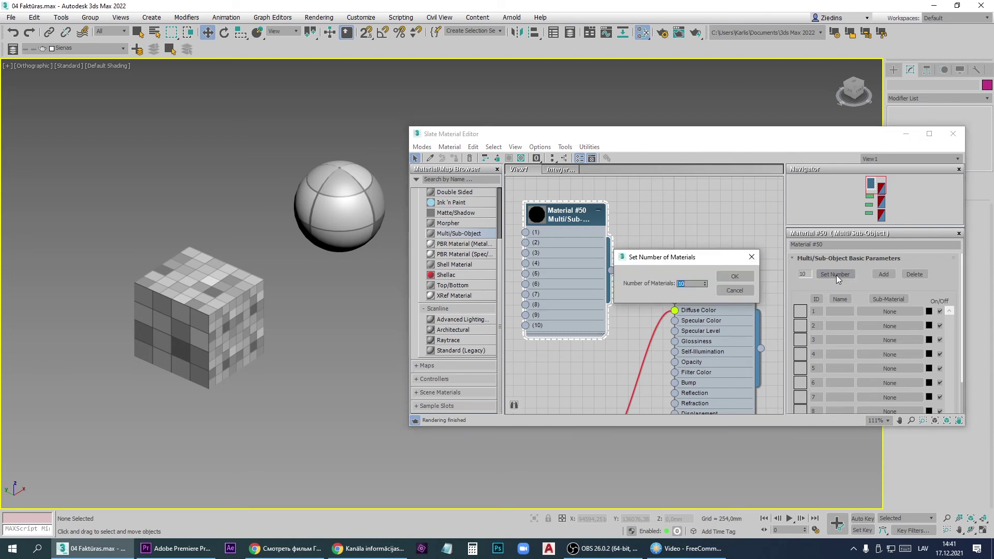
{"action": "type", "text": "3"}
{"action": "left_click", "coordinate": [728, 280]}
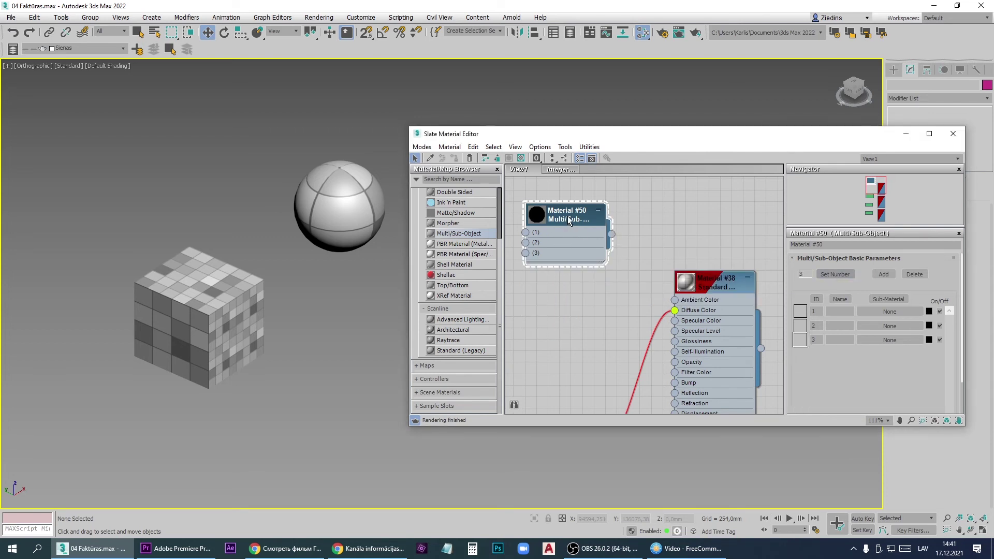
{"action": "scroll", "coordinate": [523, 270], "scroll_direction": "down", "scroll_amount": 5}
{"action": "left_click_drag", "start_coordinate": [545, 240], "coordinate": [683, 238]}
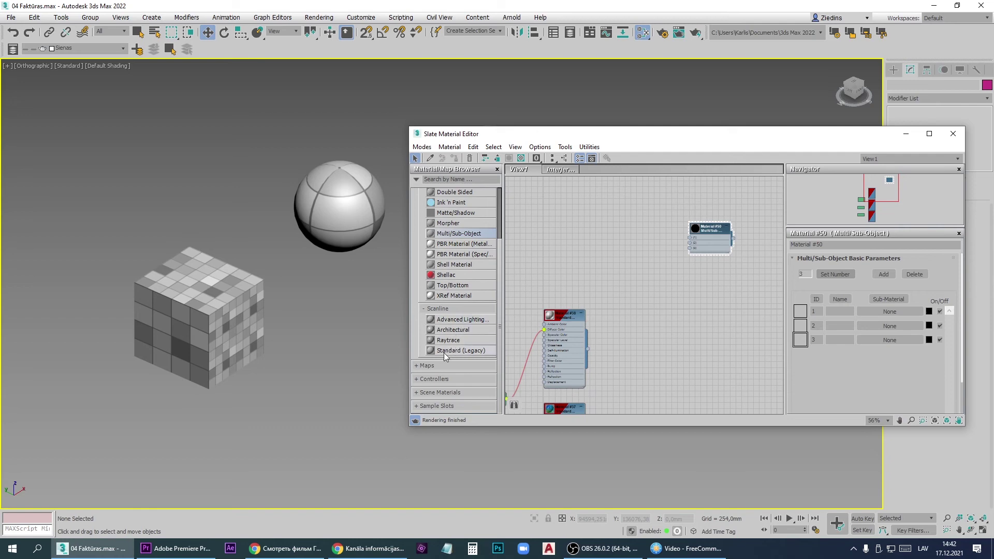
Step: Add a Standard (Legacy) material beside the Multi/Sub-Object node and give it a bright green diffuse color
{"action": "left_click_drag", "start_coordinate": [443, 352], "coordinate": [612, 218]}
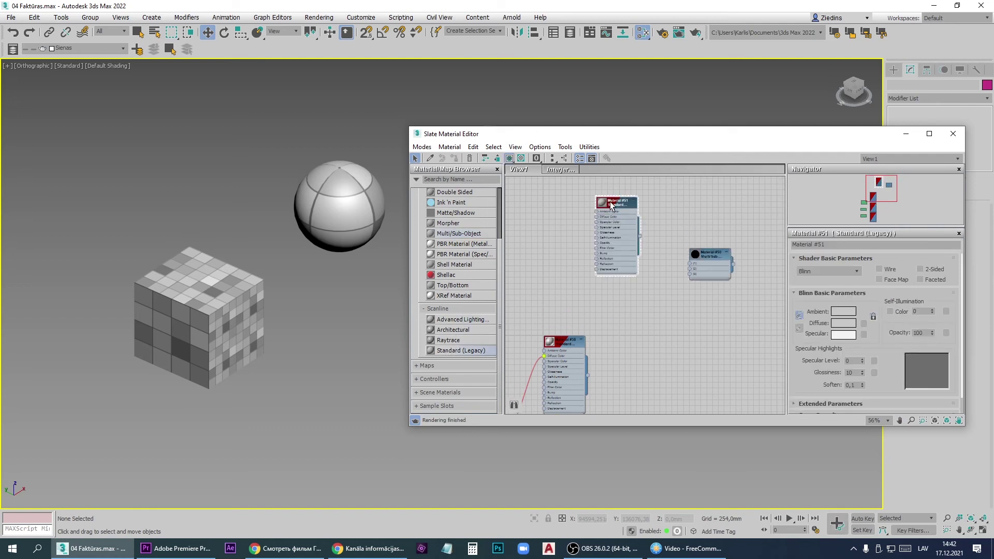
{"action": "left_click", "coordinate": [843, 322]}
{"action": "left_click_drag", "start_coordinate": [239, 88], "coordinate": [237, 67]}
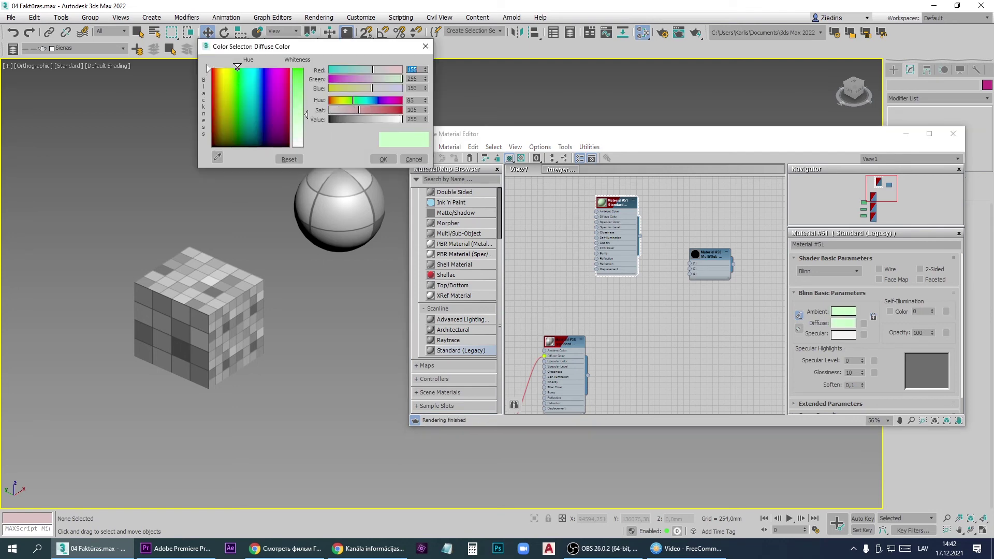
{"action": "left_click_drag", "start_coordinate": [306, 114], "coordinate": [306, 69]}
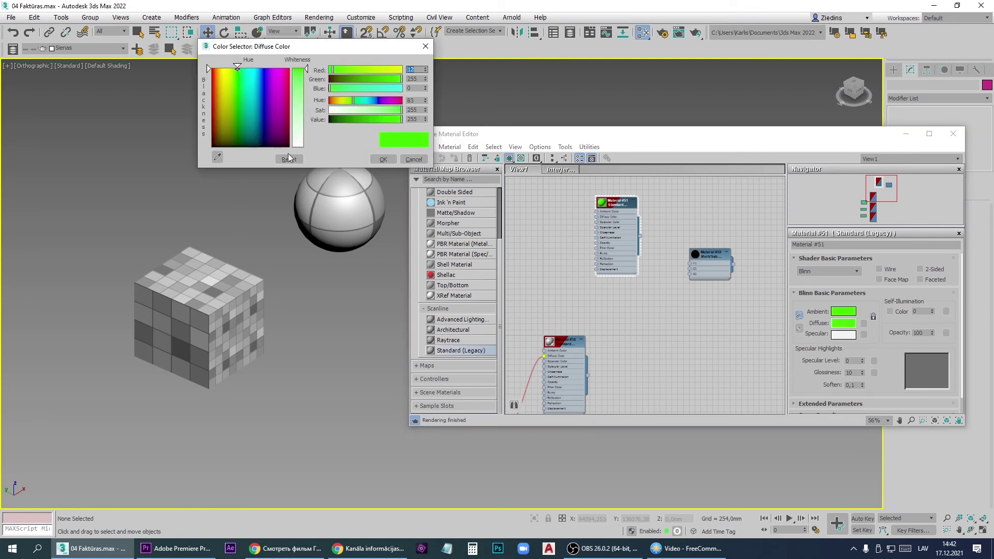
{"action": "left_click", "coordinate": [383, 159]}
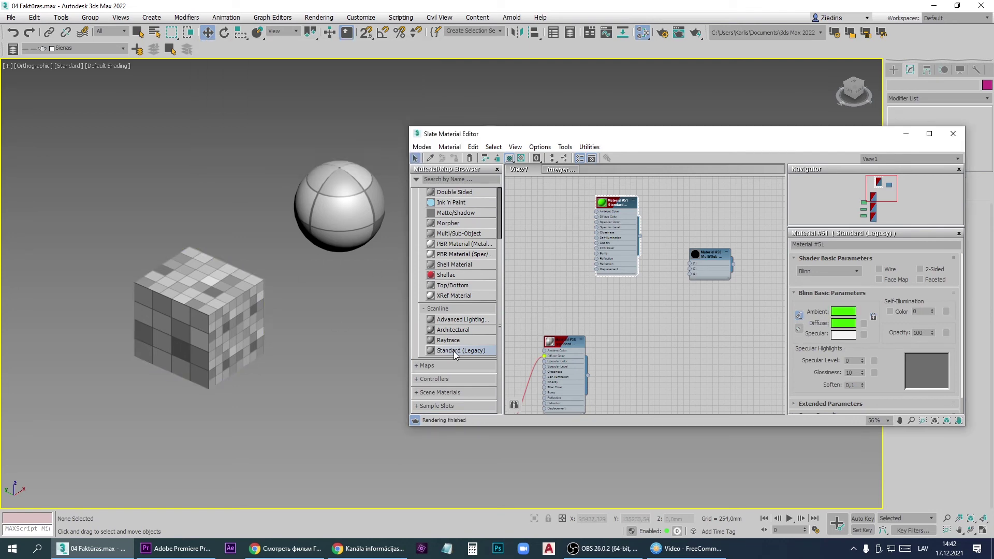
Step: Add a second Standard (Legacy) material below the green one and give it a saturated blue diffuse color
{"action": "left_click_drag", "start_coordinate": [455, 354], "coordinate": [623, 306]}
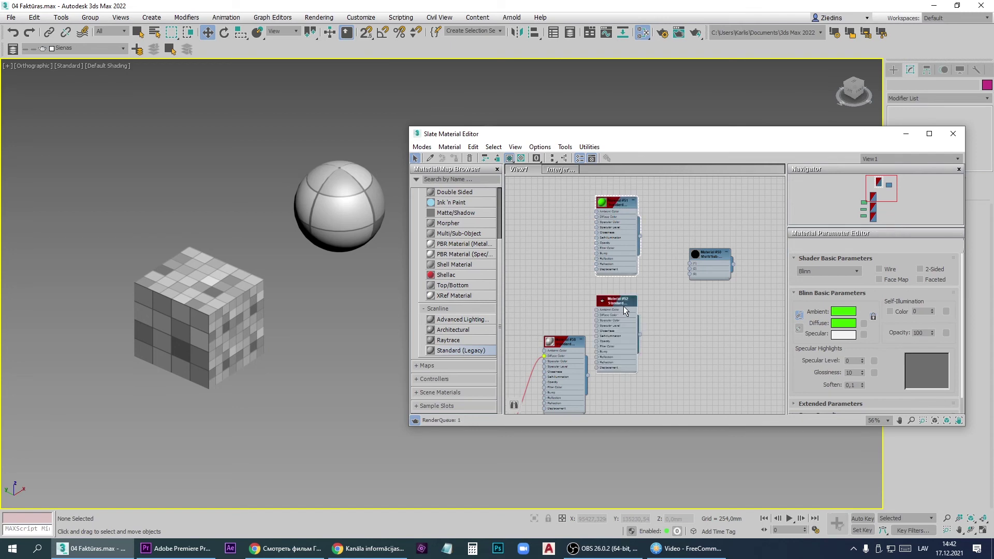
{"action": "left_click", "coordinate": [845, 323]}
{"action": "left_click_drag", "start_coordinate": [240, 88], "coordinate": [264, 67]}
{"action": "left_click", "coordinate": [305, 70]}
{"action": "left_click", "coordinate": [383, 159]}
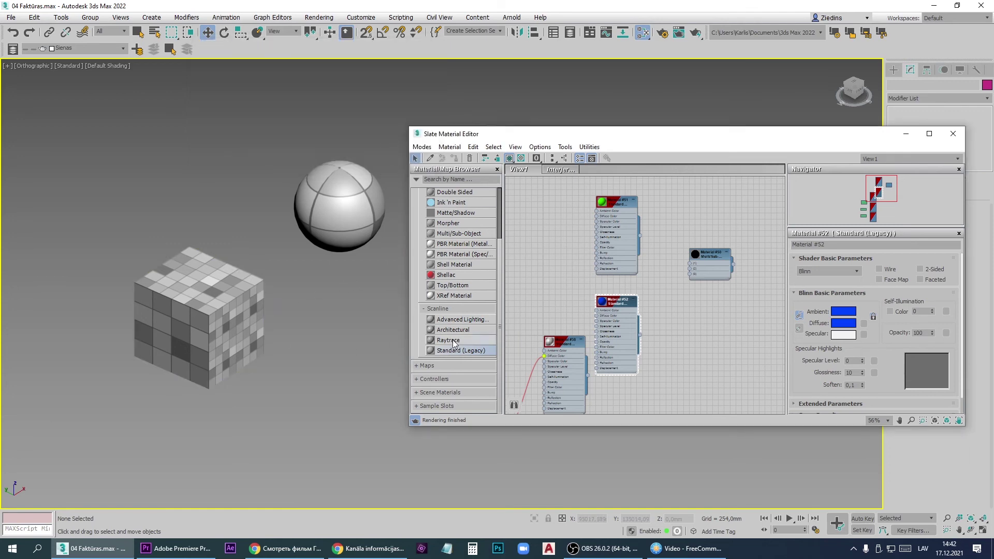
Step: Add a third Standard (Legacy) material next to the blue one and set its diffuse color to yellow, RGB 234, 255, 0
{"action": "left_click_drag", "start_coordinate": [457, 354], "coordinate": [673, 329]}
{"action": "left_click", "coordinate": [835, 324]}
{"action": "left_click", "coordinate": [226, 68]}
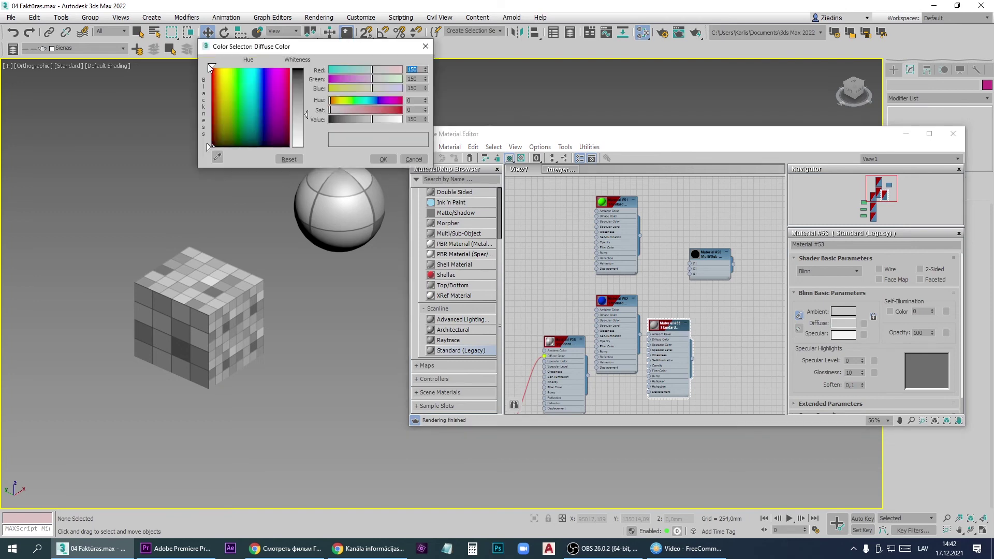
{"action": "left_click", "coordinate": [299, 70]}
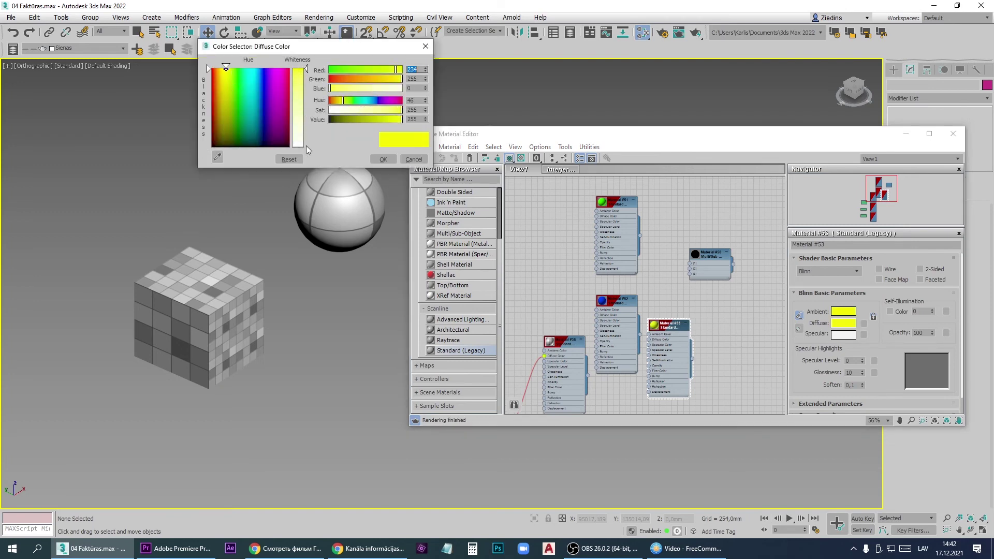
{"action": "left_click", "coordinate": [382, 159]}
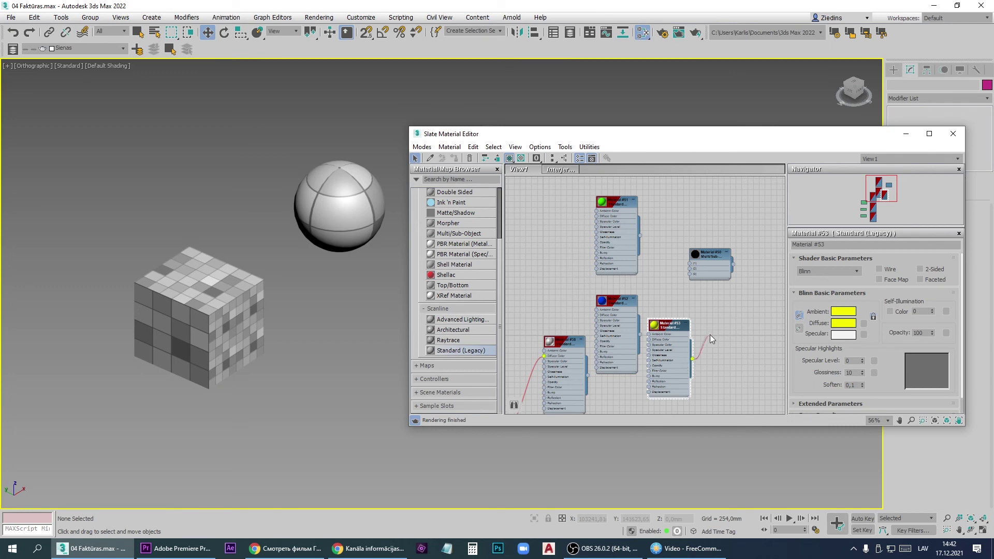
Step: Connect the yellow material's output to slot 3 of the Multi/Sub-Object material
{"action": "left_click_drag", "start_coordinate": [709, 334], "coordinate": [688, 274]}
{"action": "scroll", "coordinate": [689, 275], "scroll_direction": "up", "scroll_amount": 2}
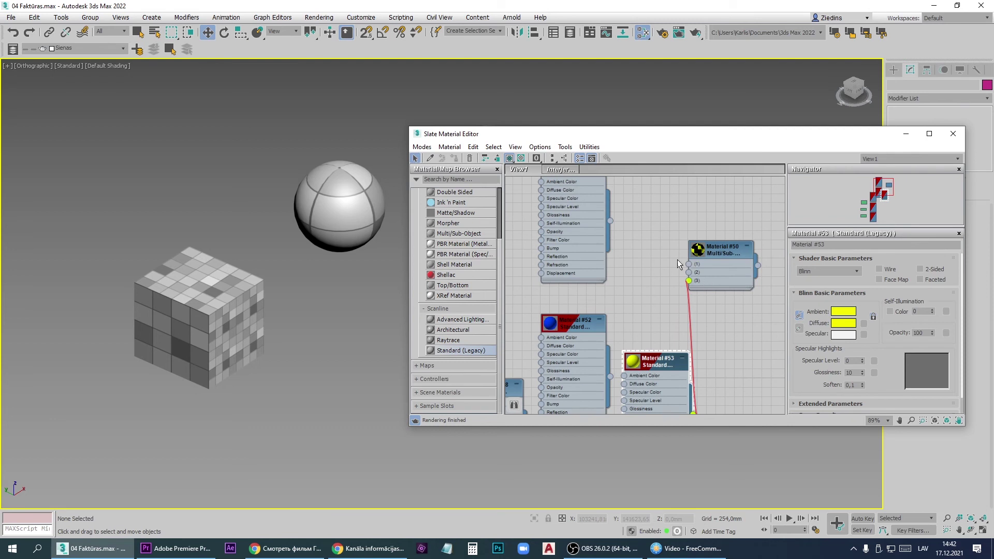
Step: Connect the blue material to slot 2 and the green material to slot 1 of the Multi/Sub-Object material, and spread the three nodes apart
{"action": "scroll", "coordinate": [653, 331], "scroll_direction": "down", "scroll_amount": 2}
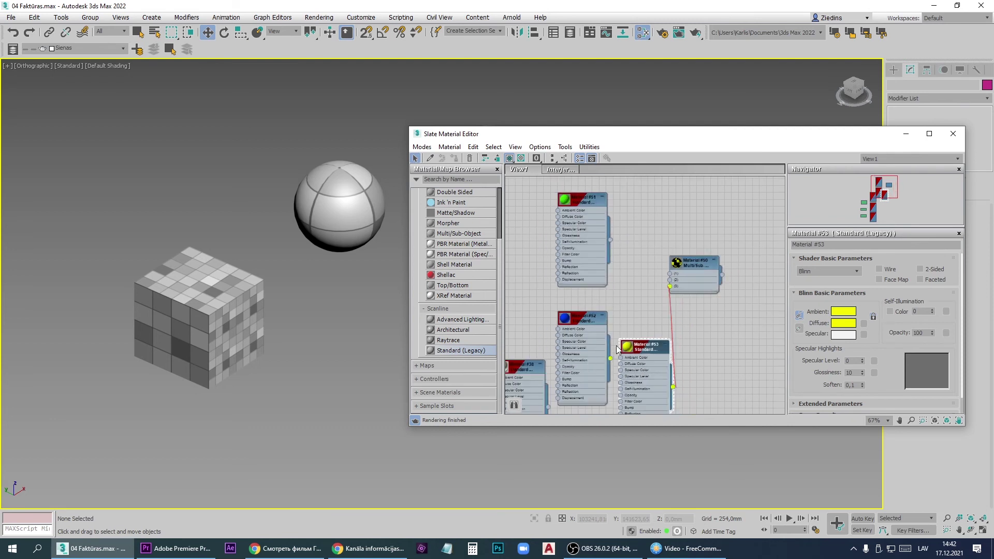
{"action": "left_click_drag", "start_coordinate": [617, 350], "coordinate": [669, 280]}
{"action": "left_click_drag", "start_coordinate": [610, 240], "coordinate": [669, 274]}
{"action": "left_click_drag", "start_coordinate": [594, 191], "coordinate": [616, 177]}
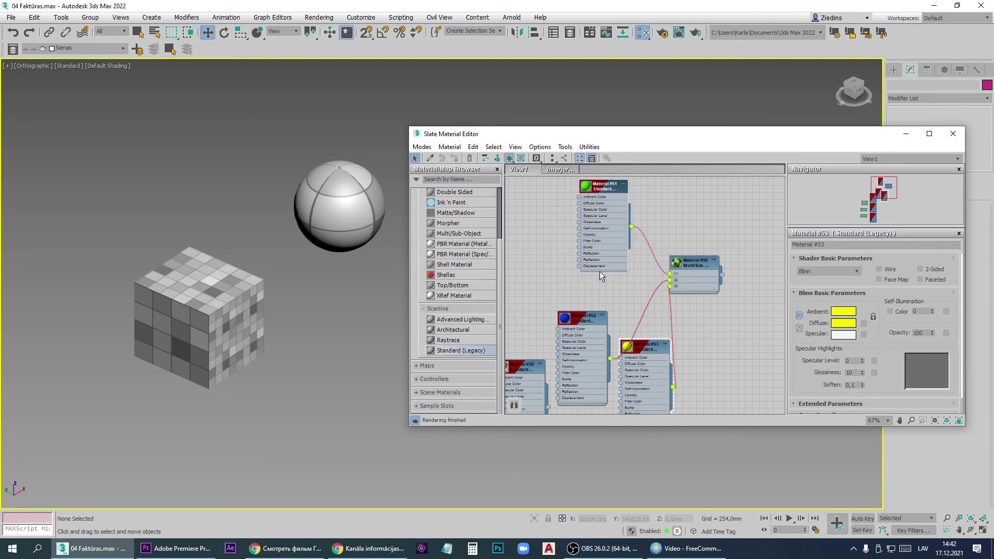
{"action": "left_click_drag", "start_coordinate": [580, 319], "coordinate": [539, 256]}
{"action": "left_click_drag", "start_coordinate": [647, 348], "coordinate": [603, 314]}
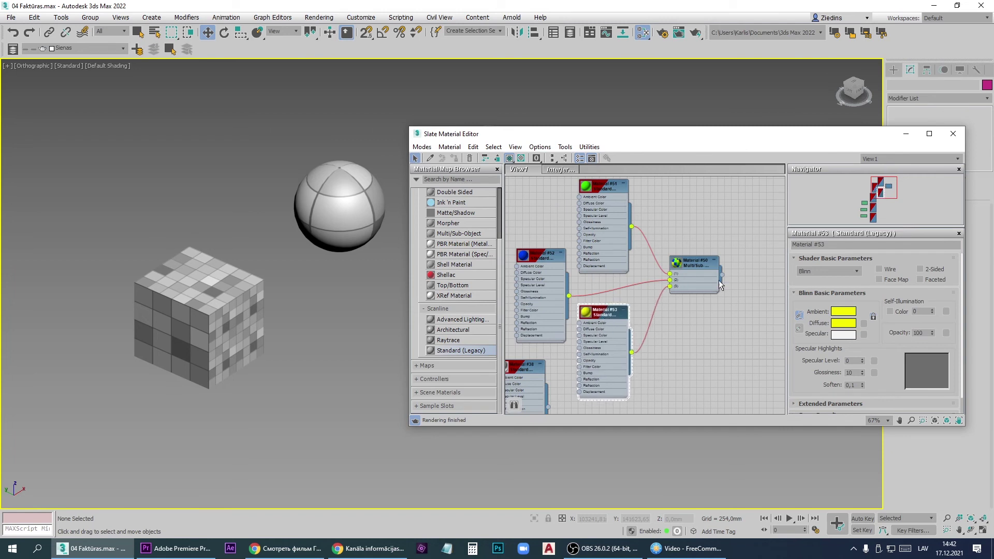
Step: Assign the three-part Multi/Sub-Object material to the tiled box, clear the selection and inspect its colored faces
{"action": "left_click", "coordinate": [686, 263]}
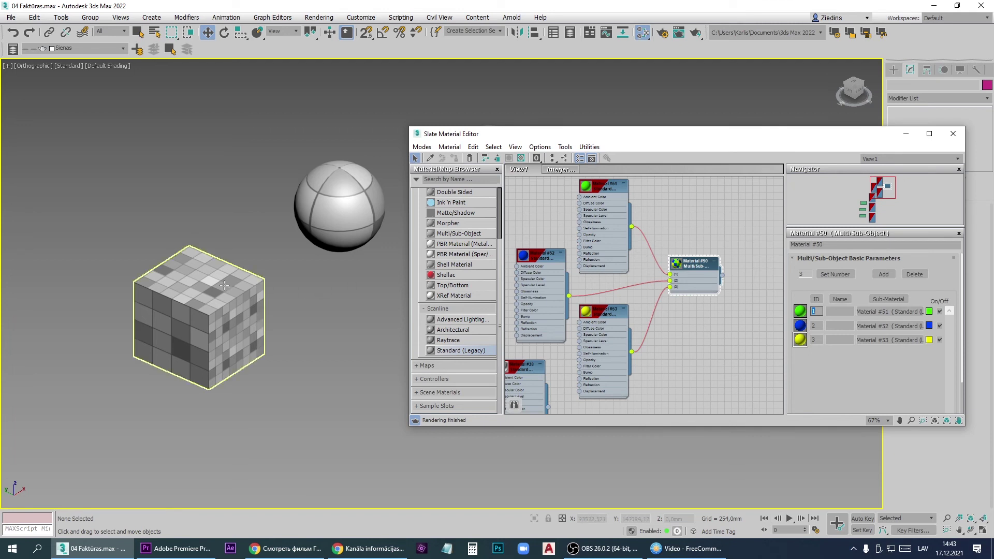
{"action": "left_click", "coordinate": [224, 285]}
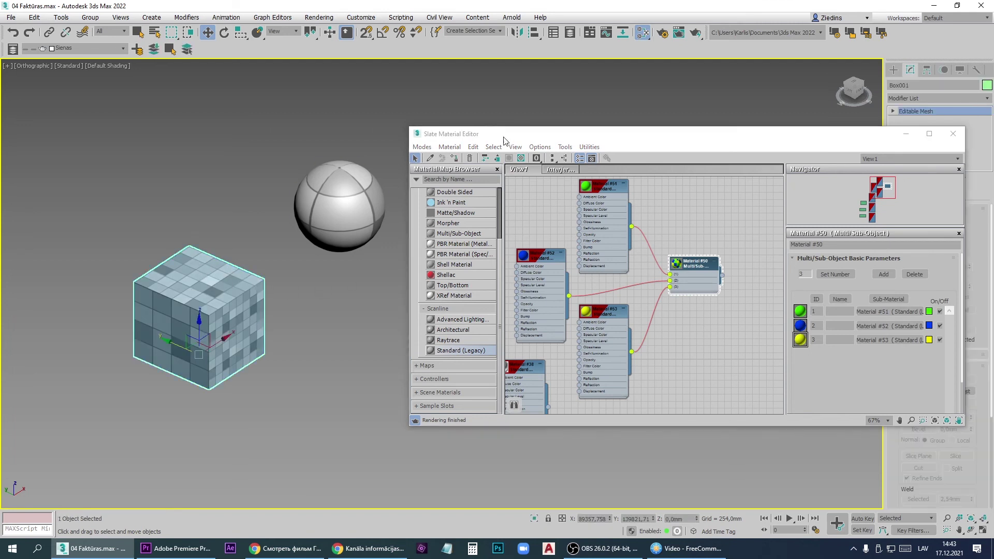
{"action": "left_click", "coordinate": [455, 158]}
{"action": "scroll", "coordinate": [176, 305], "scroll_direction": "up", "scroll_amount": 4}
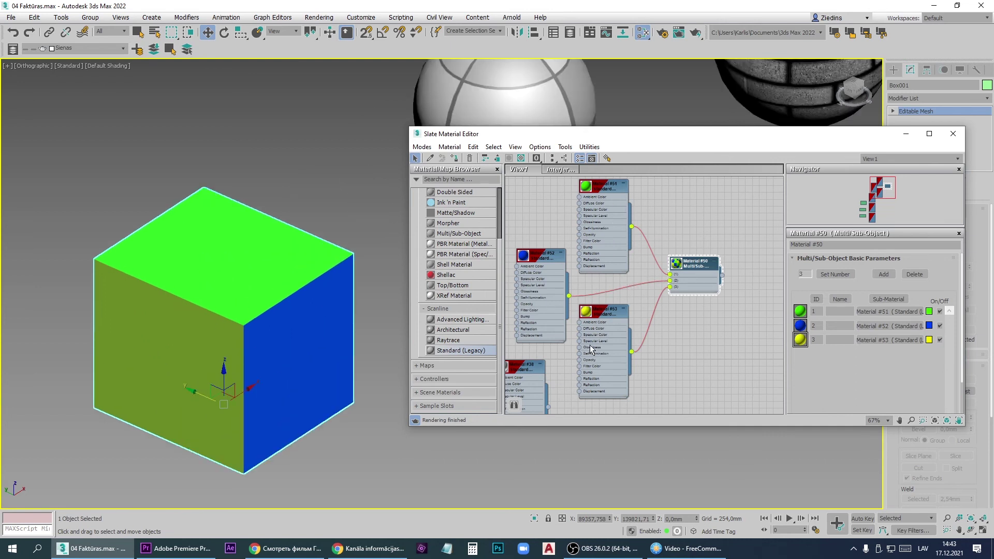
{"action": "middle_click_drag", "start_coordinate": [242, 300], "coordinate": [243, 353], "text": "alt"}
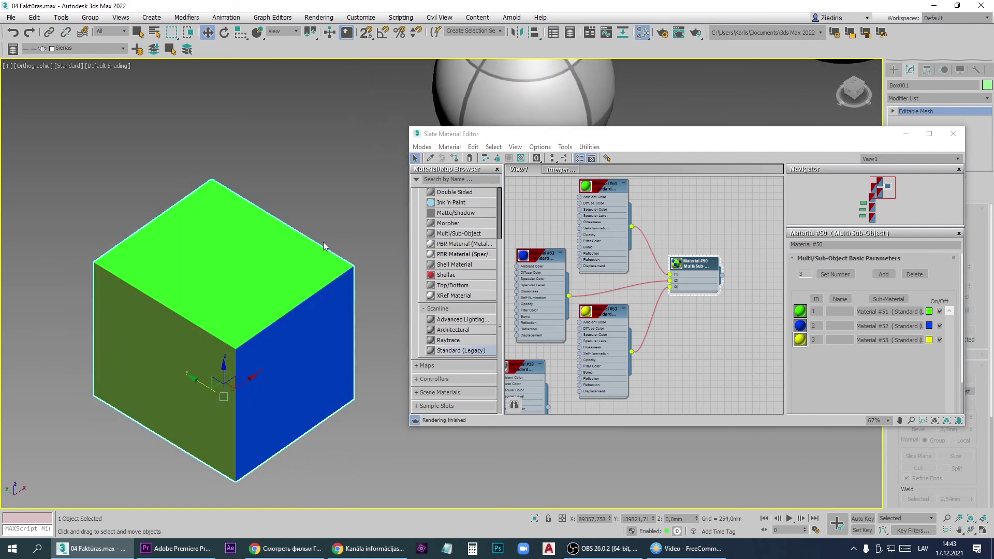
{"action": "left_click", "coordinate": [339, 214]}
{"action": "scroll", "coordinate": [342, 213], "scroll_direction": "down", "scroll_amount": 5}
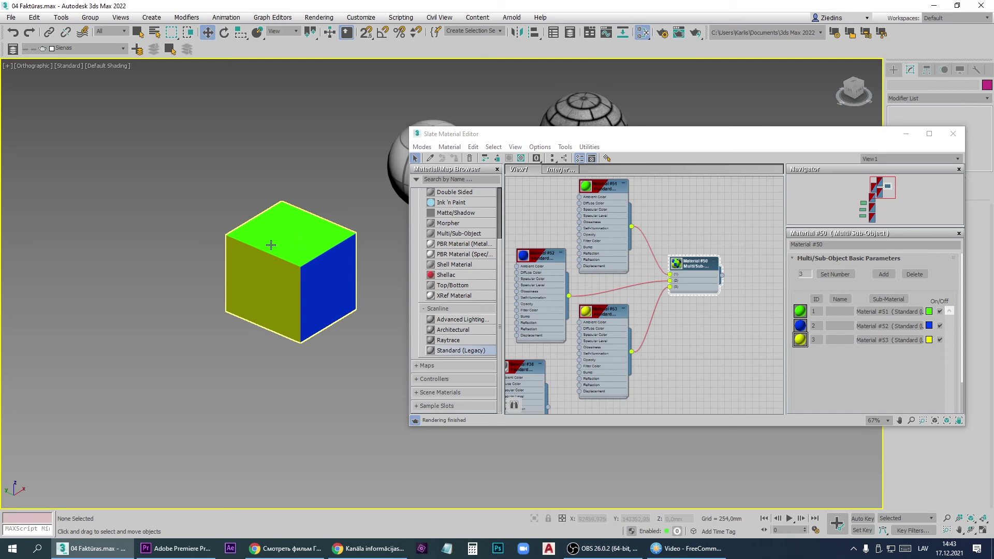
{"action": "middle_click_drag", "start_coordinate": [271, 245], "coordinate": [246, 263], "text": "alt"}
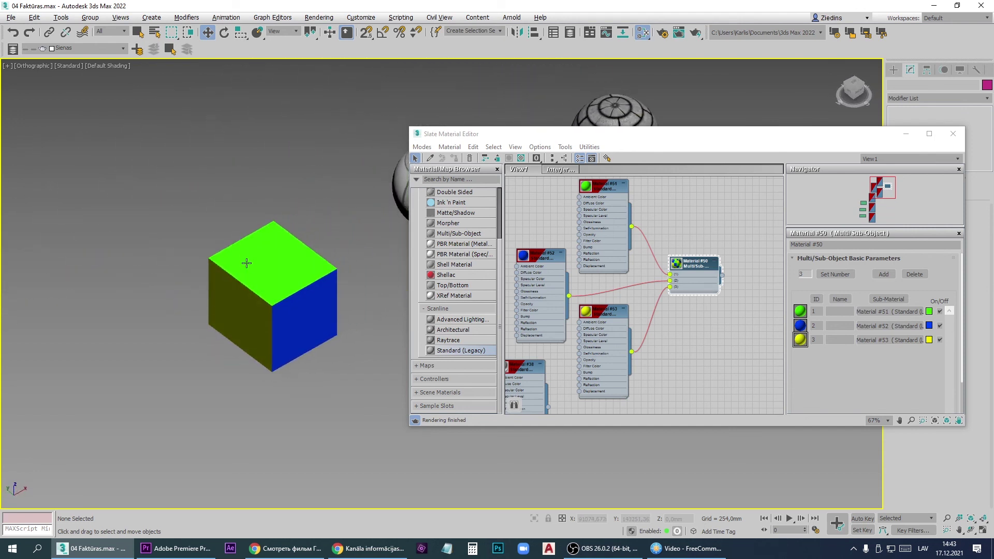
{"action": "scroll", "coordinate": [285, 293], "scroll_direction": "up", "scroll_amount": 3}
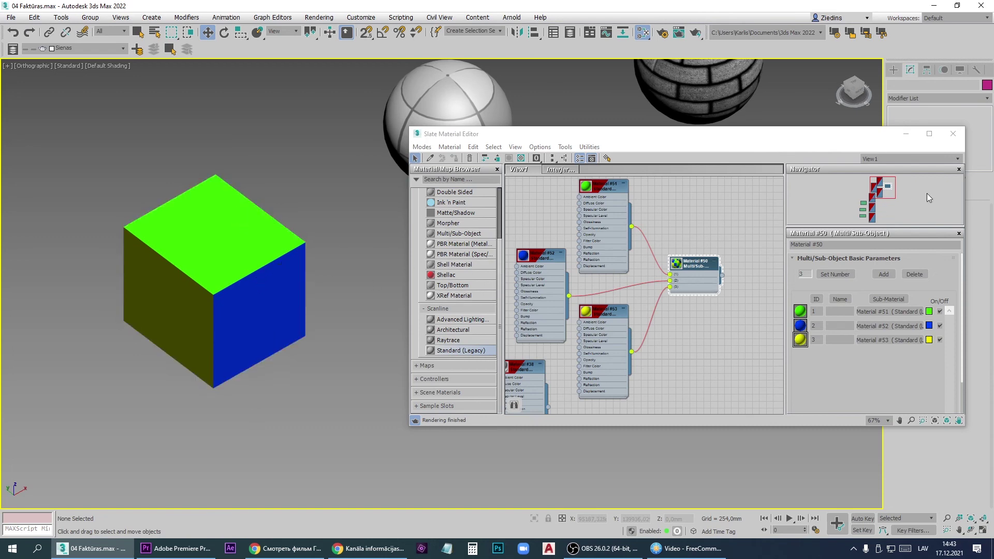
Step: Close the material editor and select all of the box's polygons at the Polygon level of its Editable Mesh
{"action": "left_click", "coordinate": [952, 134]}
{"action": "left_click", "coordinate": [226, 293]}
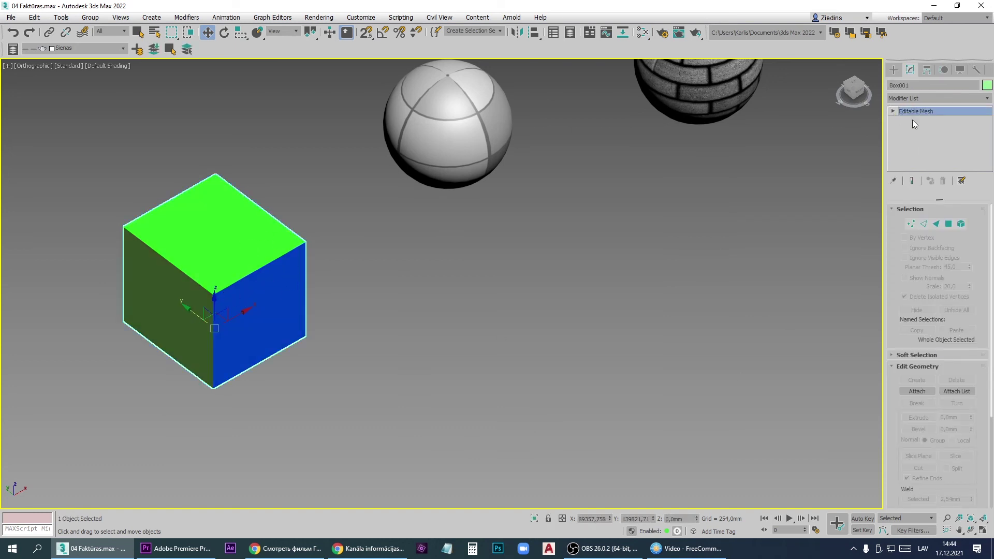
{"action": "left_click", "coordinate": [949, 225]}
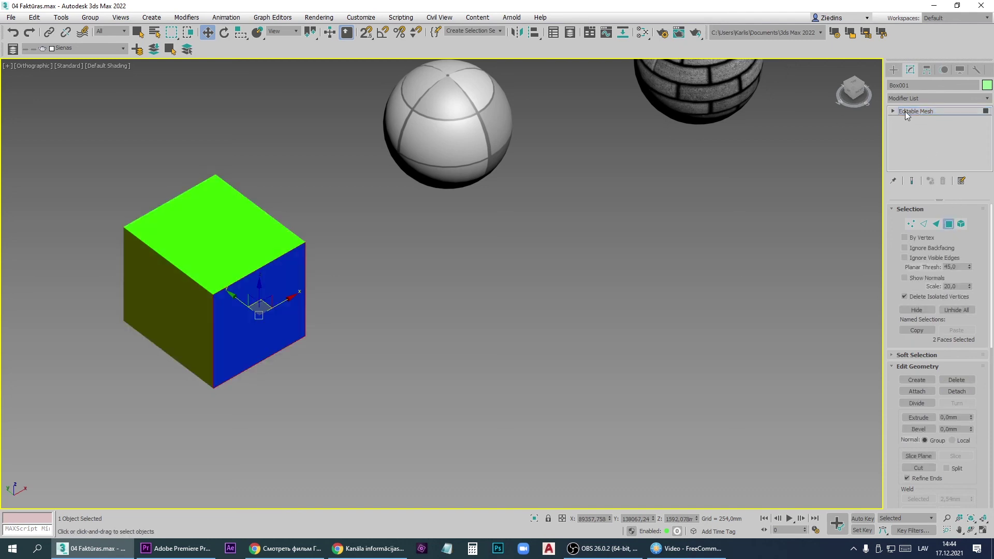
{"action": "right_click", "coordinate": [259, 276]}
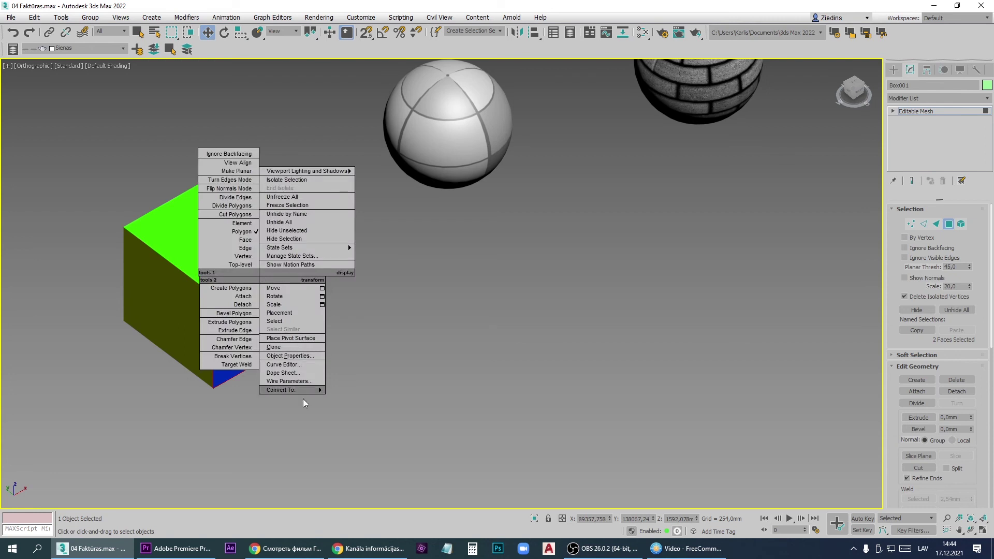
{"action": "mouse_move", "coordinate": [303, 389]}
{"action": "left_click", "coordinate": [393, 390]}
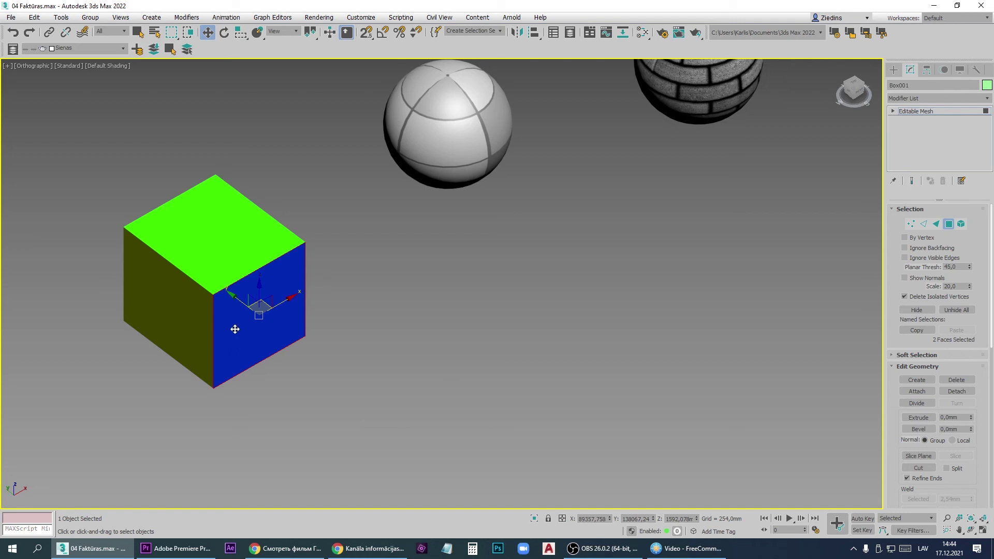
{"action": "left_click_drag", "start_coordinate": [82, 177], "coordinate": [82, 177]}
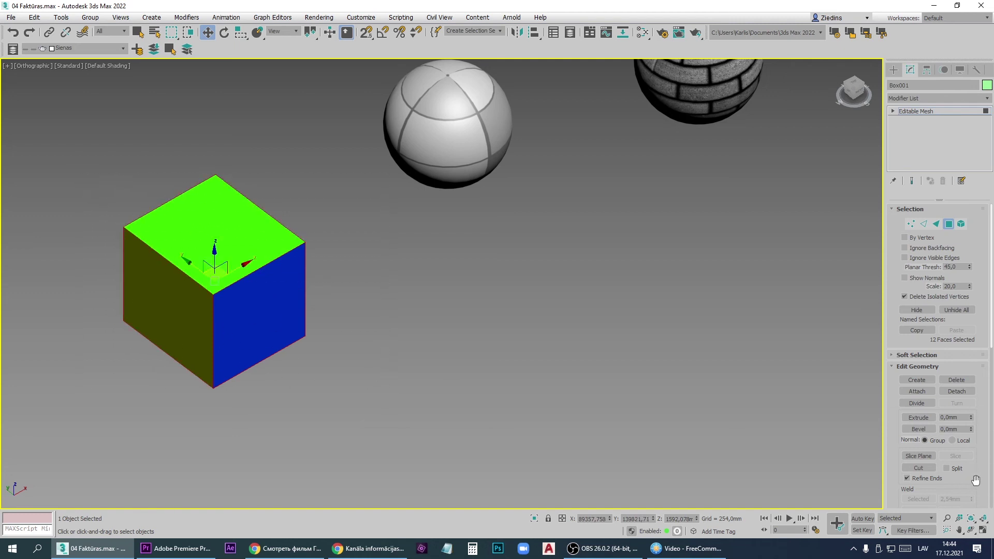
Step: Set the material ID of all selected box polygons to 1 in the surface properties
{"action": "left_click_drag", "start_coordinate": [975, 480], "coordinate": [976, 122]}
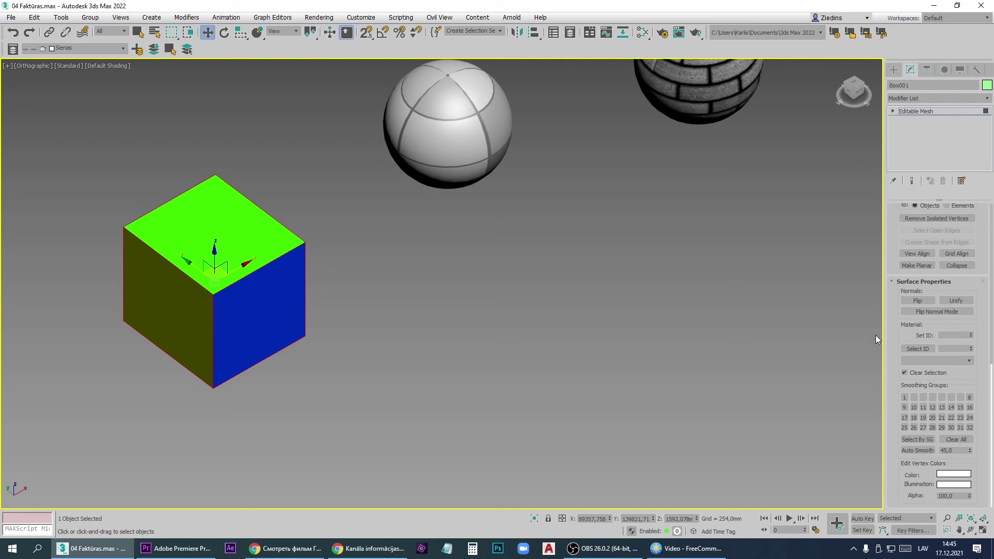
{"action": "left_click", "coordinate": [971, 334]}
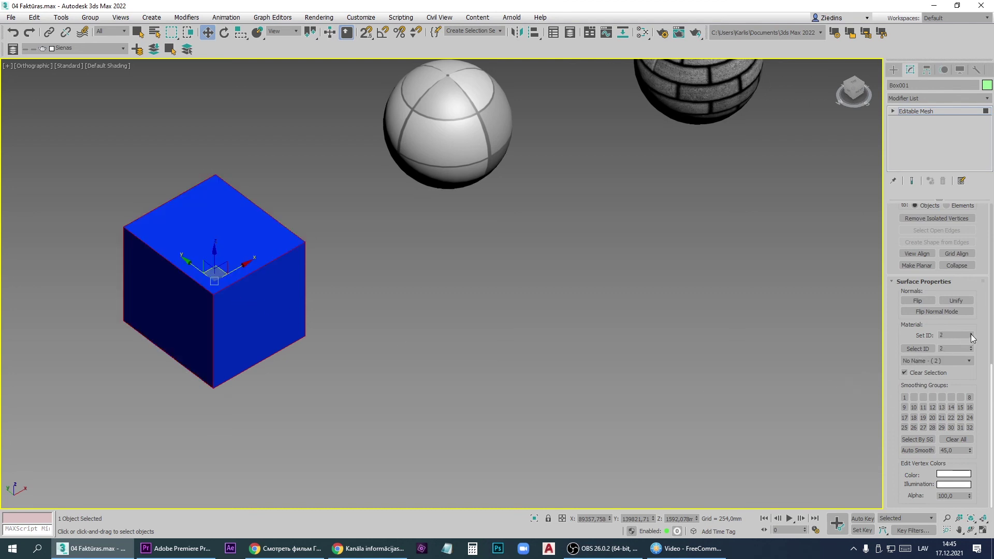
{"action": "double_click", "coordinate": [944, 335]}
{"action": "type", "text": "1"}
{"action": "key", "text": "Return"}
{"action": "scroll", "coordinate": [304, 295], "scroll_direction": "down", "scroll_amount": 3}
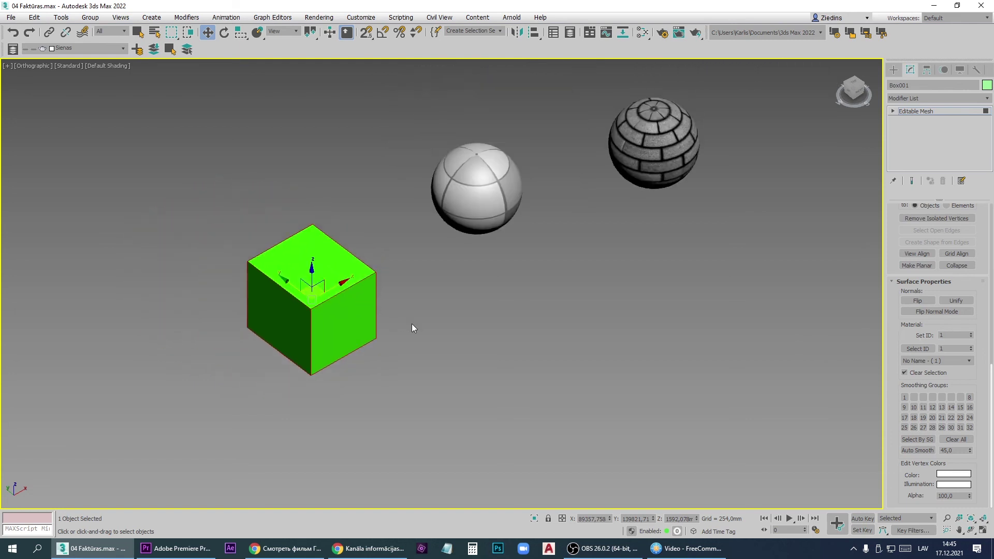
Step: Examine how the colored materials feed the numbered slots of the Multi/Sub-Object node, and close the material editor
{"action": "key", "text": "m"}
{"action": "scroll", "coordinate": [698, 274], "scroll_direction": "up", "scroll_amount": 3}
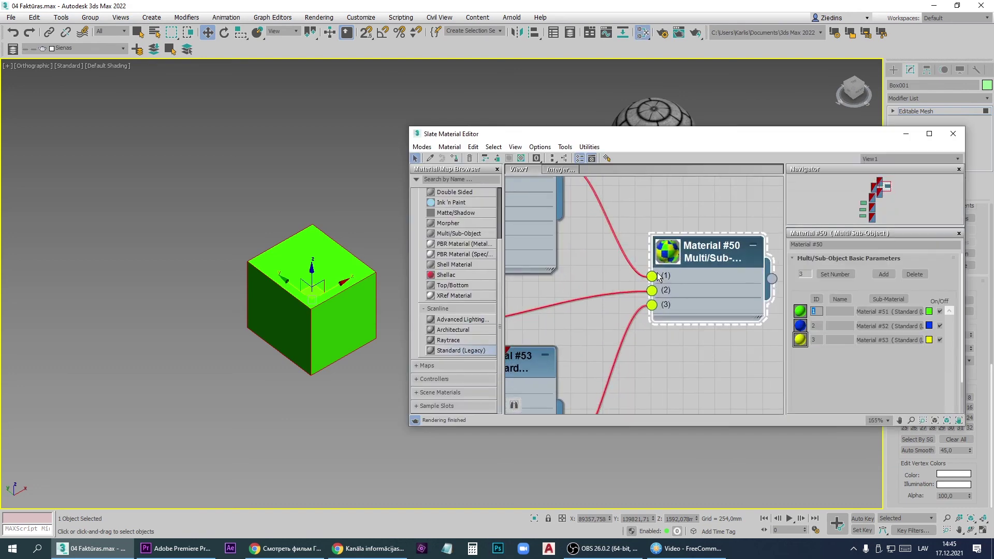
{"action": "scroll", "coordinate": [672, 284], "scroll_direction": "down", "scroll_amount": 2}
{"action": "scroll", "coordinate": [665, 290], "scroll_direction": "up", "scroll_amount": 2}
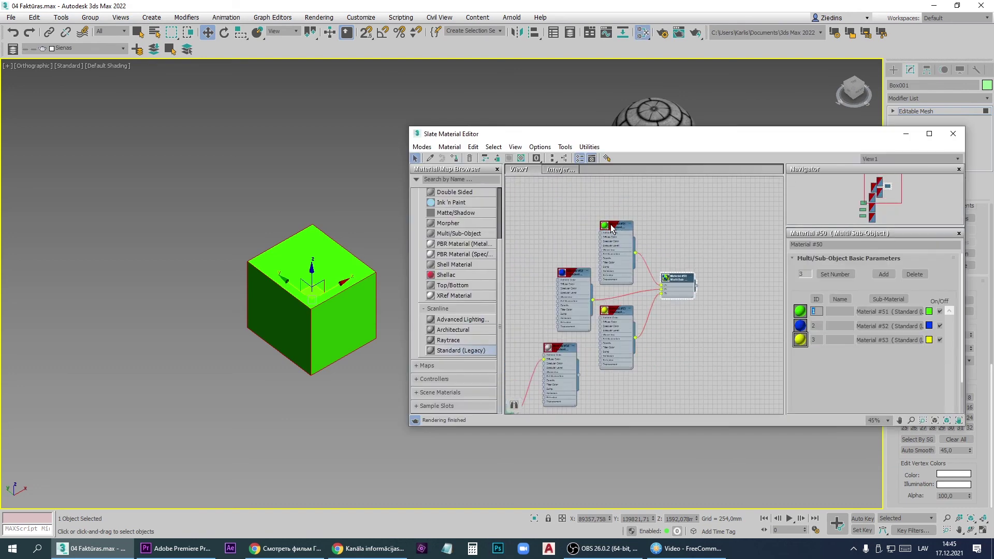
{"action": "scroll", "coordinate": [672, 295], "scroll_direction": "down", "scroll_amount": 1}
{"action": "scroll", "coordinate": [672, 295], "scroll_direction": "up", "scroll_amount": 2}
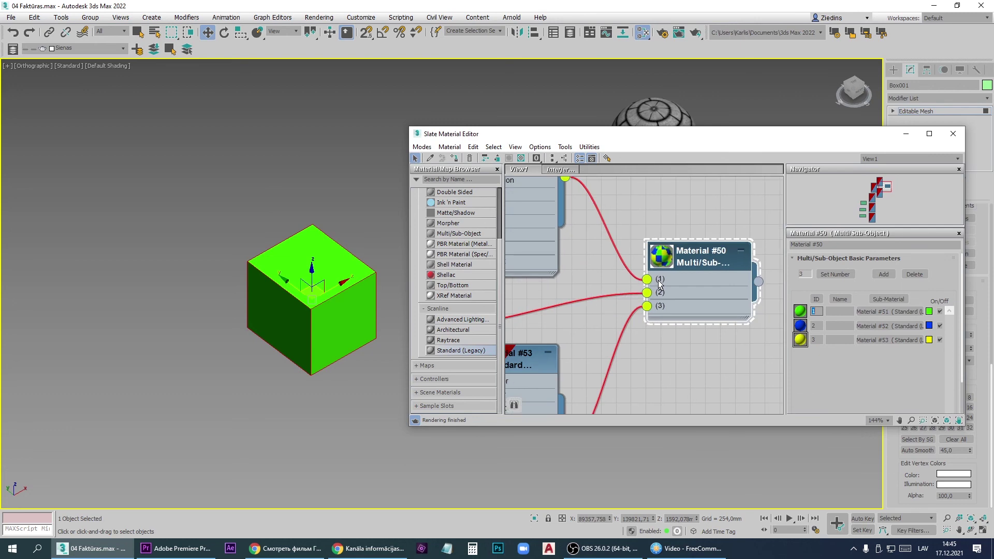
{"action": "scroll", "coordinate": [658, 295], "scroll_direction": "down", "scroll_amount": 1}
{"action": "scroll", "coordinate": [653, 294], "scroll_direction": "down", "scroll_amount": 2}
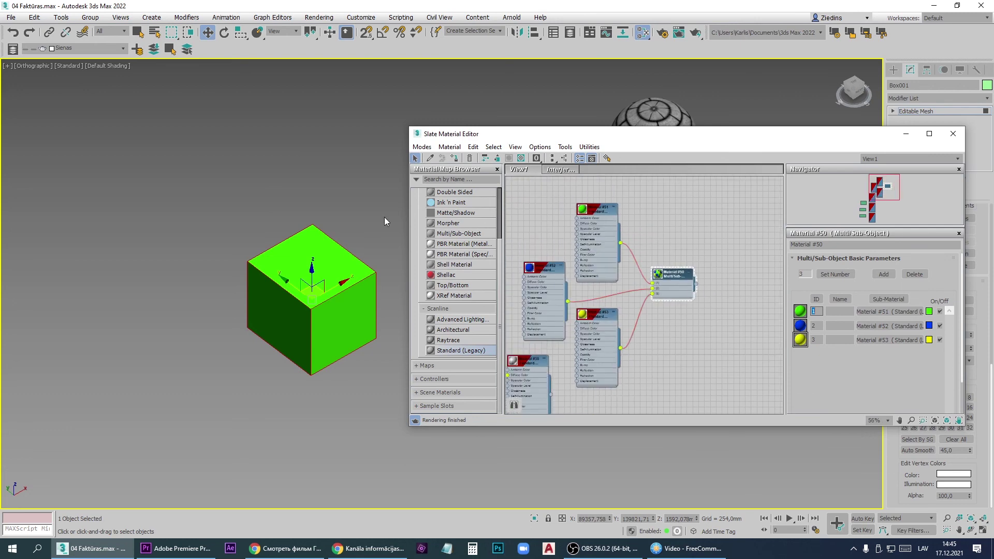
{"action": "left_click", "coordinate": [953, 134]}
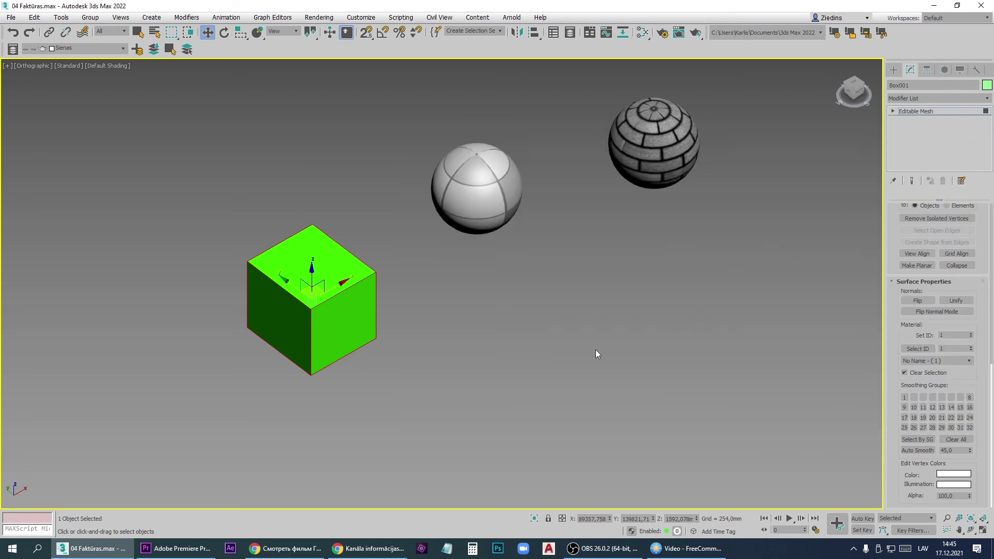
Step: Set the material ID of the box's top face to 2 and of its front-left side face to 3
{"action": "middle_click_drag", "start_coordinate": [595, 354], "coordinate": [596, 337]}
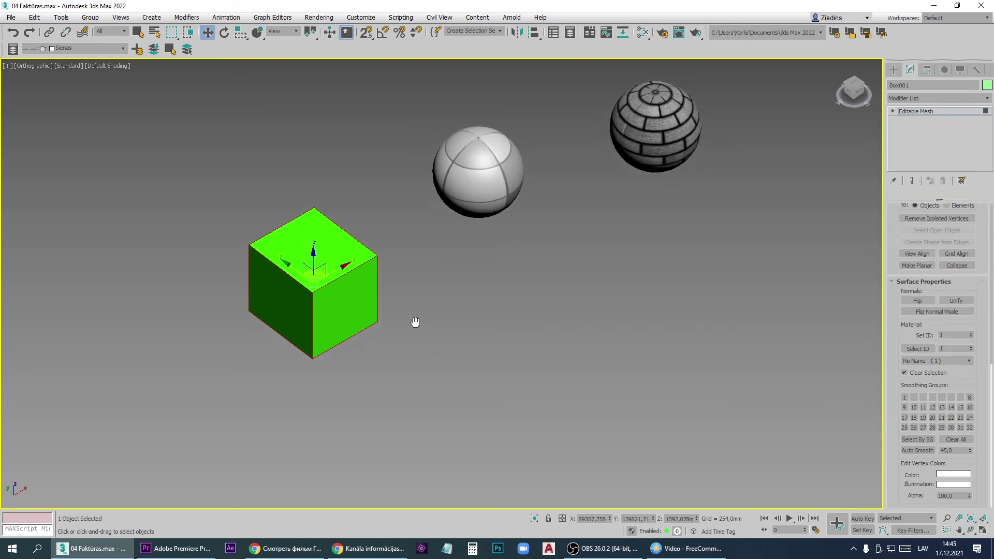
{"action": "left_click", "coordinate": [306, 241]}
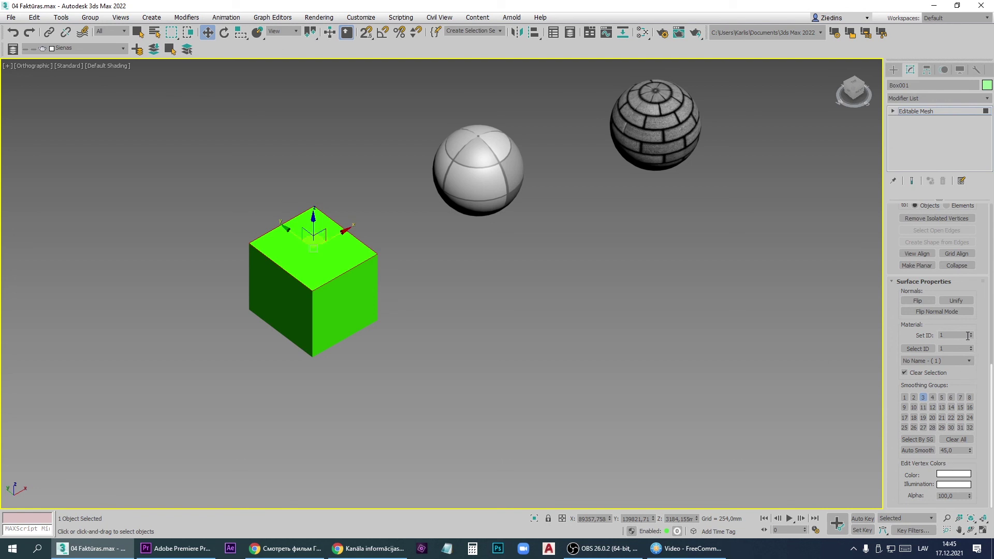
{"action": "left_click", "coordinate": [971, 333]}
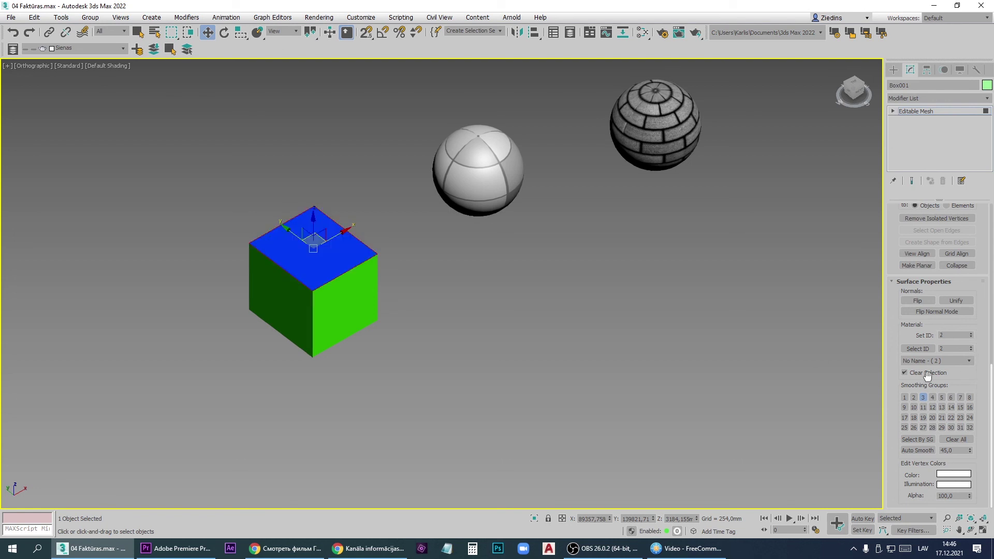
{"action": "left_click", "coordinate": [294, 311]}
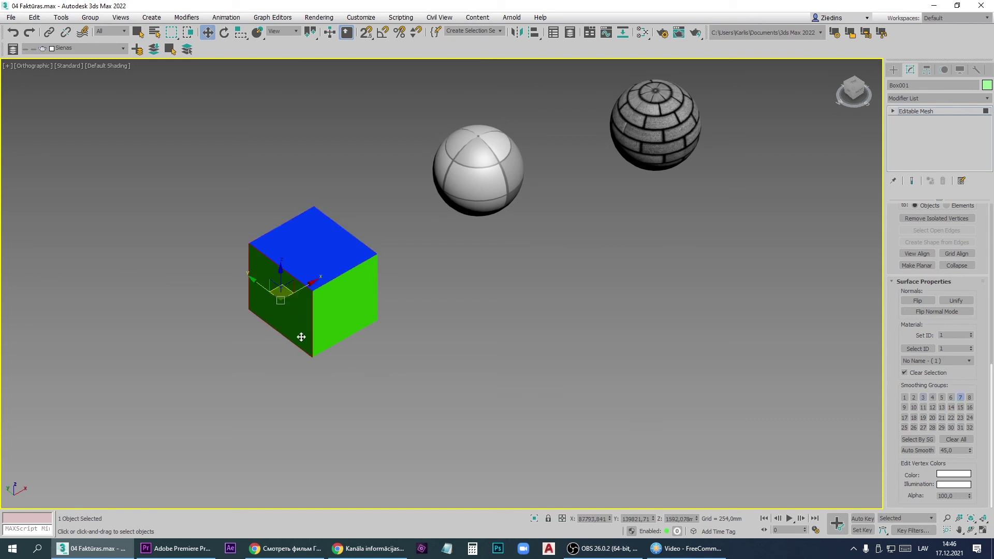
{"action": "left_click", "coordinate": [970, 333]}
{"action": "left_click", "coordinate": [971, 334]}
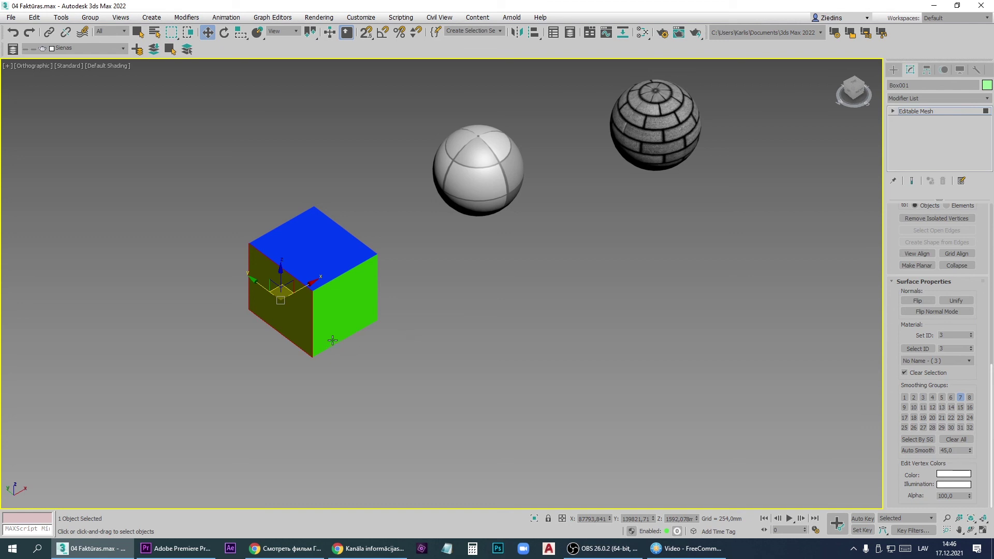
Step: Select the green face on the rear side of the box and raise its material ID to 12
{"action": "middle_click_drag", "start_coordinate": [341, 343], "coordinate": [499, 320], "text": "alt"}
{"action": "left_click", "coordinate": [262, 337]}
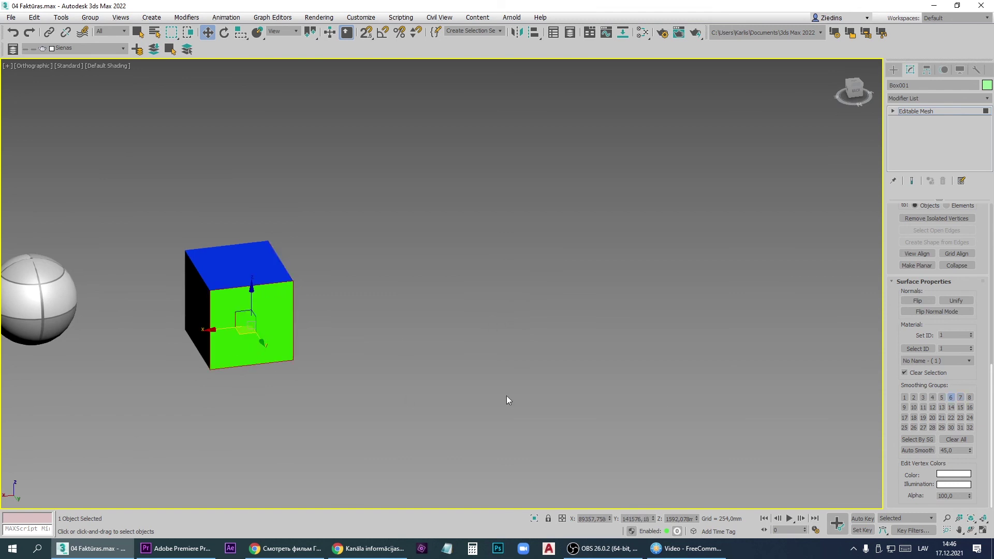
{"action": "left_click", "coordinate": [971, 333]}
{"action": "left_click", "coordinate": [972, 334]}
{"action": "left_click", "coordinate": [971, 334]}
{"action": "left_click", "coordinate": [971, 333]}
{"action": "left_click", "coordinate": [971, 334]}
{"action": "left_click", "coordinate": [971, 333]}
{"action": "left_click", "coordinate": [971, 334]}
{"action": "left_click", "coordinate": [970, 333]}
{"action": "left_click", "coordinate": [971, 334]}
{"action": "left_click", "coordinate": [970, 333]}
{"action": "left_click", "coordinate": [971, 333]}
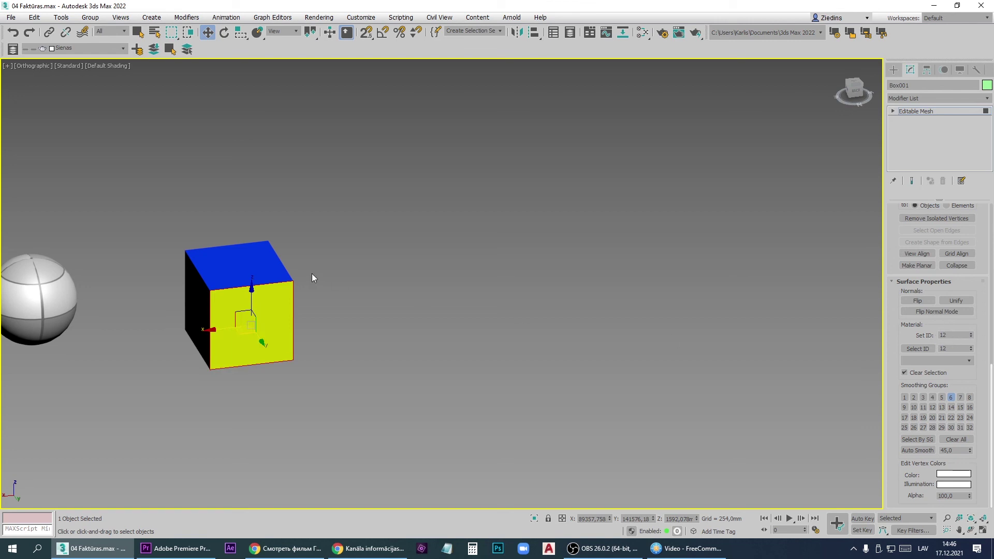
Step: Move the tiled Standard material node aside and reroute the Tiles map from it to the yellow material's Diffuse Color
{"action": "middle_click_drag", "start_coordinate": [483, 293], "coordinate": [246, 299], "text": "alt"}
{"action": "scroll", "coordinate": [204, 283], "scroll_direction": "up", "scroll_amount": 5}
{"action": "key", "text": "m"}
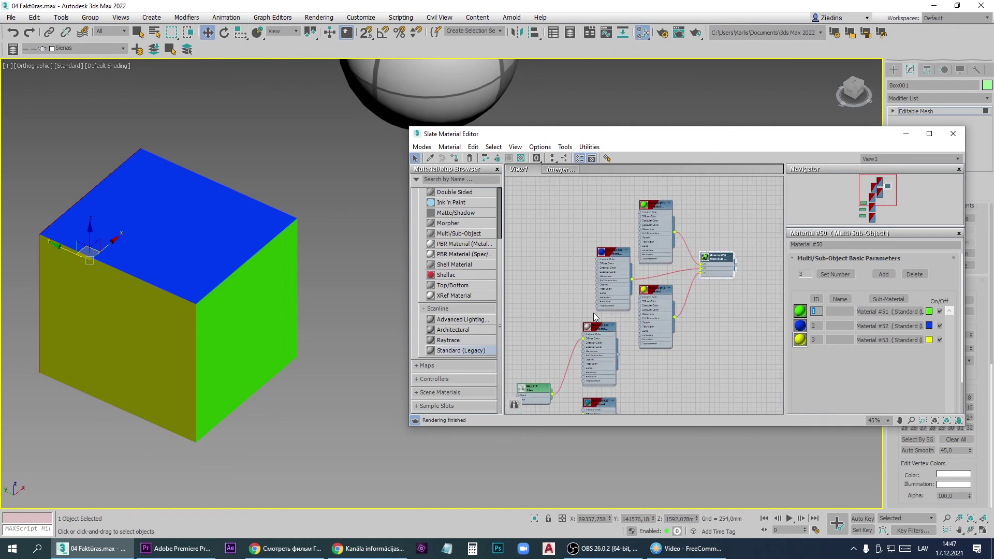
{"action": "scroll", "coordinate": [544, 373], "scroll_direction": "down", "scroll_amount": 2}
{"action": "middle_click_drag", "start_coordinate": [544, 374], "coordinate": [525, 343]}
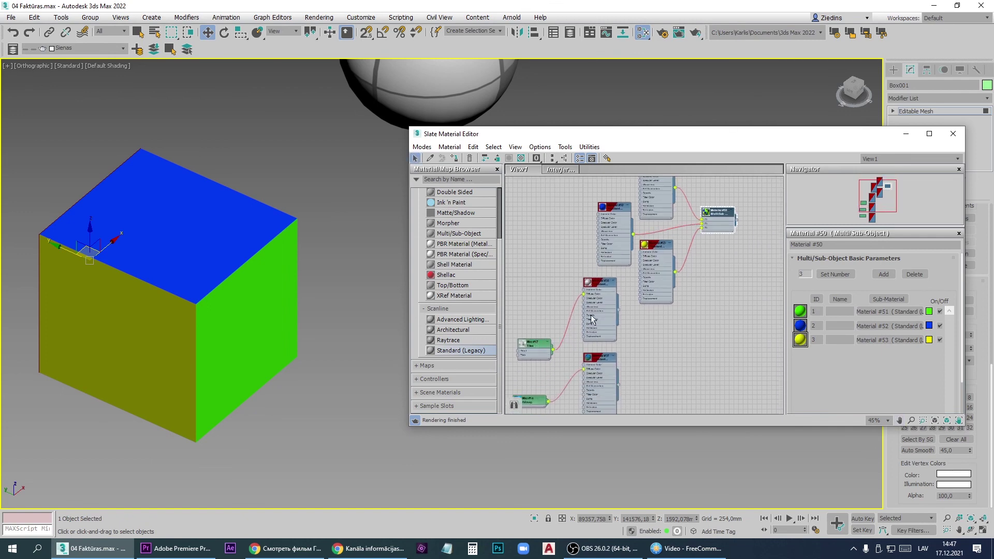
{"action": "left_click_drag", "start_coordinate": [604, 286], "coordinate": [657, 335]}
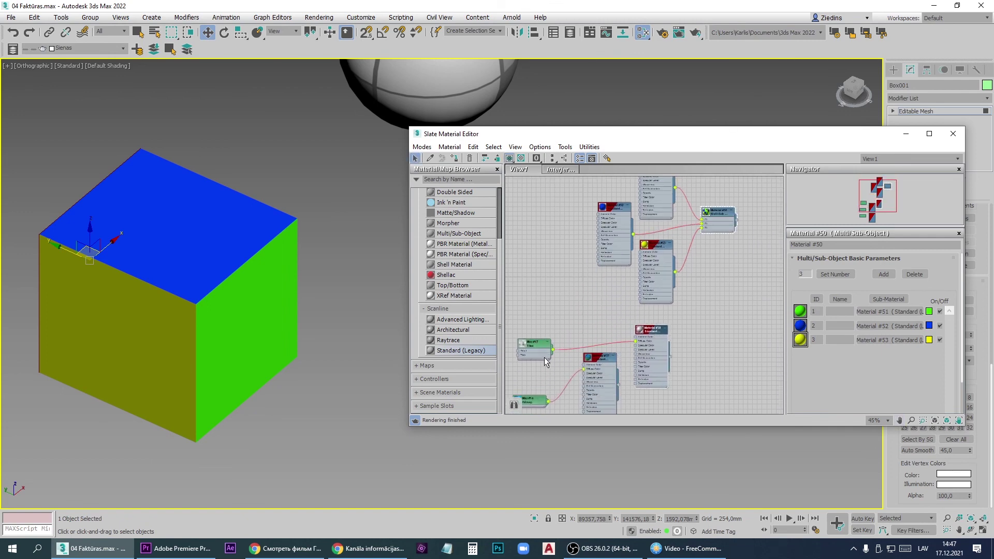
{"action": "scroll", "coordinate": [531, 351], "scroll_direction": "up", "scroll_amount": 2}
{"action": "scroll", "coordinate": [530, 347], "scroll_direction": "down", "scroll_amount": 2}
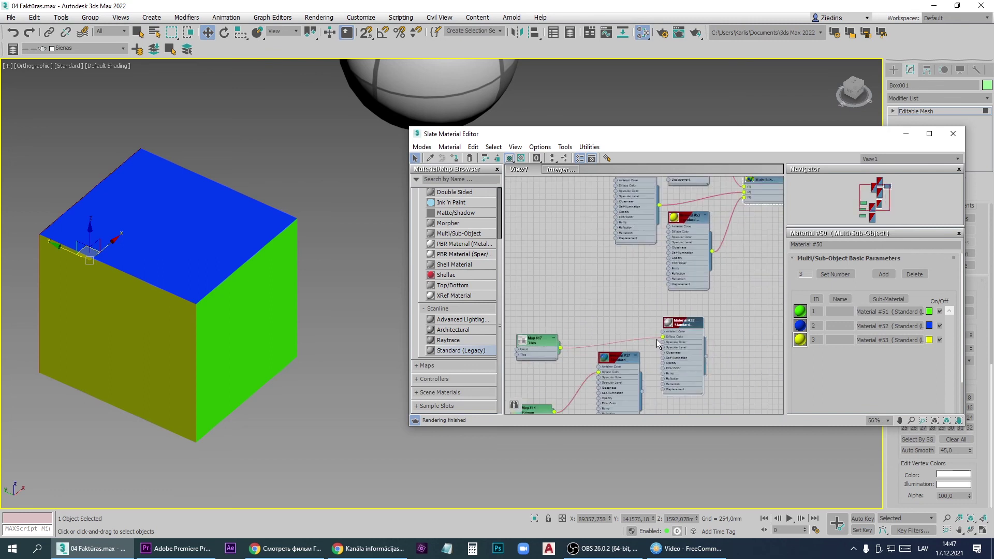
{"action": "left_click_drag", "start_coordinate": [663, 337], "coordinate": [667, 232]}
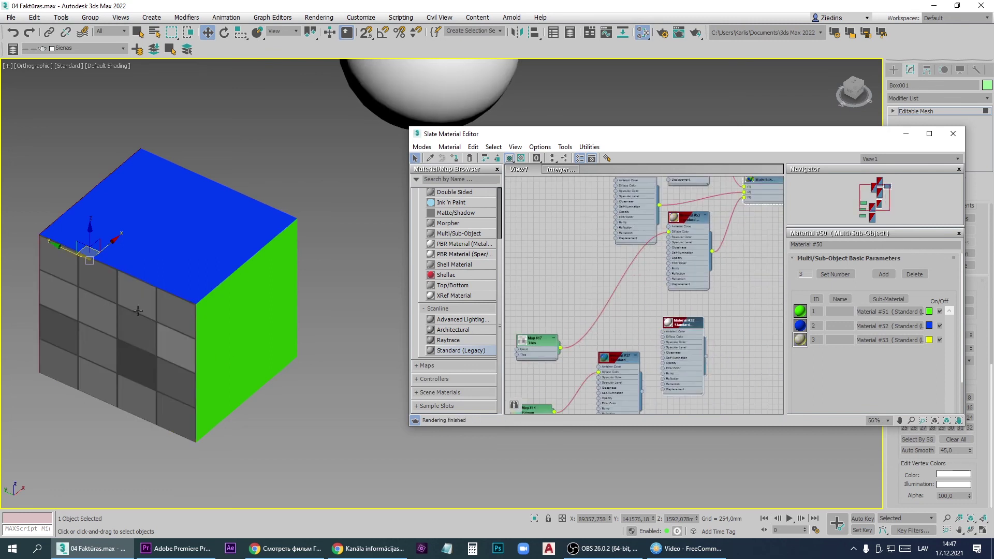
Step: Reroute the UV_Checker bitmap from its Standard material to the Diffuse Color of the blue material feeding the Multi/Sub-Object node
{"action": "middle_click_drag", "start_coordinate": [562, 406], "coordinate": [566, 351]}
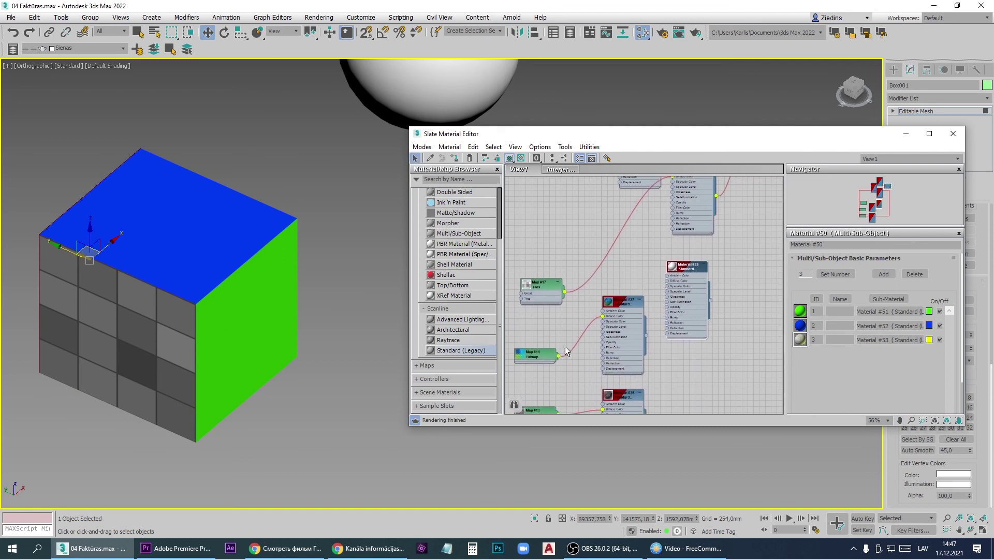
{"action": "double_click", "coordinate": [528, 359]}
{"action": "double_click", "coordinate": [525, 359]}
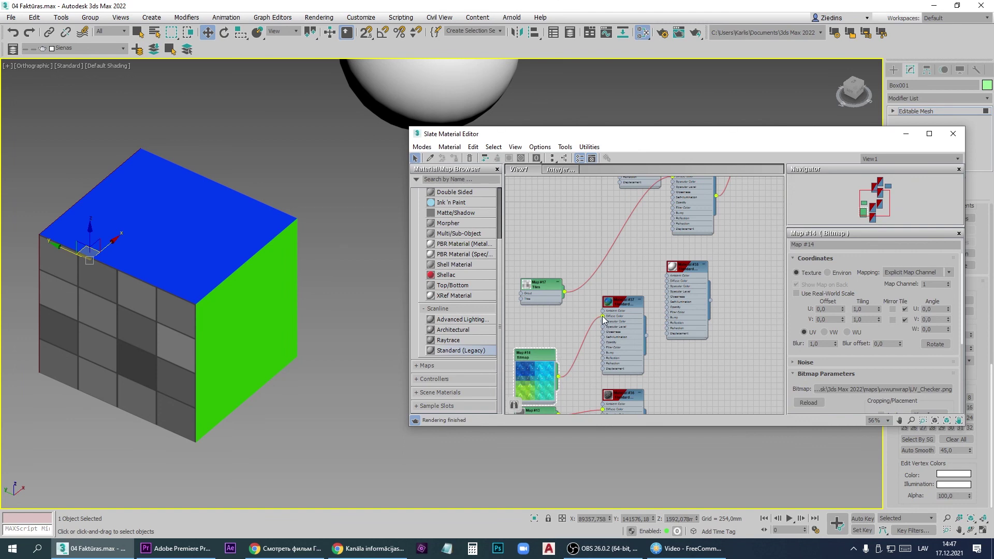
{"action": "left_click_drag", "start_coordinate": [601, 315], "coordinate": [617, 231]}
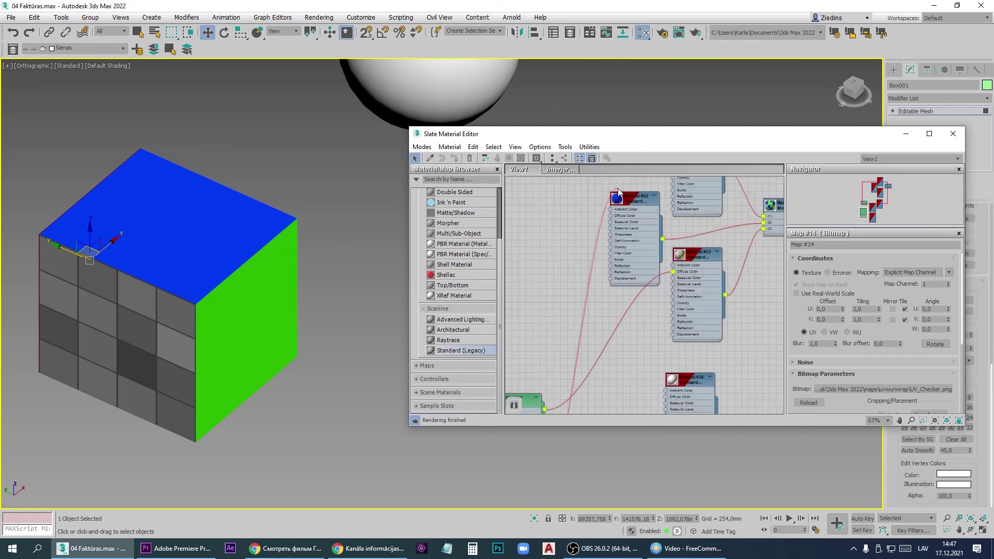
{"action": "left_click_drag", "start_coordinate": [617, 192], "coordinate": [609, 236]}
Step: Reroute the brick bitmap from its Standard material to the Diffuse Color of the green material feeding the Multi/Sub-Object node
{"action": "scroll", "coordinate": [319, 296], "scroll_direction": "down", "scroll_amount": 4}
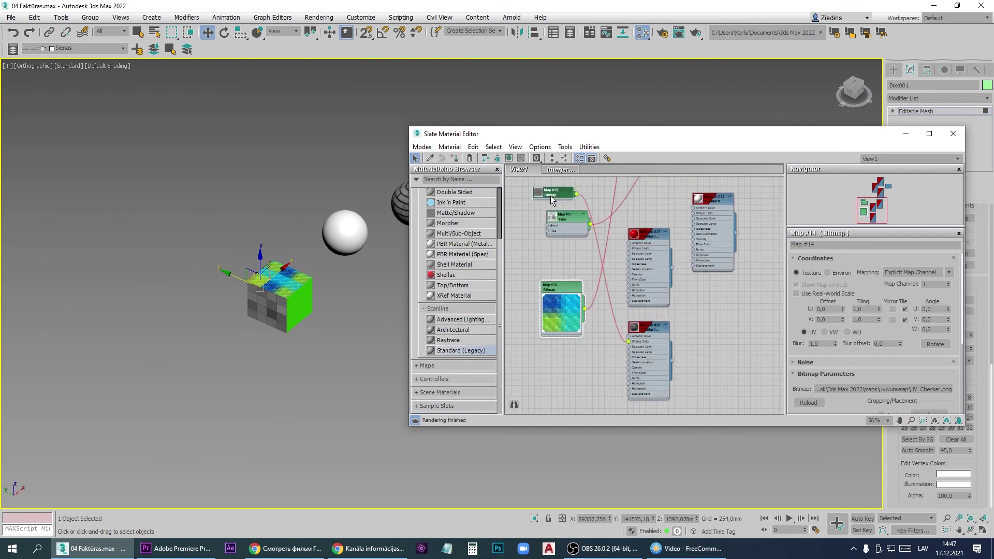
{"action": "scroll", "coordinate": [551, 196], "scroll_direction": "down", "scroll_amount": 2}
{"action": "middle_click_drag", "start_coordinate": [599, 419], "coordinate": [615, 373]}
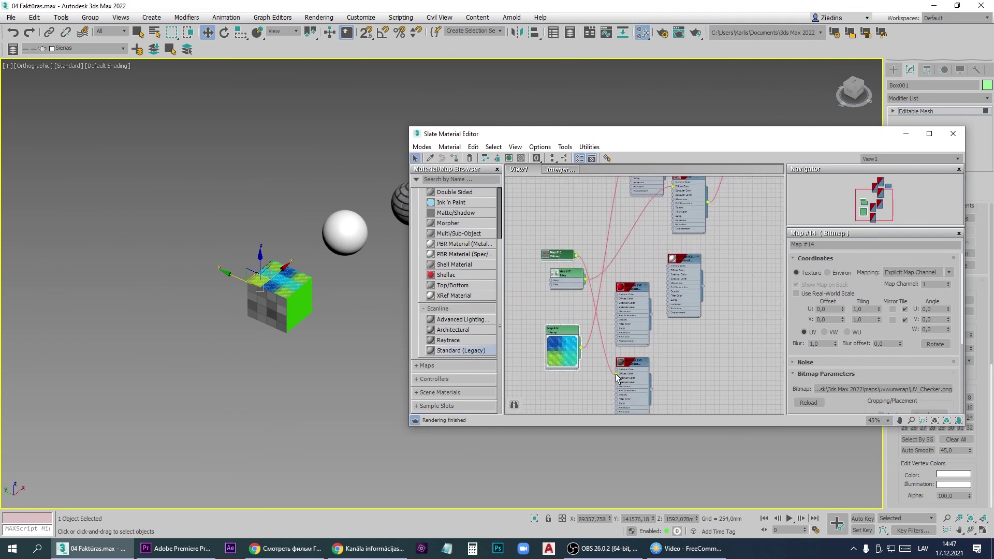
{"action": "scroll", "coordinate": [665, 206], "scroll_direction": "up", "scroll_amount": 1}
{"action": "middle_click_drag", "start_coordinate": [664, 206], "coordinate": [662, 347]}
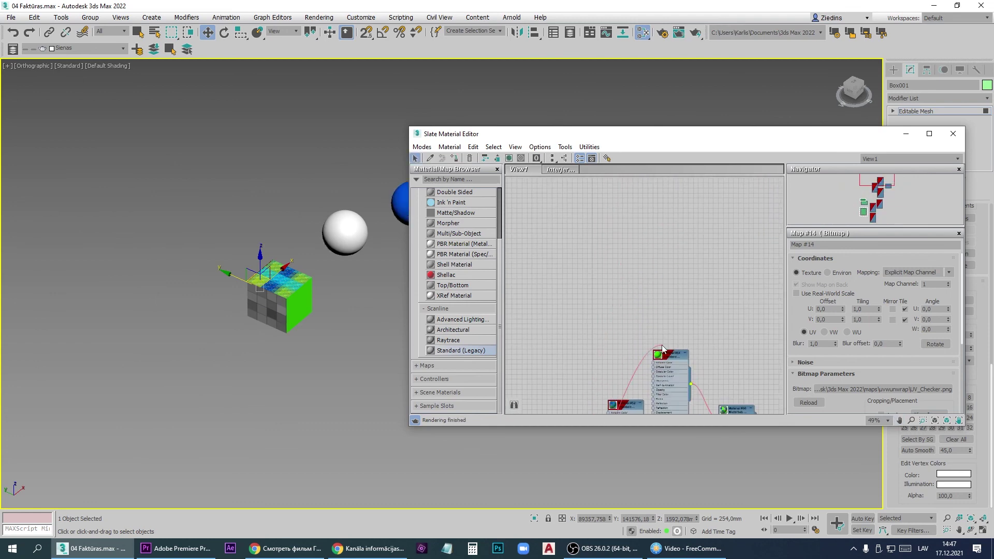
{"action": "scroll", "coordinate": [662, 348], "scroll_direction": "up", "scroll_amount": 4}
{"action": "scroll", "coordinate": [269, 253], "scroll_direction": "up", "scroll_amount": 8}
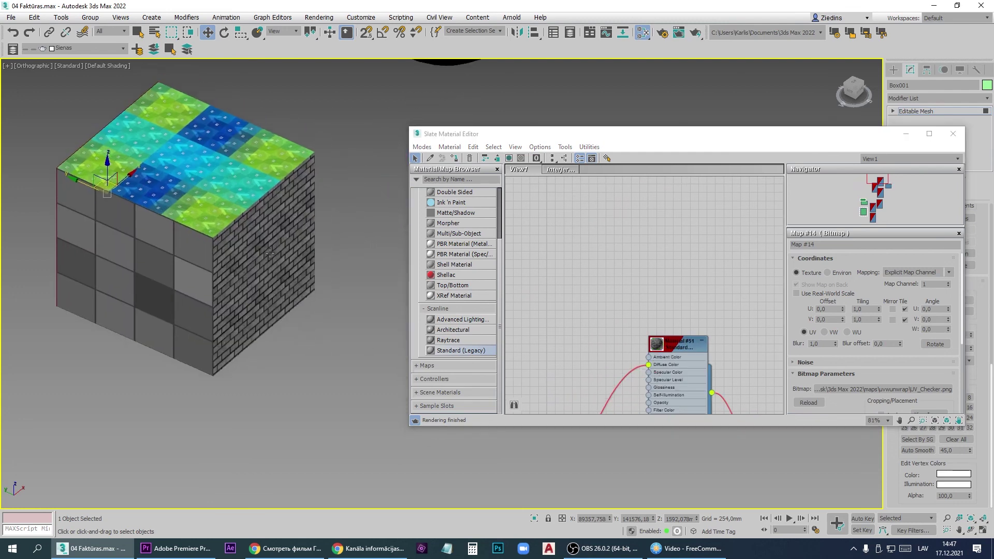